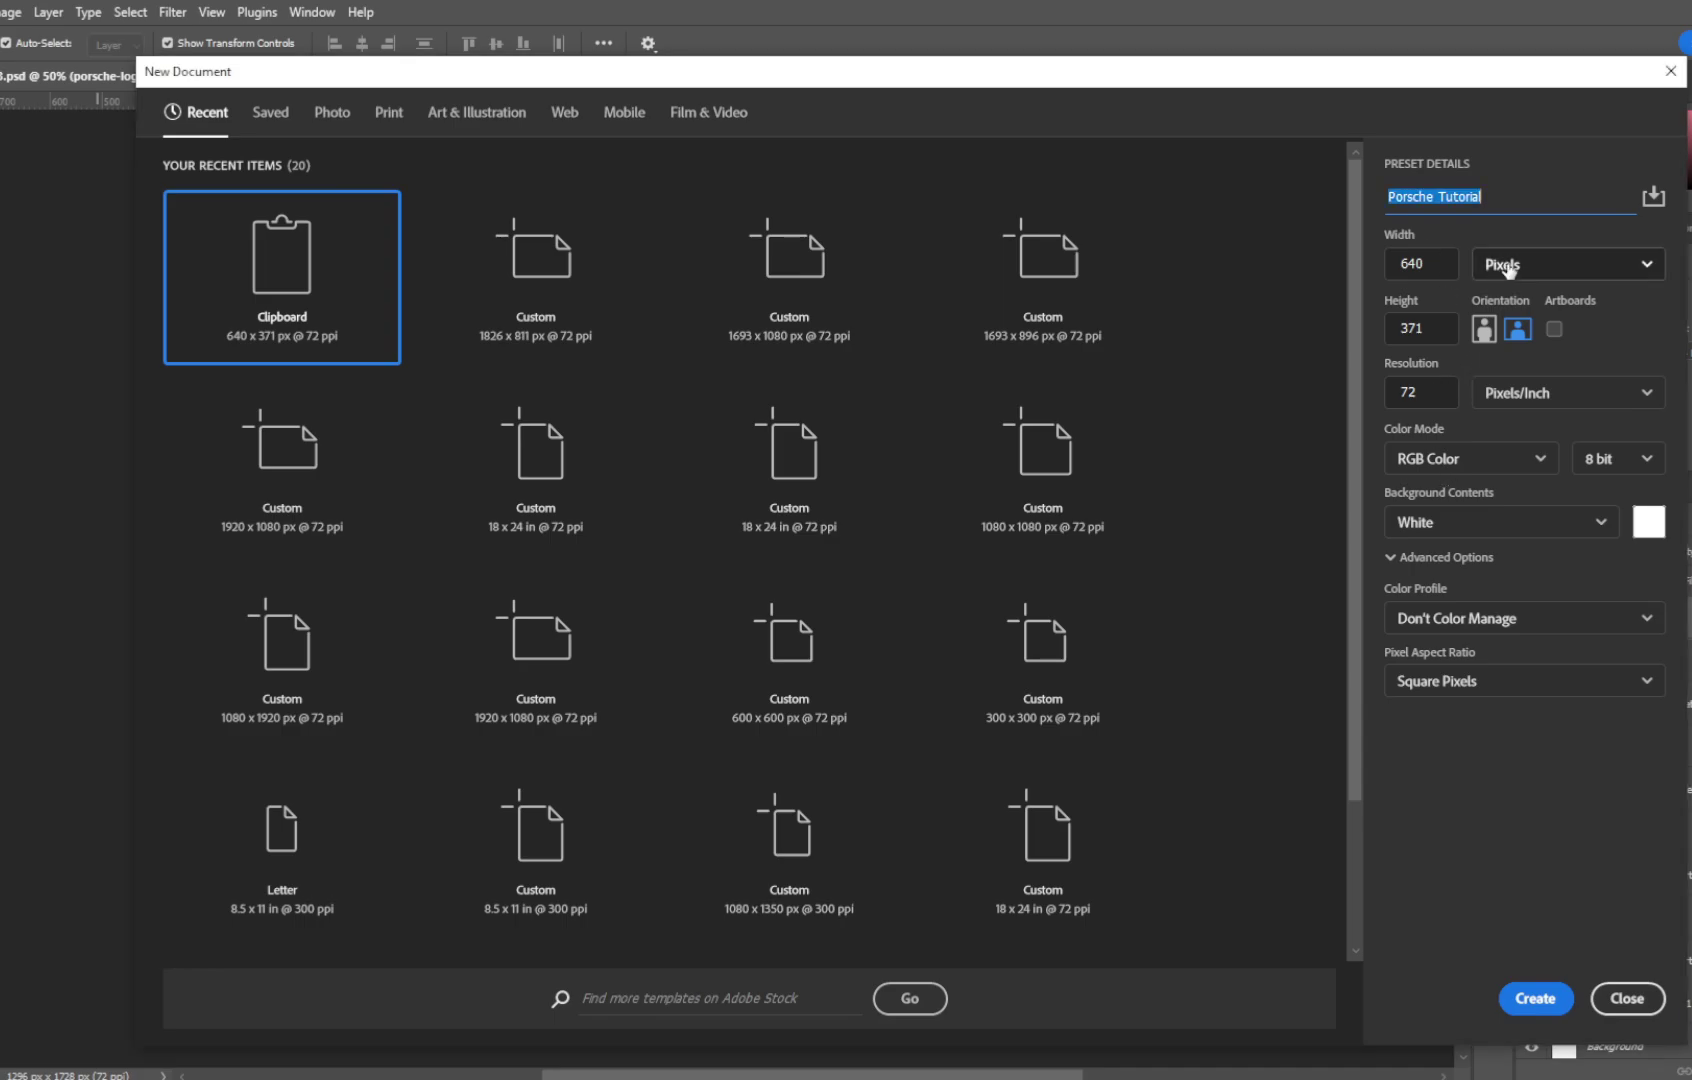
# Step: Set up the Porsche Tutorial document as 18 by 24 inches at 72 pixels/inch in RGB Color and create it
pyautogui.click(1503, 265)
pyautogui.click(1532, 338)
pyautogui.click(1437, 266)
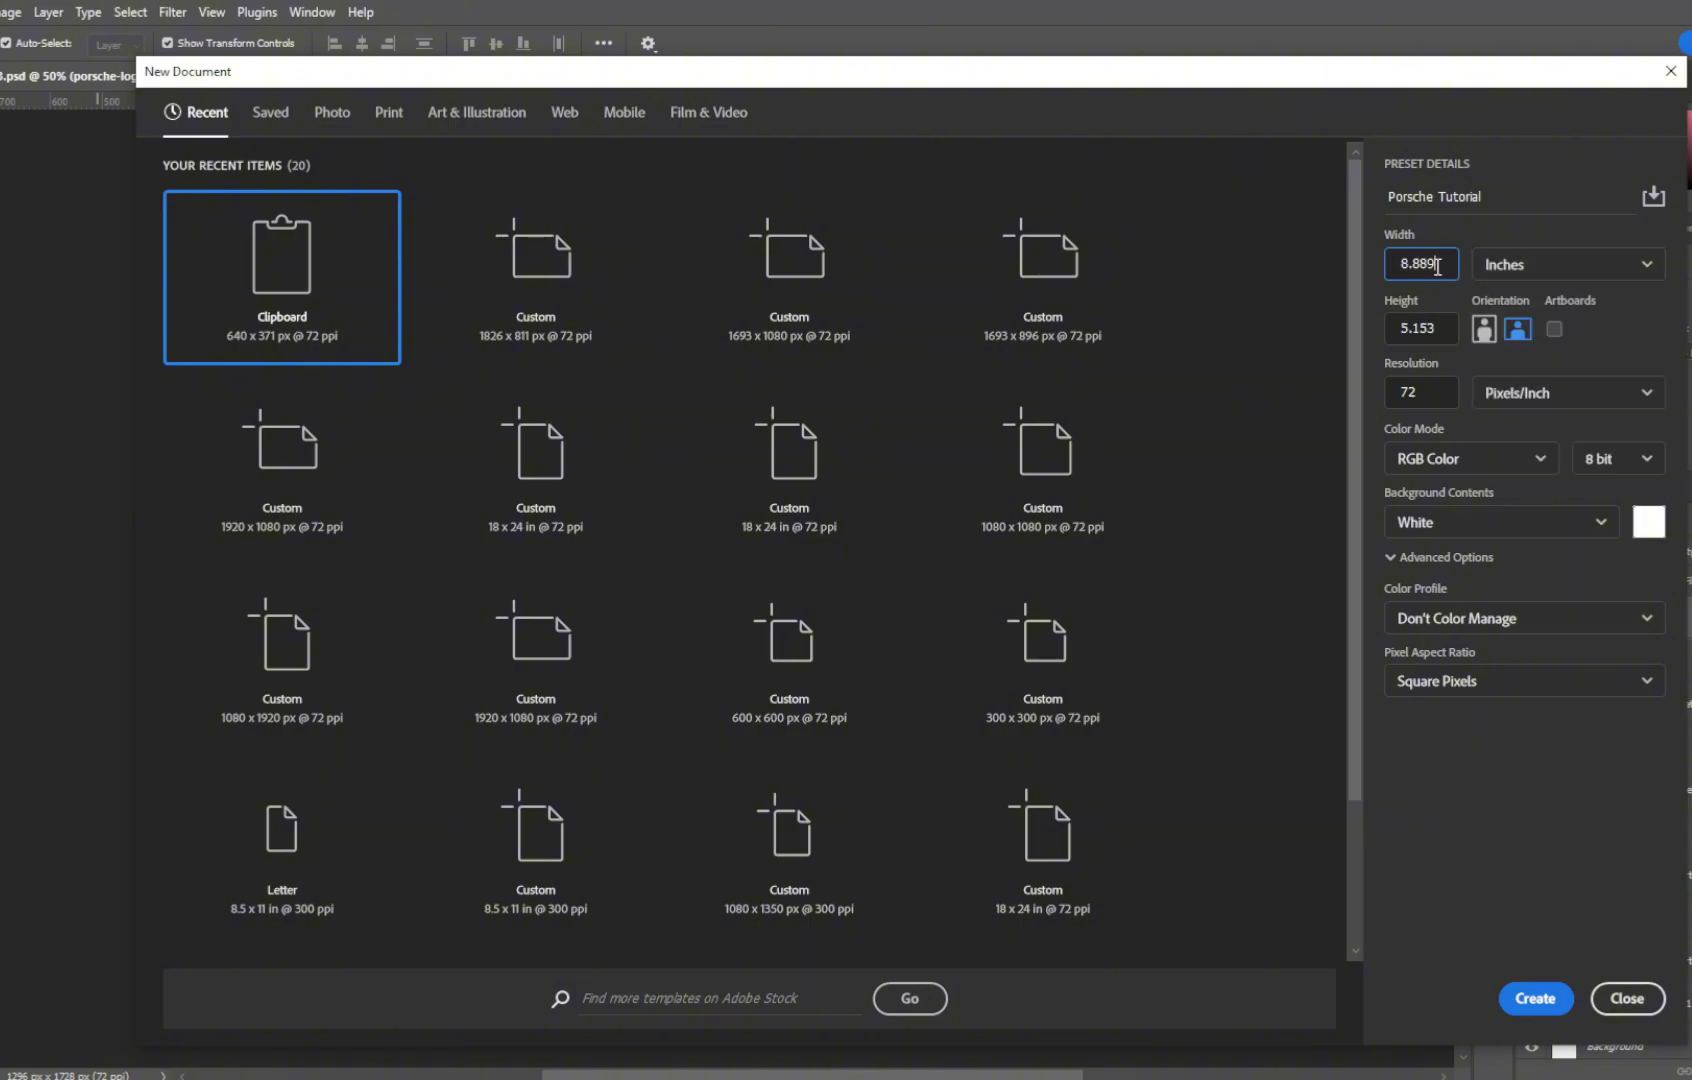
pyautogui.doubleClick(1437, 266)
pyautogui.write('18')
pyautogui.press('Tab')
pyautogui.write('24')
pyautogui.click(1417, 391)
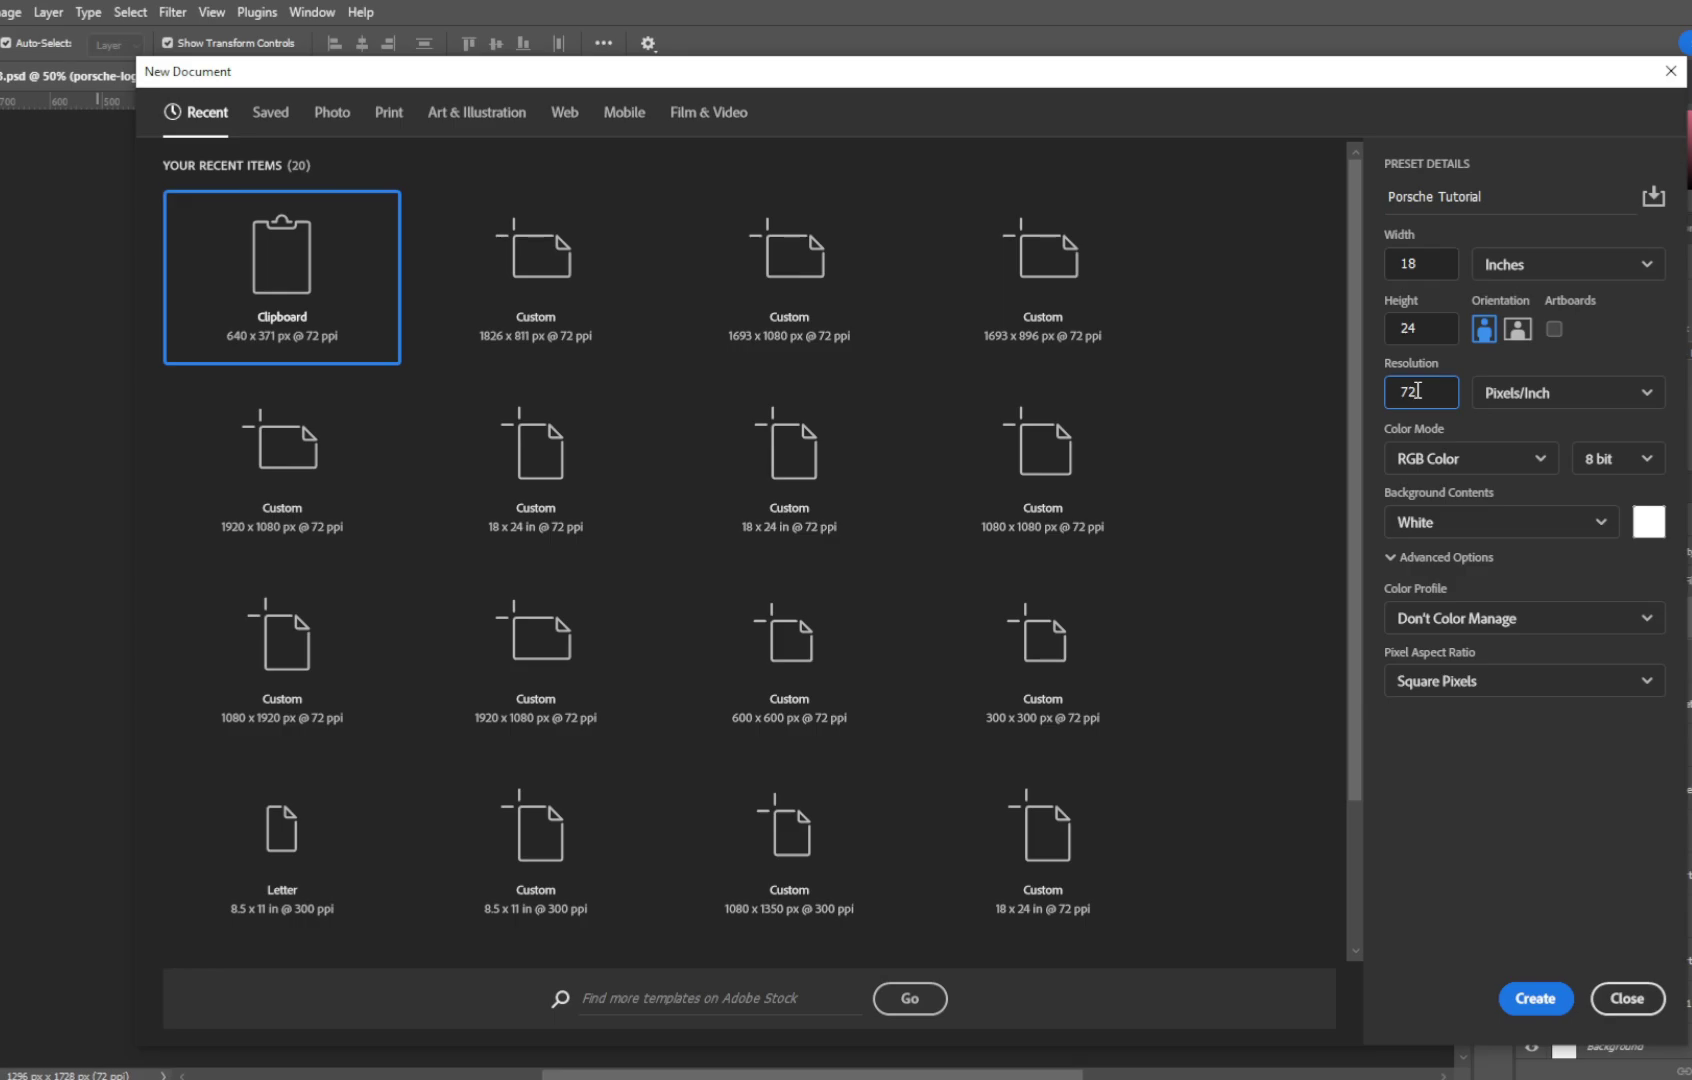
pyautogui.click(1458, 460)
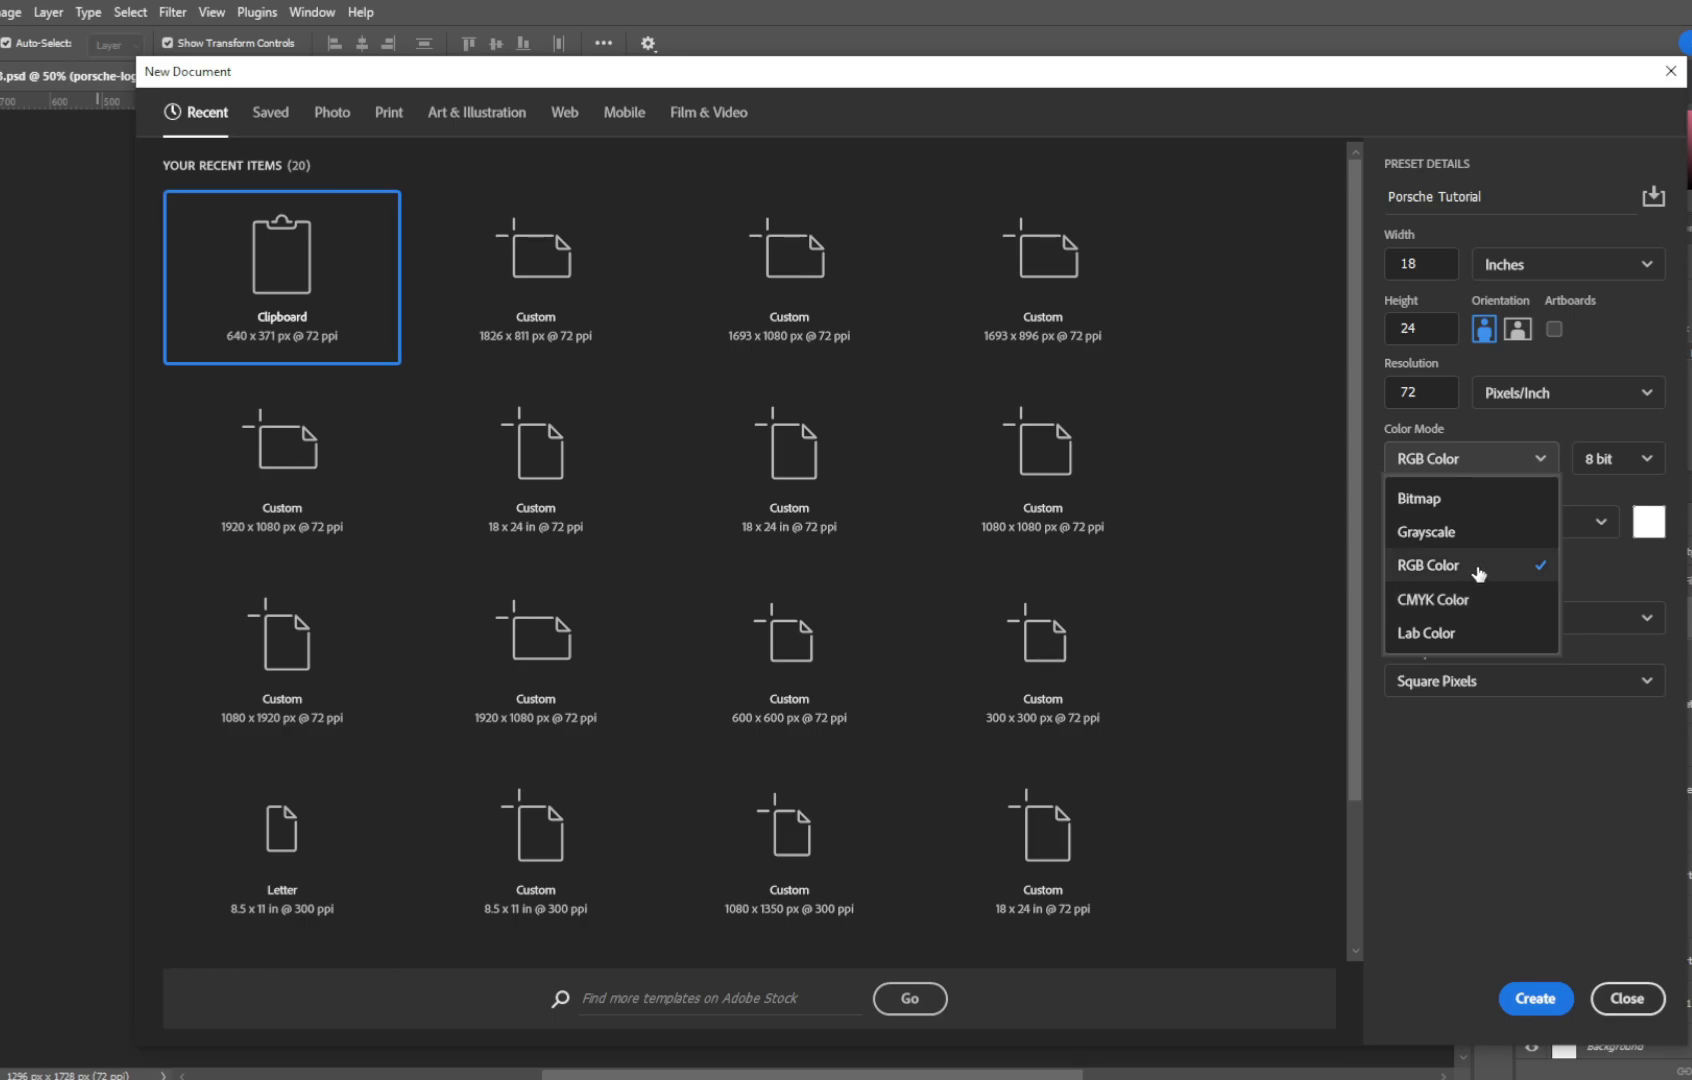
pyautogui.click(1450, 567)
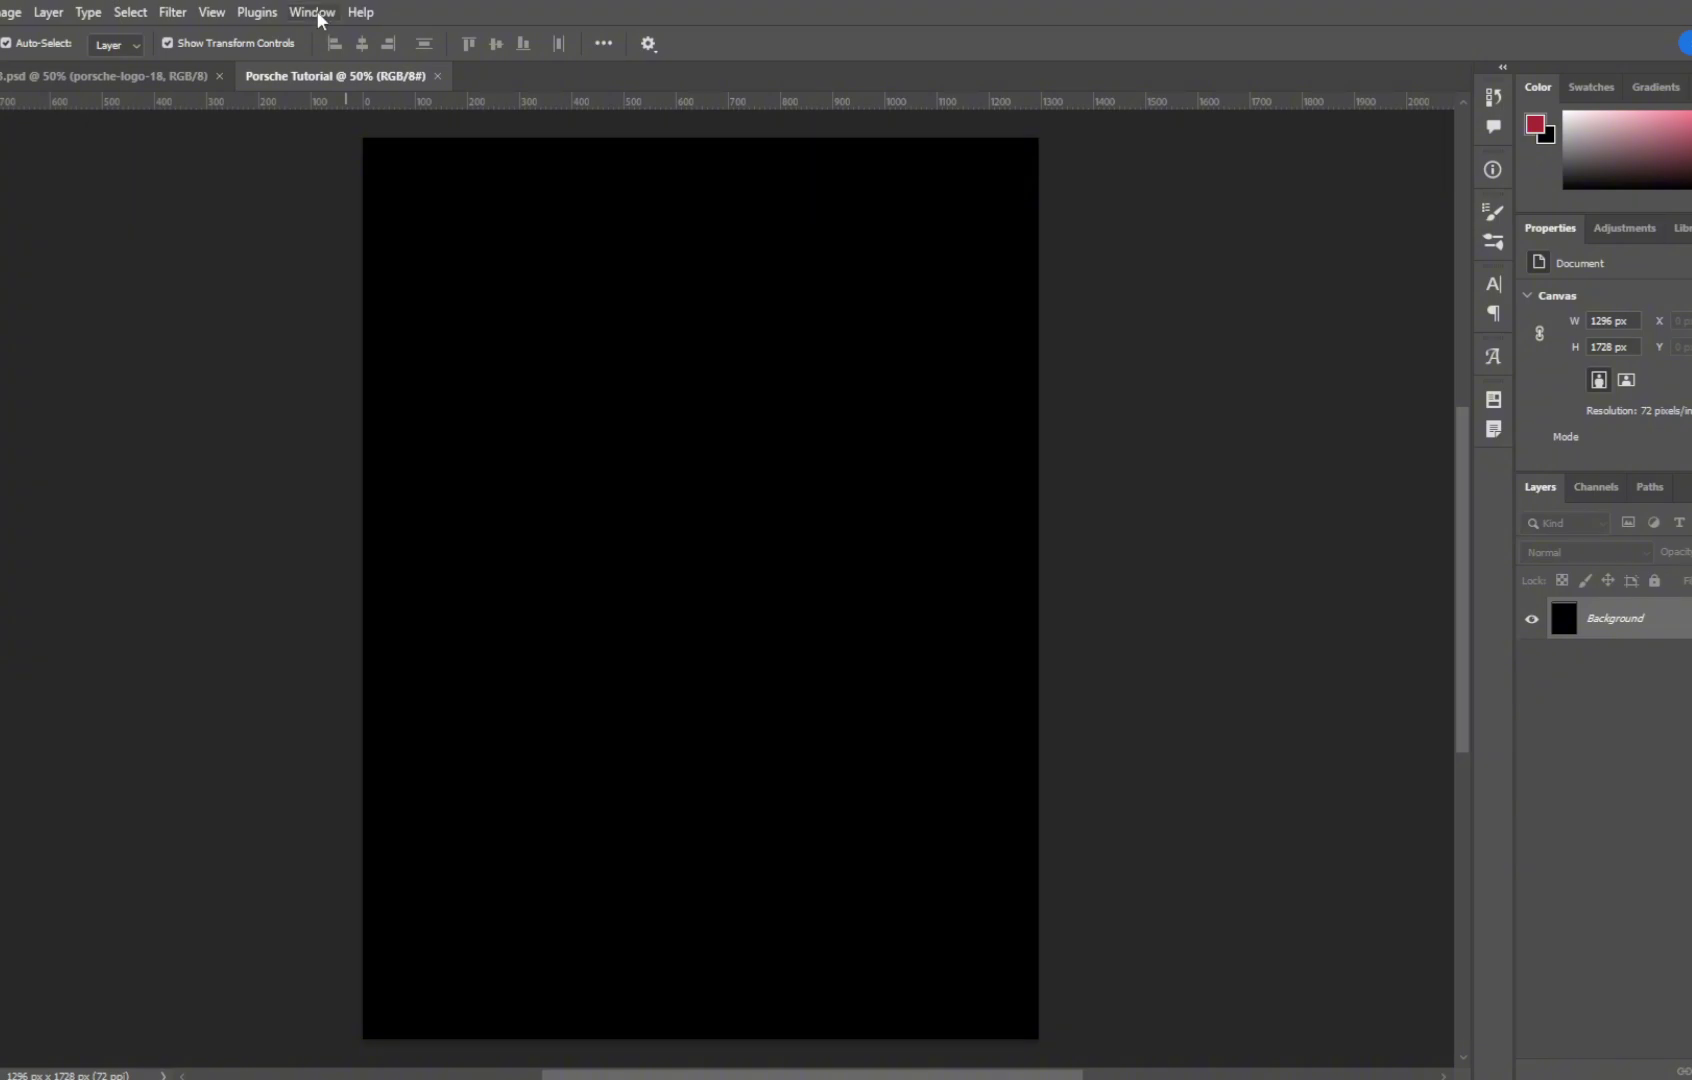
# Step: Add a guide layout of 8 columns and 8 rows with 20 px gutters and 50 px margins on all sides
pyautogui.click(212, 13)
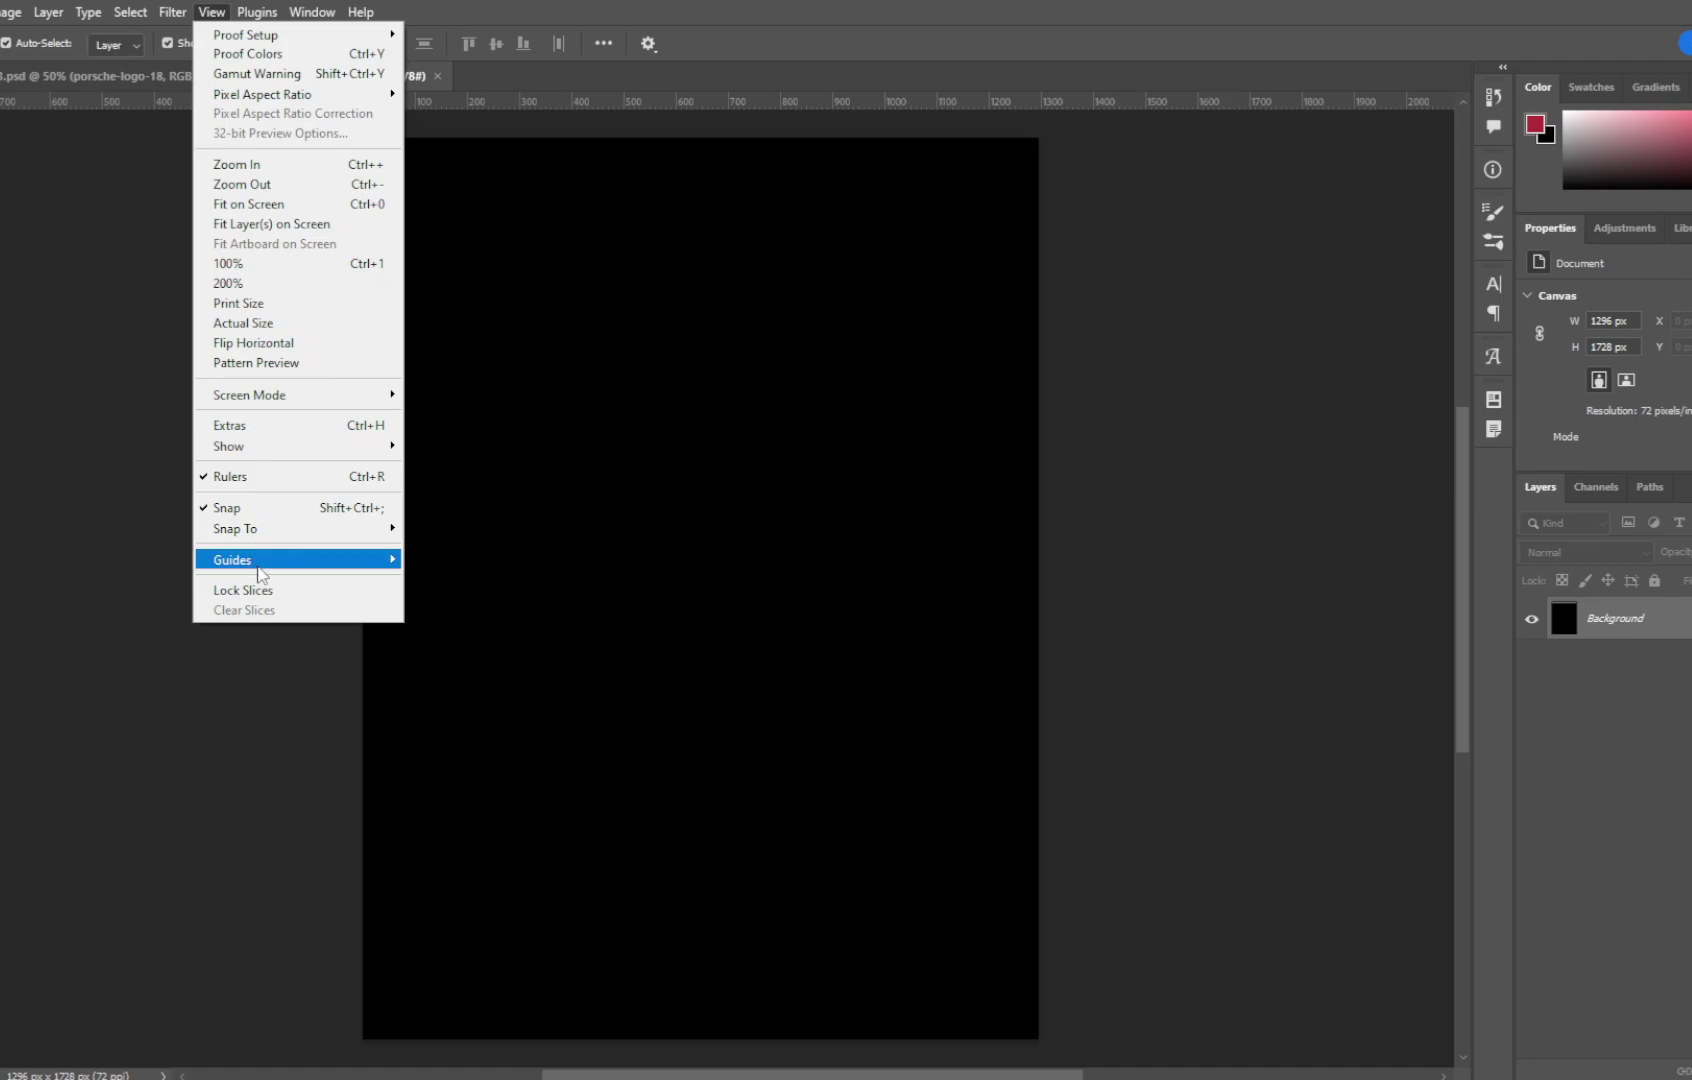
pyautogui.moveTo(265, 562)
pyautogui.click(505, 698)
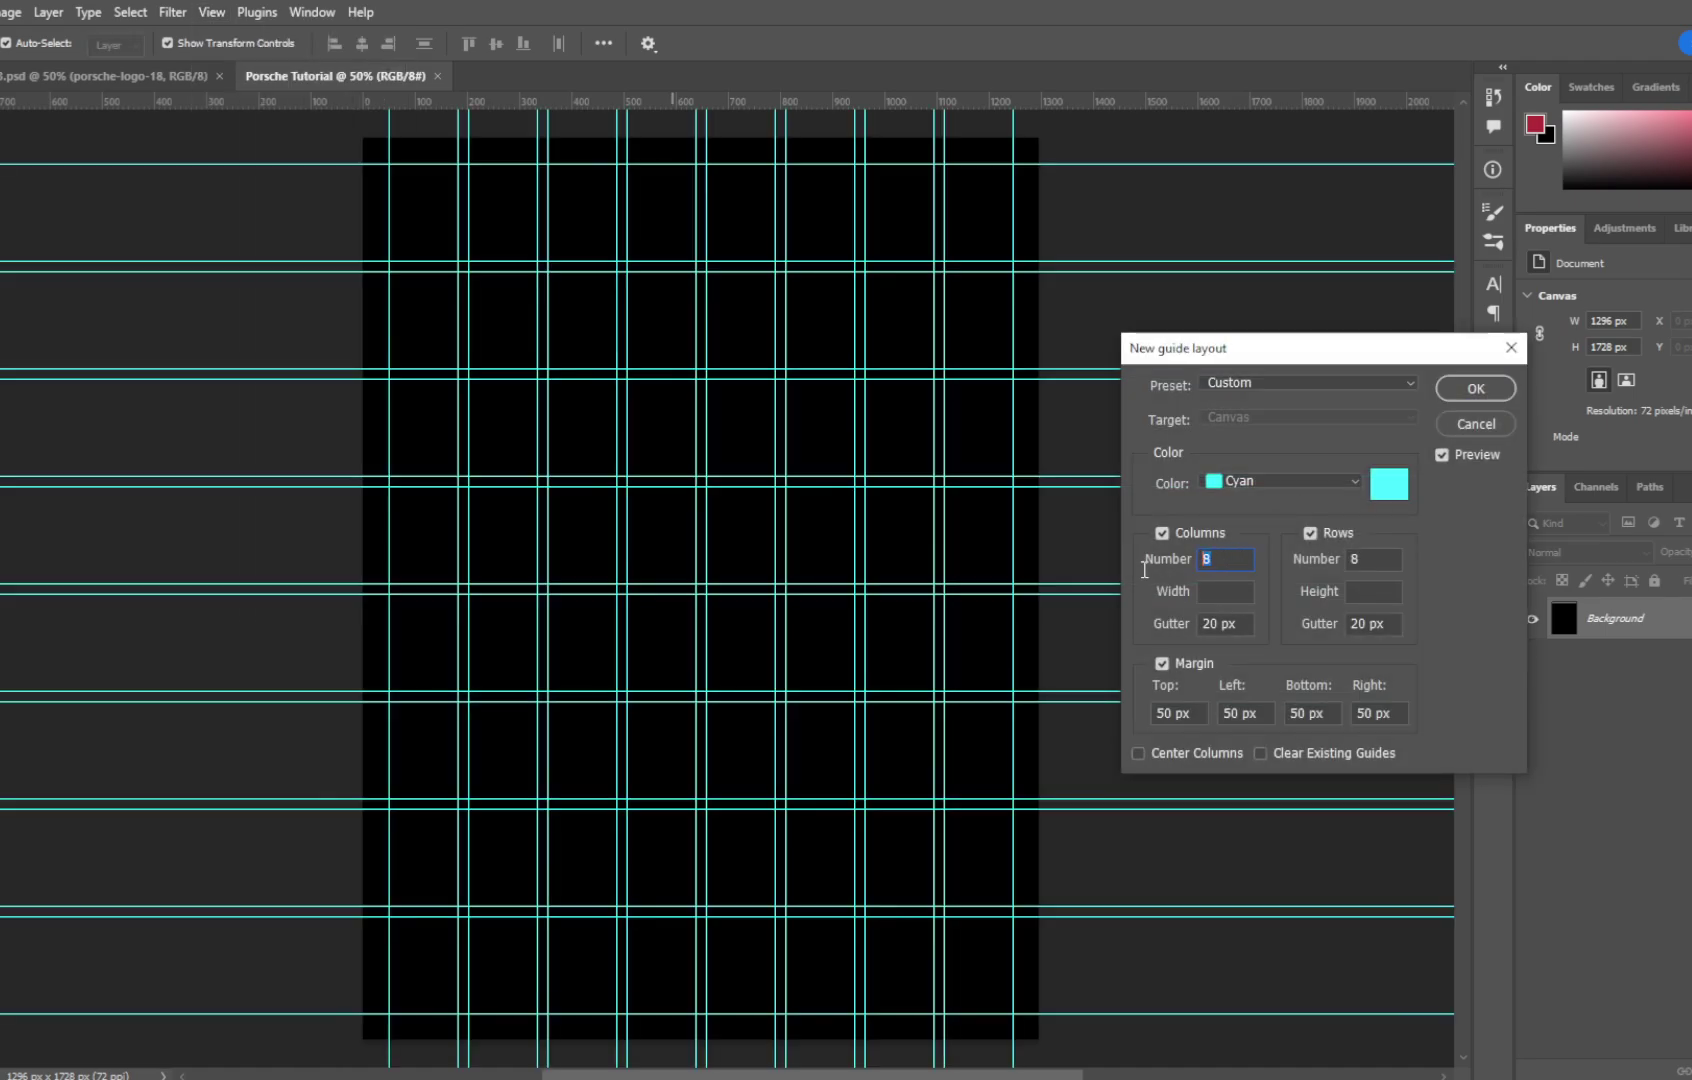
pyautogui.moveTo(1197, 714); pyautogui.dragTo(1117, 720)
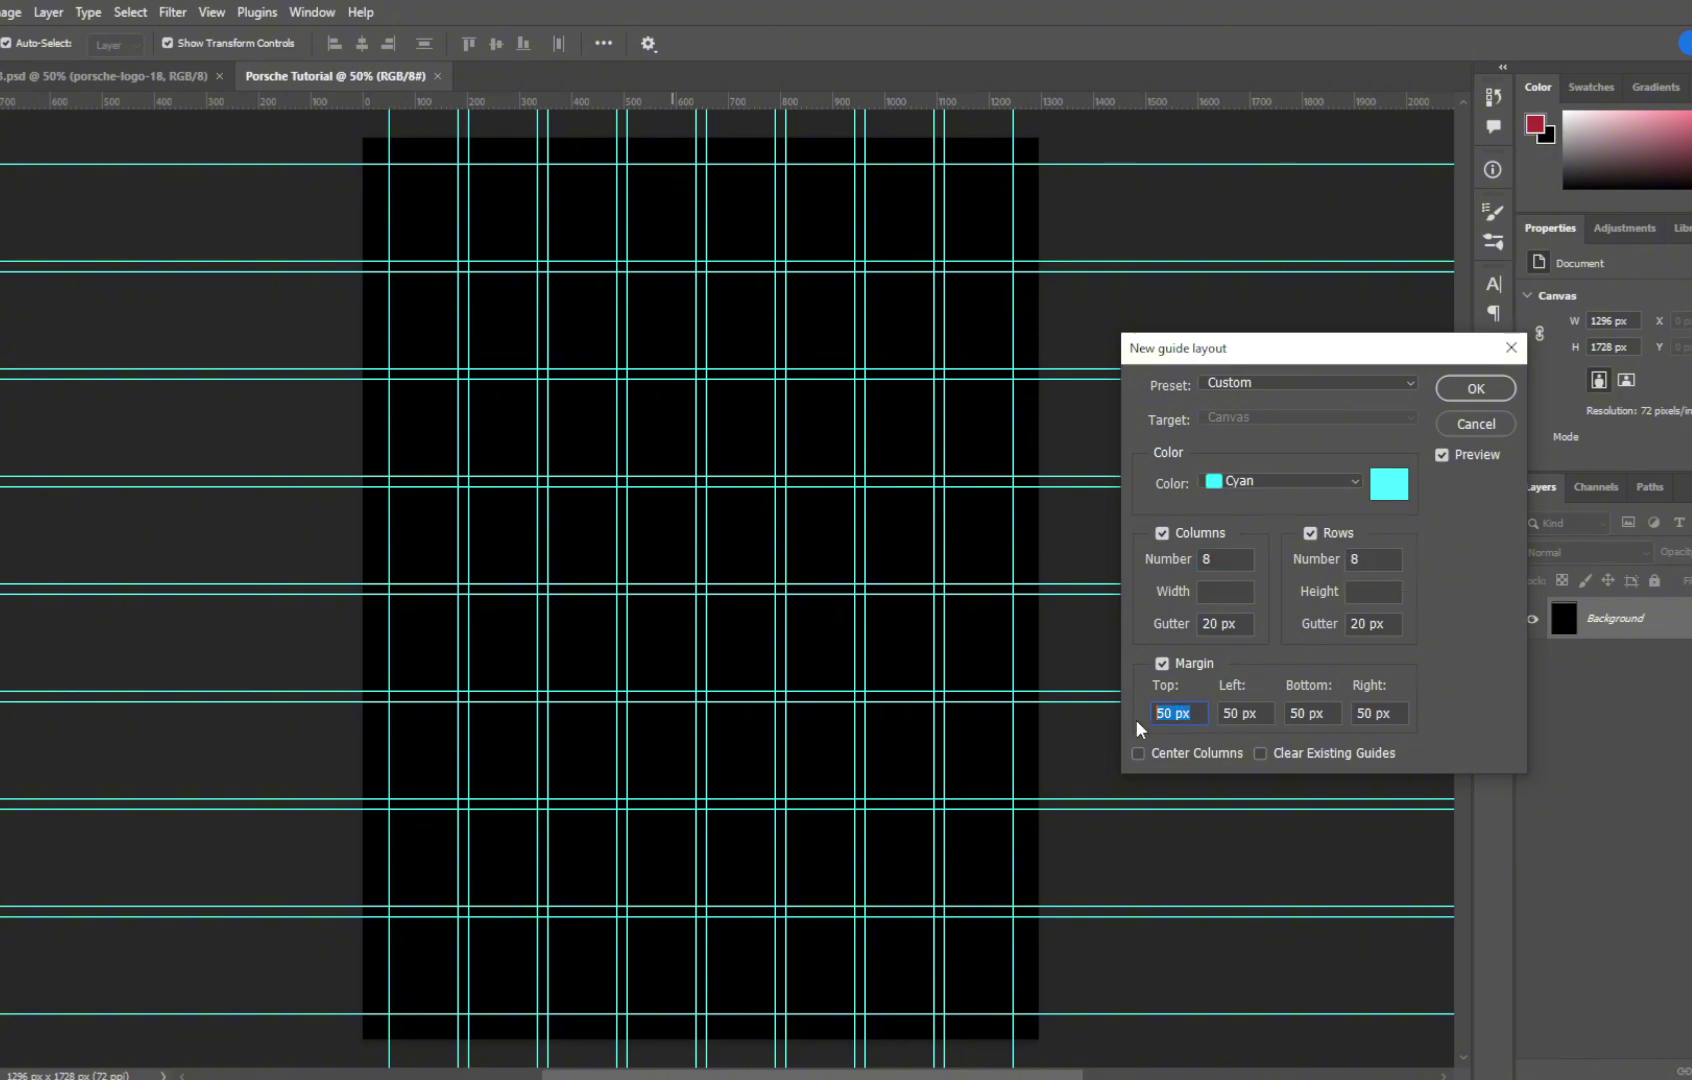
pyautogui.click(1218, 624)
pyautogui.click(1384, 627)
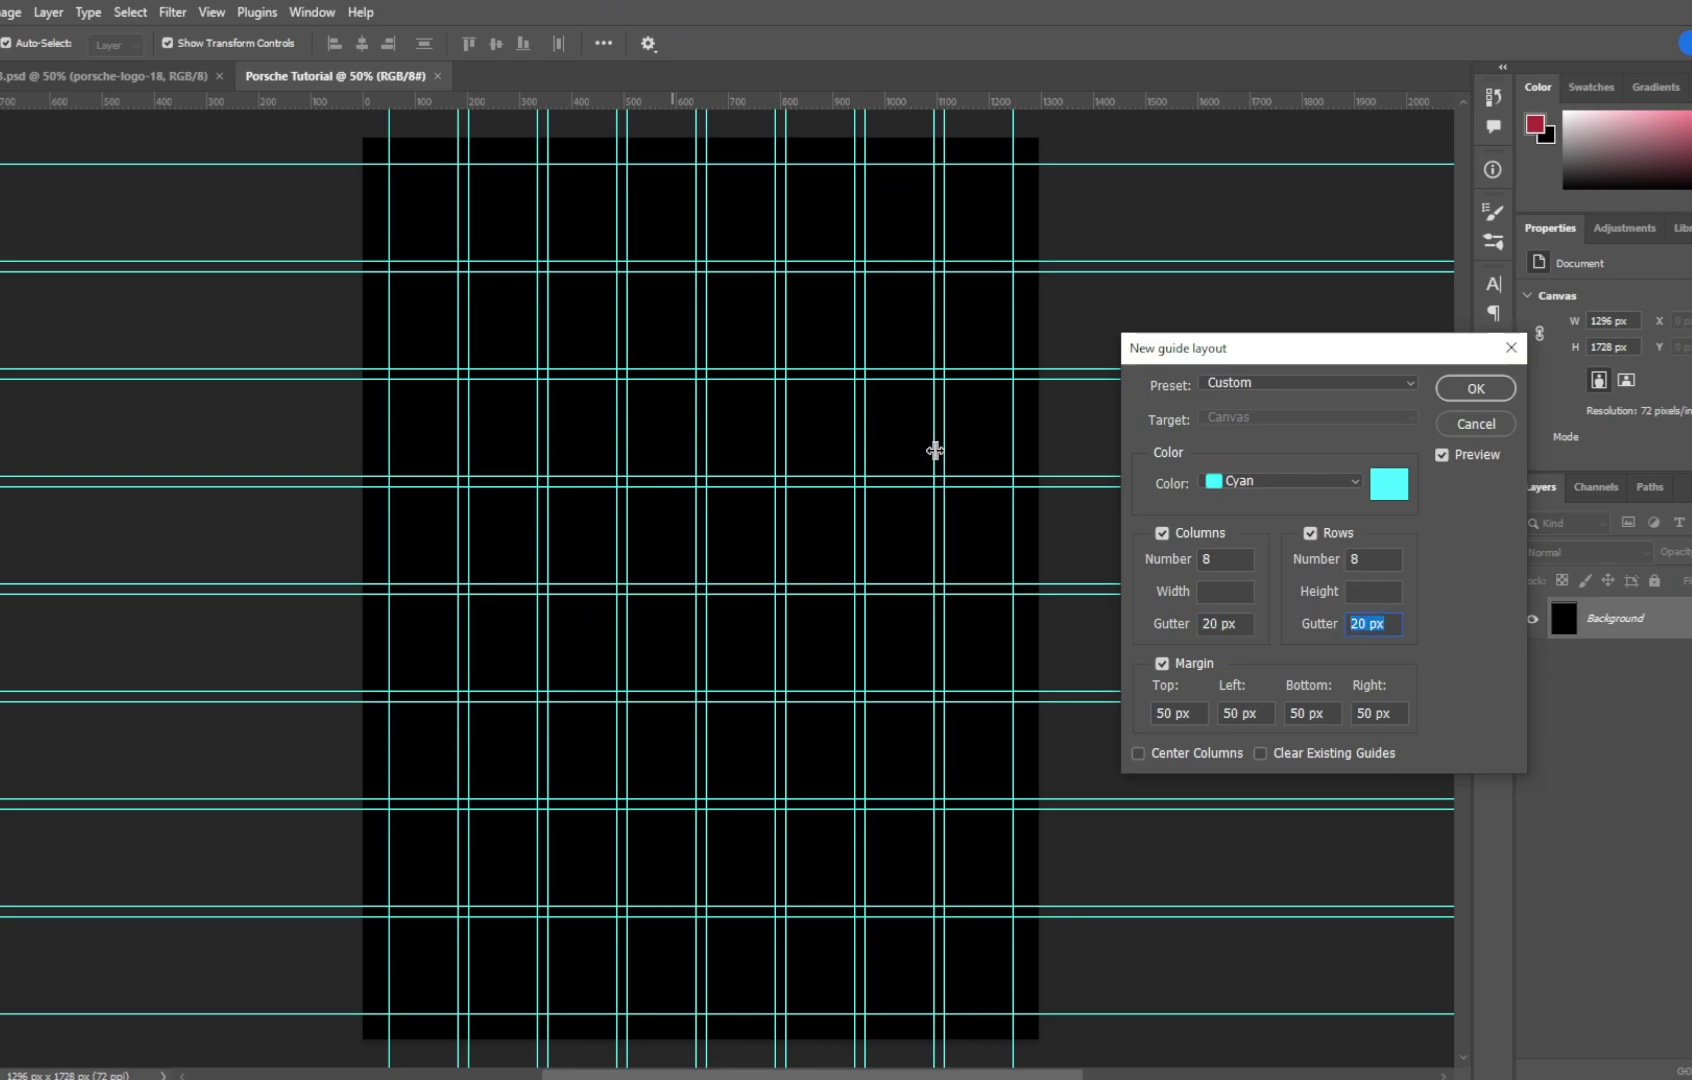
pyautogui.press('Tab')
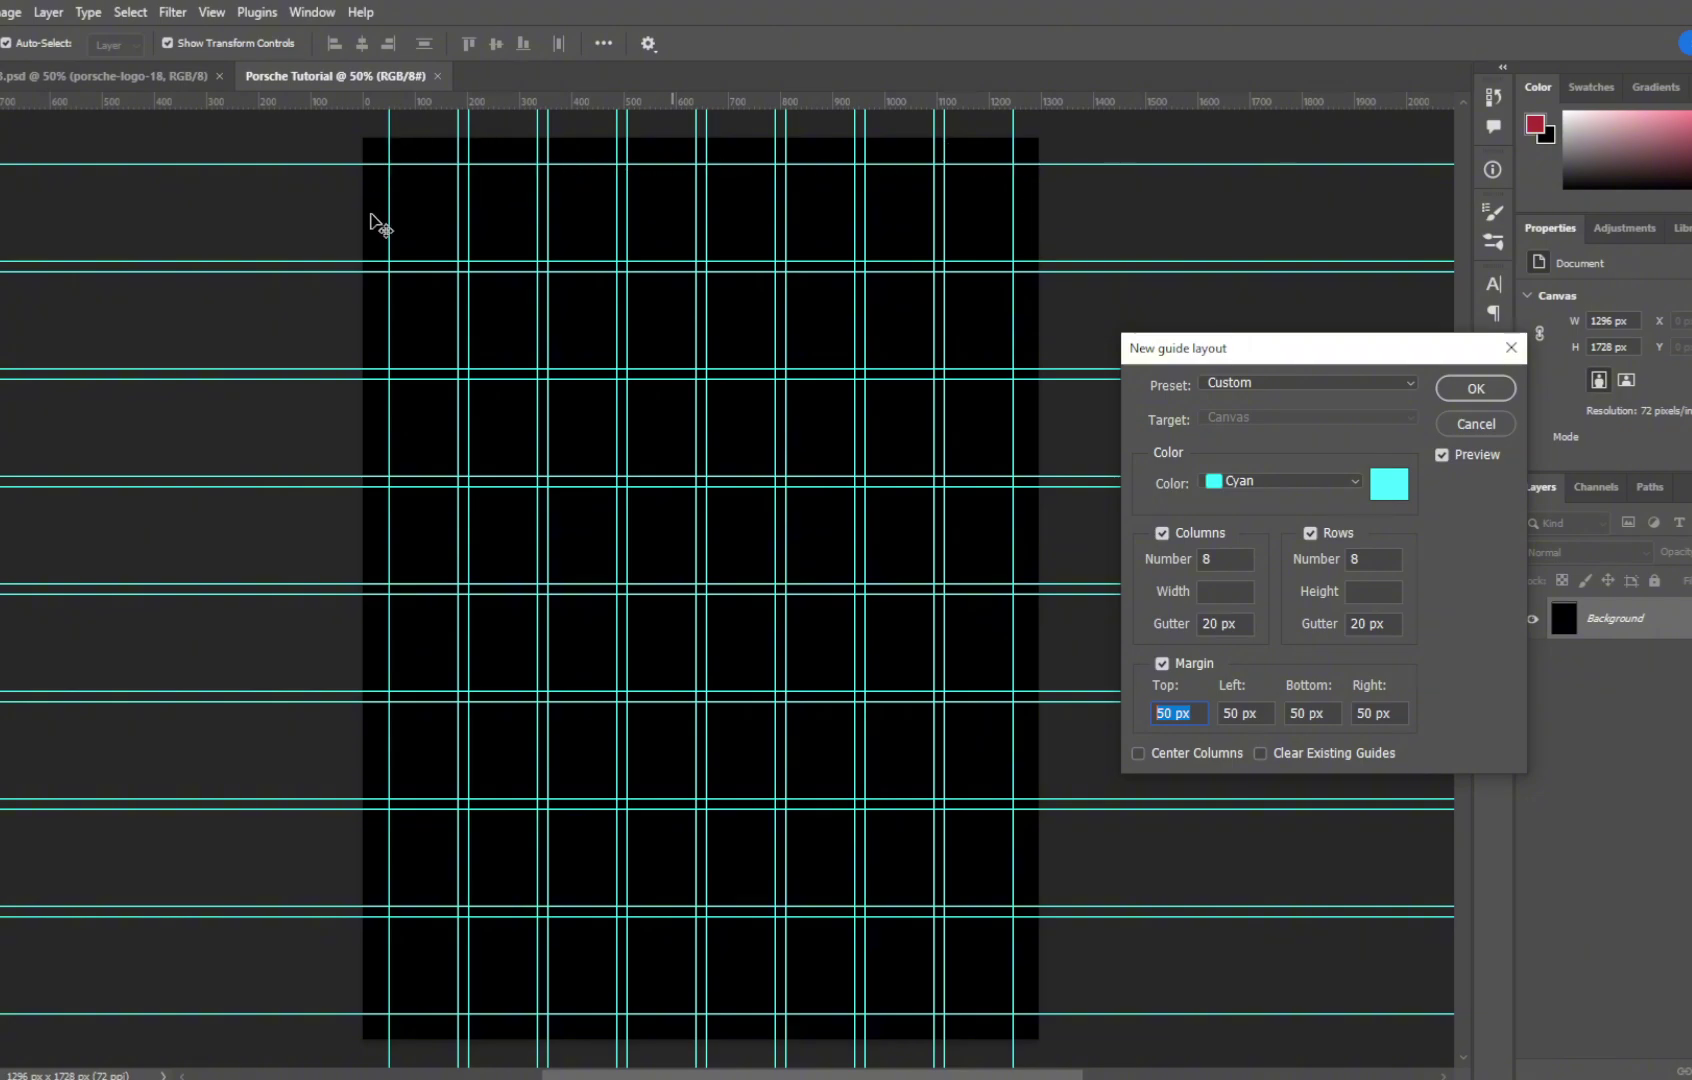
pyautogui.click(1476, 390)
# Step: Lock the new layout guides and hide them from the canvas
pyautogui.click(211, 12)
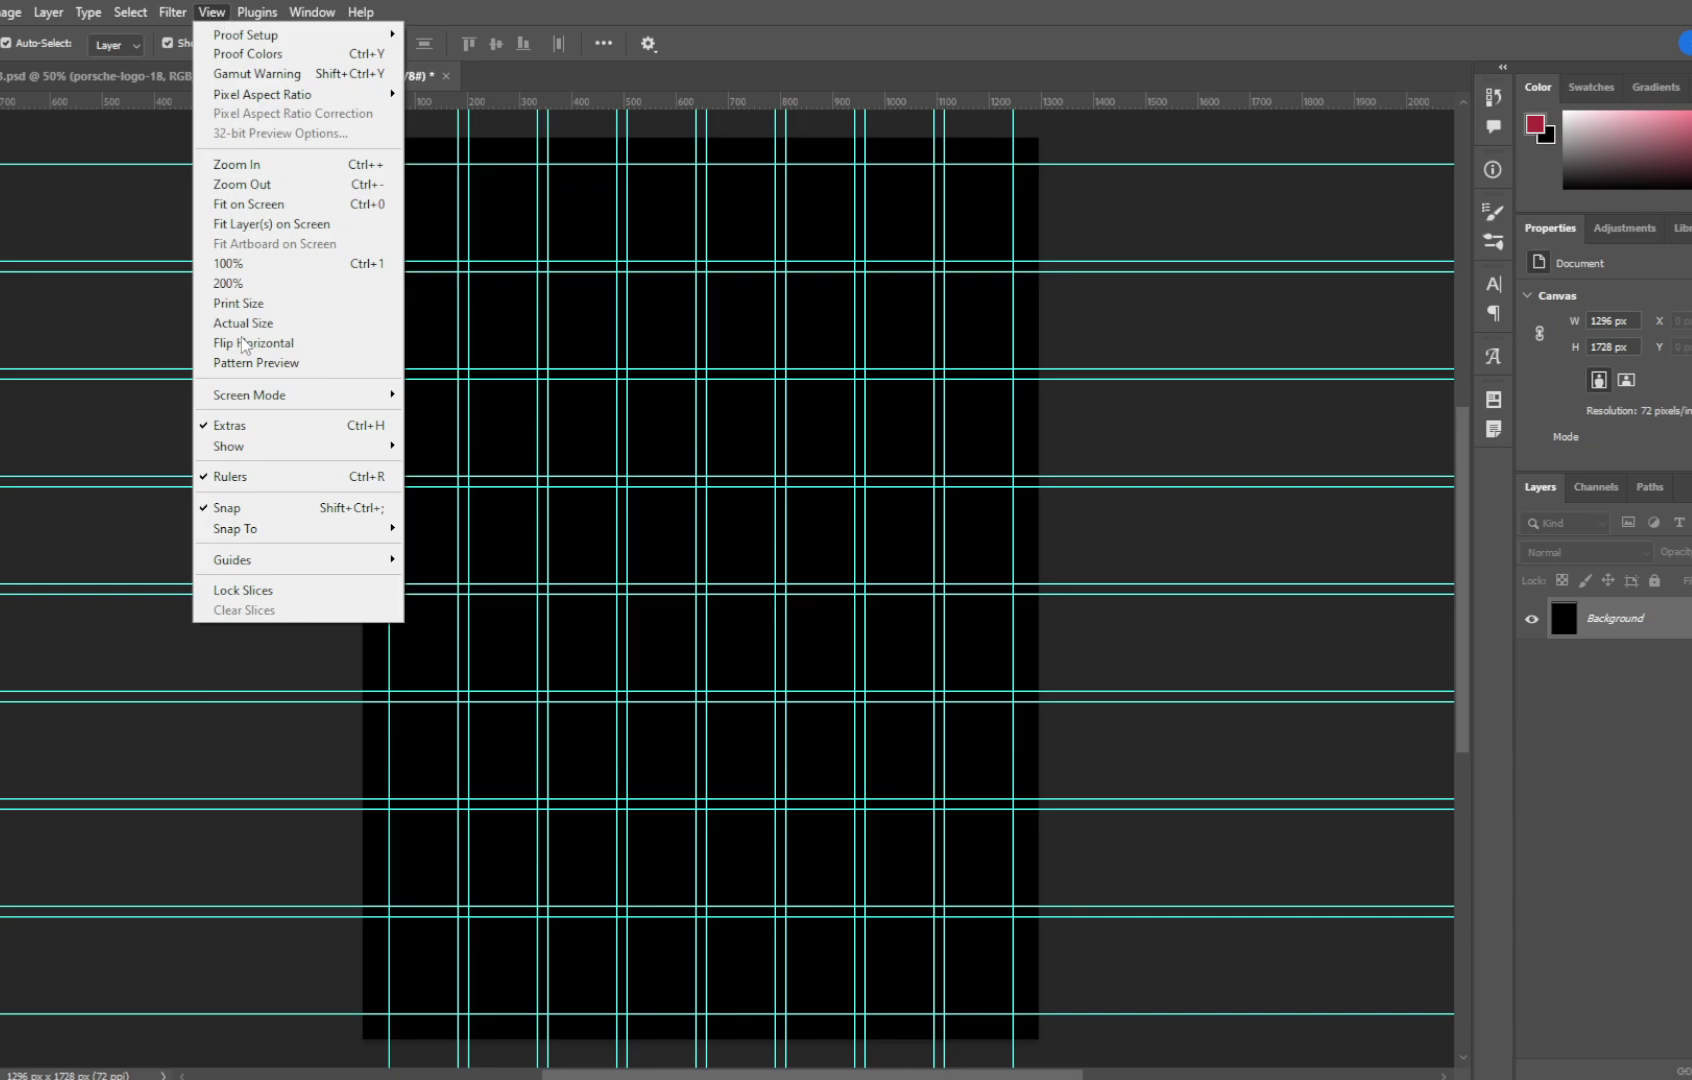
pyautogui.moveTo(326, 555)
pyautogui.click(484, 584)
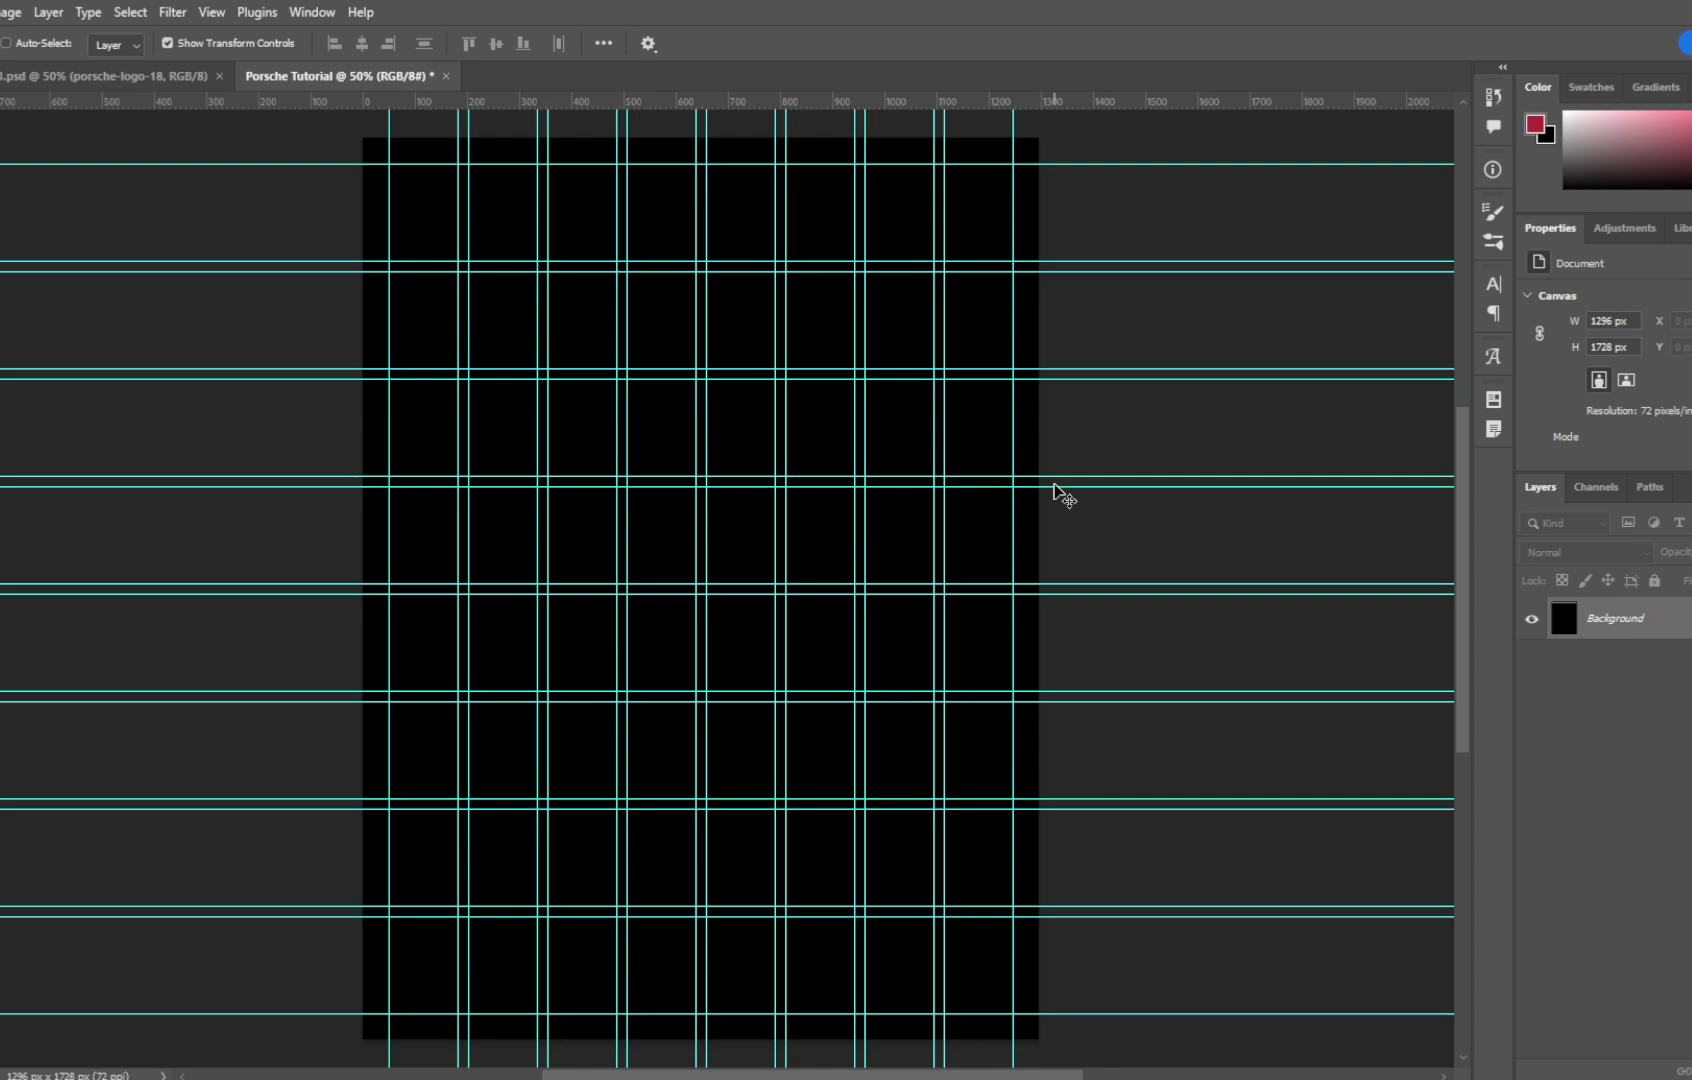
pyautogui.hotkey('ctrl', ';')
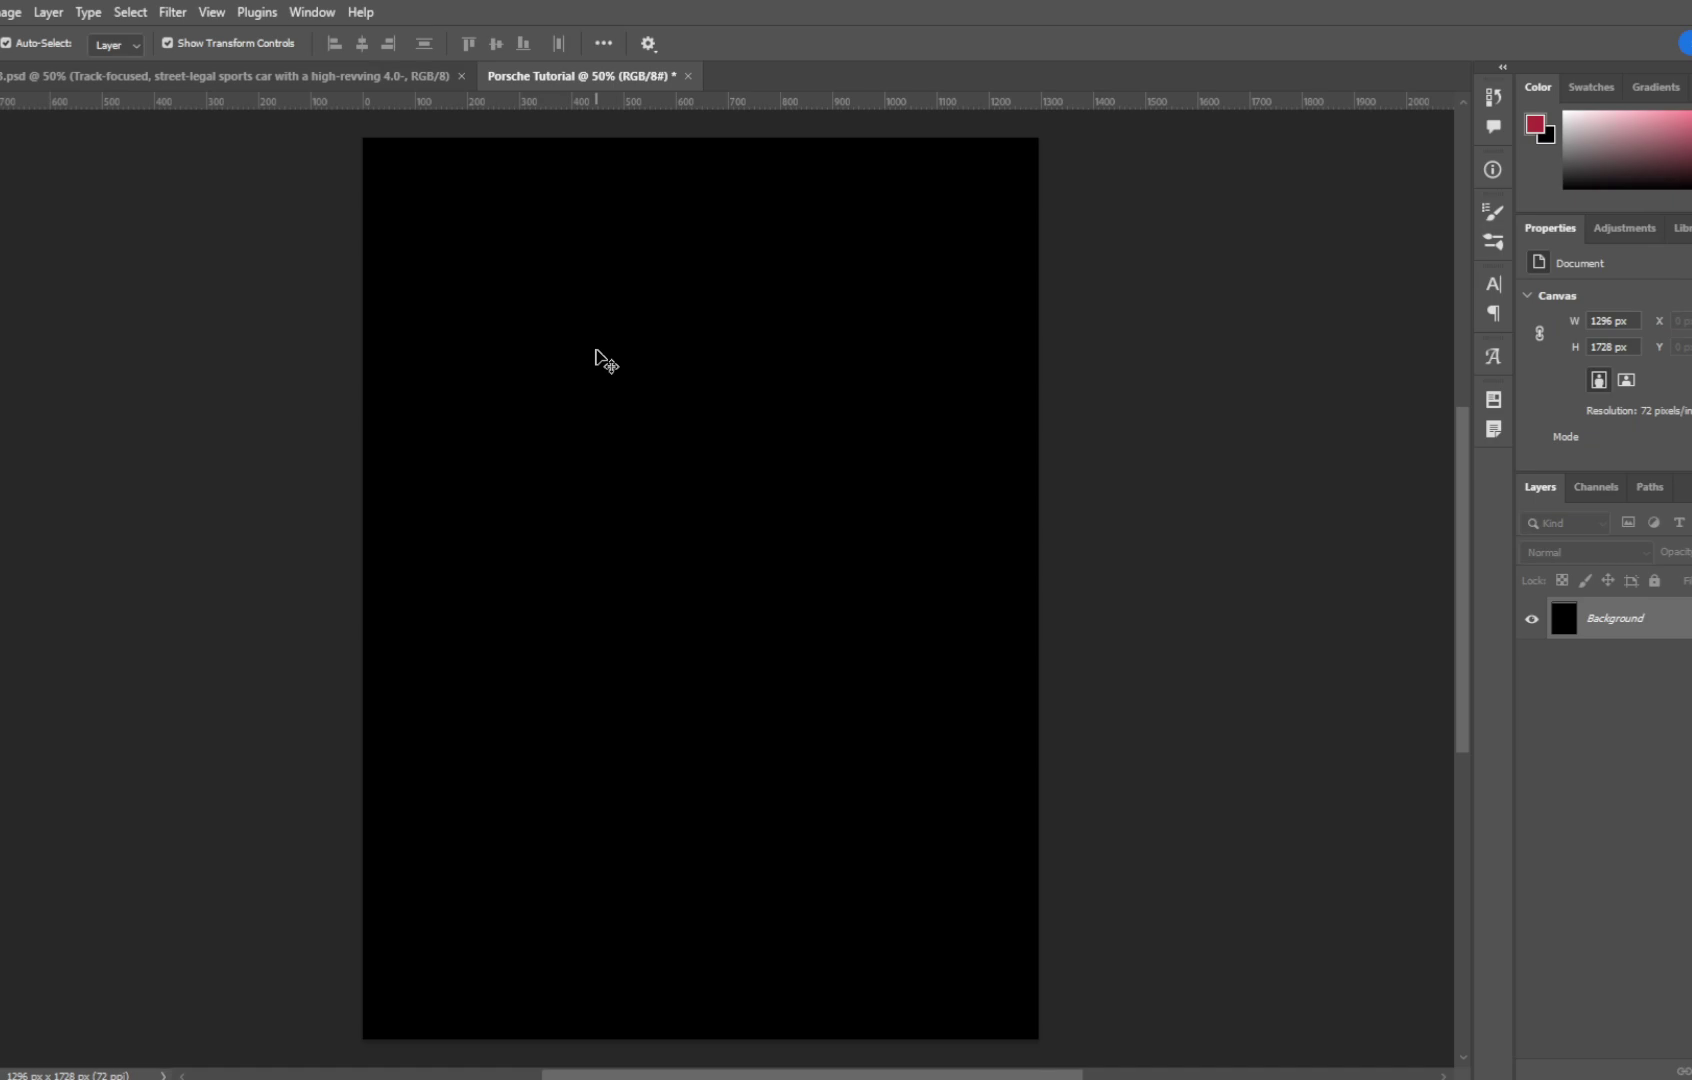
# Step: Copy the PORSCHE GT3 RS title and its description paragraph from the finished poster into the Porsche Tutorial document
pyautogui.hotkey('ctrl', 'Tab')
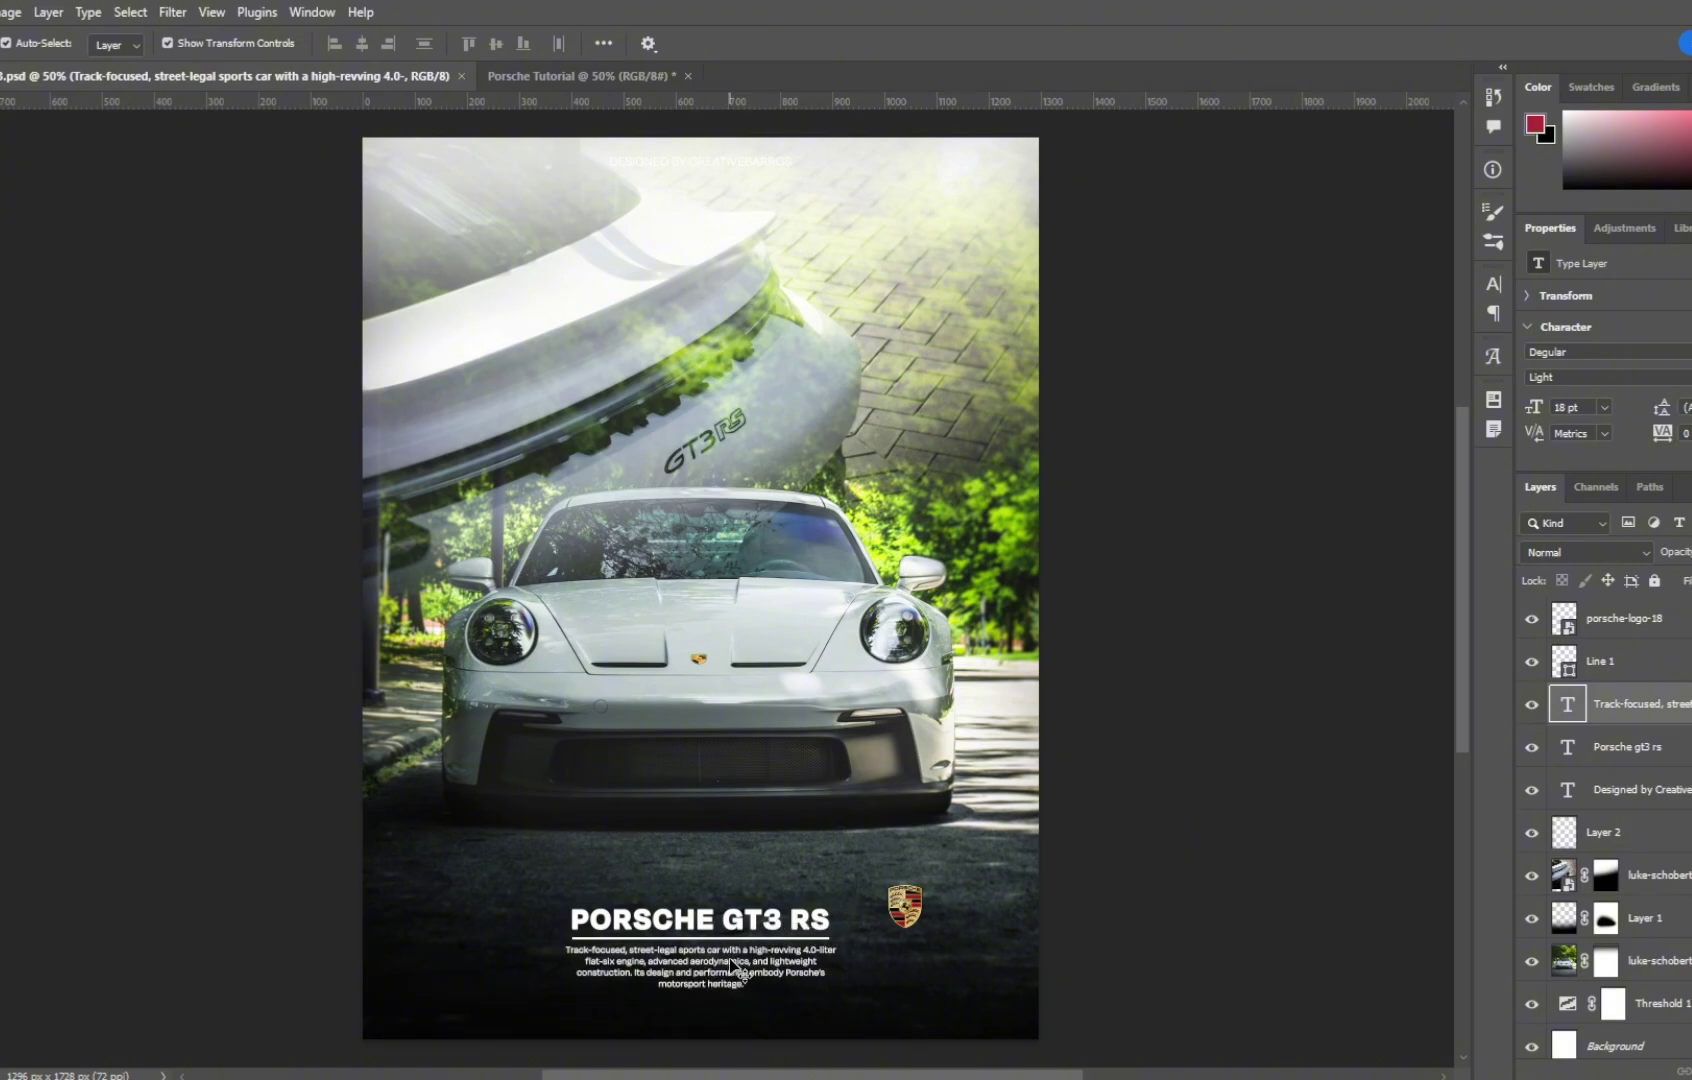
pyautogui.moveTo(900, 903); pyautogui.dragTo(741, 831)
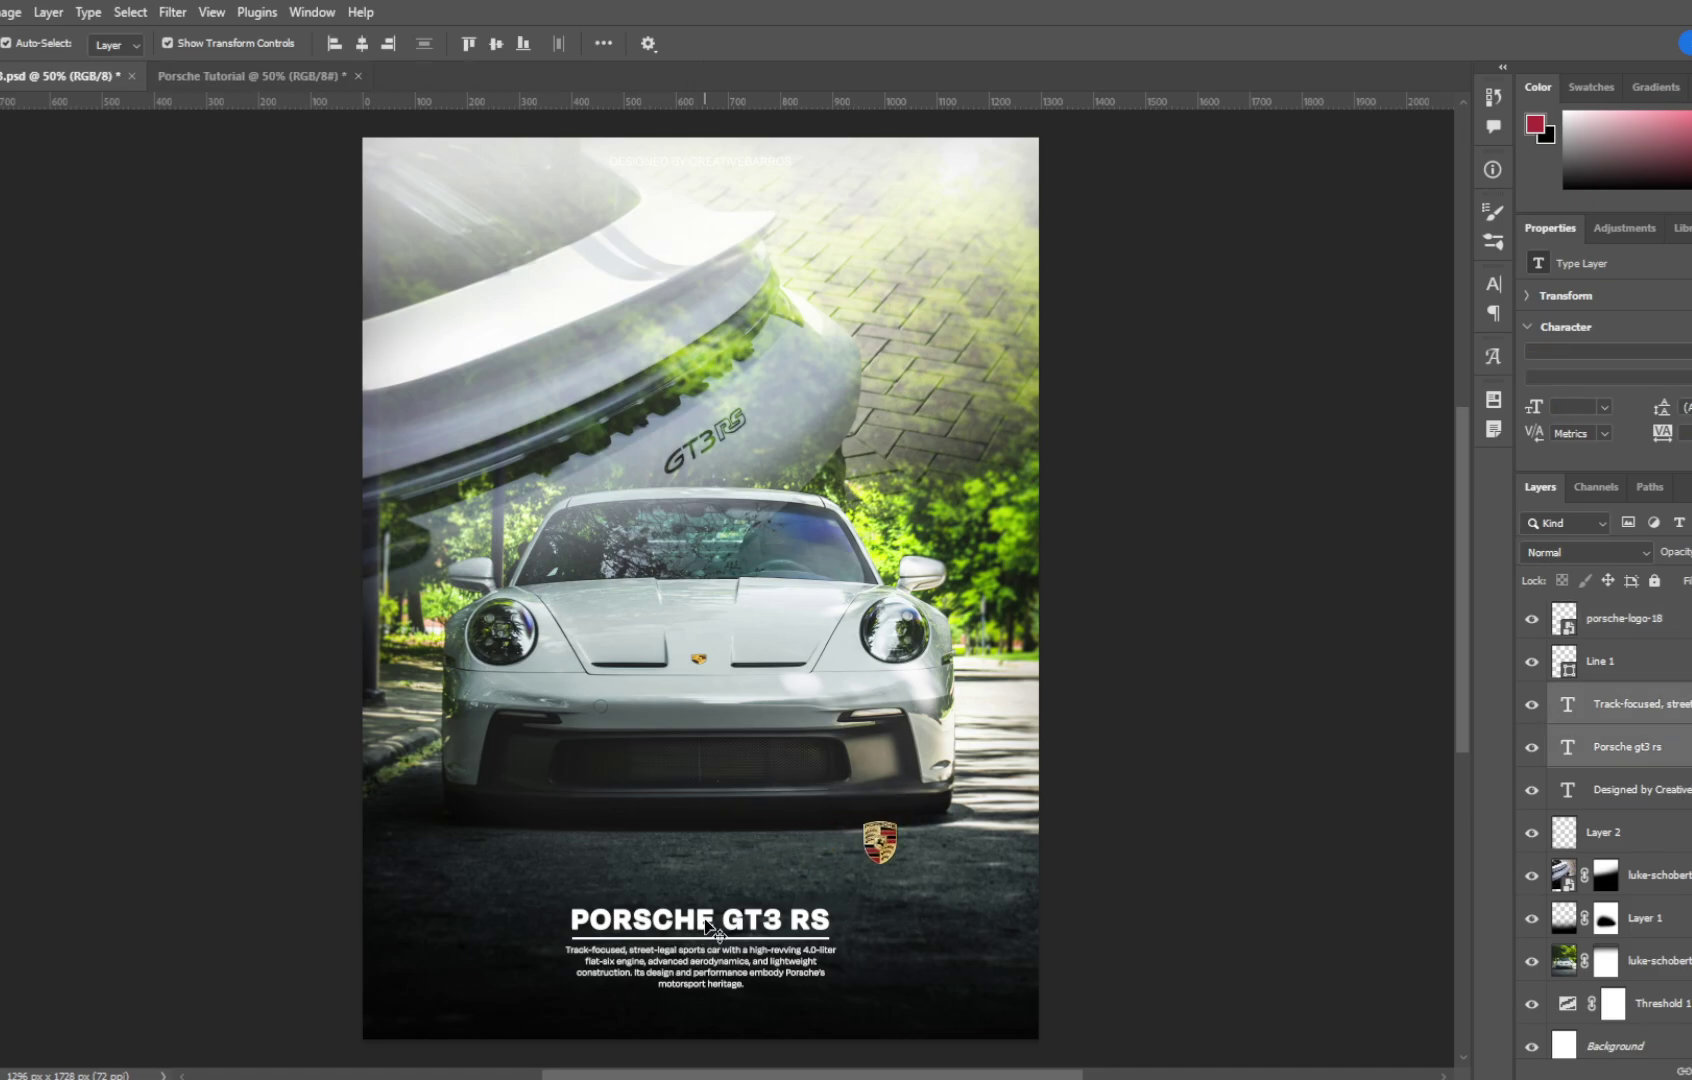
pyautogui.moveTo(714, 925); pyautogui.dragTo(255, 92)
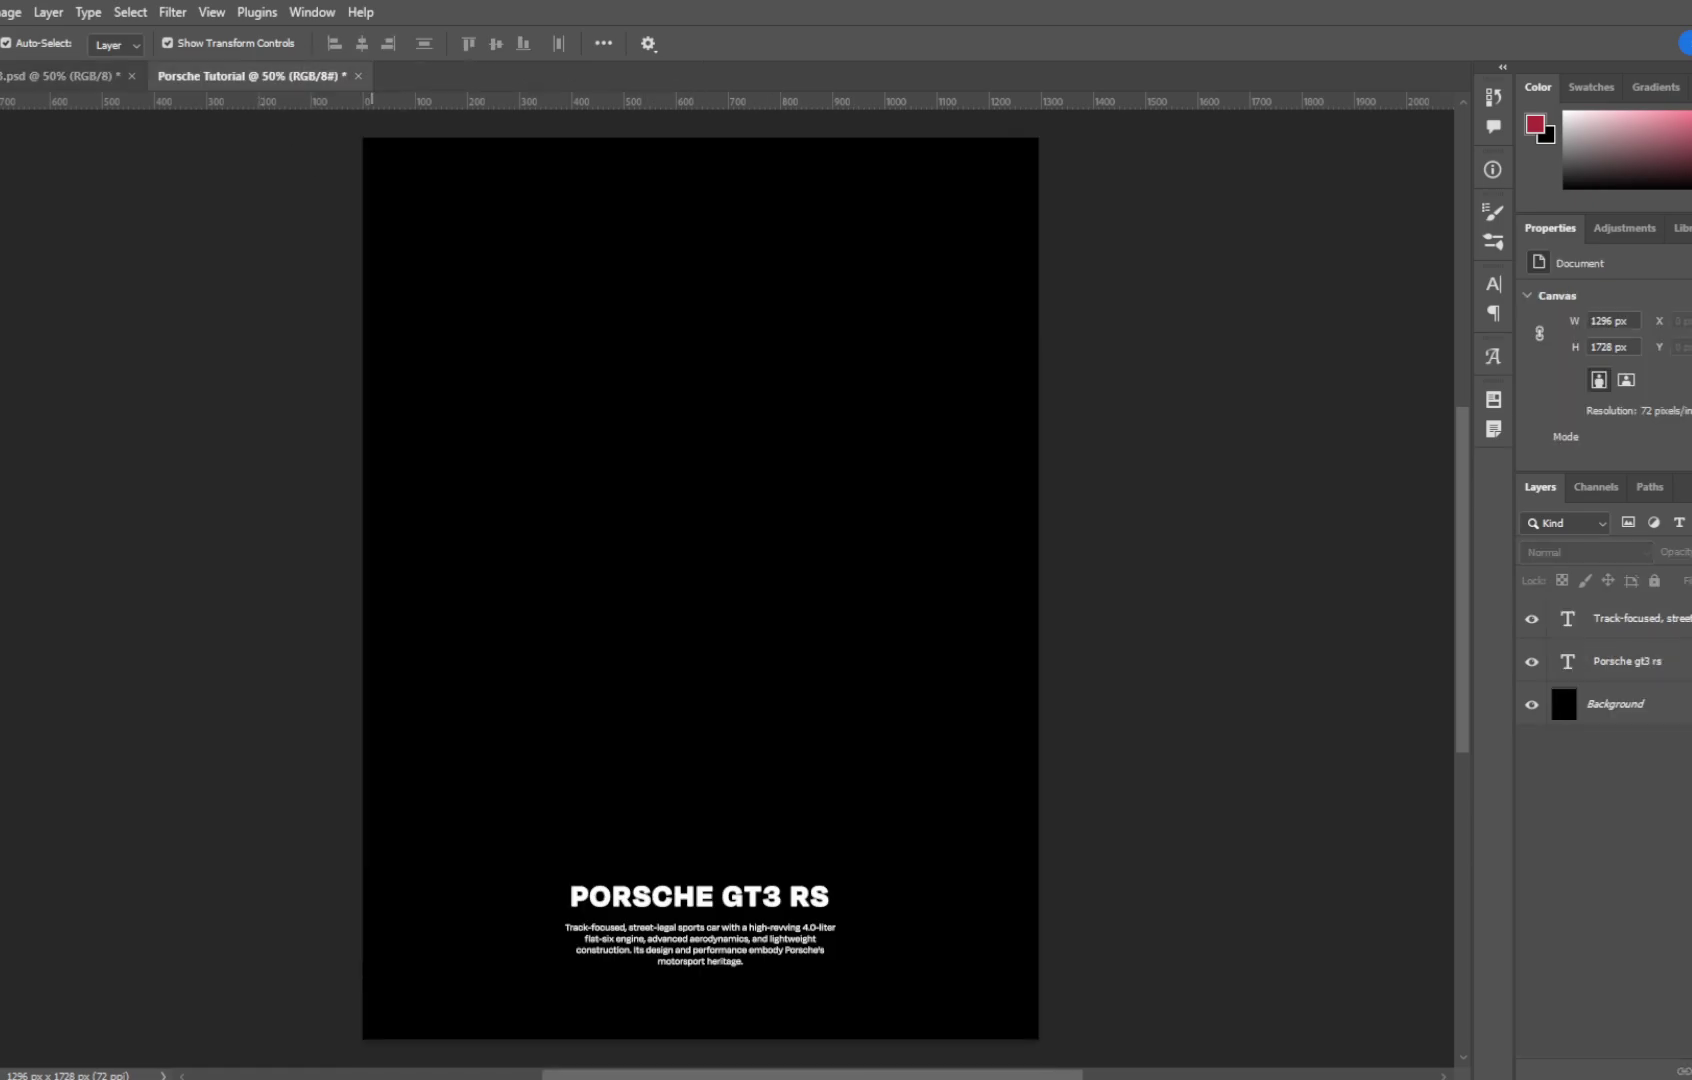
# Step: Place the Front View, Rear Video and Porsche Logo images, and enlarge Front View until it fills the canvas width
pyautogui.moveTo(860, 410); pyautogui.dragTo(733, 549)
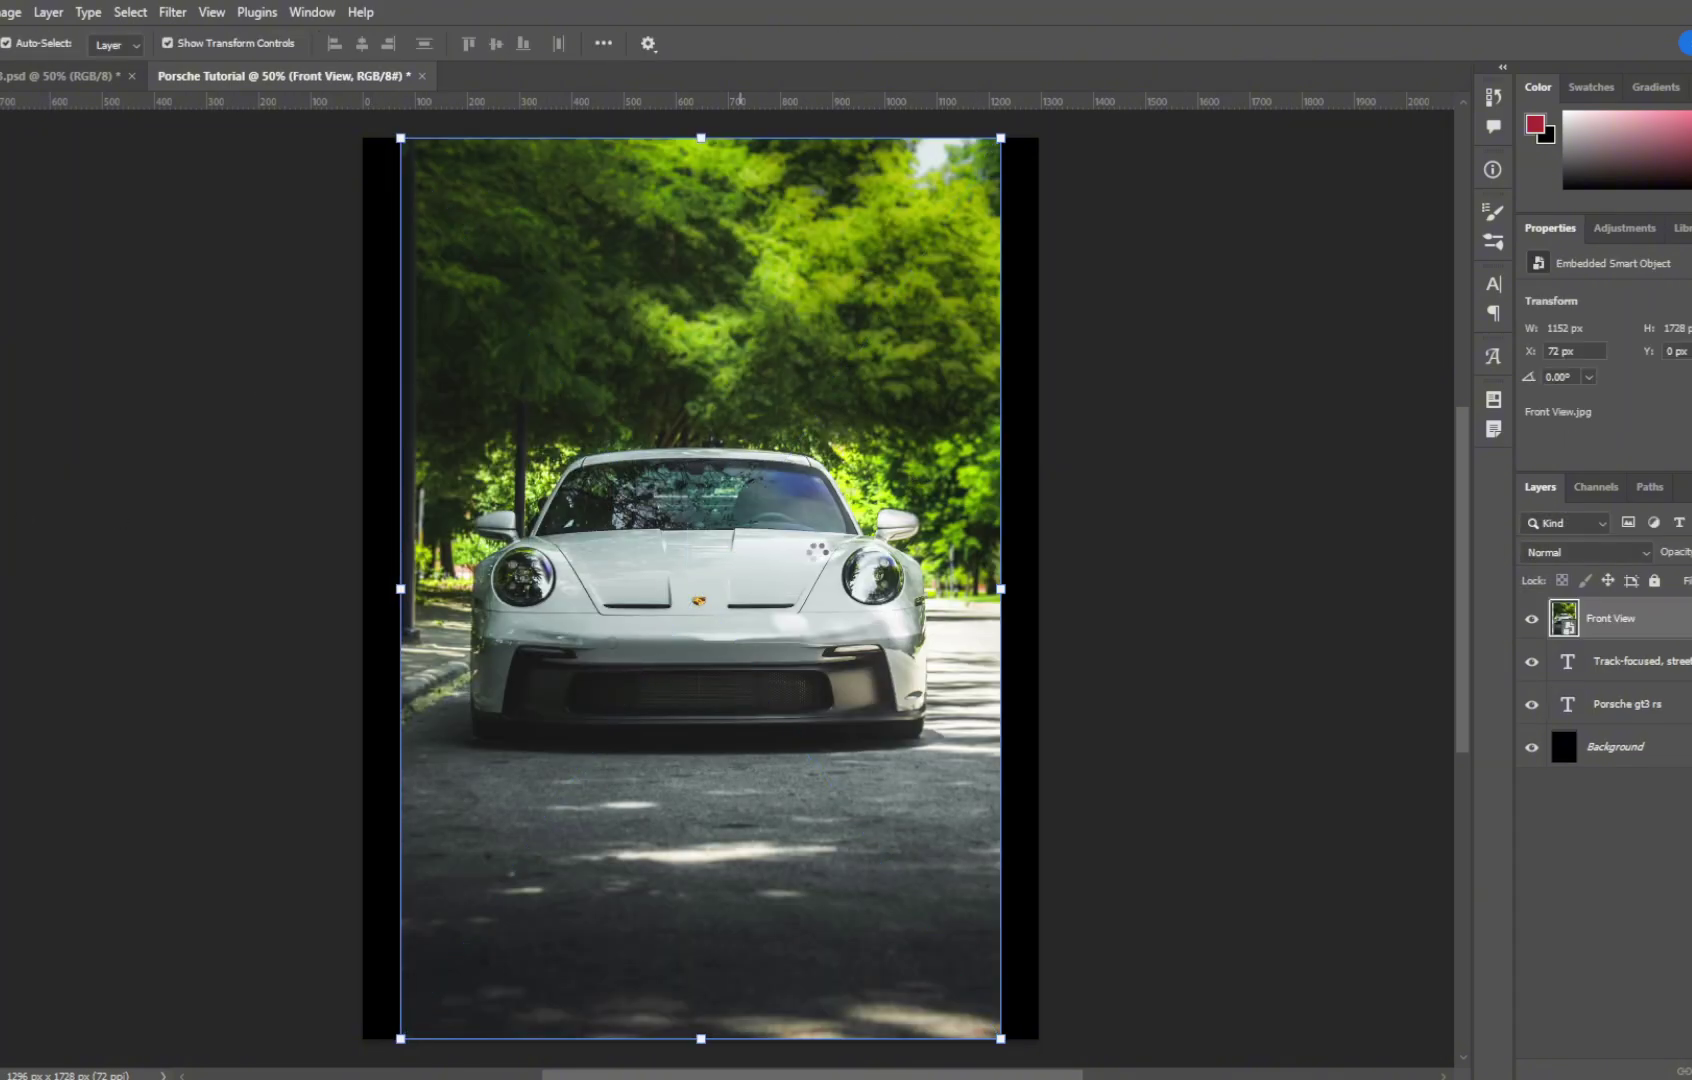
pyautogui.moveTo(5, 394); pyautogui.dragTo(740, 480)
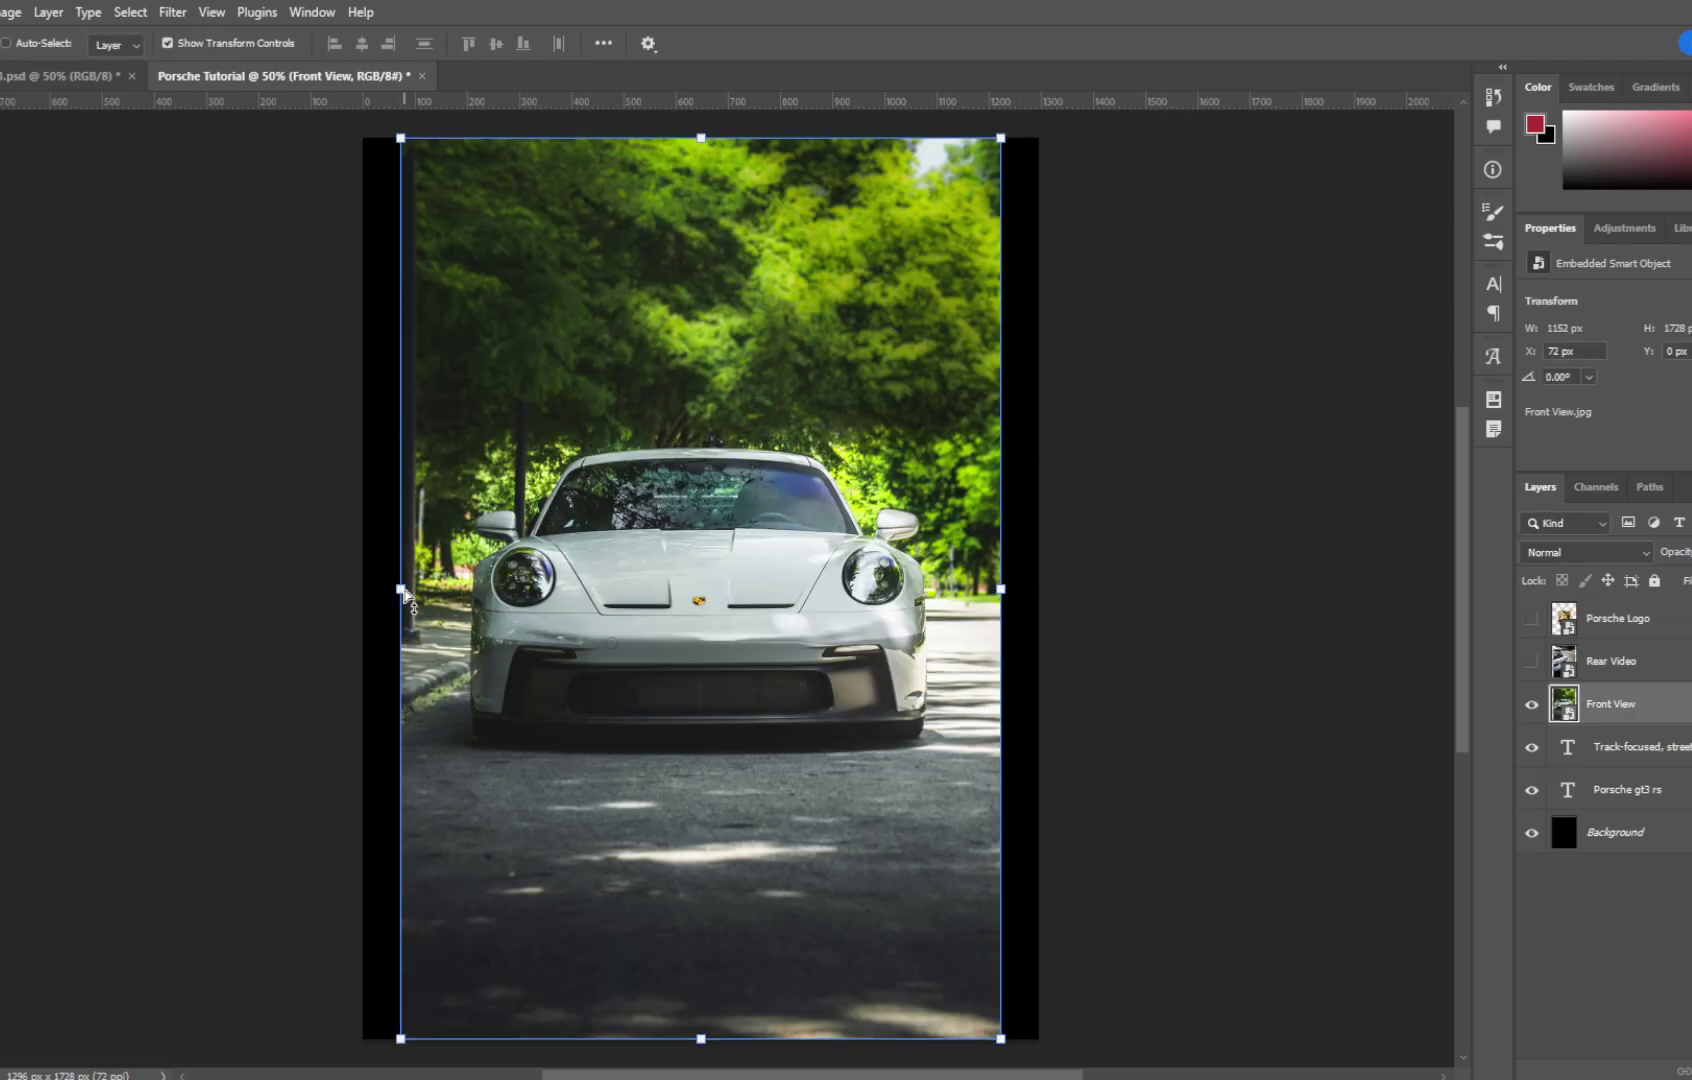
pyautogui.hotkey('ctrl', ';')
pyautogui.moveTo(404, 591); pyautogui.dragTo(323, 590)
pyautogui.moveTo(1002, 590); pyautogui.dragTo(1068, 594)
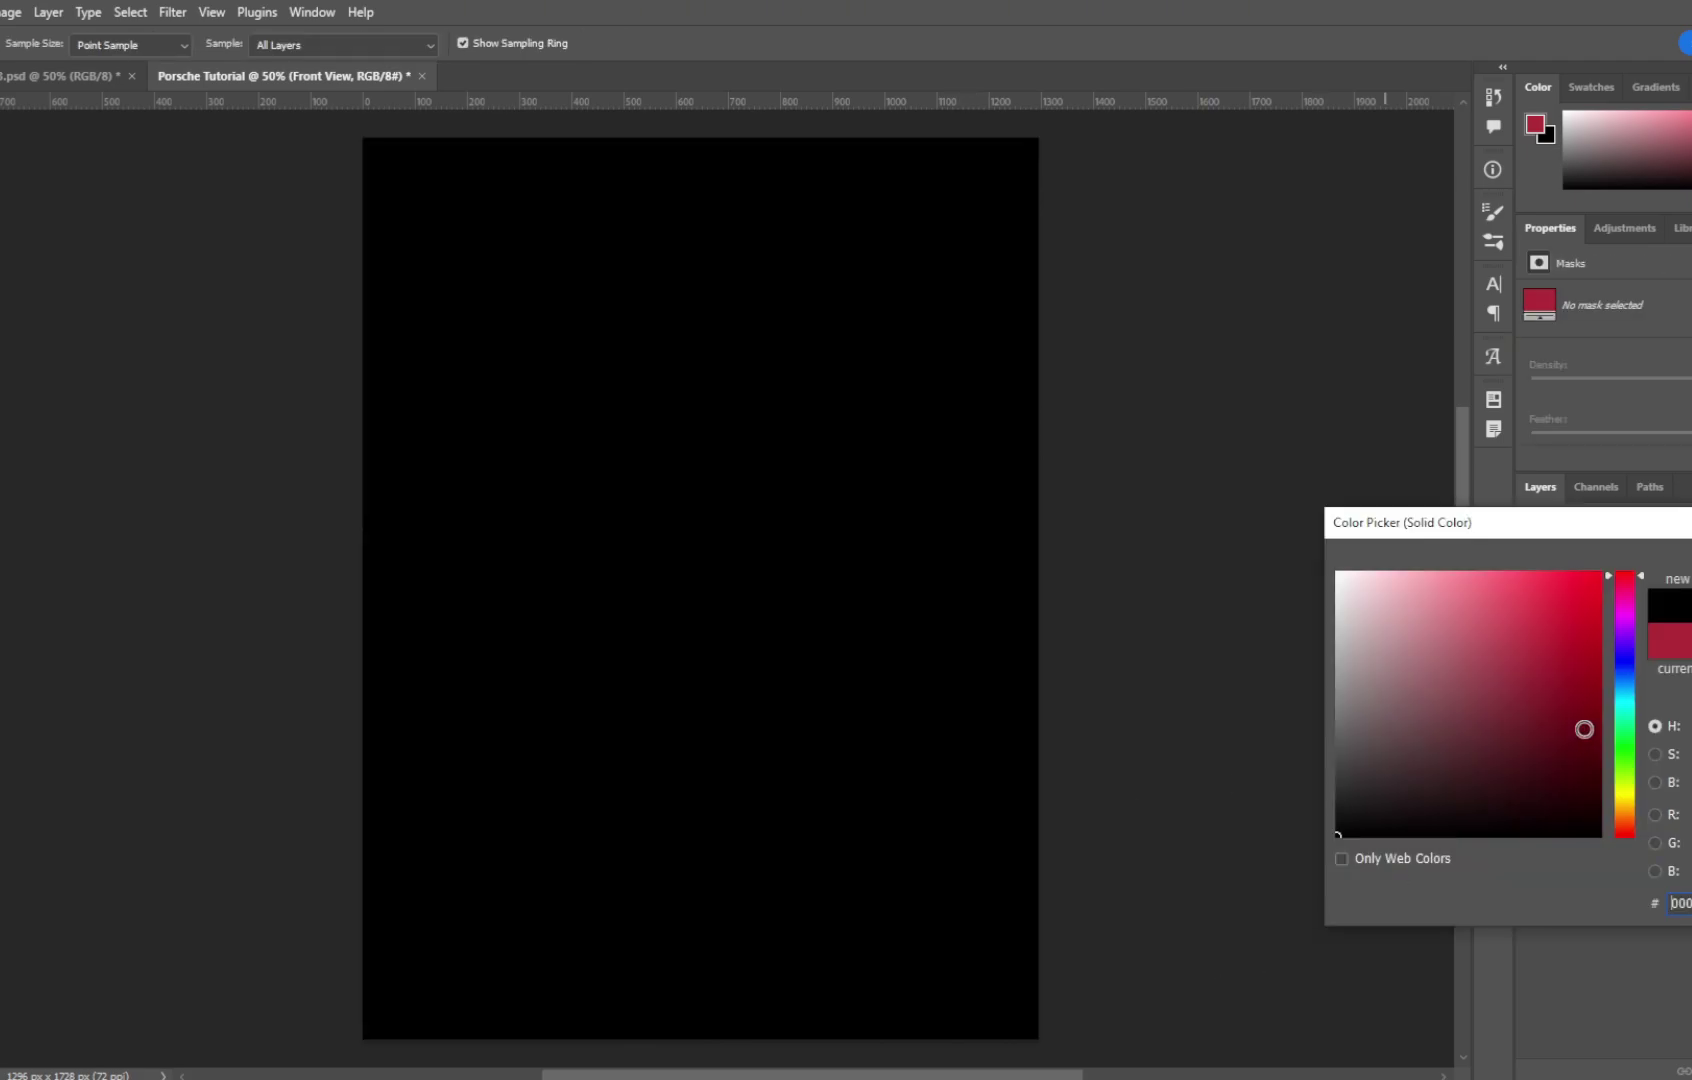
# Step: Add a black solid color fill layer above Front View, set its blend mode to Soft Light and invert its mask
pyautogui.click(1570, 552)
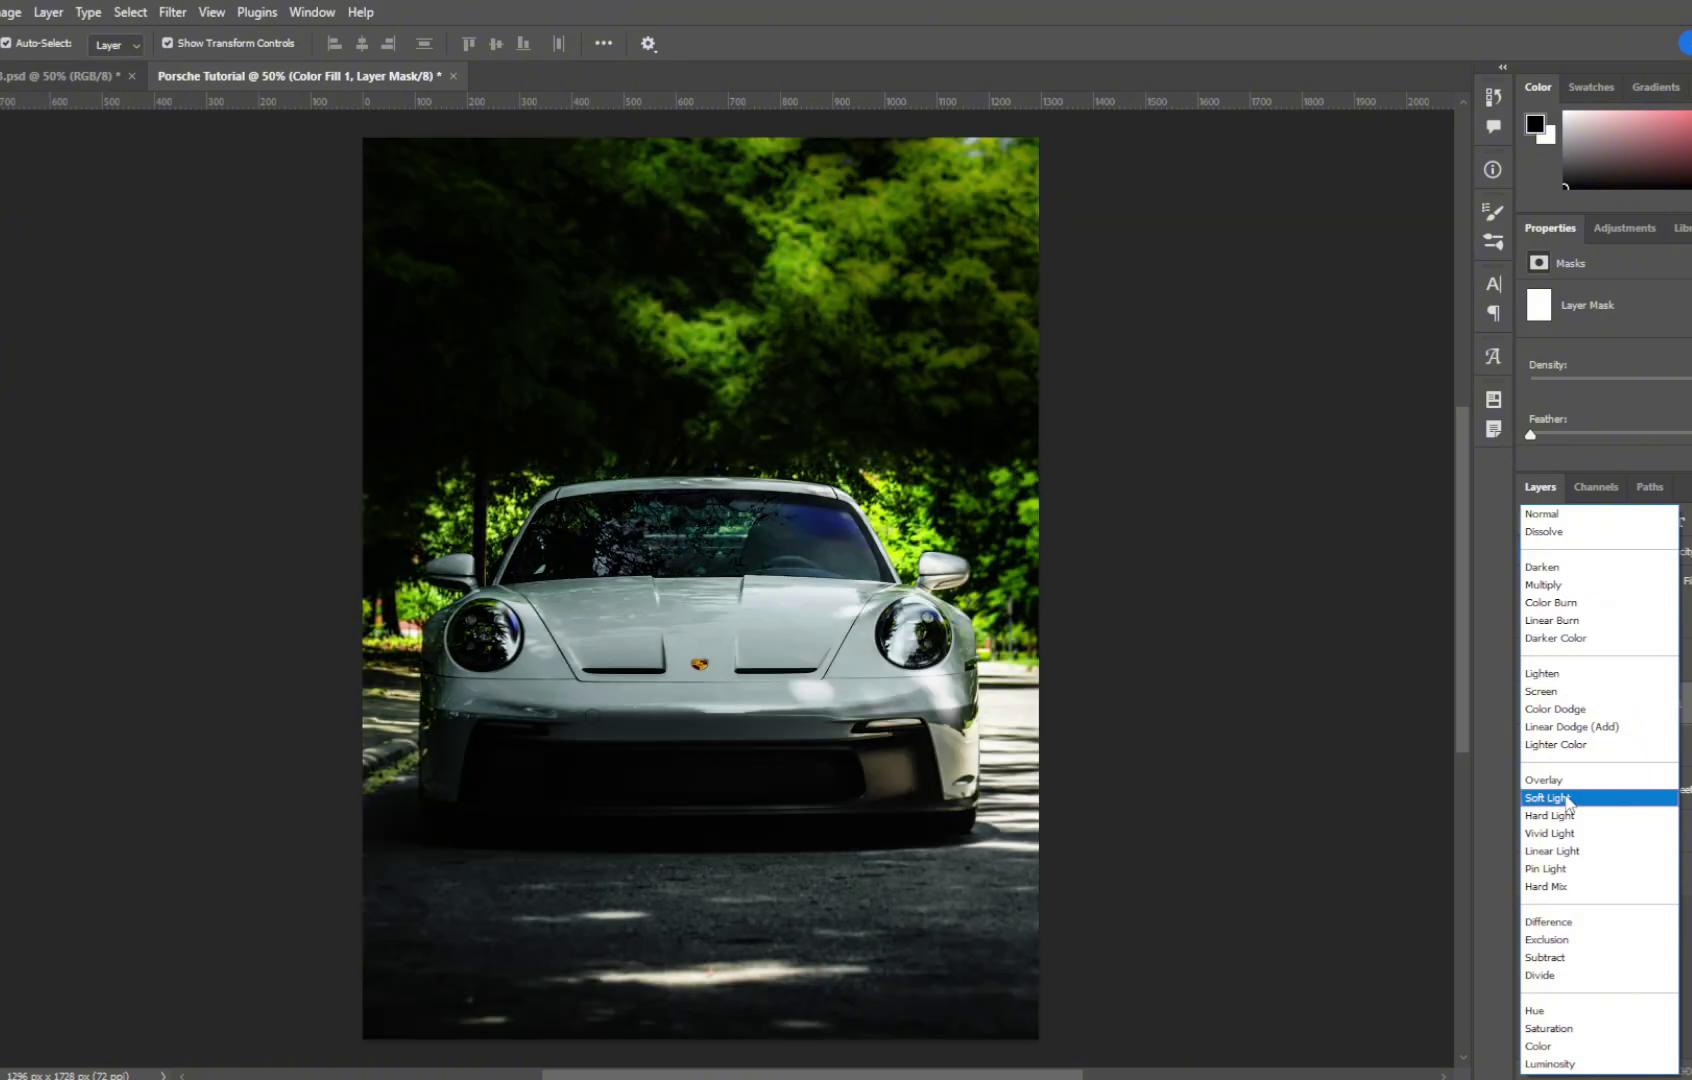
pyautogui.click(1567, 798)
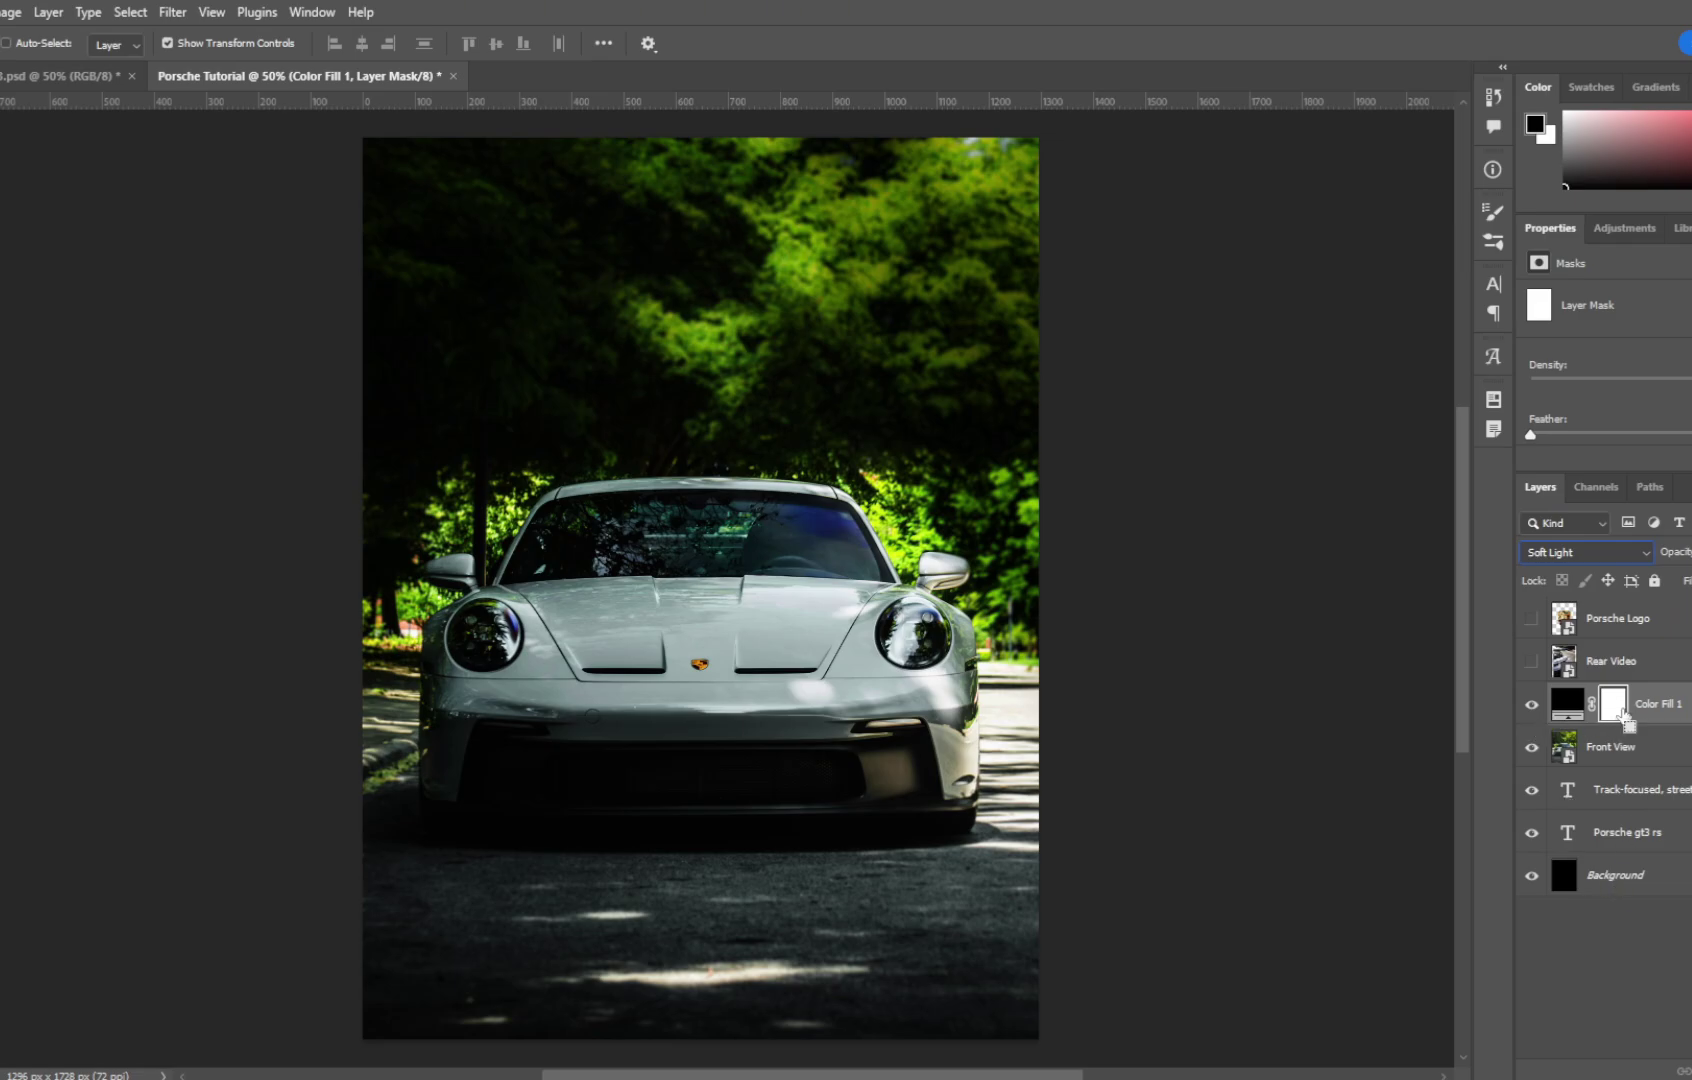
pyautogui.hotkey('ctrl', 'i')
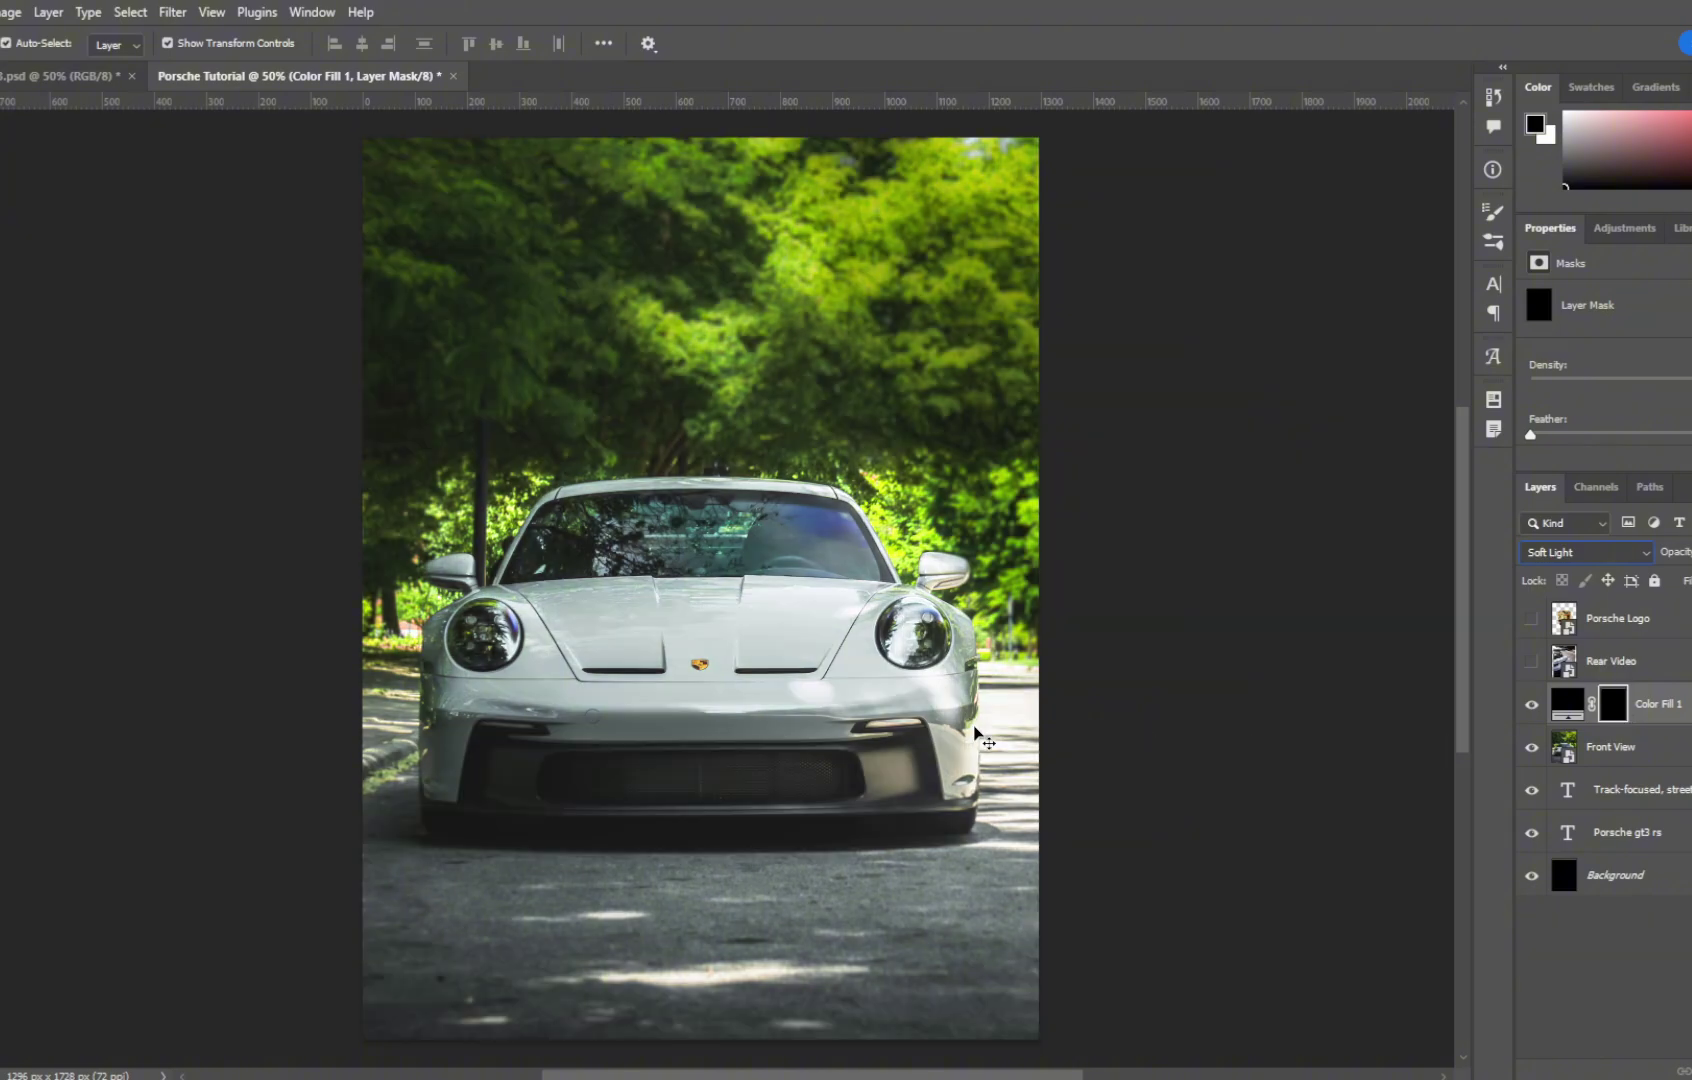
# Step: Brush white over the lower part of the color fill mask to darken the road, and reduce the fill layer's opacity
pyautogui.press('b')
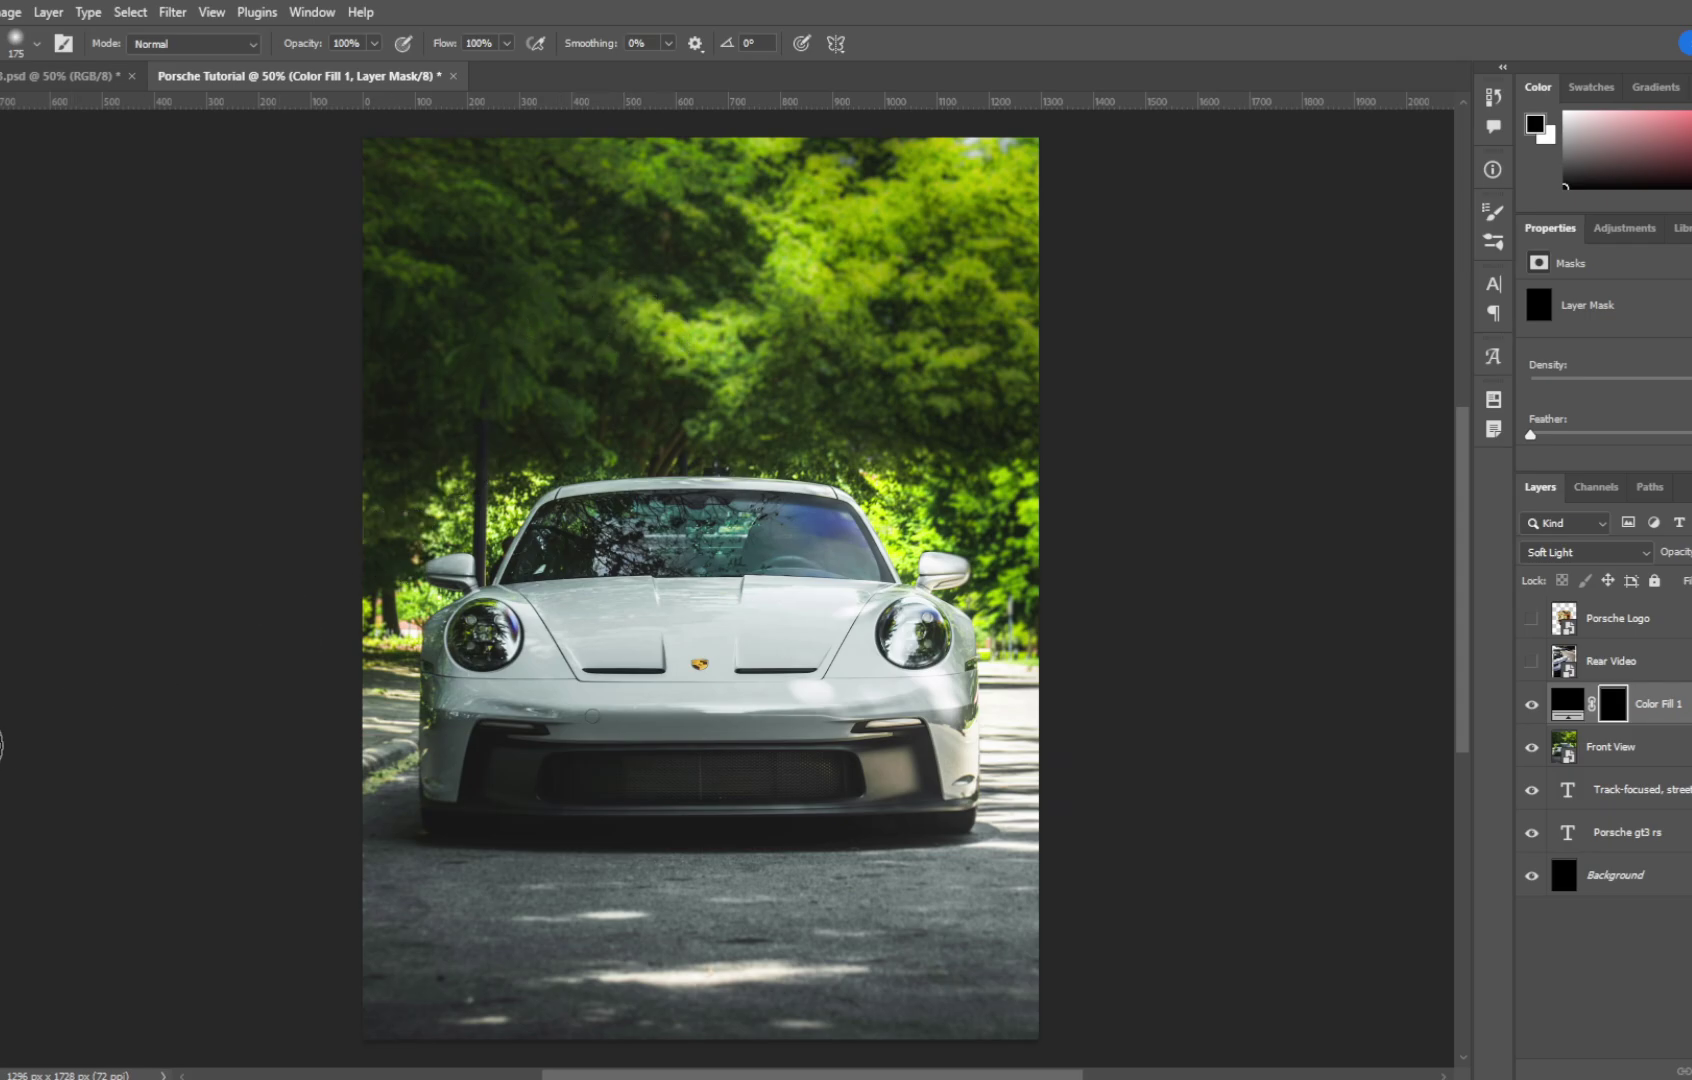
pyautogui.press('x')
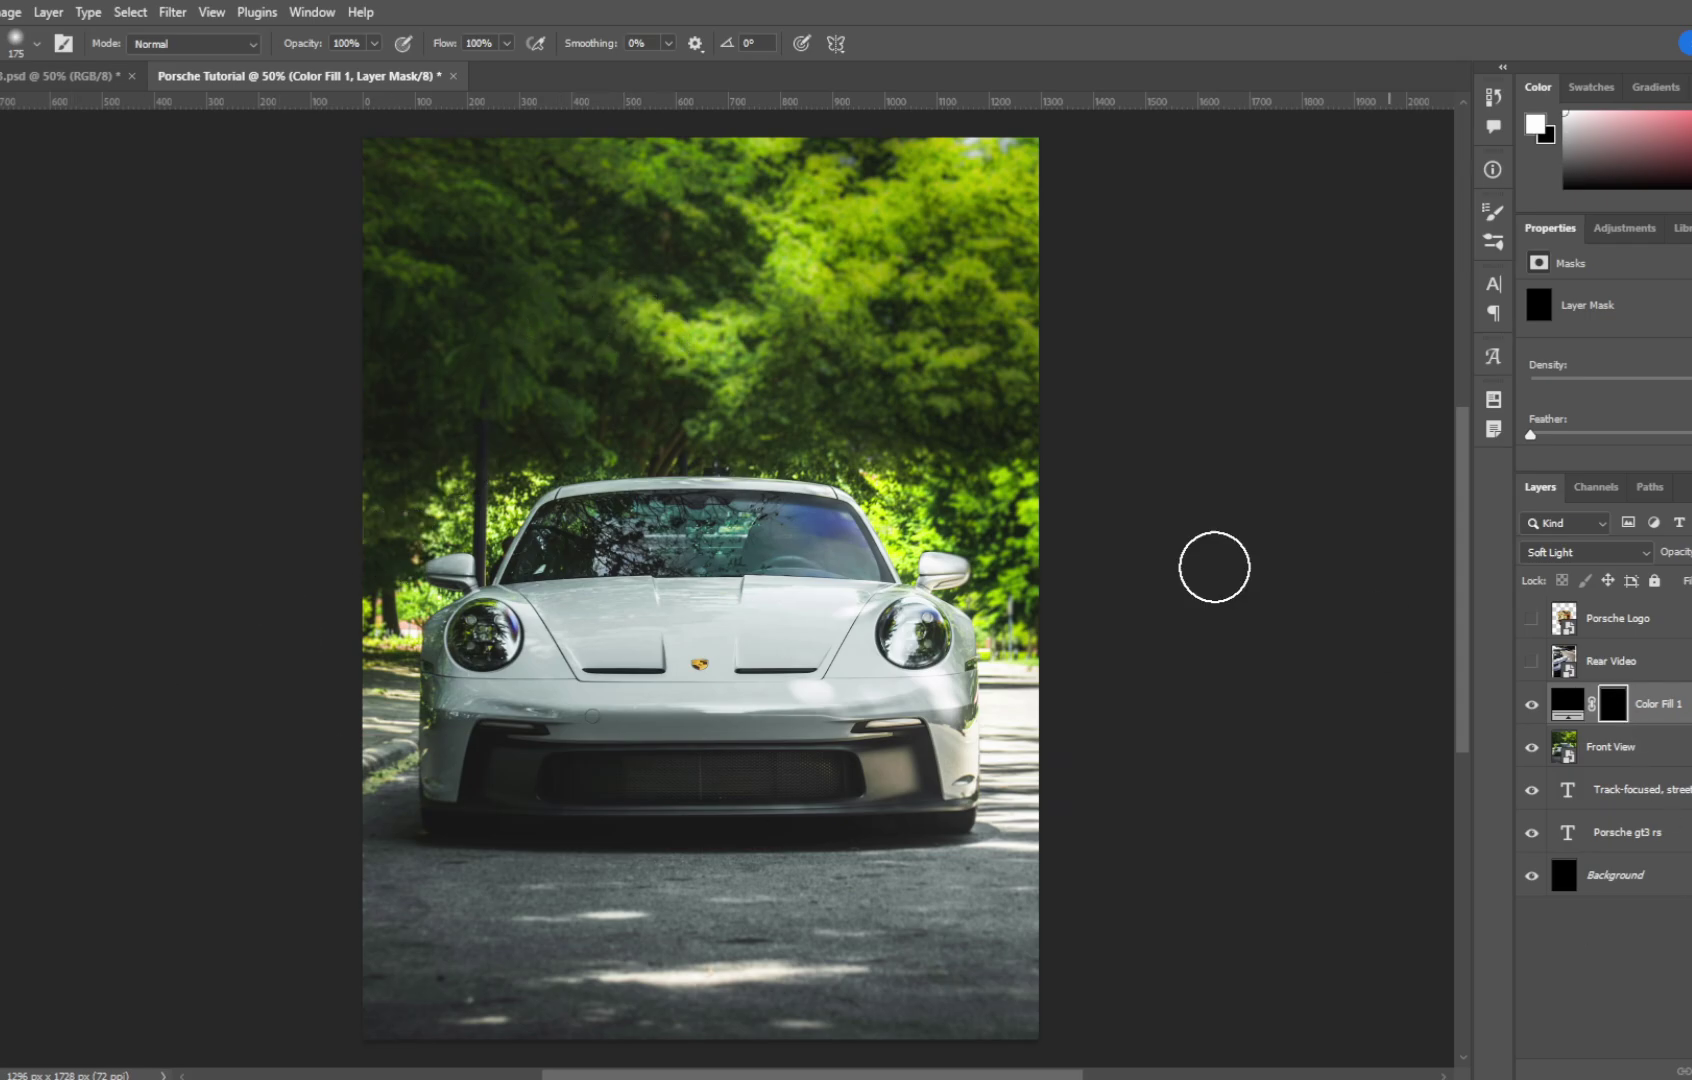
pyautogui.moveTo(505, 358)
pyautogui.mouseDown()
pyautogui.moveTo(567, 321)
pyautogui.moveTo(638, 442)
pyautogui.moveTo(926, 463)
pyautogui.moveTo(827, 340)
pyautogui.moveTo(861, 436)
pyautogui.mouseUp()
pyautogui.hotkey('ctrl', 'z')
pyautogui.press('x')
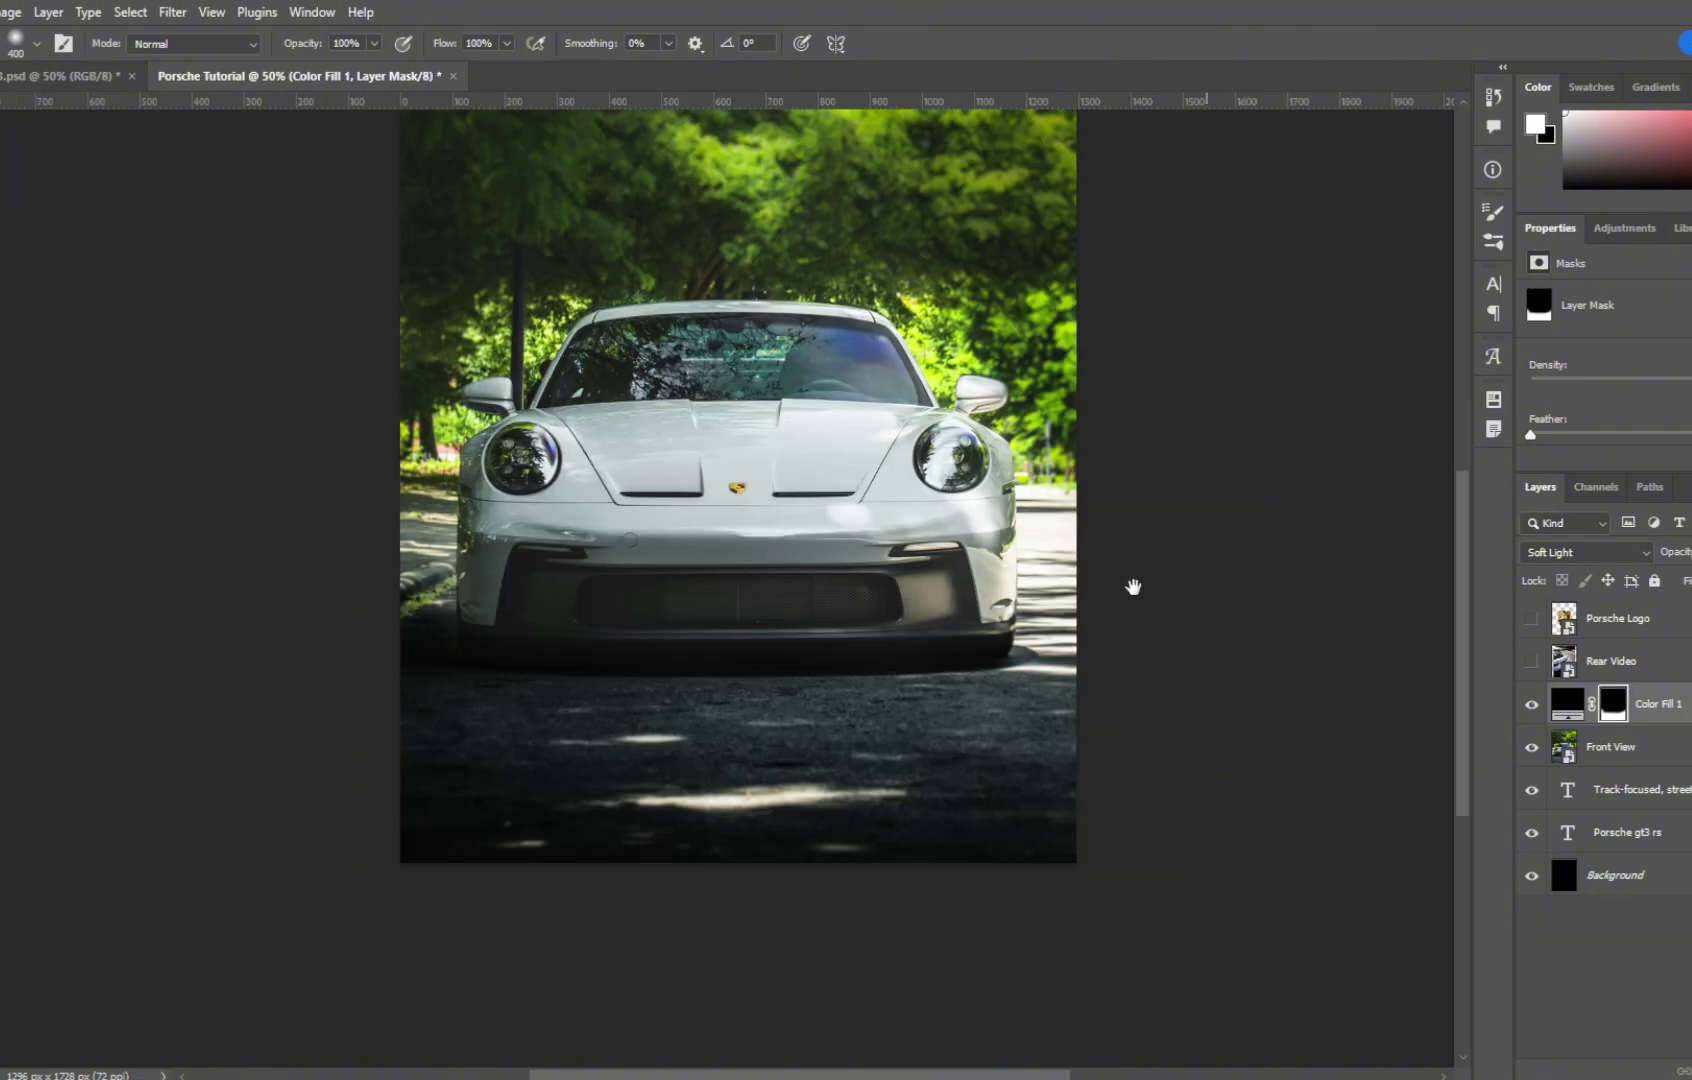
pyautogui.scroll(3, 1133, 585)
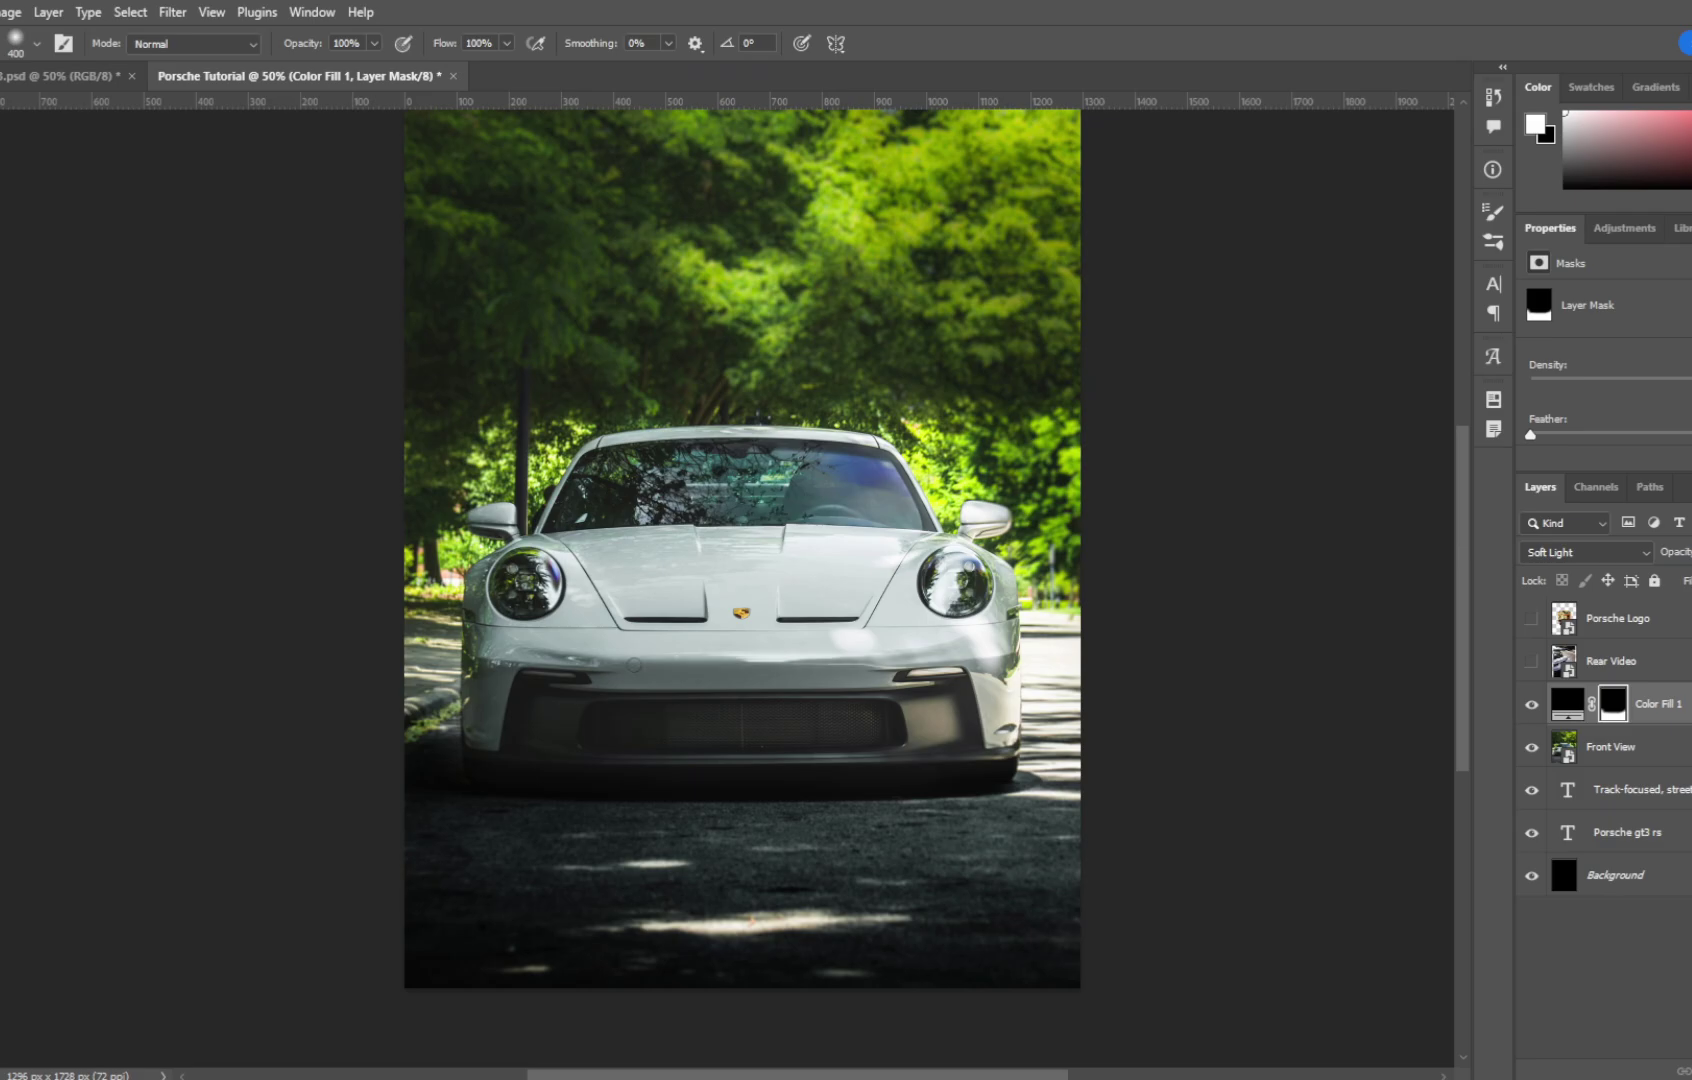
pyautogui.click(1691, 552)
pyautogui.moveTo(1691, 574); pyautogui.dragTo(1684, 574)
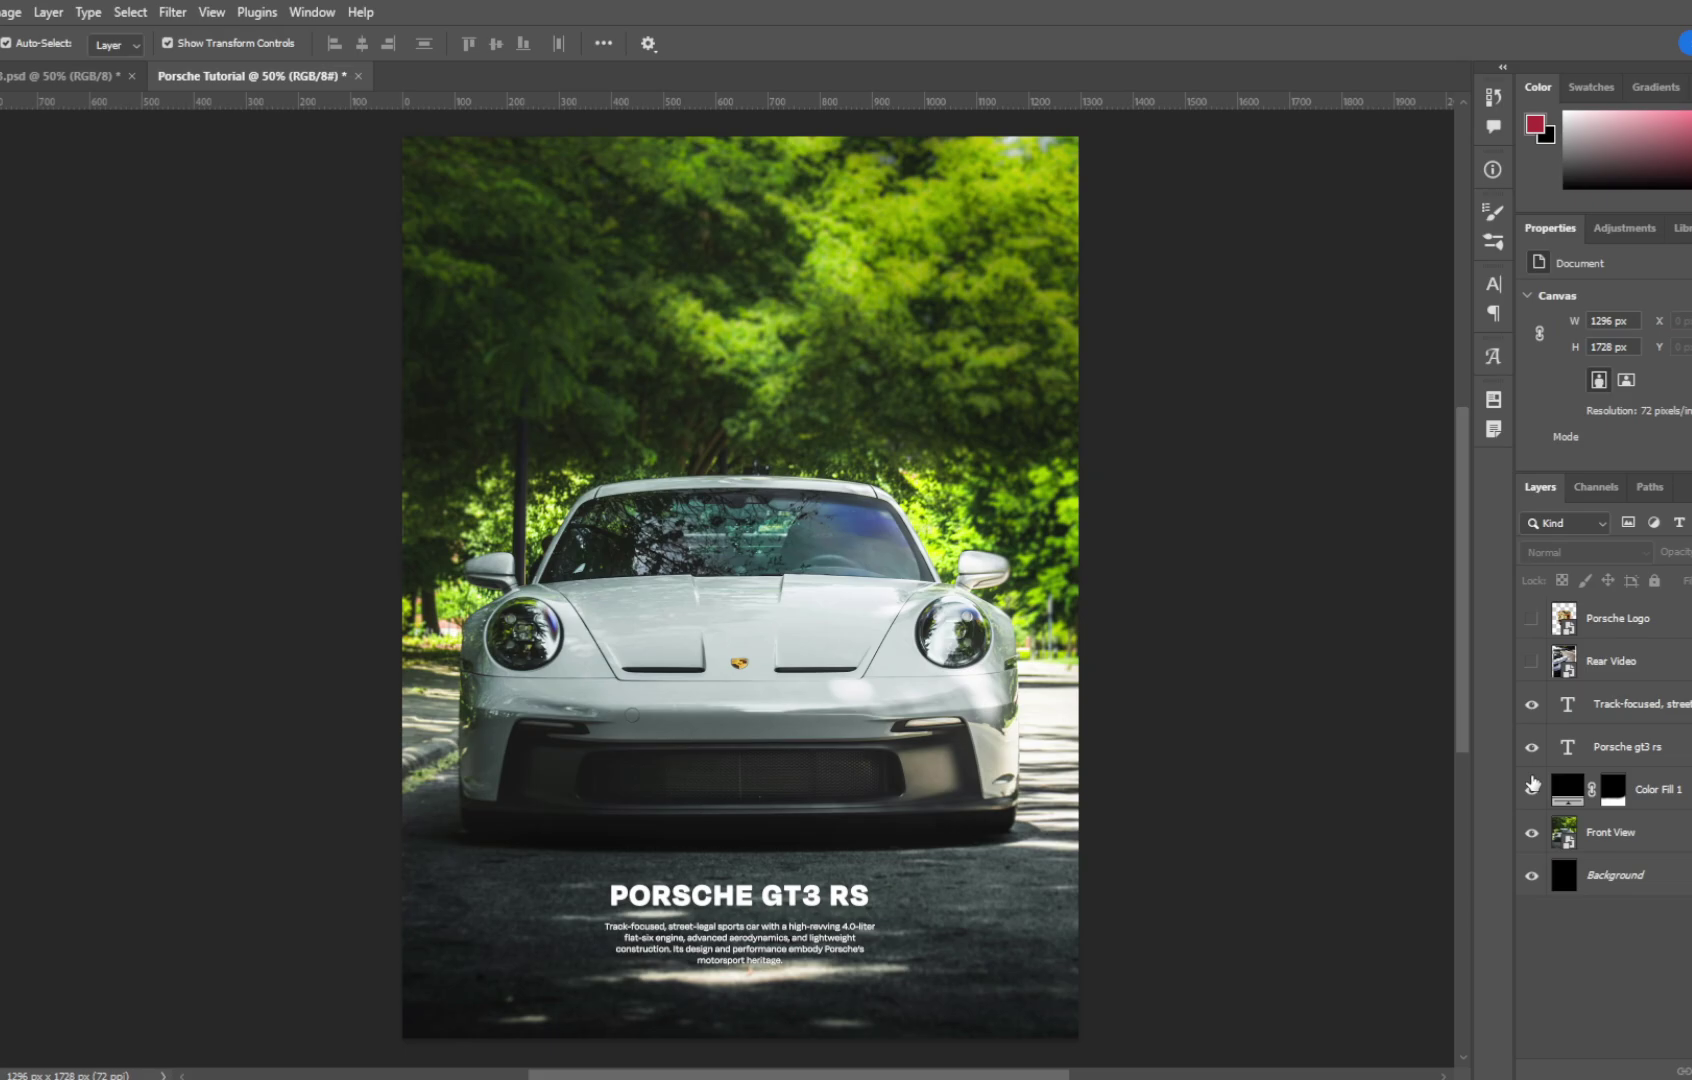
pyautogui.click(1532, 785)
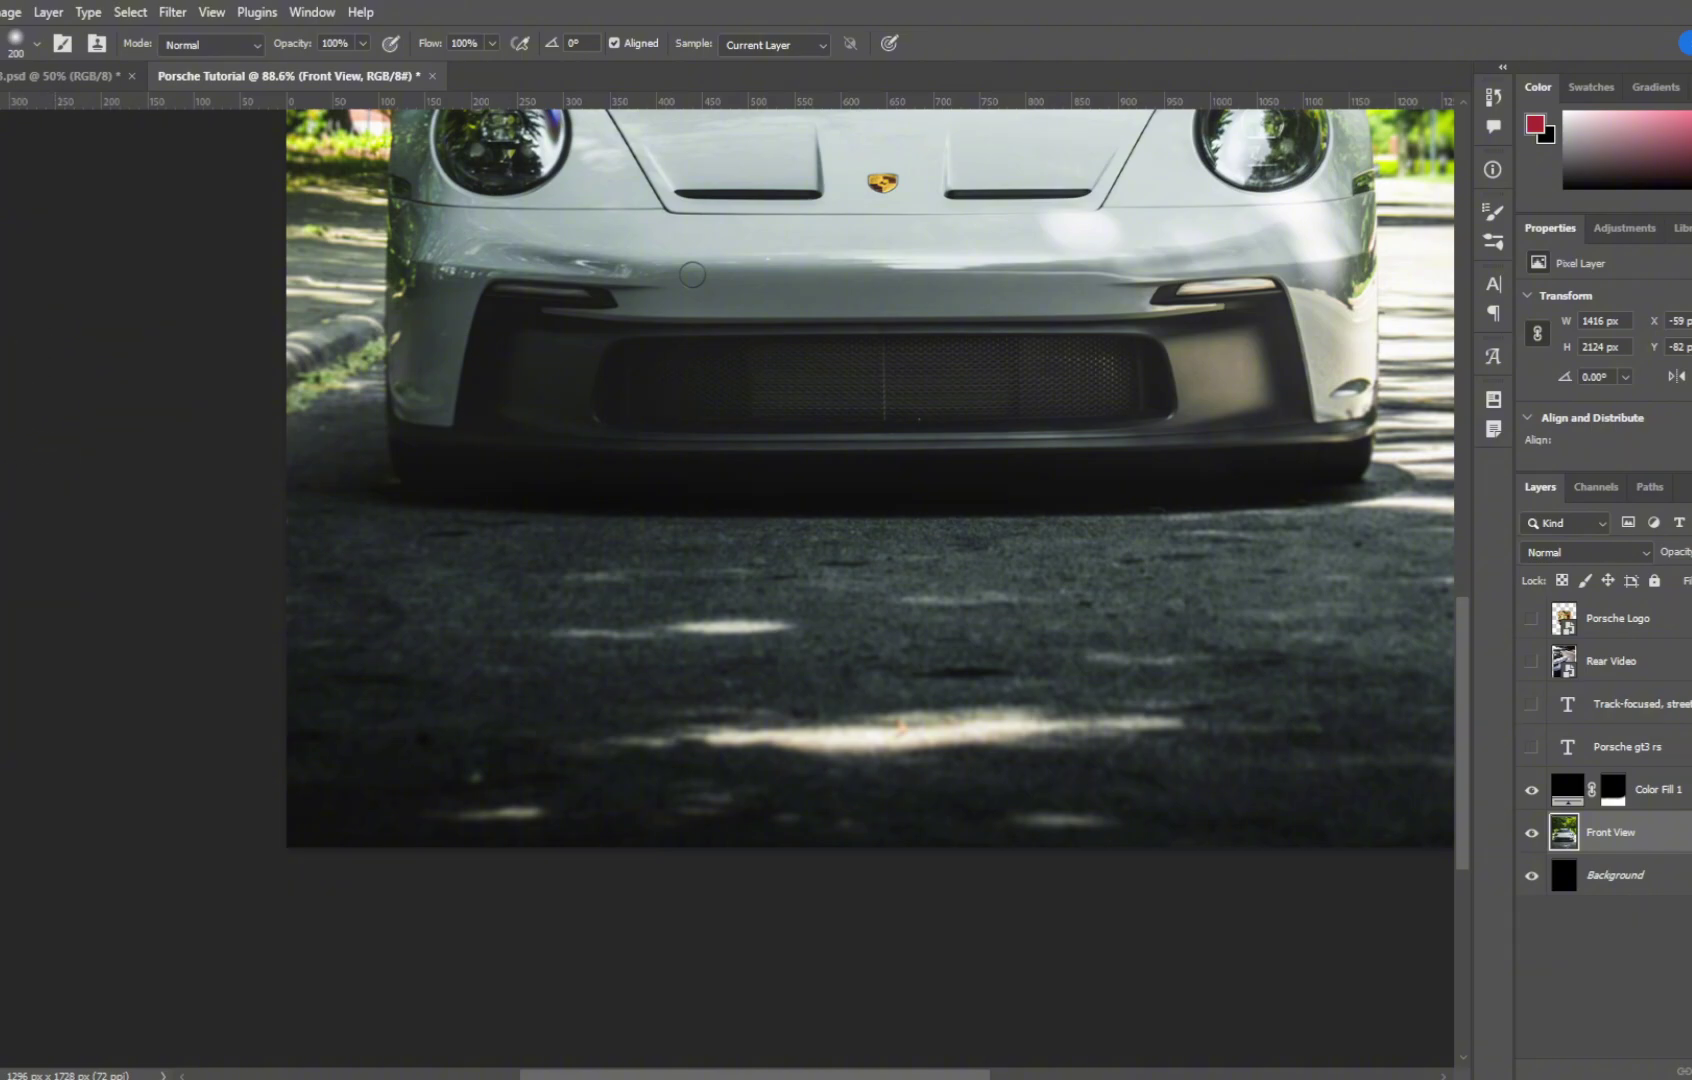
# Step: Try to cover the bright patches on the road with the Clone Stamp, sampling dark asphalt at the road's lower left
pyautogui.rightClick(3, 350)
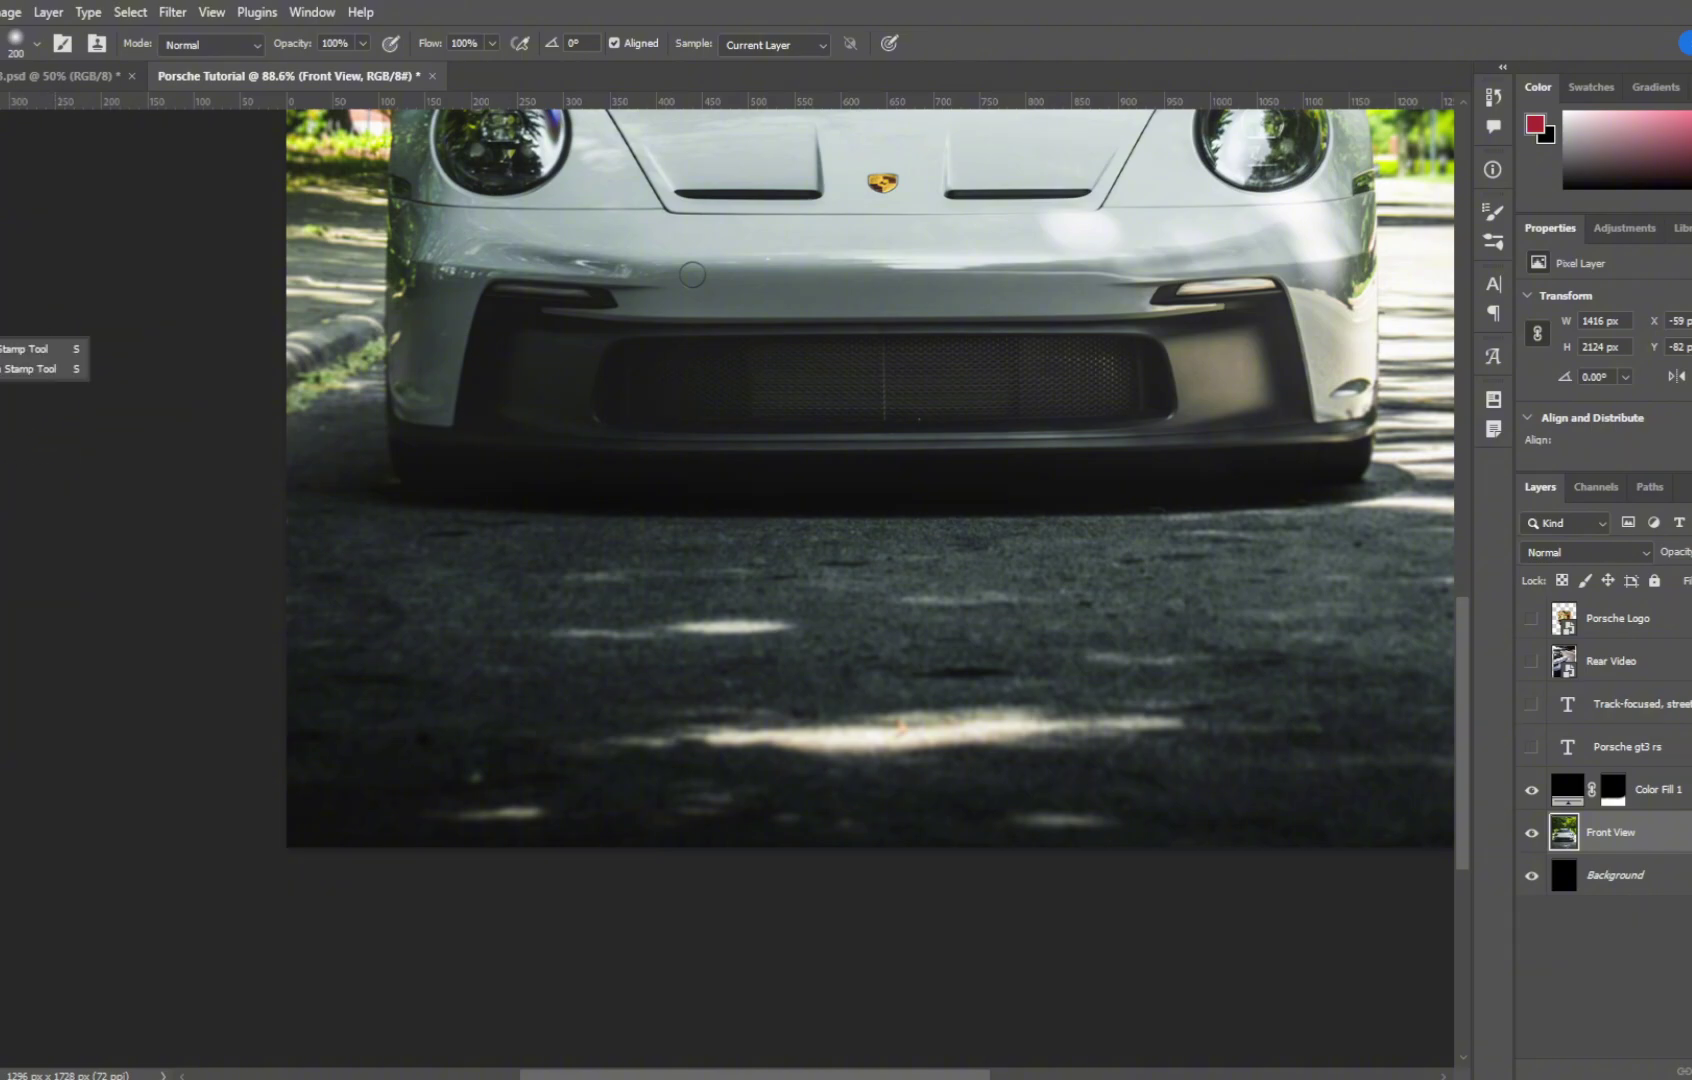
pyautogui.click(20, 355)
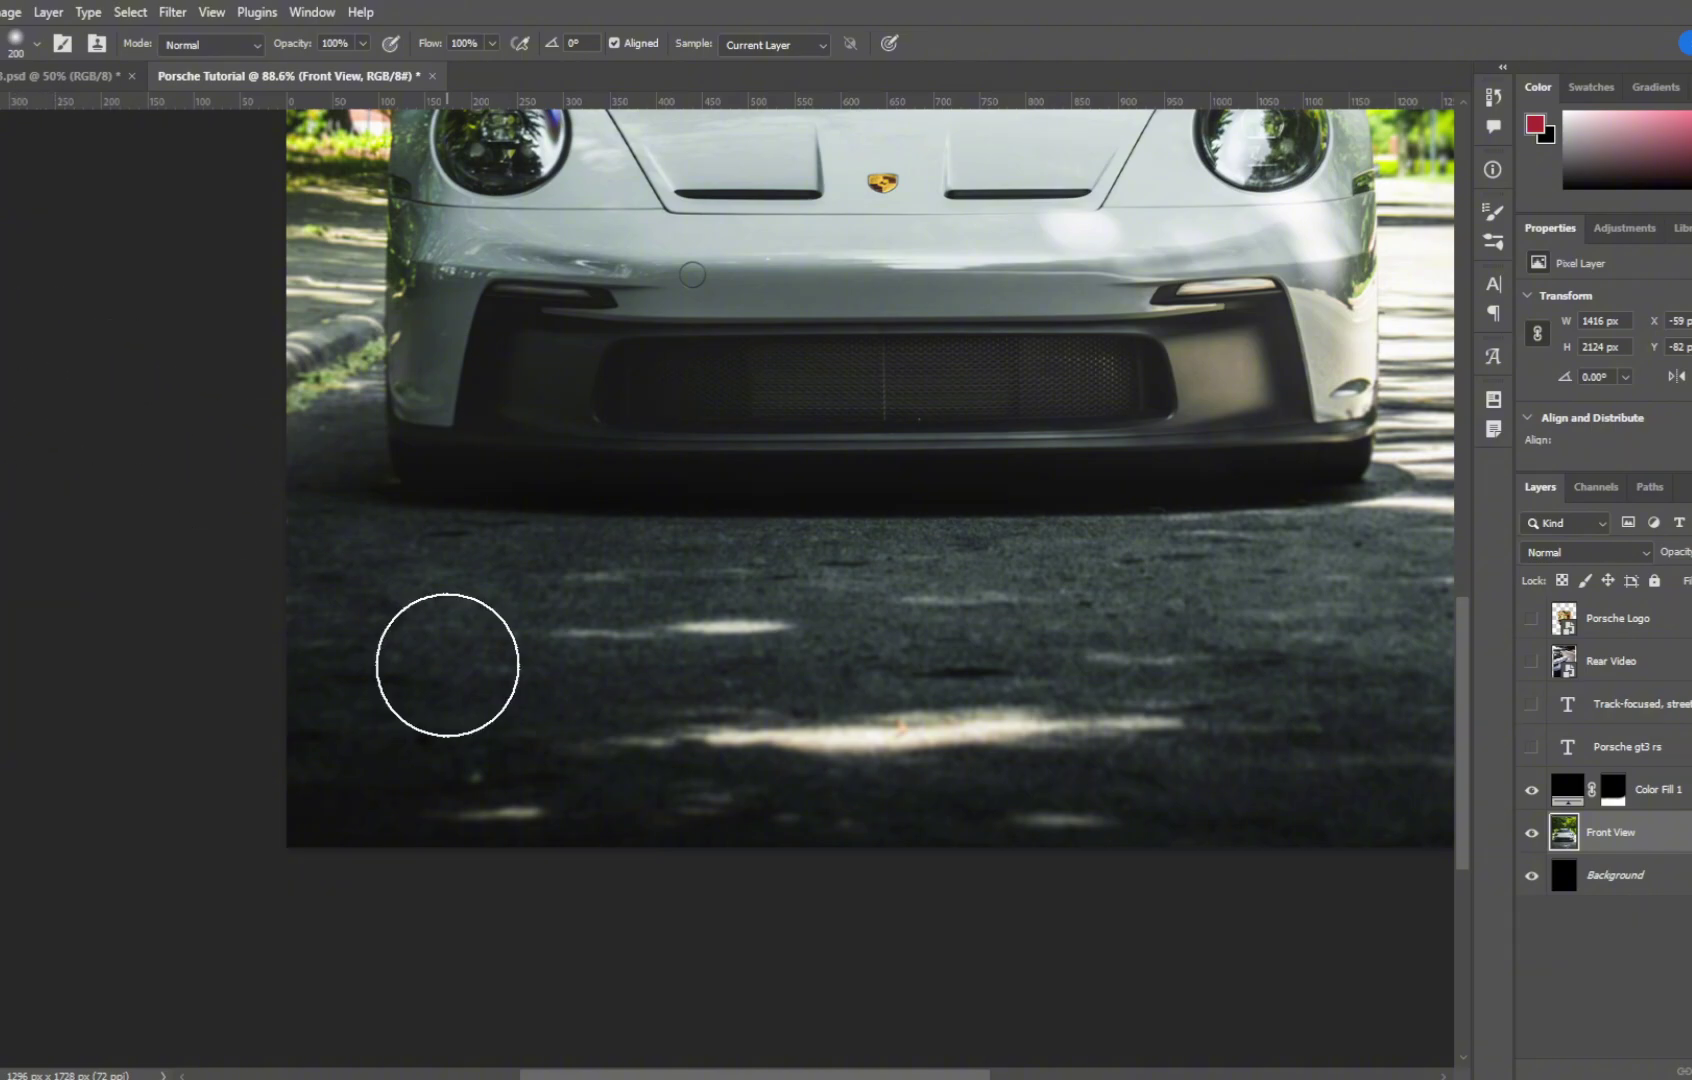
pyautogui.keyDown('alt'); pyautogui.click(427, 657); pyautogui.keyUp('alt')
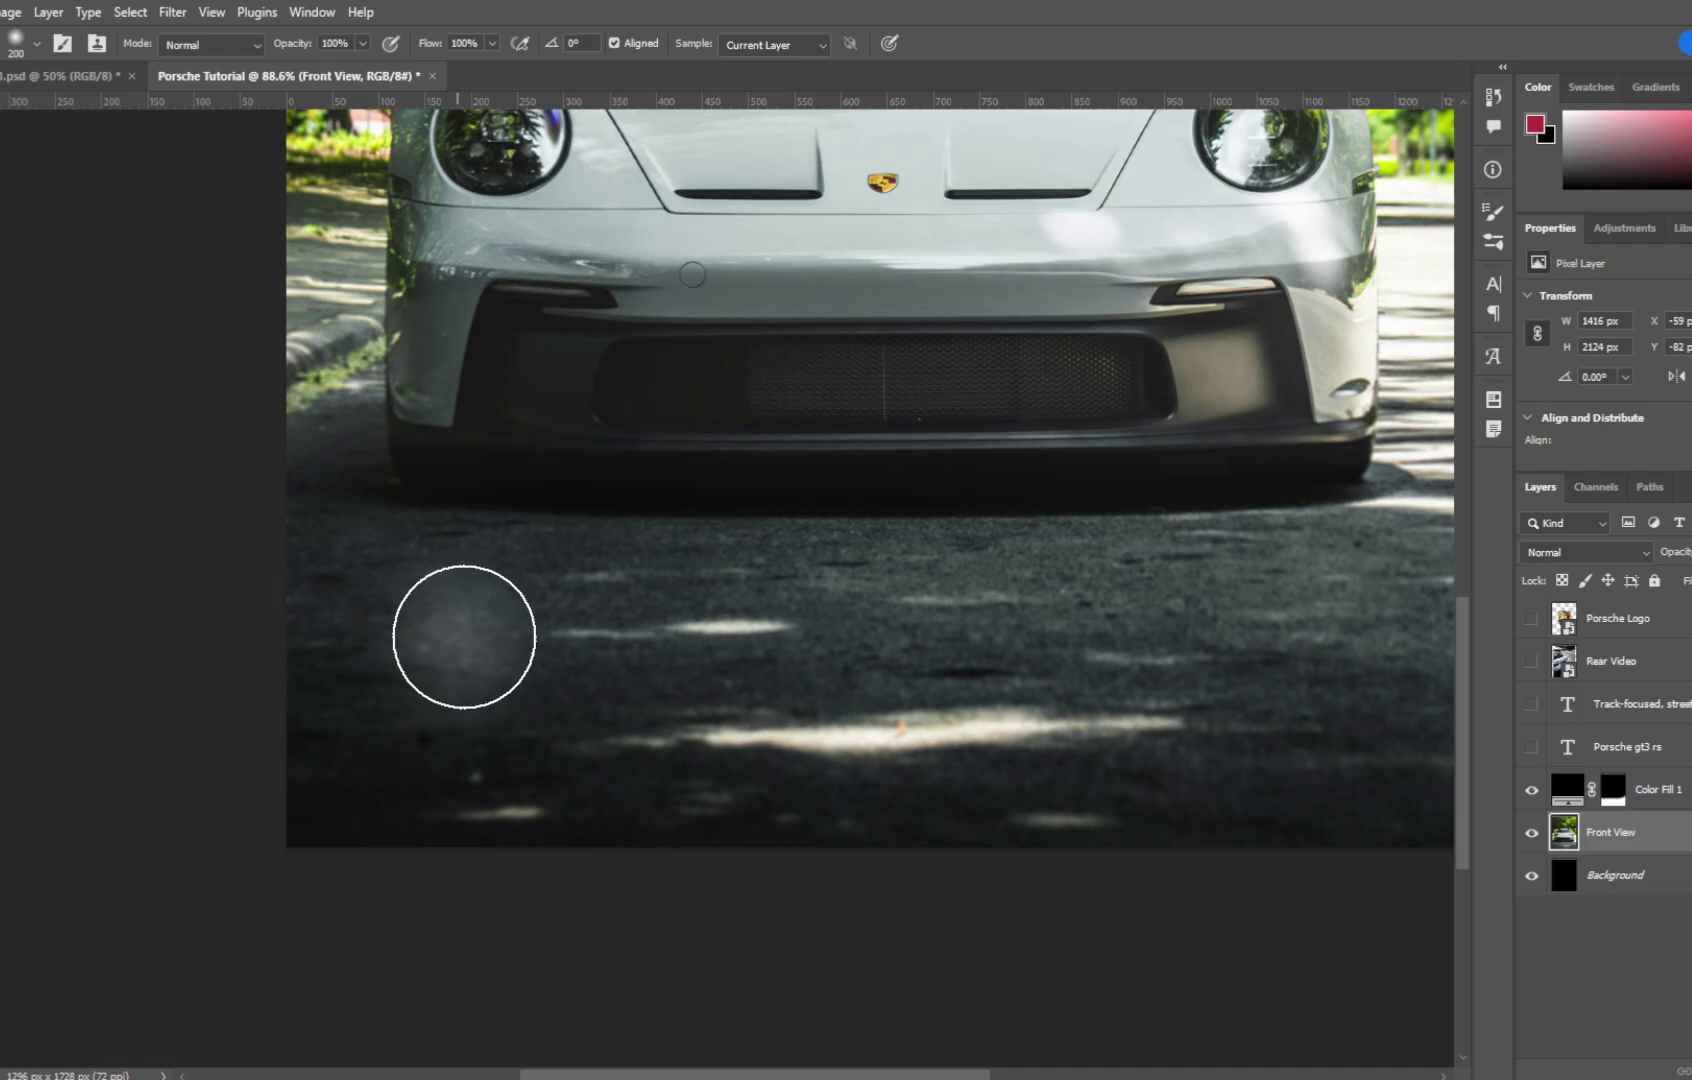
pyautogui.moveTo(790, 728); pyautogui.dragTo(935, 742)
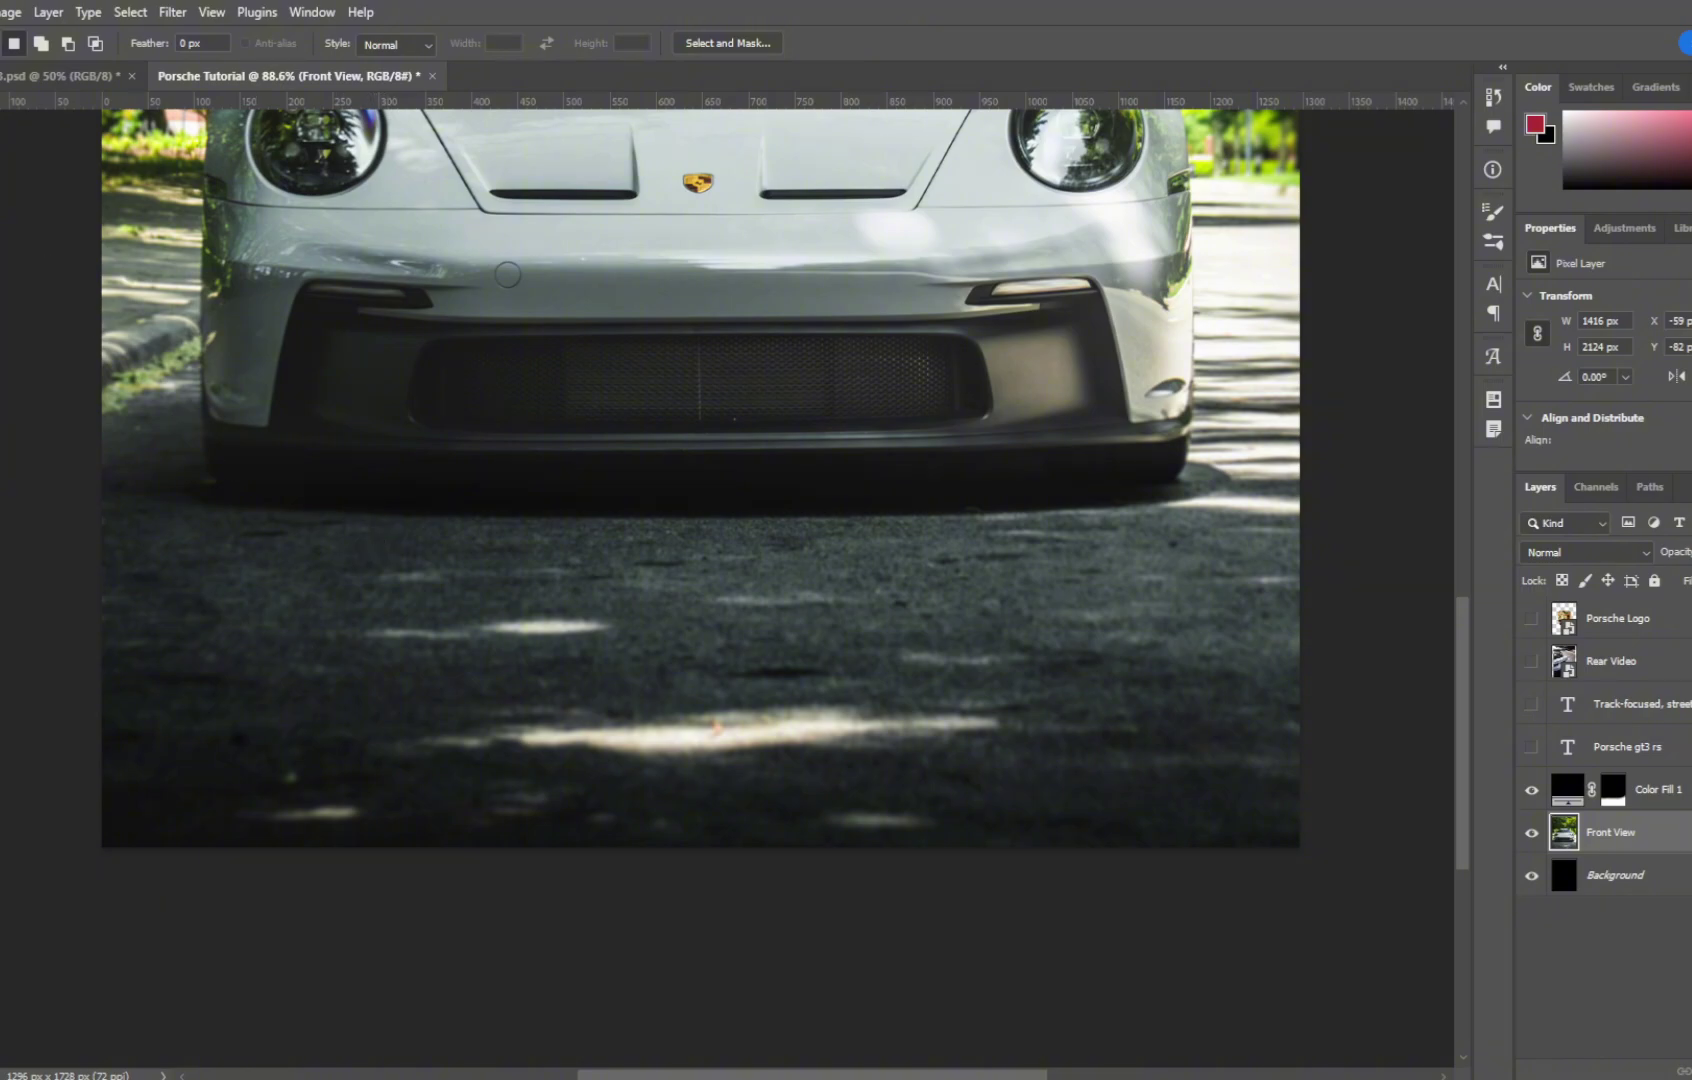
# Step: Select the bright light patches on the road in front of the car with several rectangular marquees on Front View
pyautogui.moveTo(357, 611); pyautogui.dragTo(622, 644)
pyautogui.moveTo(408, 702); pyautogui.dragTo(914, 759)
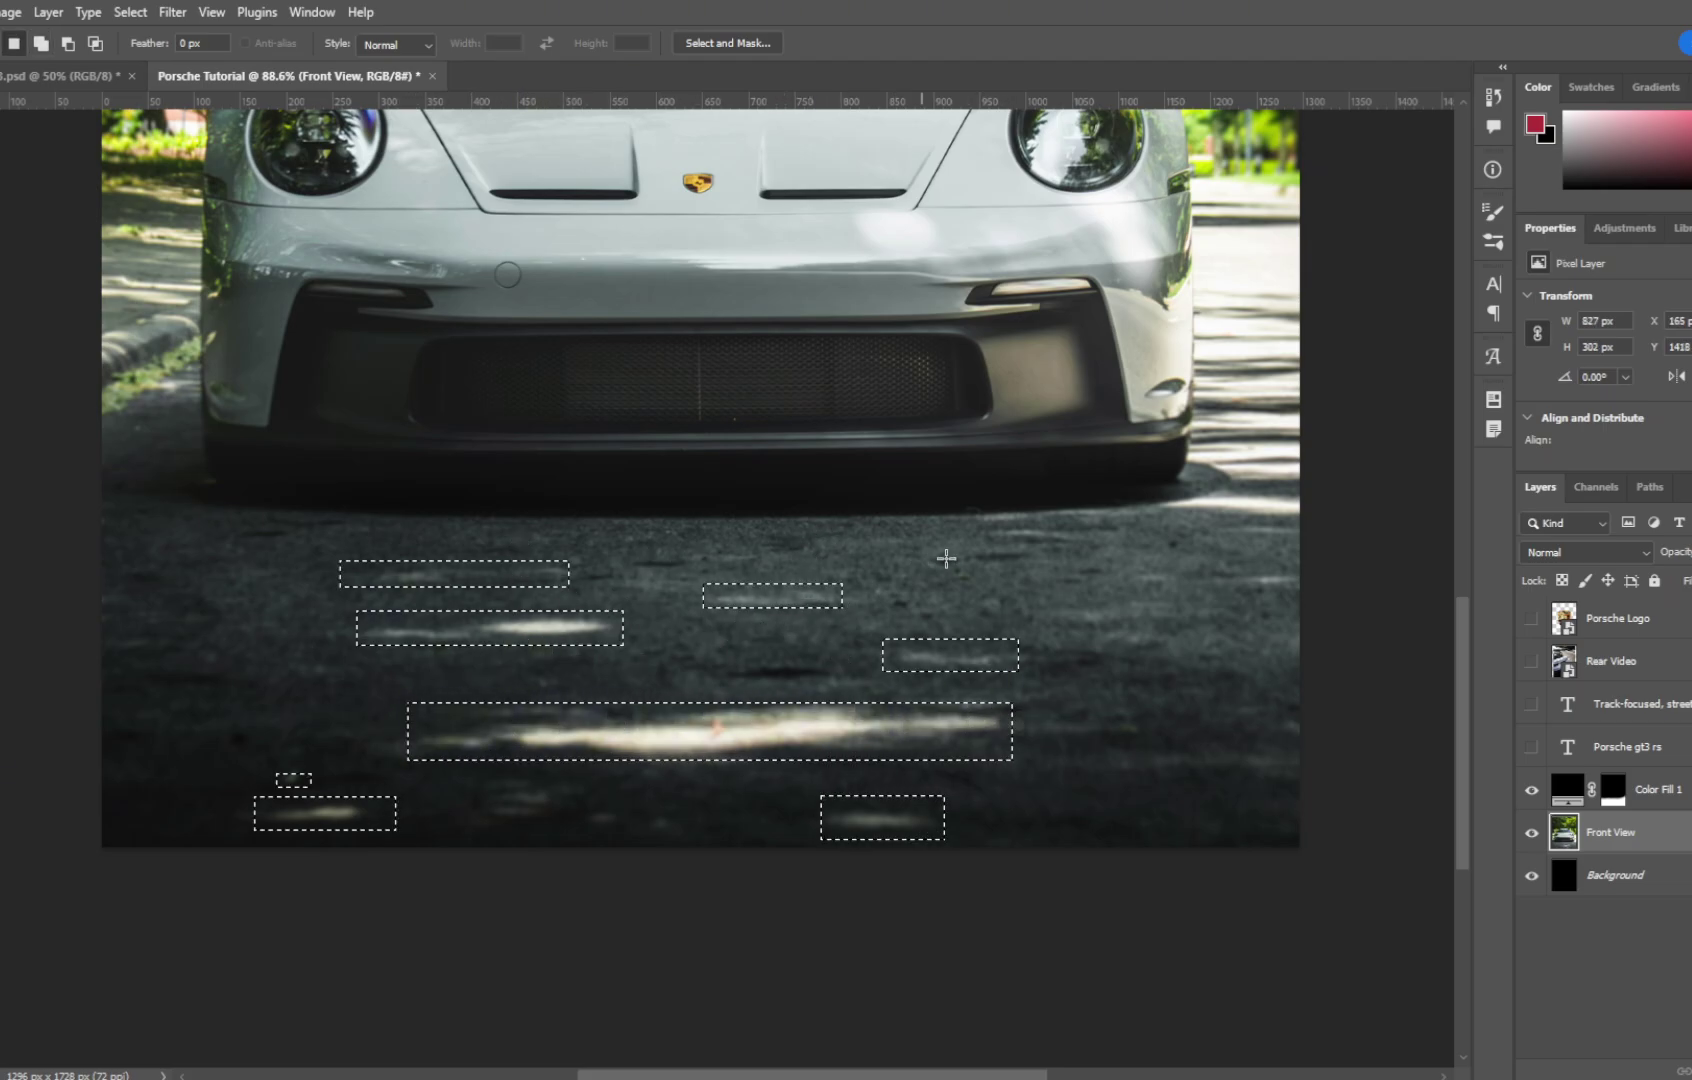
pyautogui.moveTo(1019, 548); pyautogui.dragTo(1230, 596)
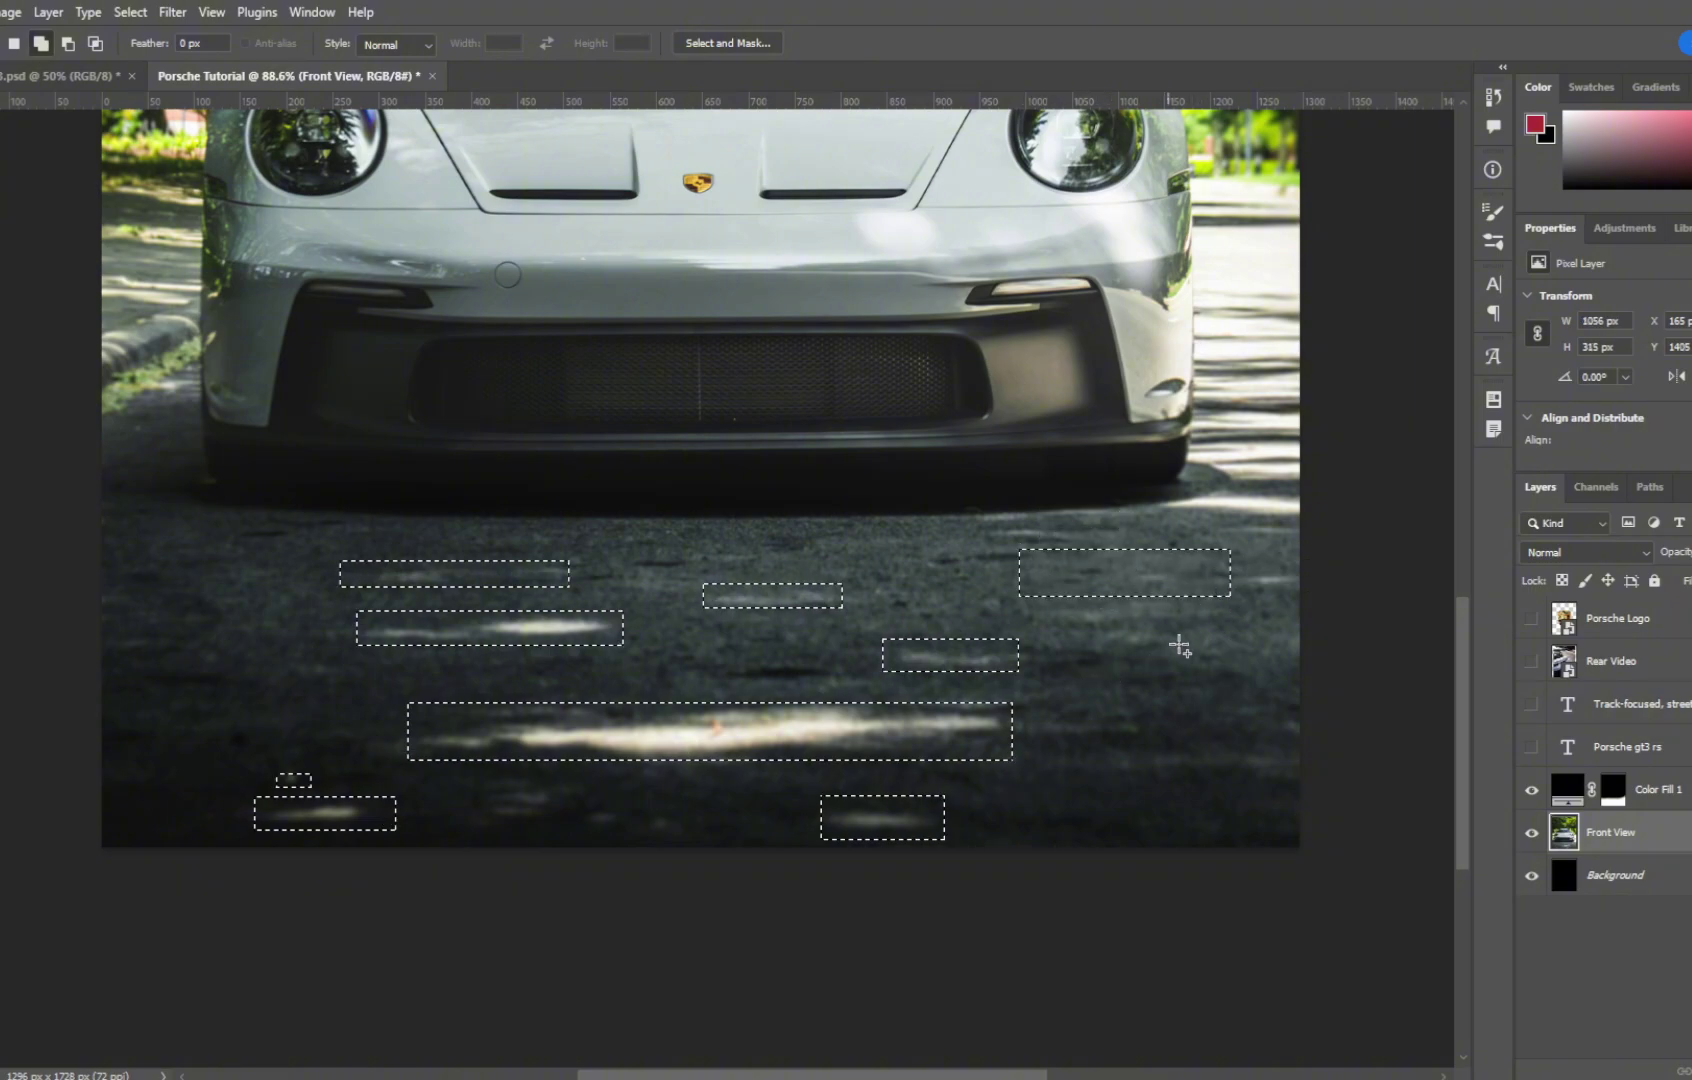
pyautogui.moveTo(978, 537); pyautogui.dragTo(1178, 625)
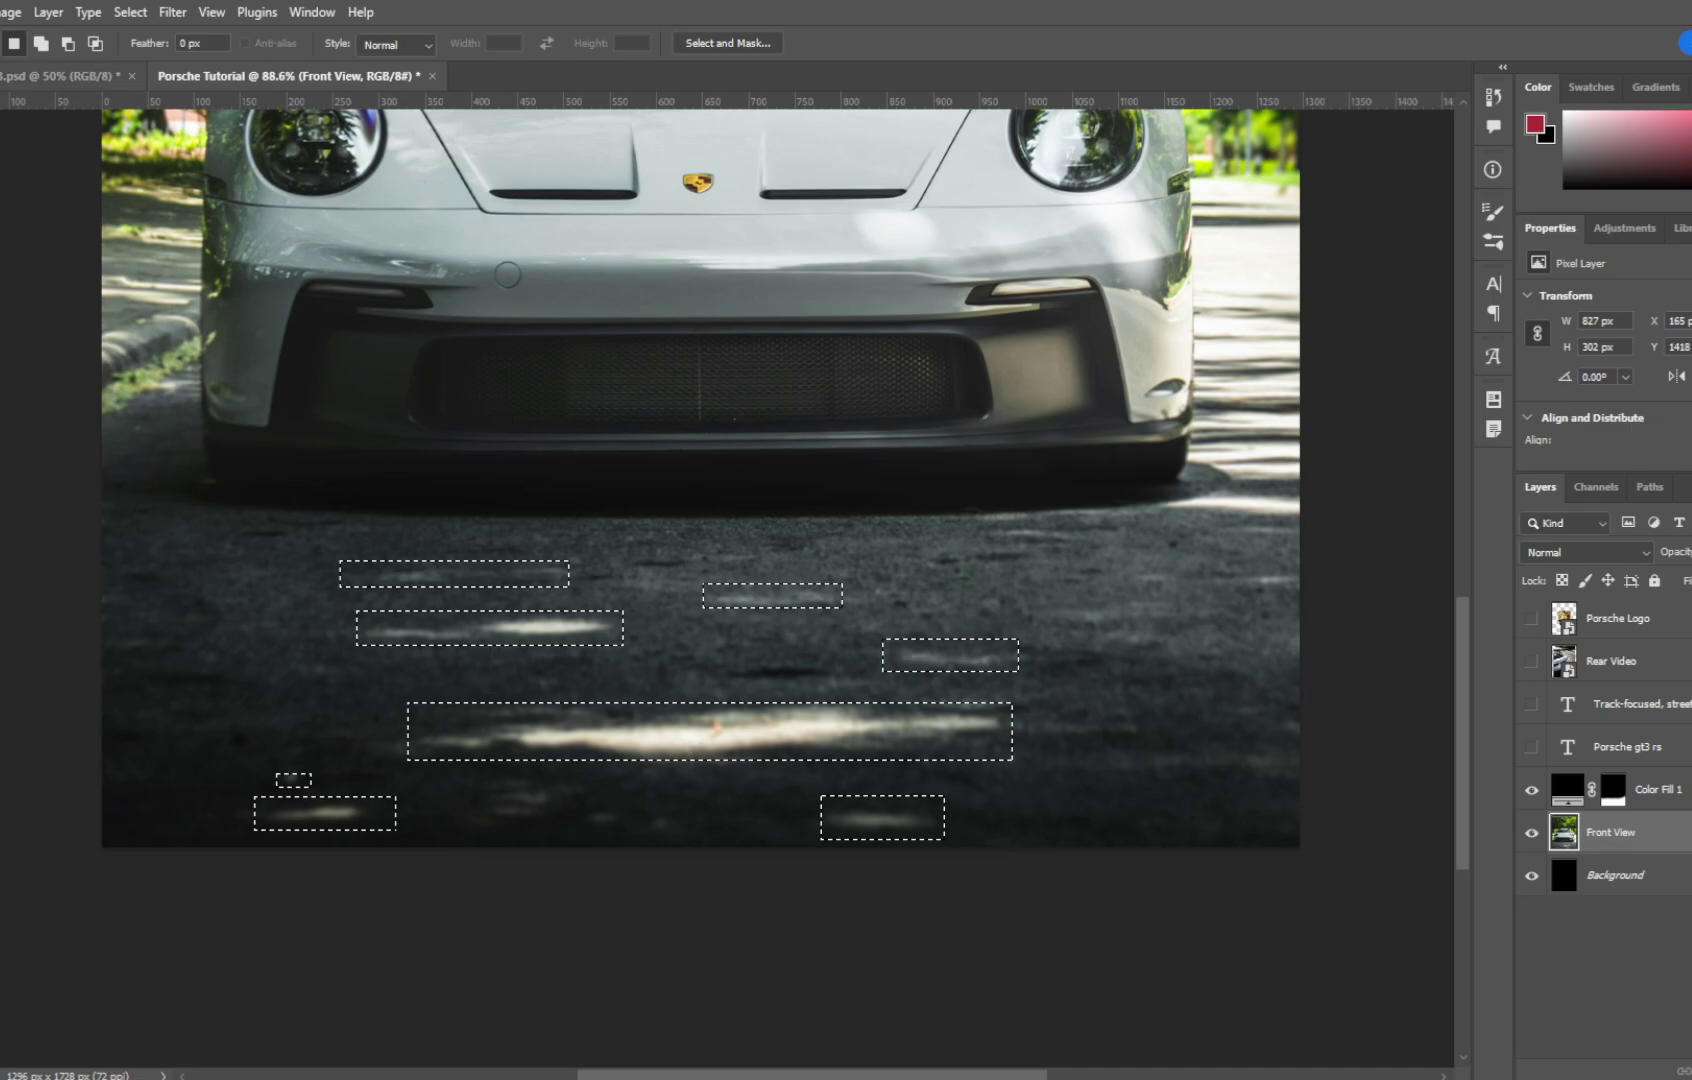
# Step: Remove the selected bright road patches with Content-Aware Fill, and show the title and description text layers again
pyautogui.click(2, 12)
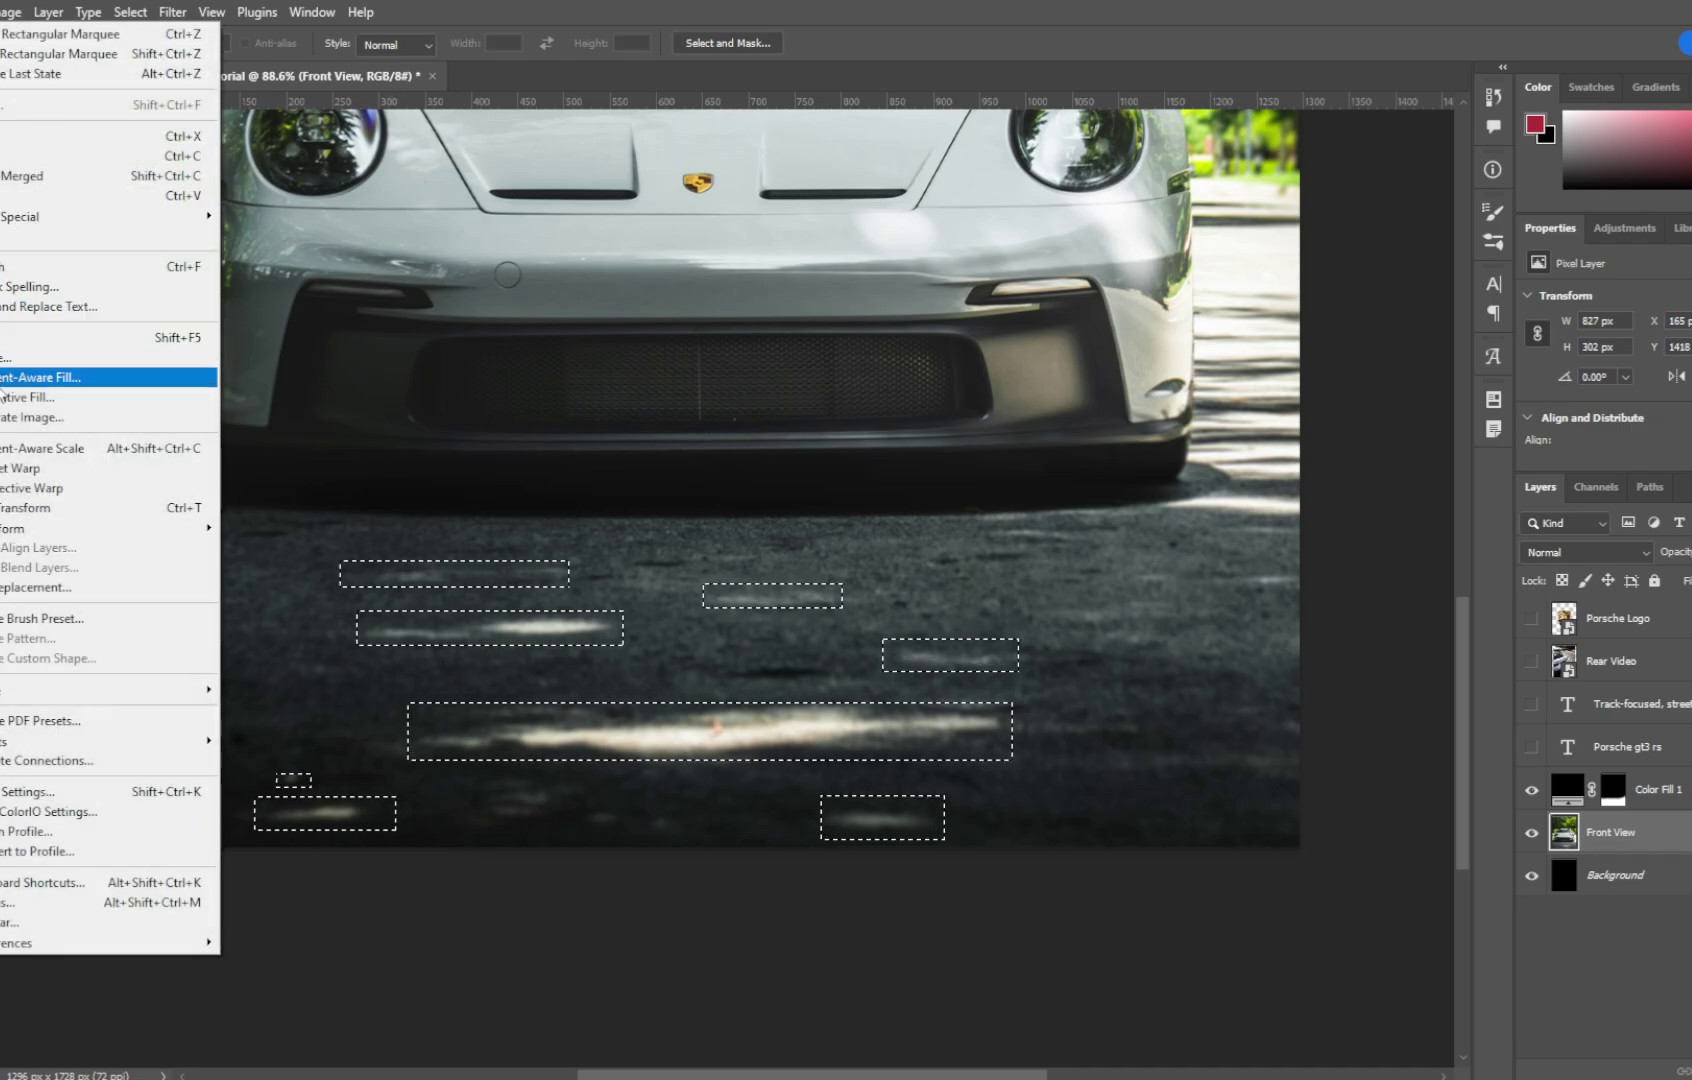
pyautogui.click(10, 378)
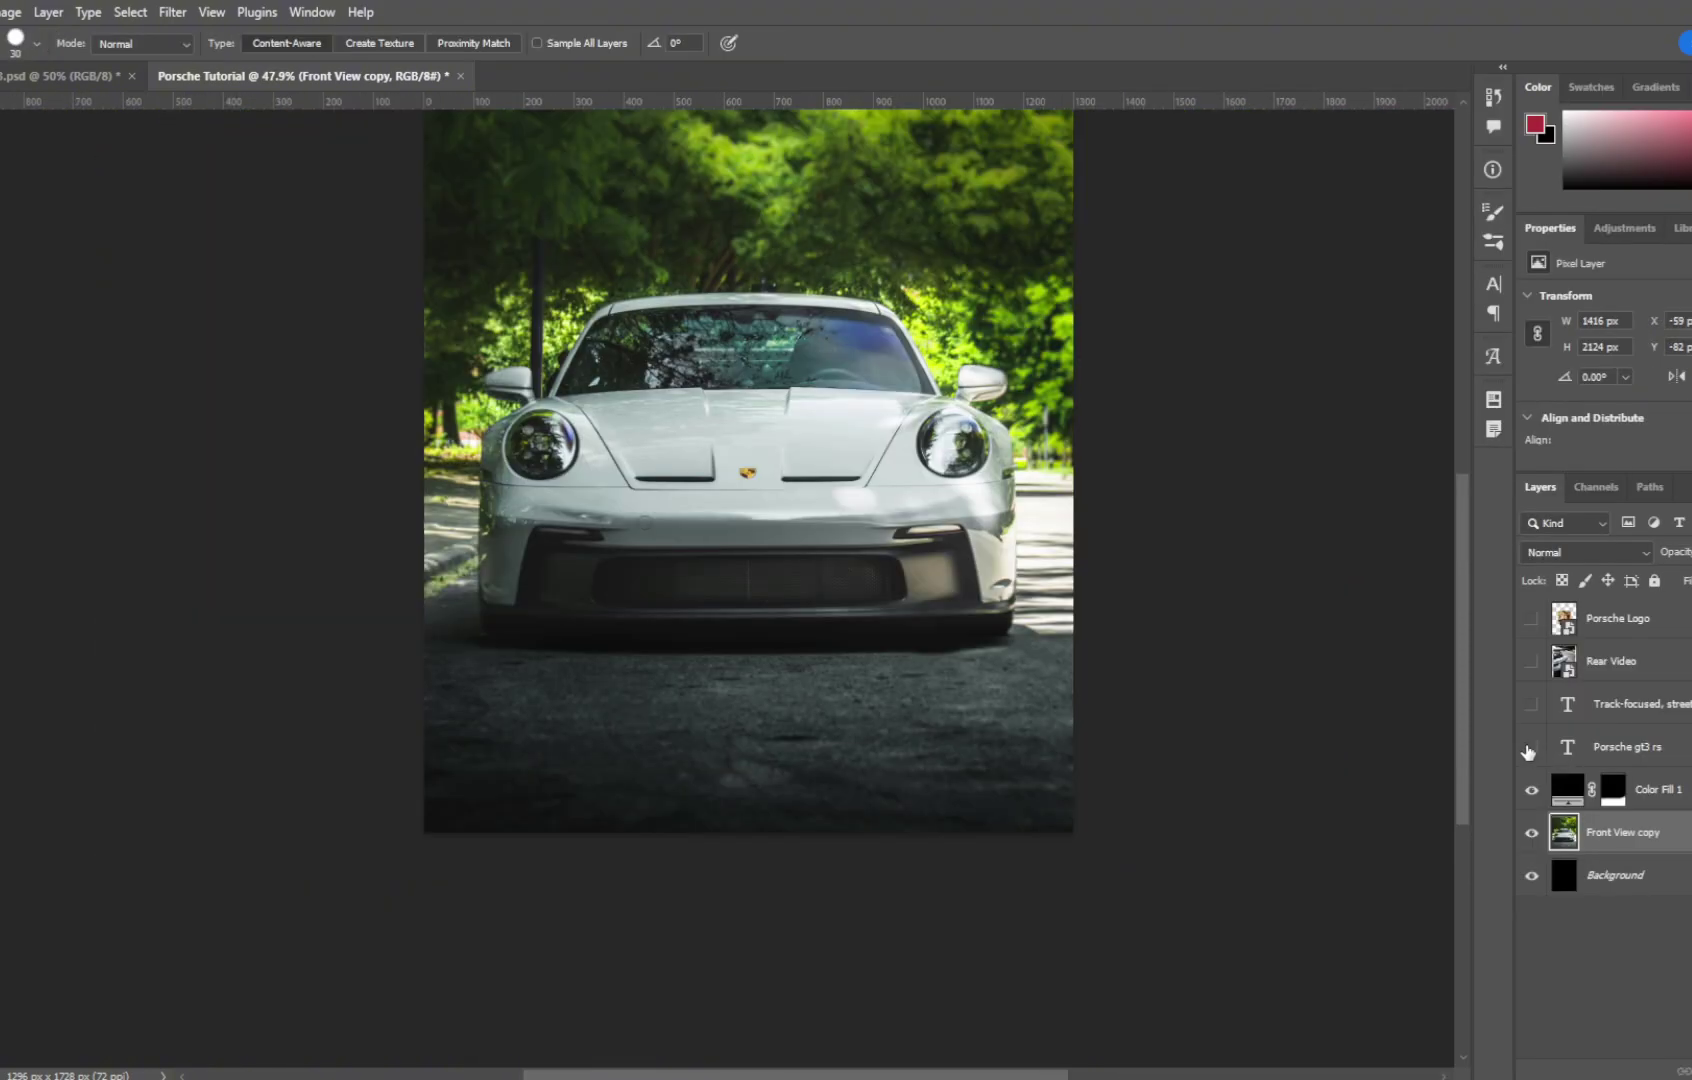
pyautogui.moveTo(1527, 750); pyautogui.dragTo(1533, 712)
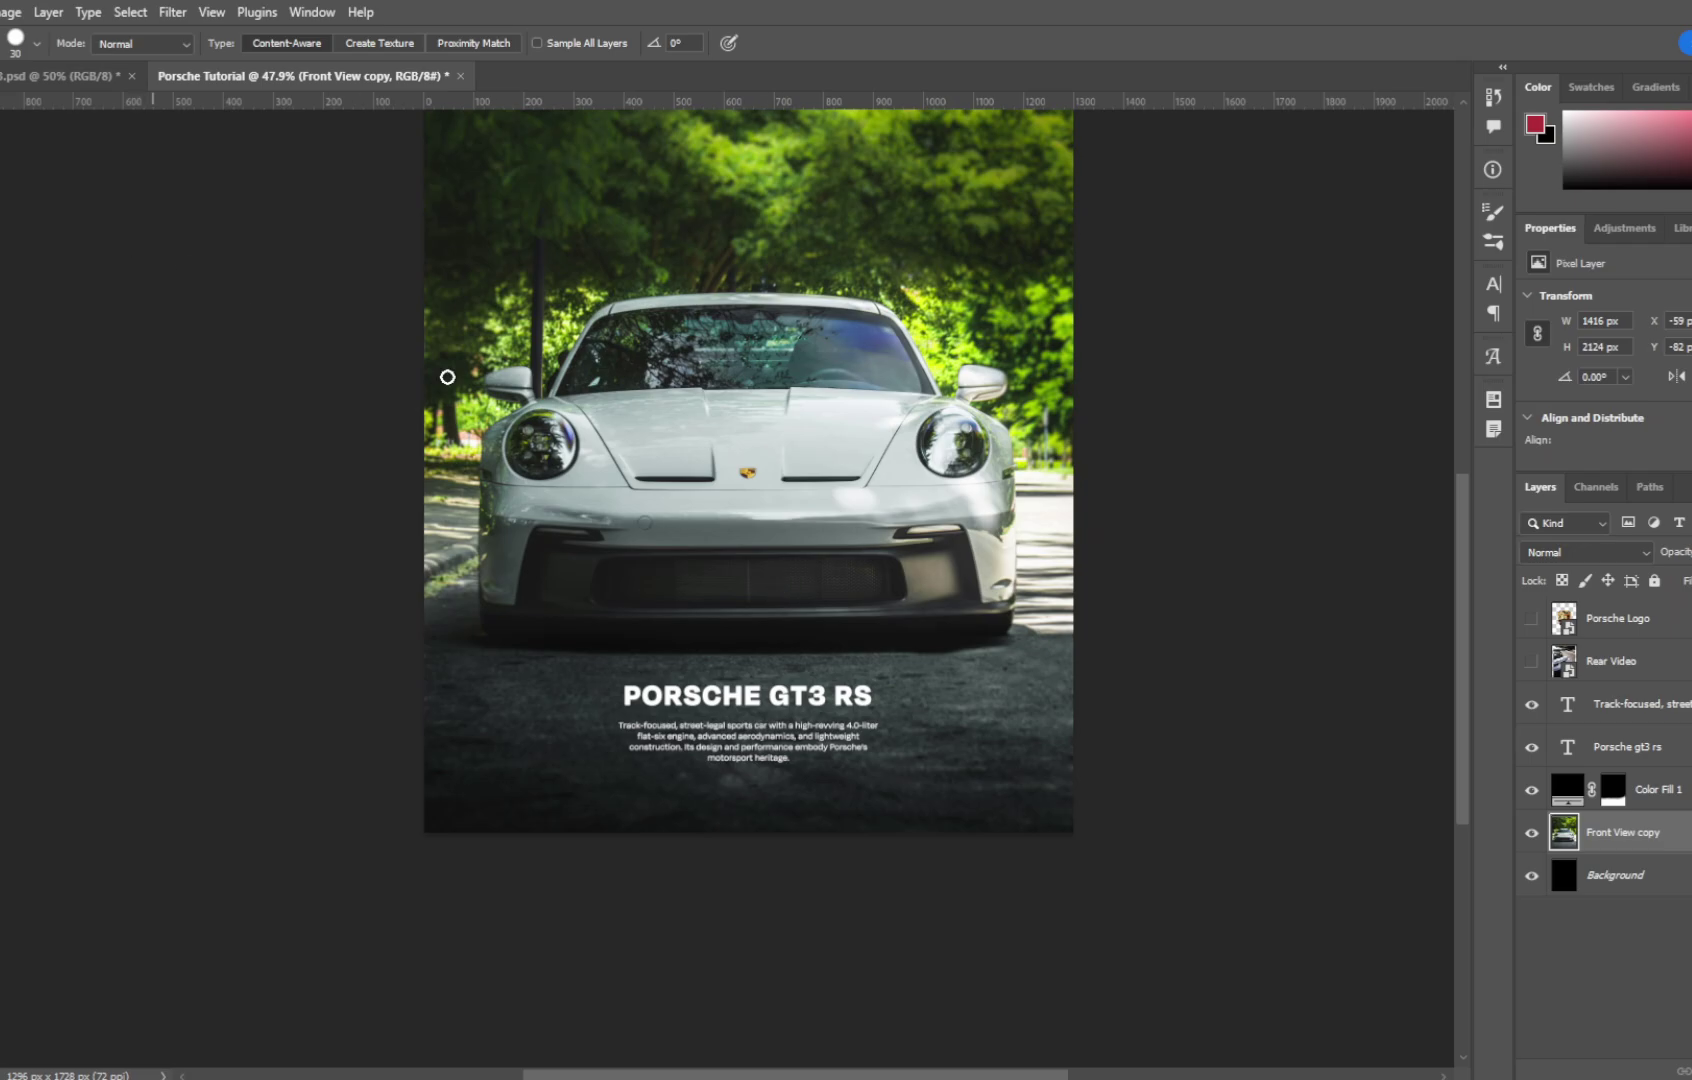
pyautogui.click(1567, 789)
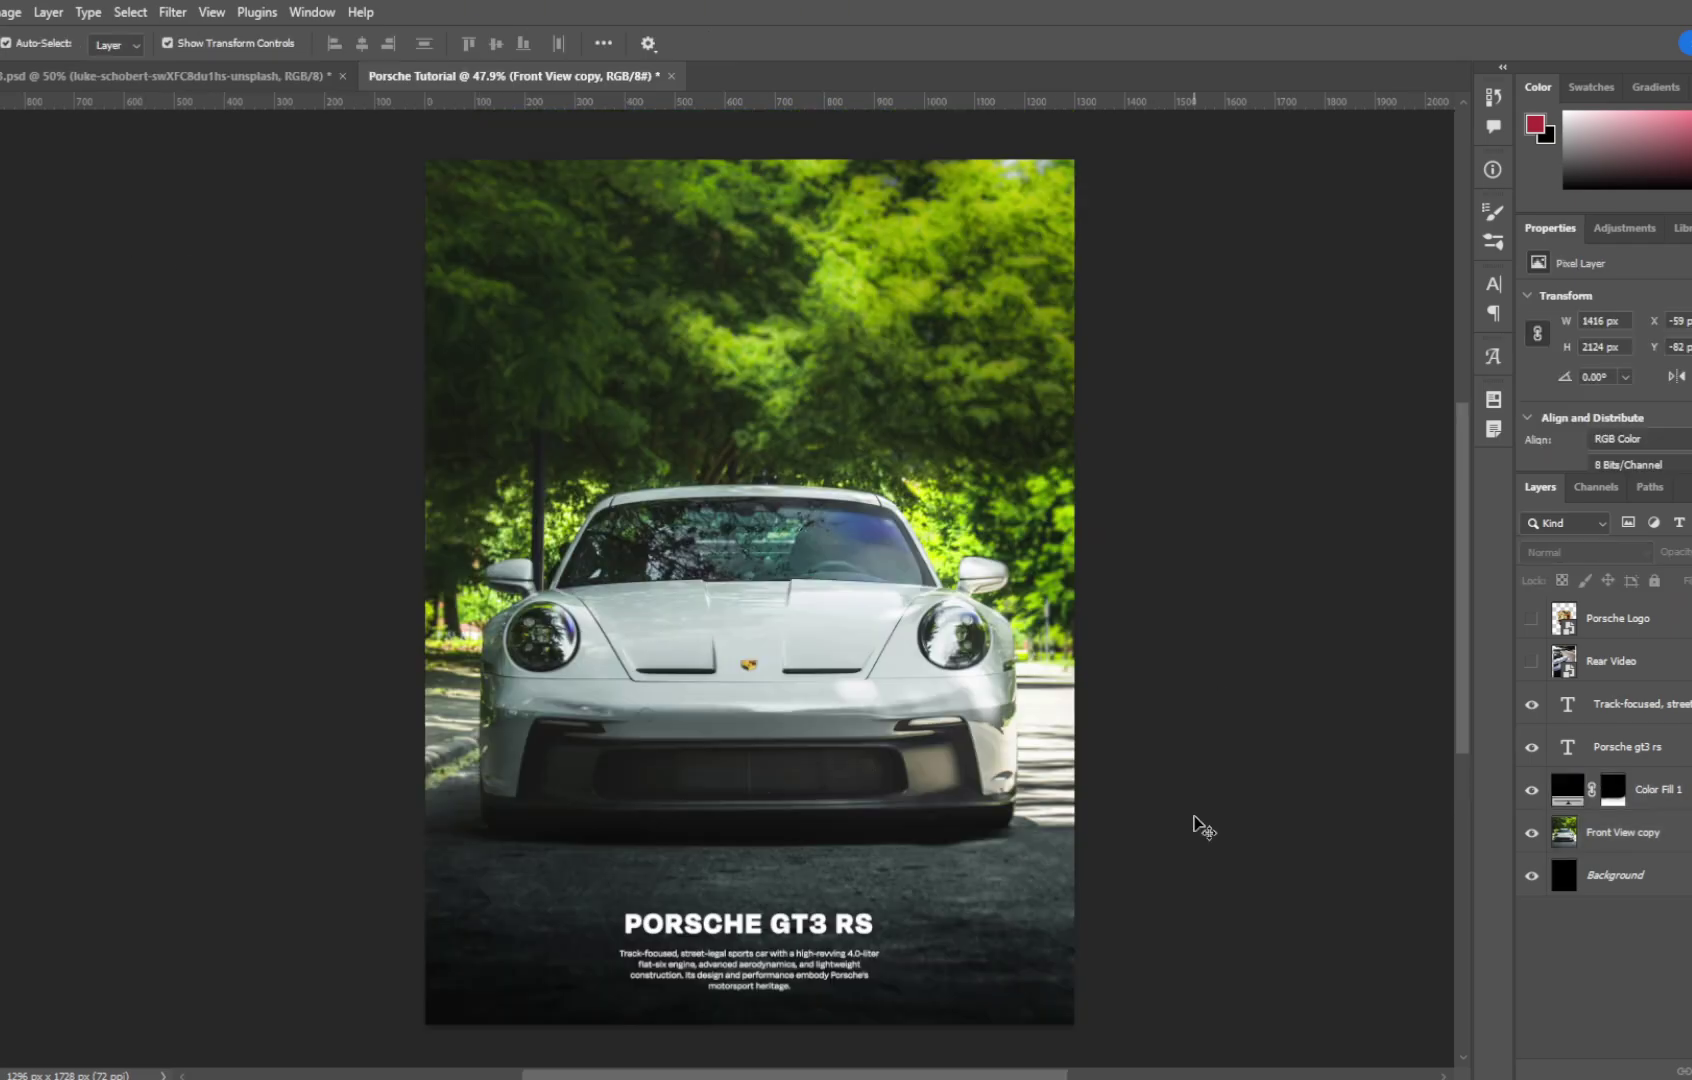
# Step: Duplicate the Front View copy layer, open Select and Mask for it, and set subject selection to Cloud (Detailed results)
pyautogui.click(742, 777)
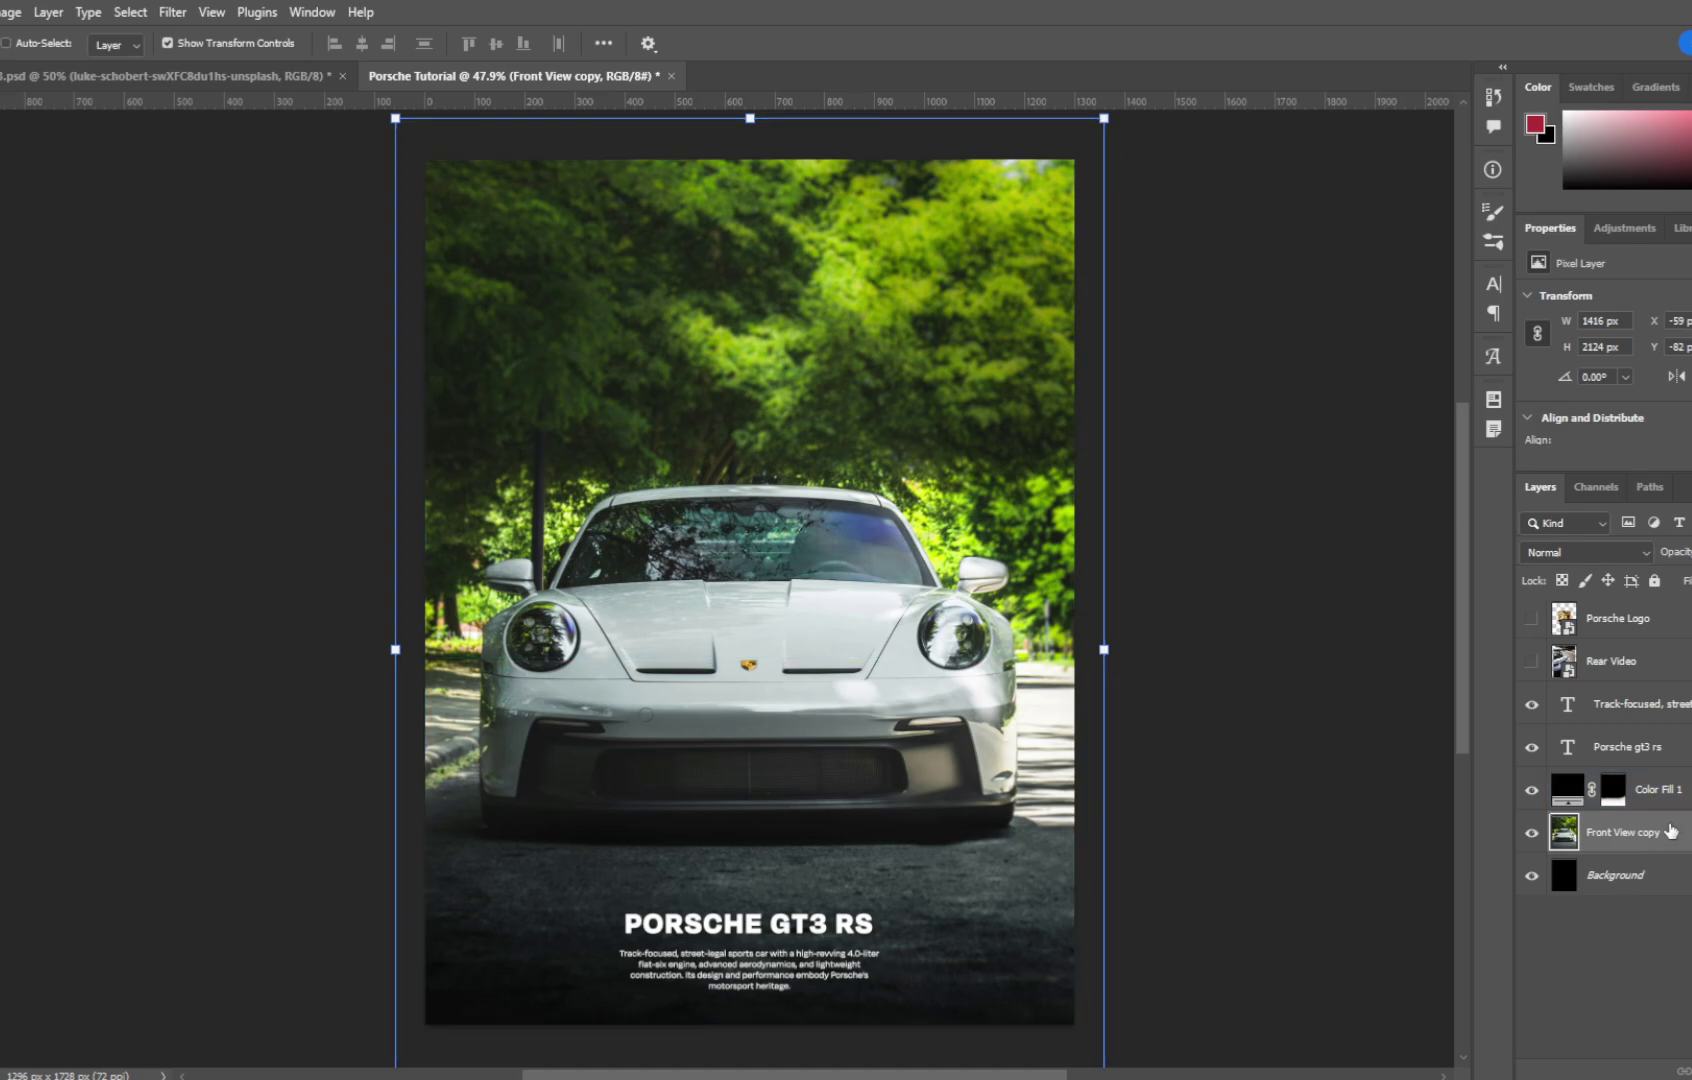
pyautogui.hotkey('ctrl', 'j')
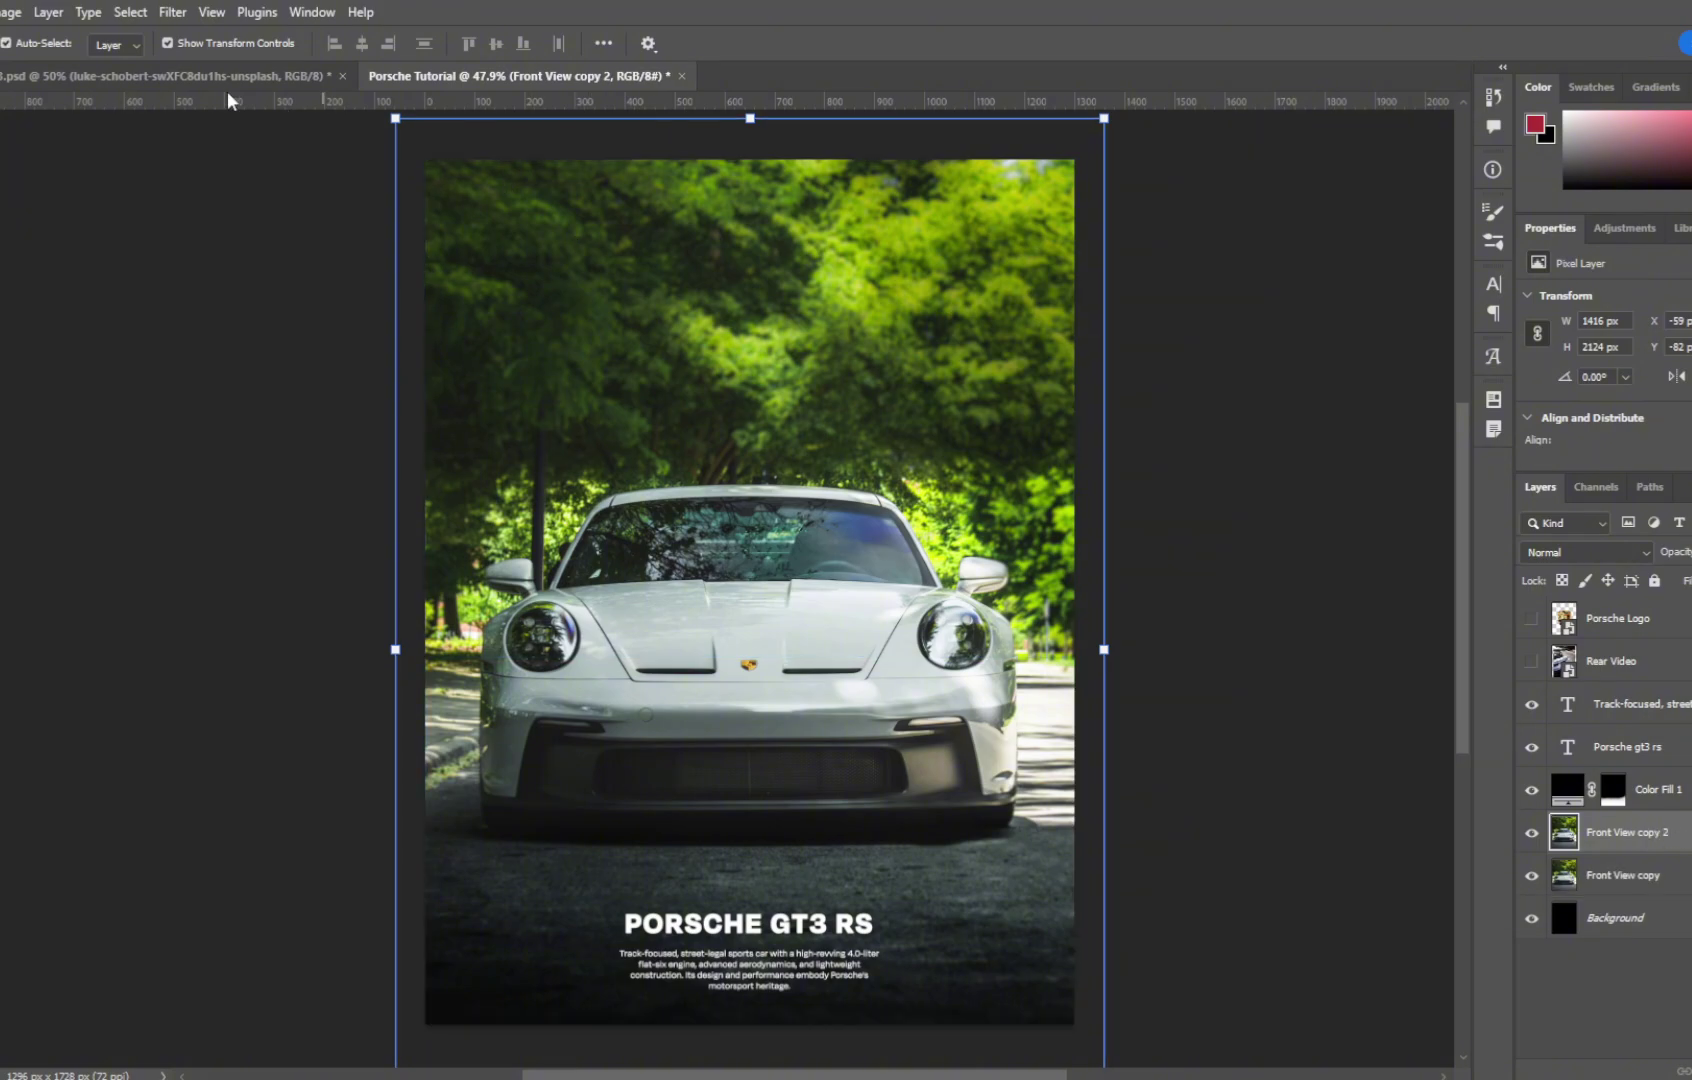
pyautogui.click(130, 12)
pyautogui.click(170, 306)
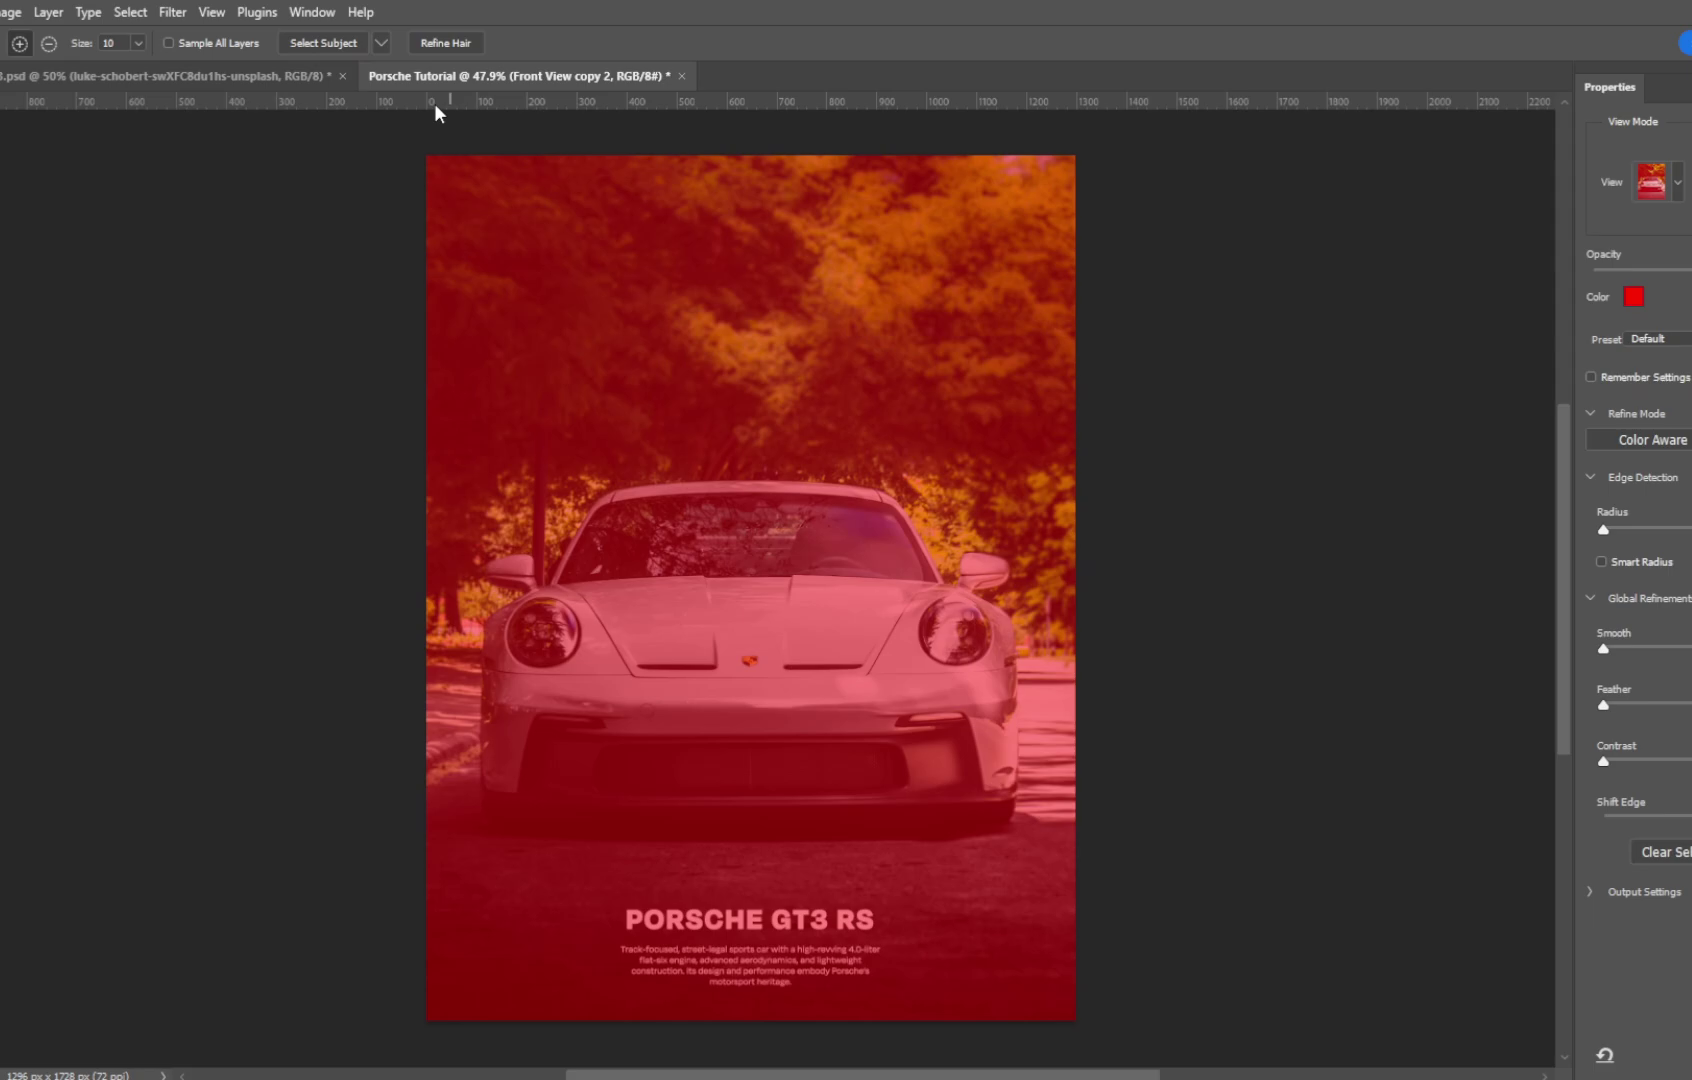
pyautogui.click(381, 43)
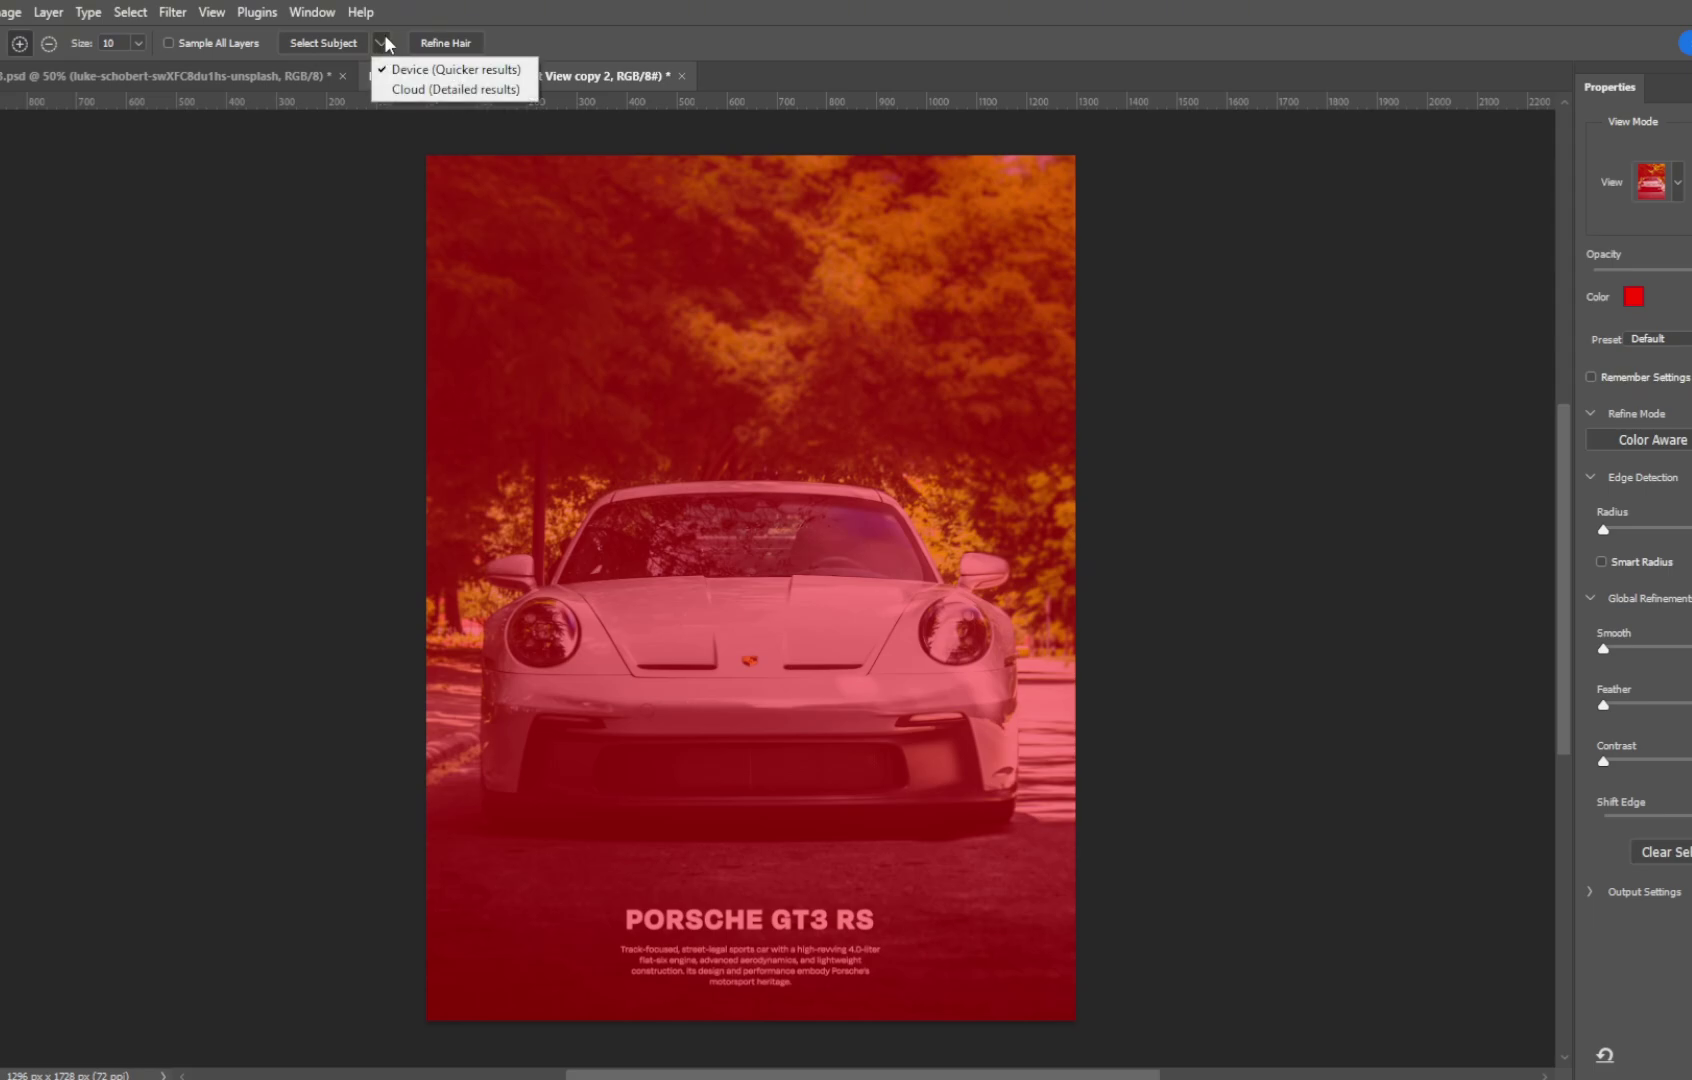
pyautogui.click(433, 90)
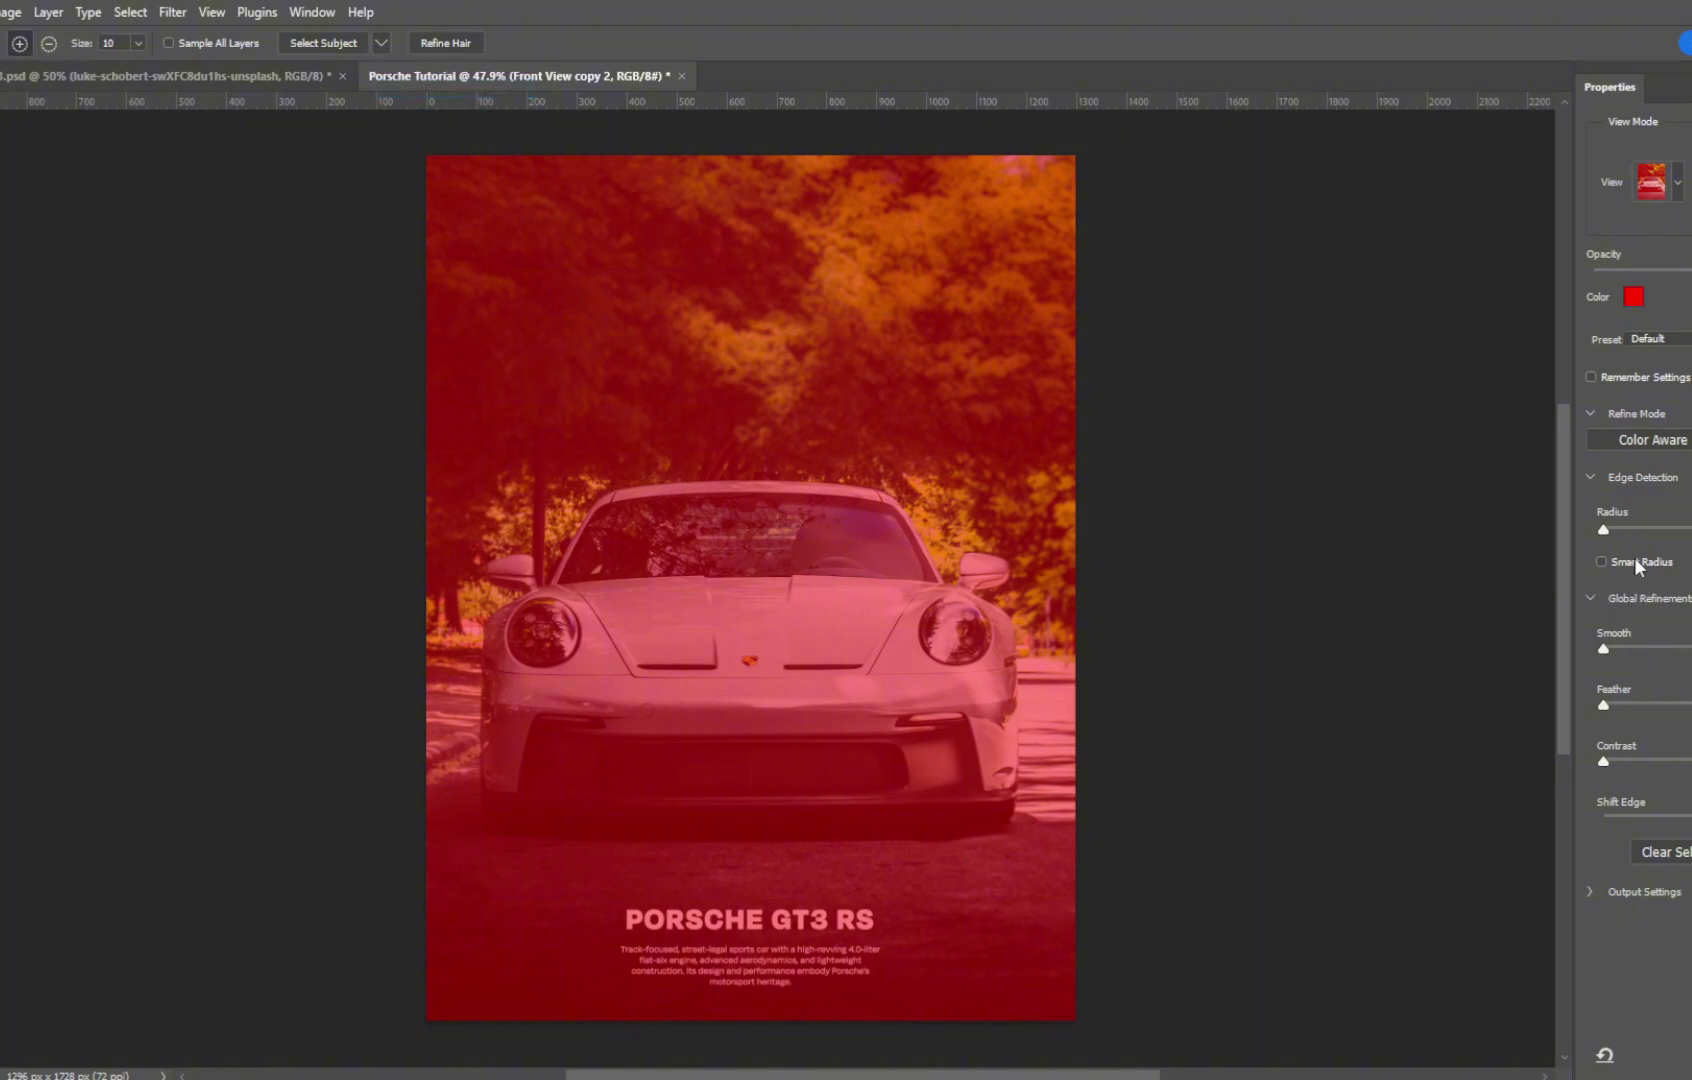
# Step: Adjust the edge radius, contrast and smoothing, select the front car as subject, and output the selection as a layer mask
pyautogui.click(1626, 529)
pyautogui.click(1629, 761)
pyautogui.click(1623, 648)
pyautogui.click(323, 44)
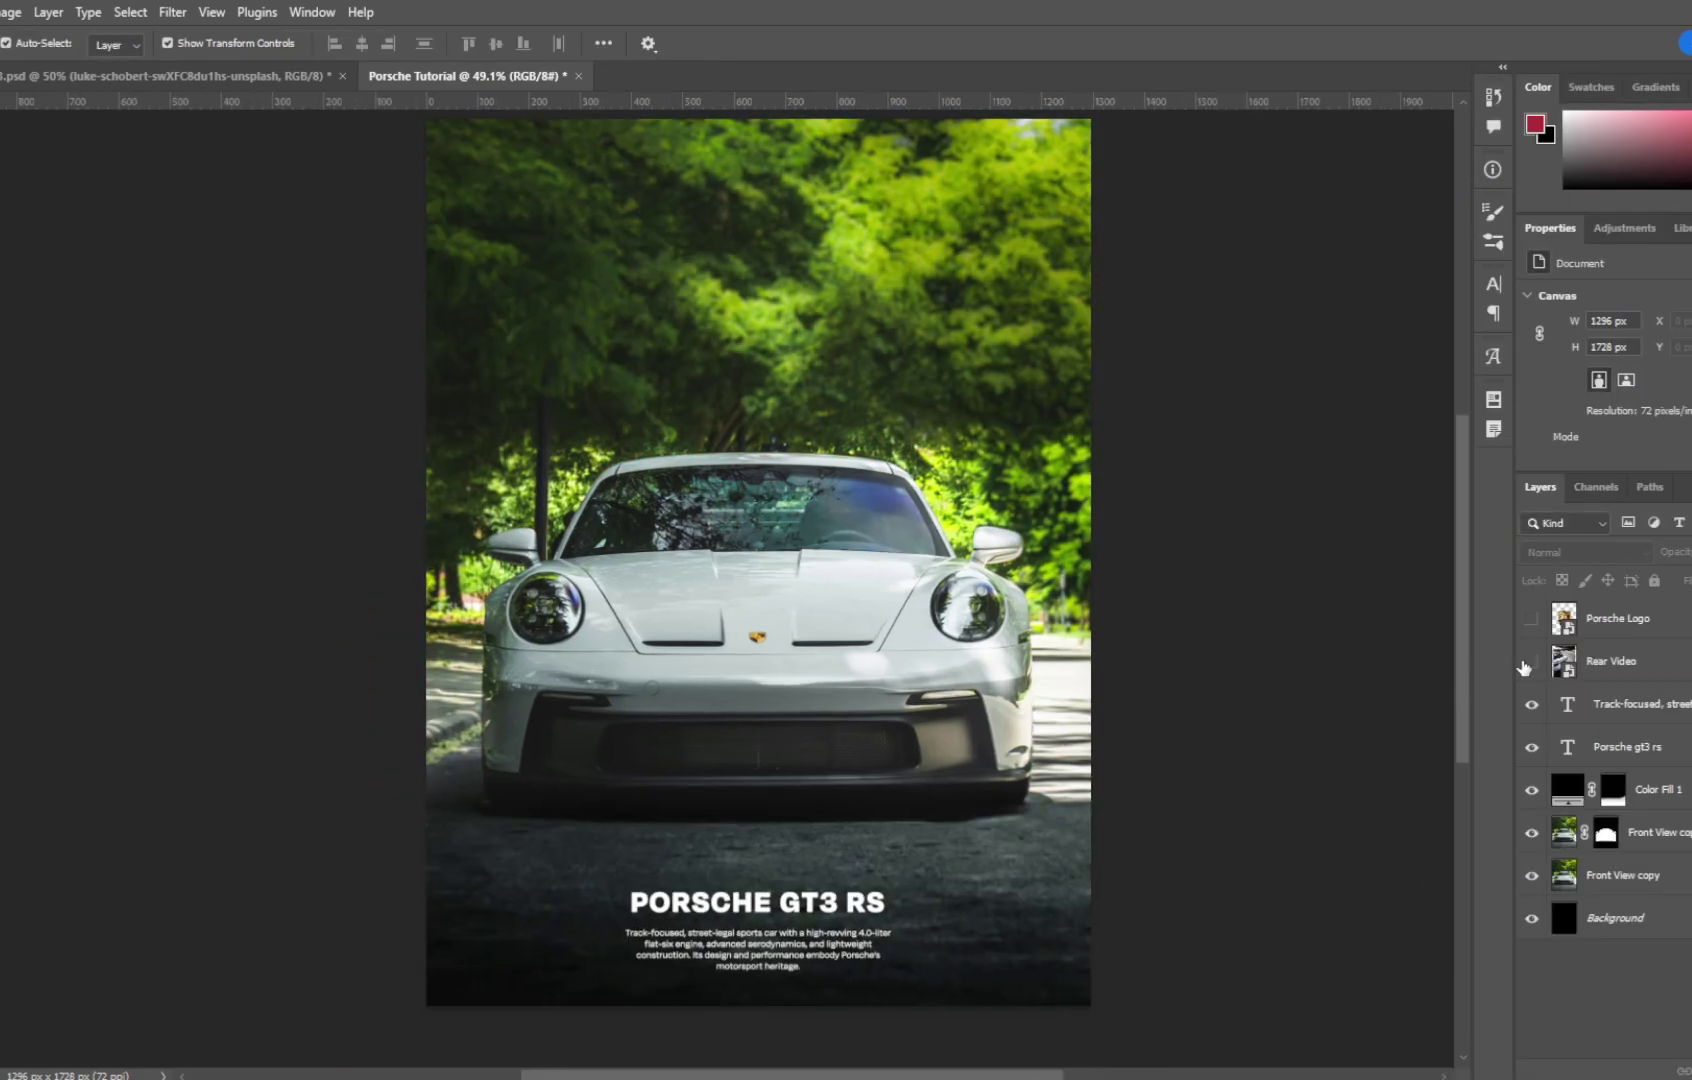
# Step: Show the Rear Video layer and scale it to the poster's full width of 1296 px
pyautogui.click(1528, 663)
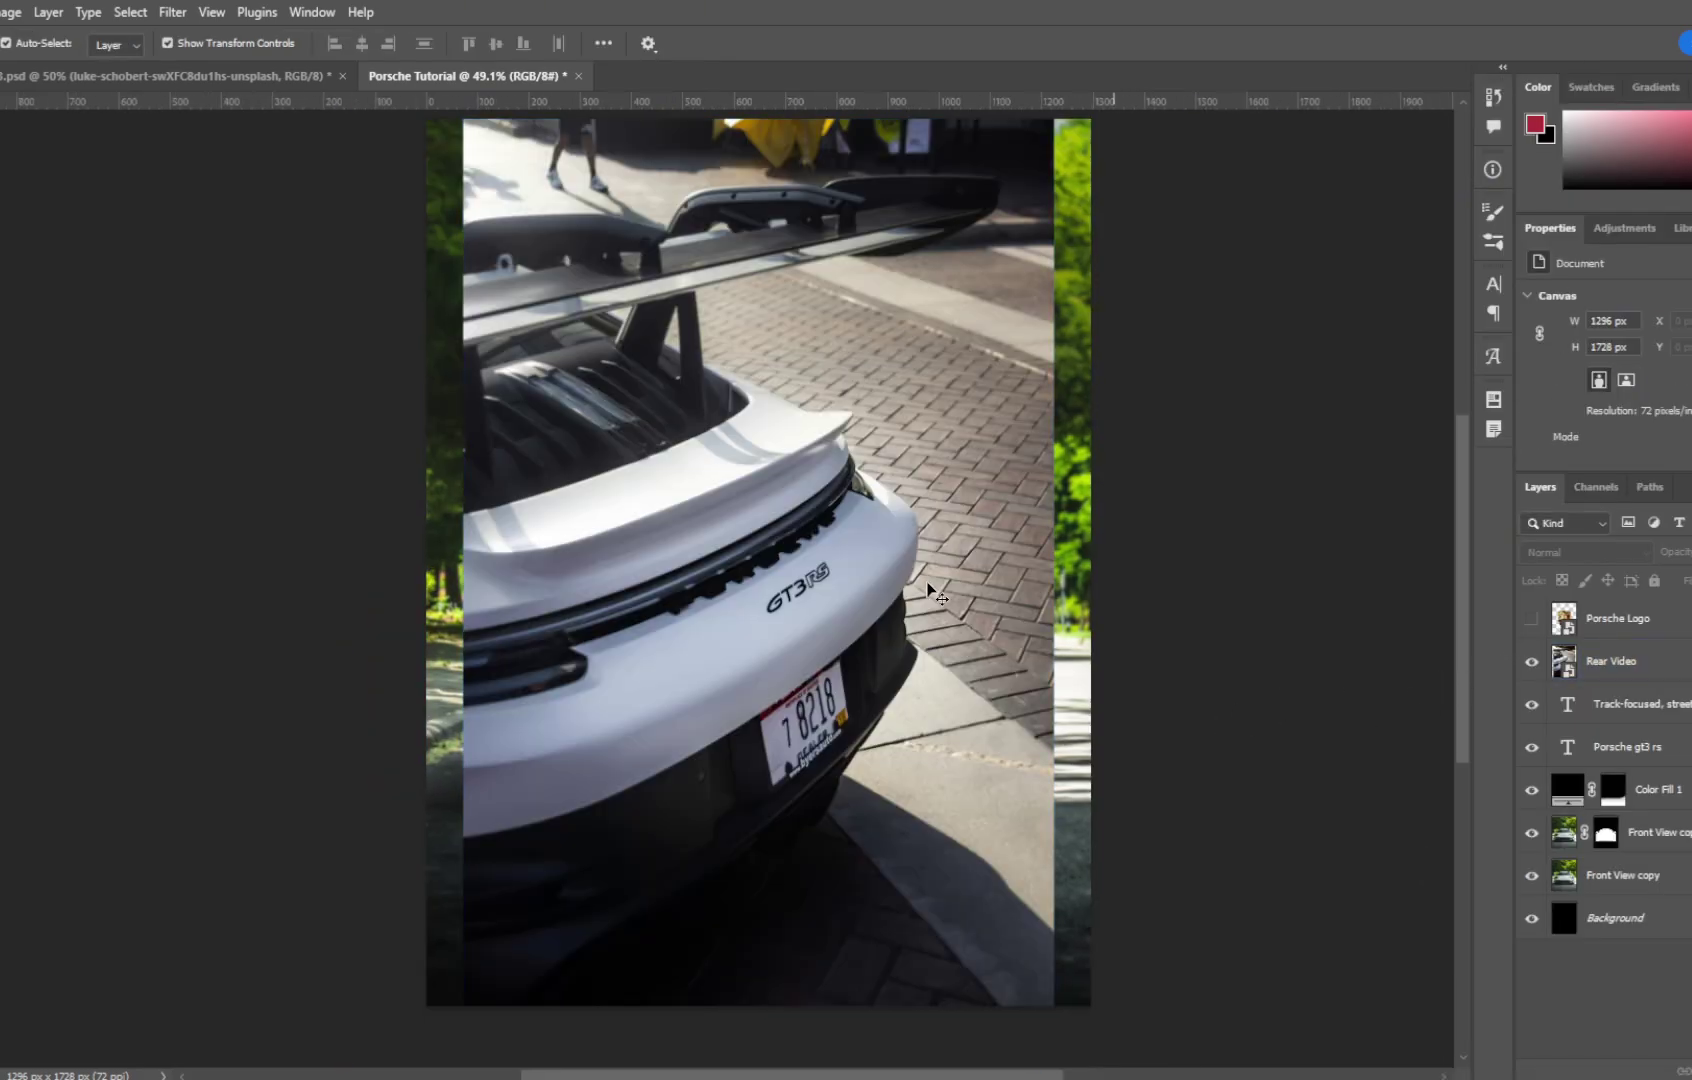
pyautogui.click(1610, 661)
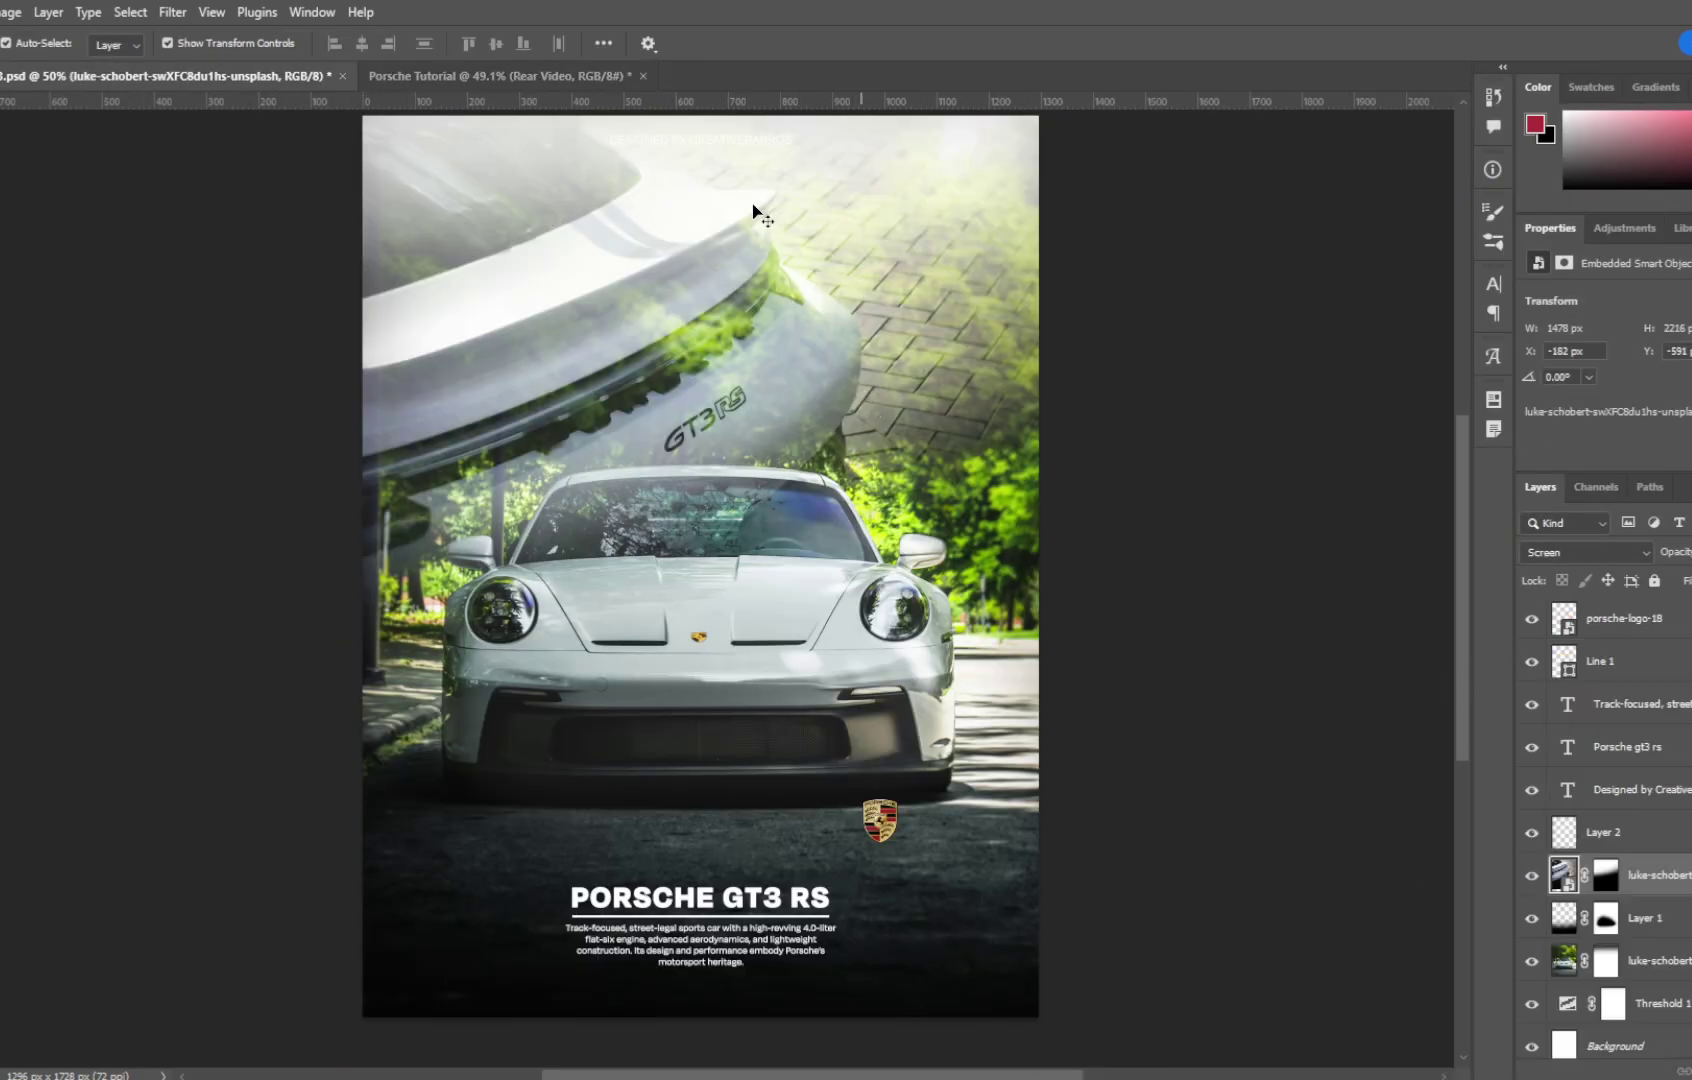
pyautogui.click(440, 67)
pyautogui.hotkey('ctrl', 't')
pyautogui.moveTo(1080, 569); pyautogui.dragTo(1090, 562)
pyautogui.click(920, 43)
# Step: Set Rear Video's blend mode to Screen, shift the photo upward, and place its layer beneath the masked front car
pyautogui.click(1605, 555)
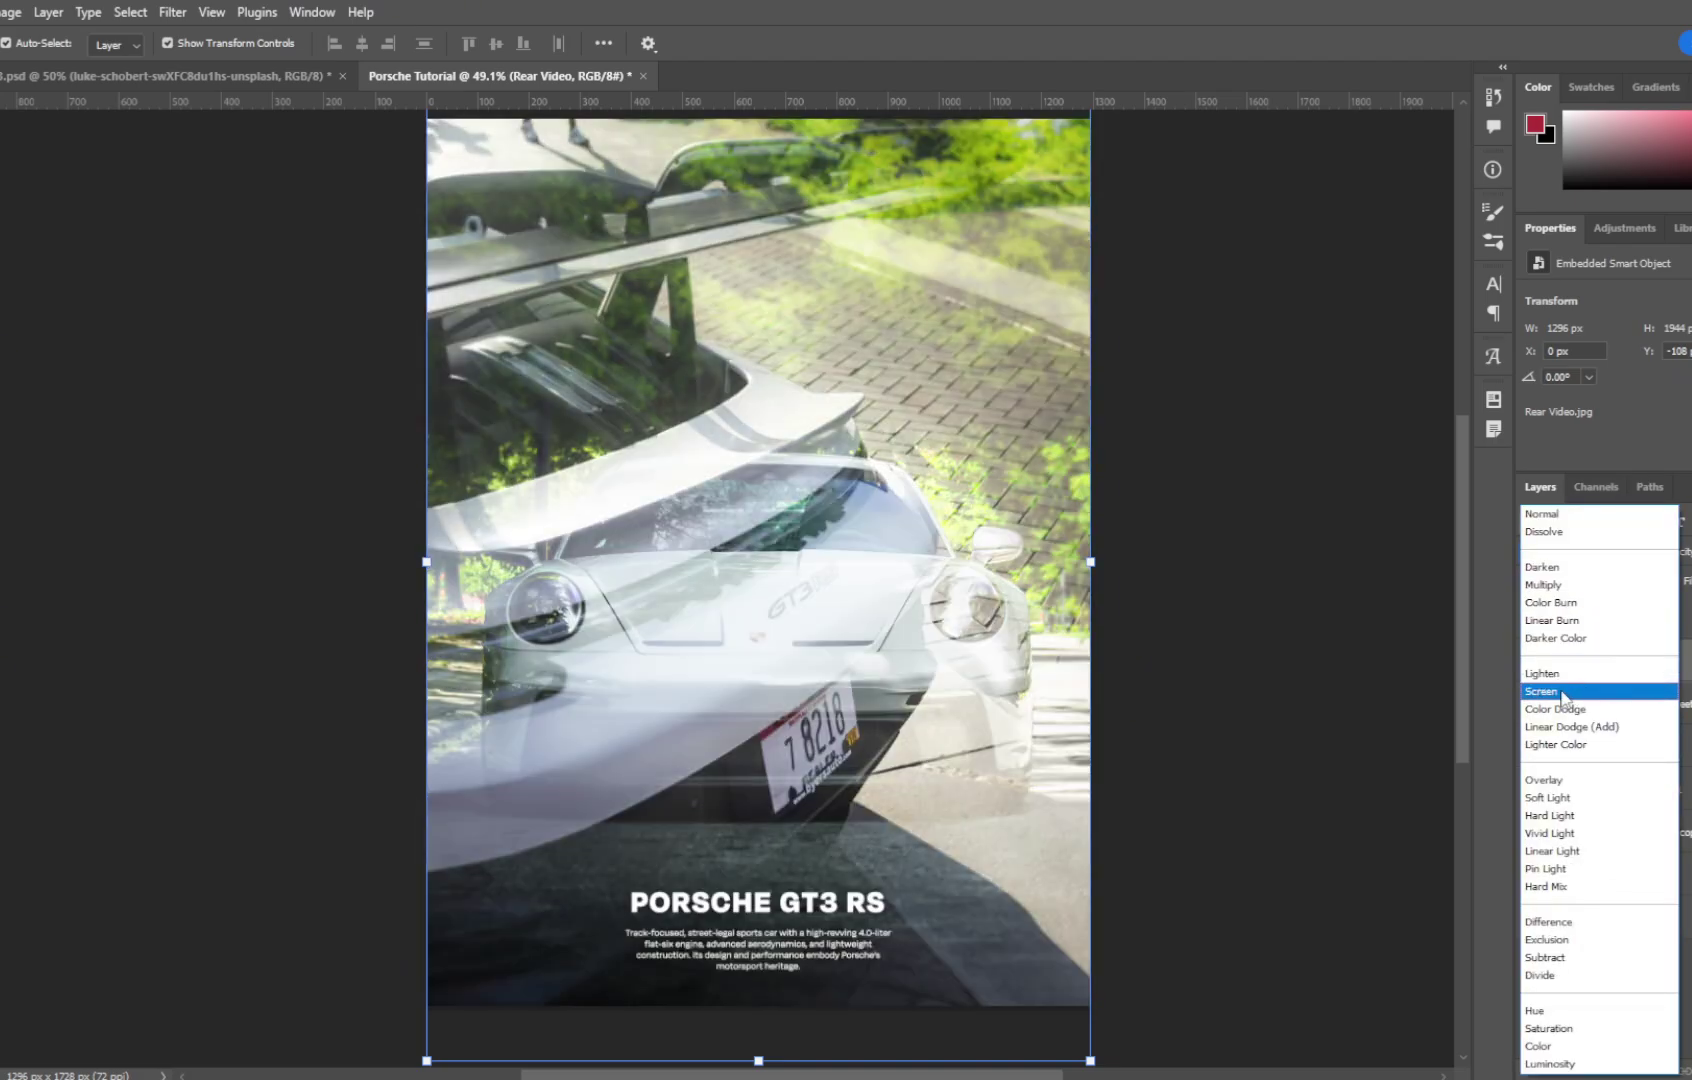
pyautogui.click(1562, 694)
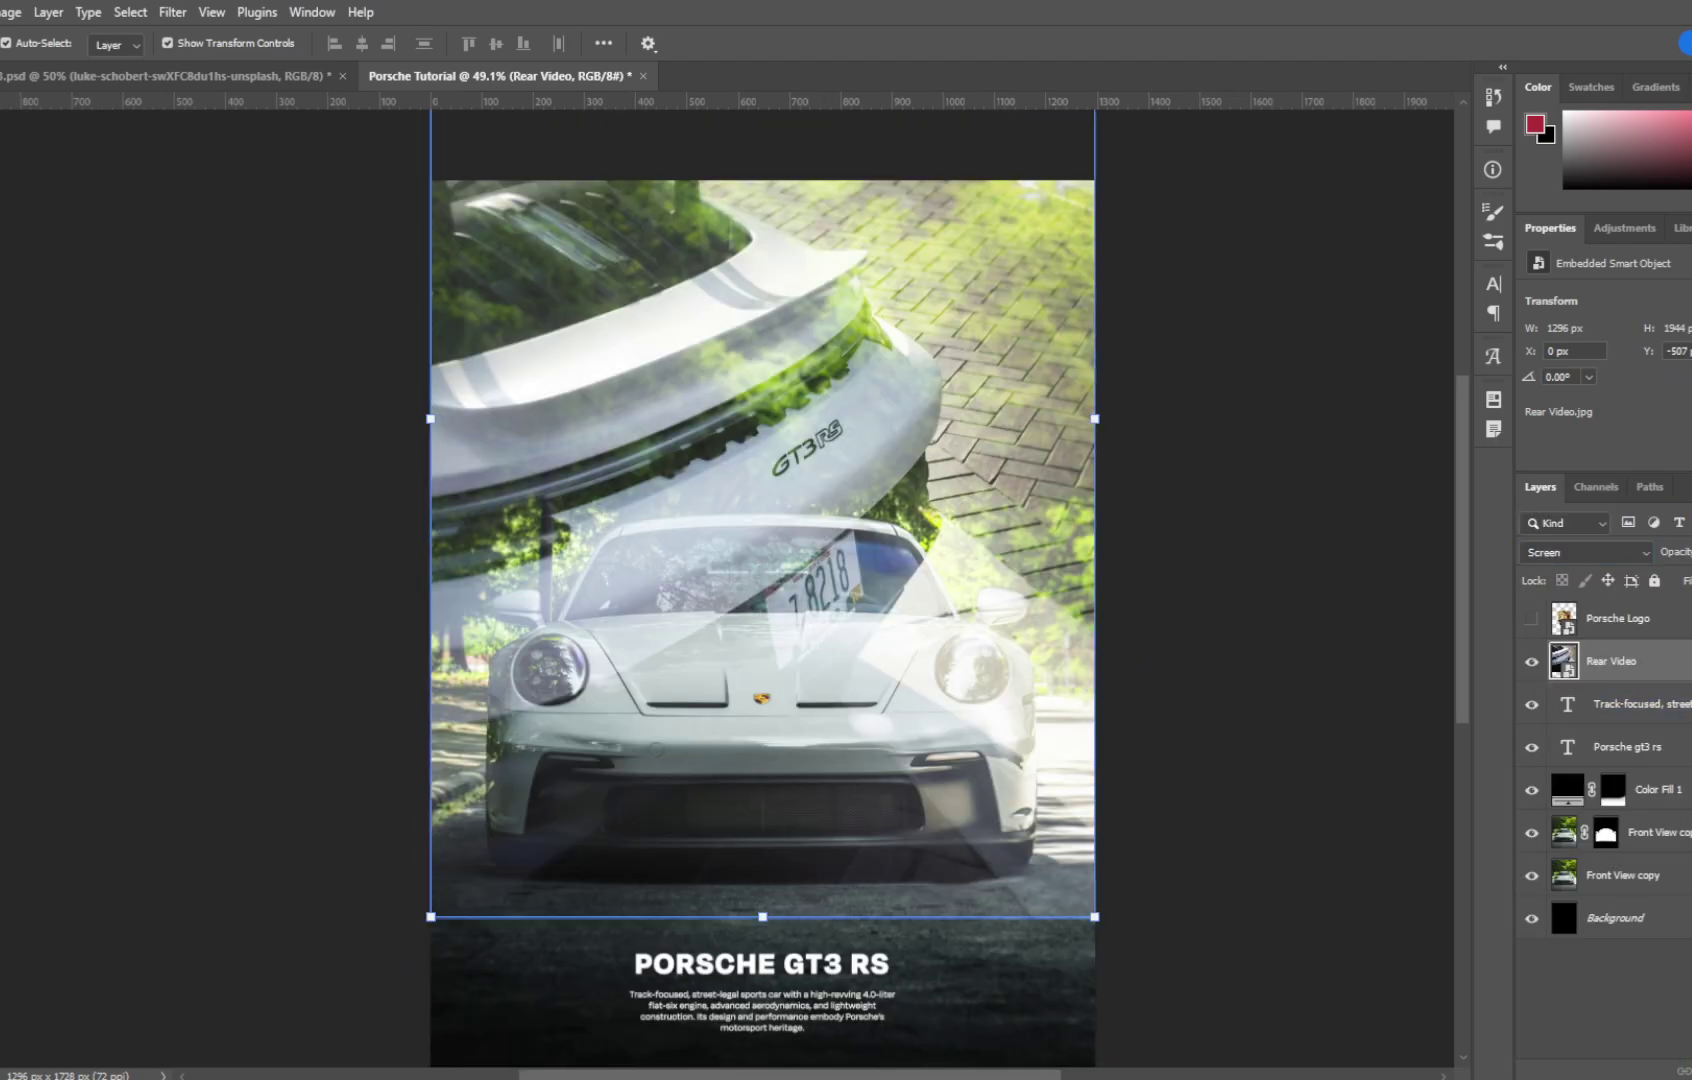
pyautogui.moveTo(1600, 661); pyautogui.dragTo(1600, 854)
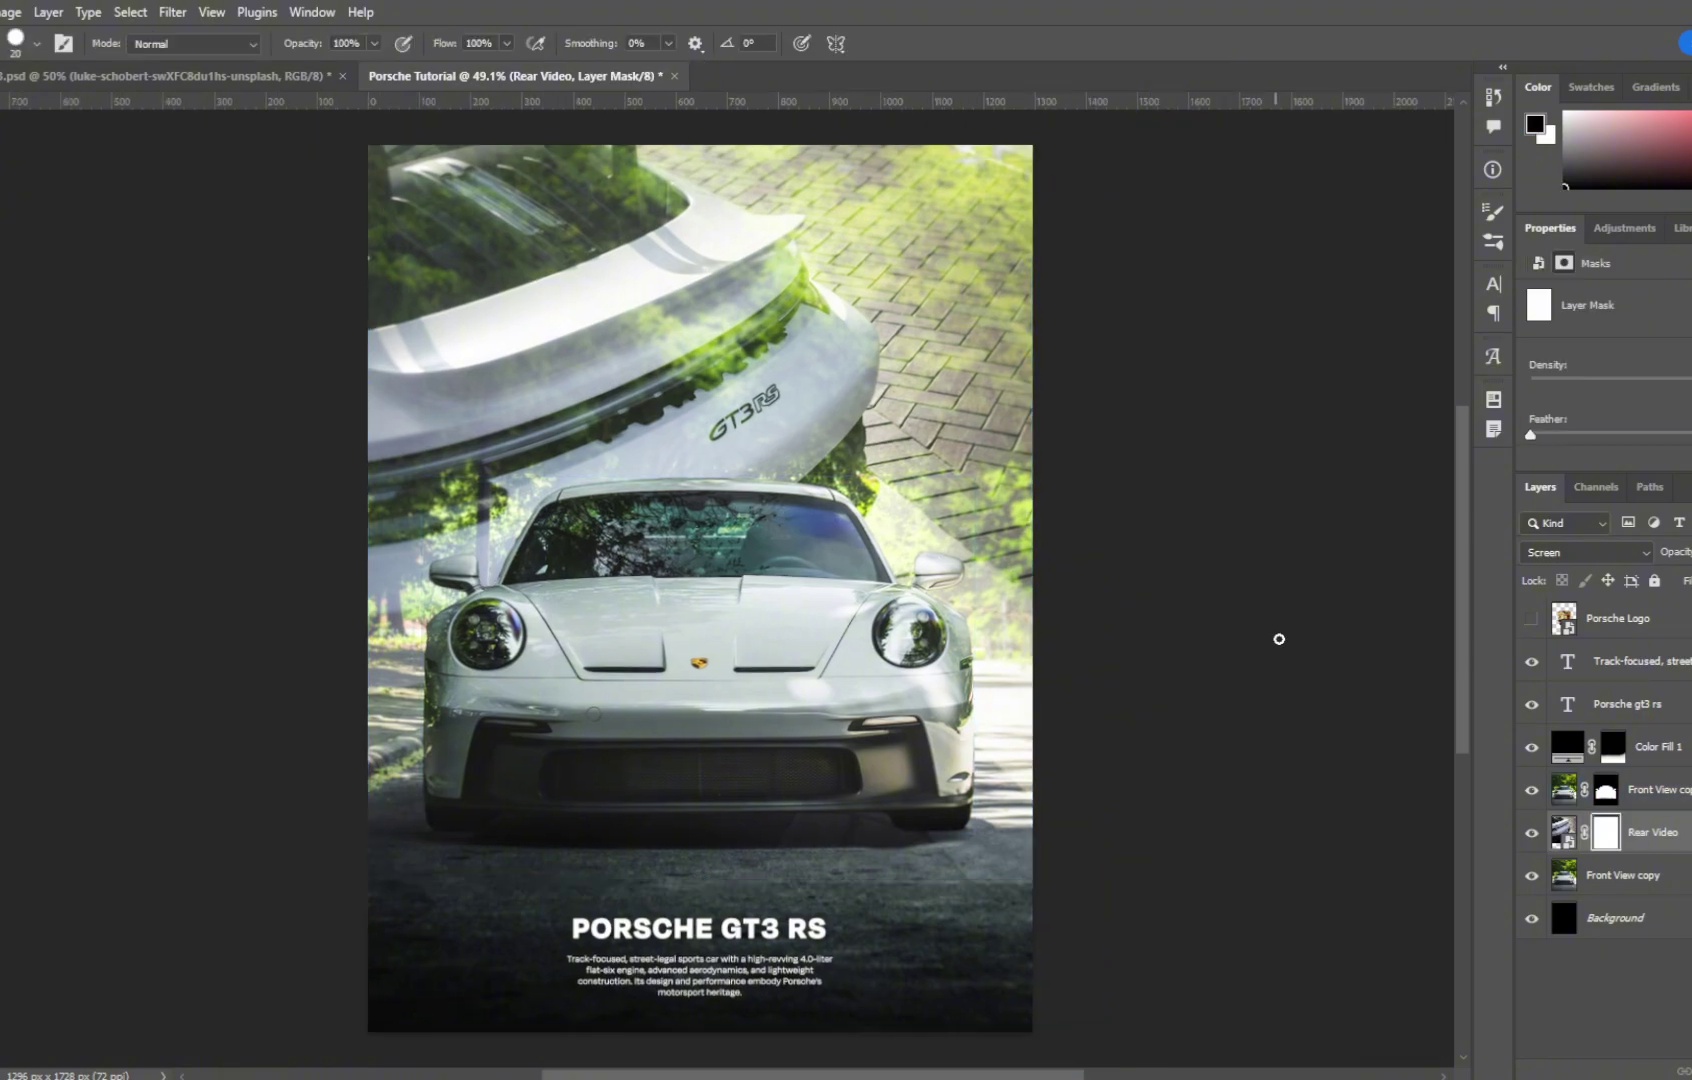
# Step: Add a mask to Rear Video and fade out its lower part with a large soft black brush
pyautogui.click(36, 45)
pyautogui.click(4, 323)
pyautogui.click(43, 45)
pyautogui.press(']')
pyautogui.press(']')
pyautogui.press(']')
pyautogui.press(']')
pyautogui.press(']')
pyautogui.press(']')
pyautogui.press(']')
pyautogui.press(']')
pyautogui.press(']')
pyautogui.press(']')
pyautogui.press(']')
pyautogui.press(']')
pyautogui.moveTo(868, 700)
pyautogui.mouseDown()
pyautogui.moveTo(1171, 706)
pyautogui.moveTo(257, 774)
pyautogui.moveTo(1098, 680)
pyautogui.moveTo(1031, 669)
pyautogui.moveTo(1069, 616)
pyautogui.moveTo(1094, 427)
pyautogui.moveTo(1039, 468)
pyautogui.moveTo(1088, 506)
pyautogui.mouseUp()
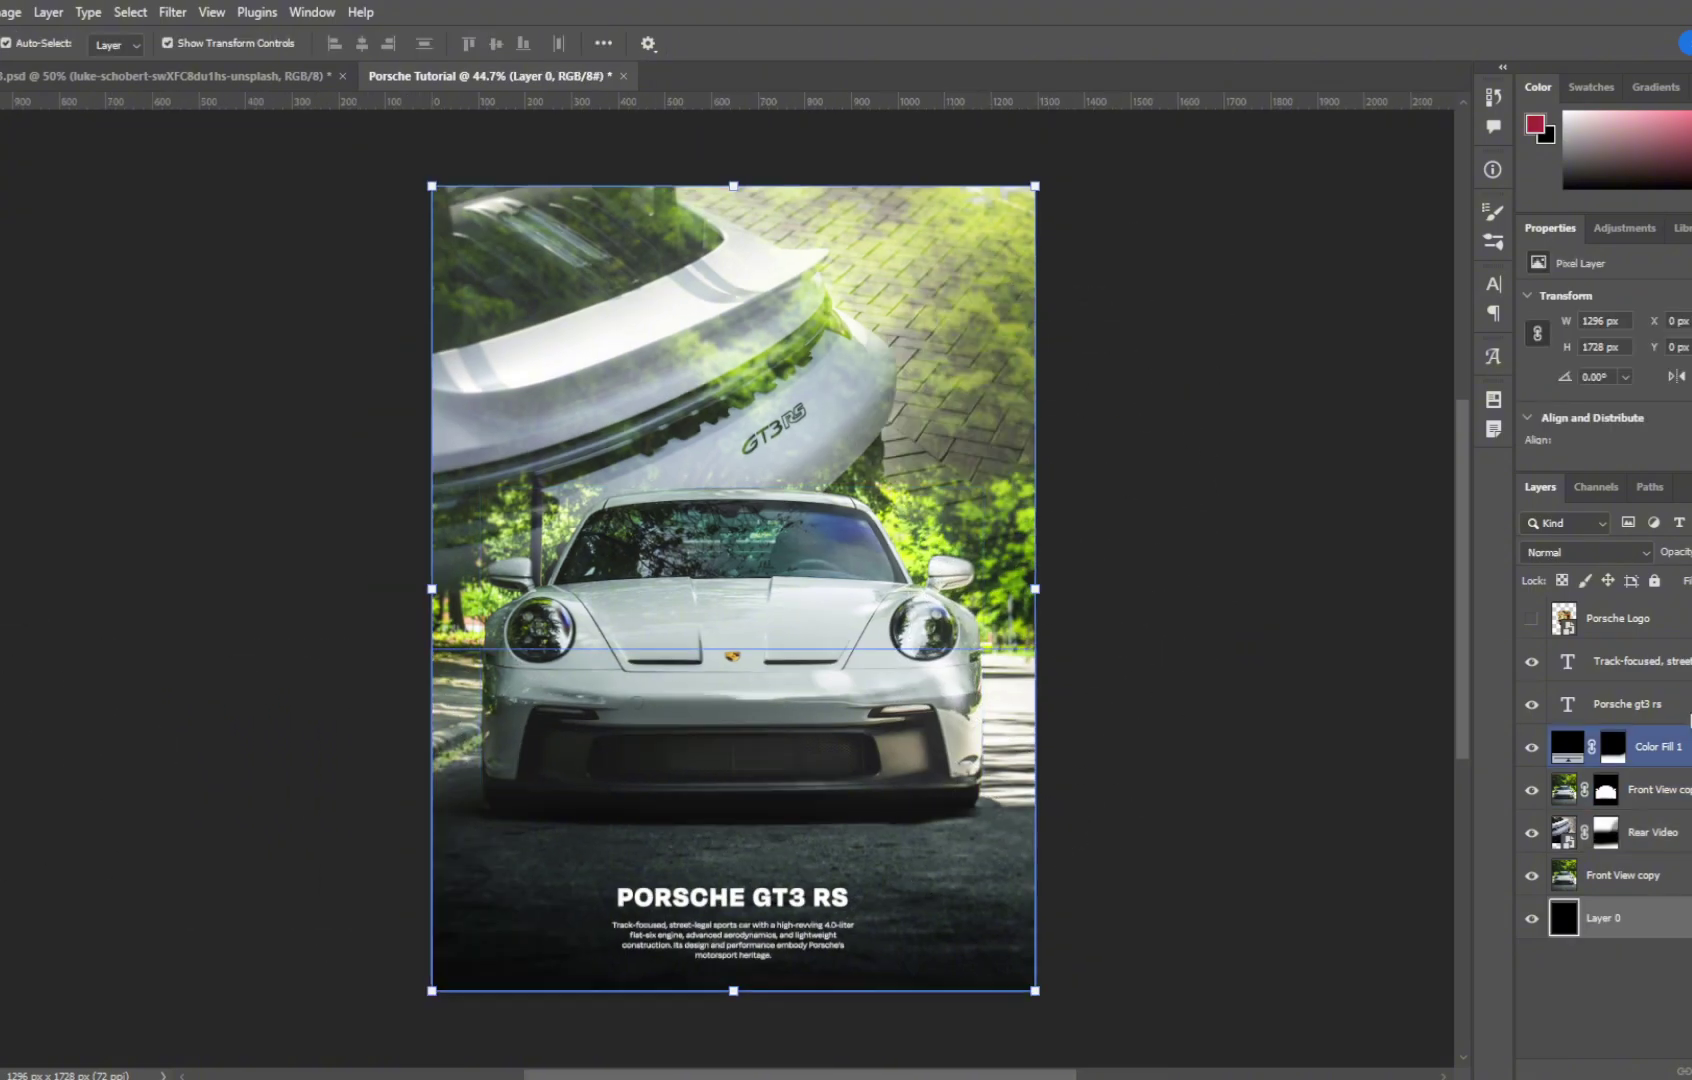
# Step: Replace the black background with a white solid color fill, and fade Front View copy's top edge with a 49% black brush on a new mask
pyautogui.doubleClick(1564, 710)
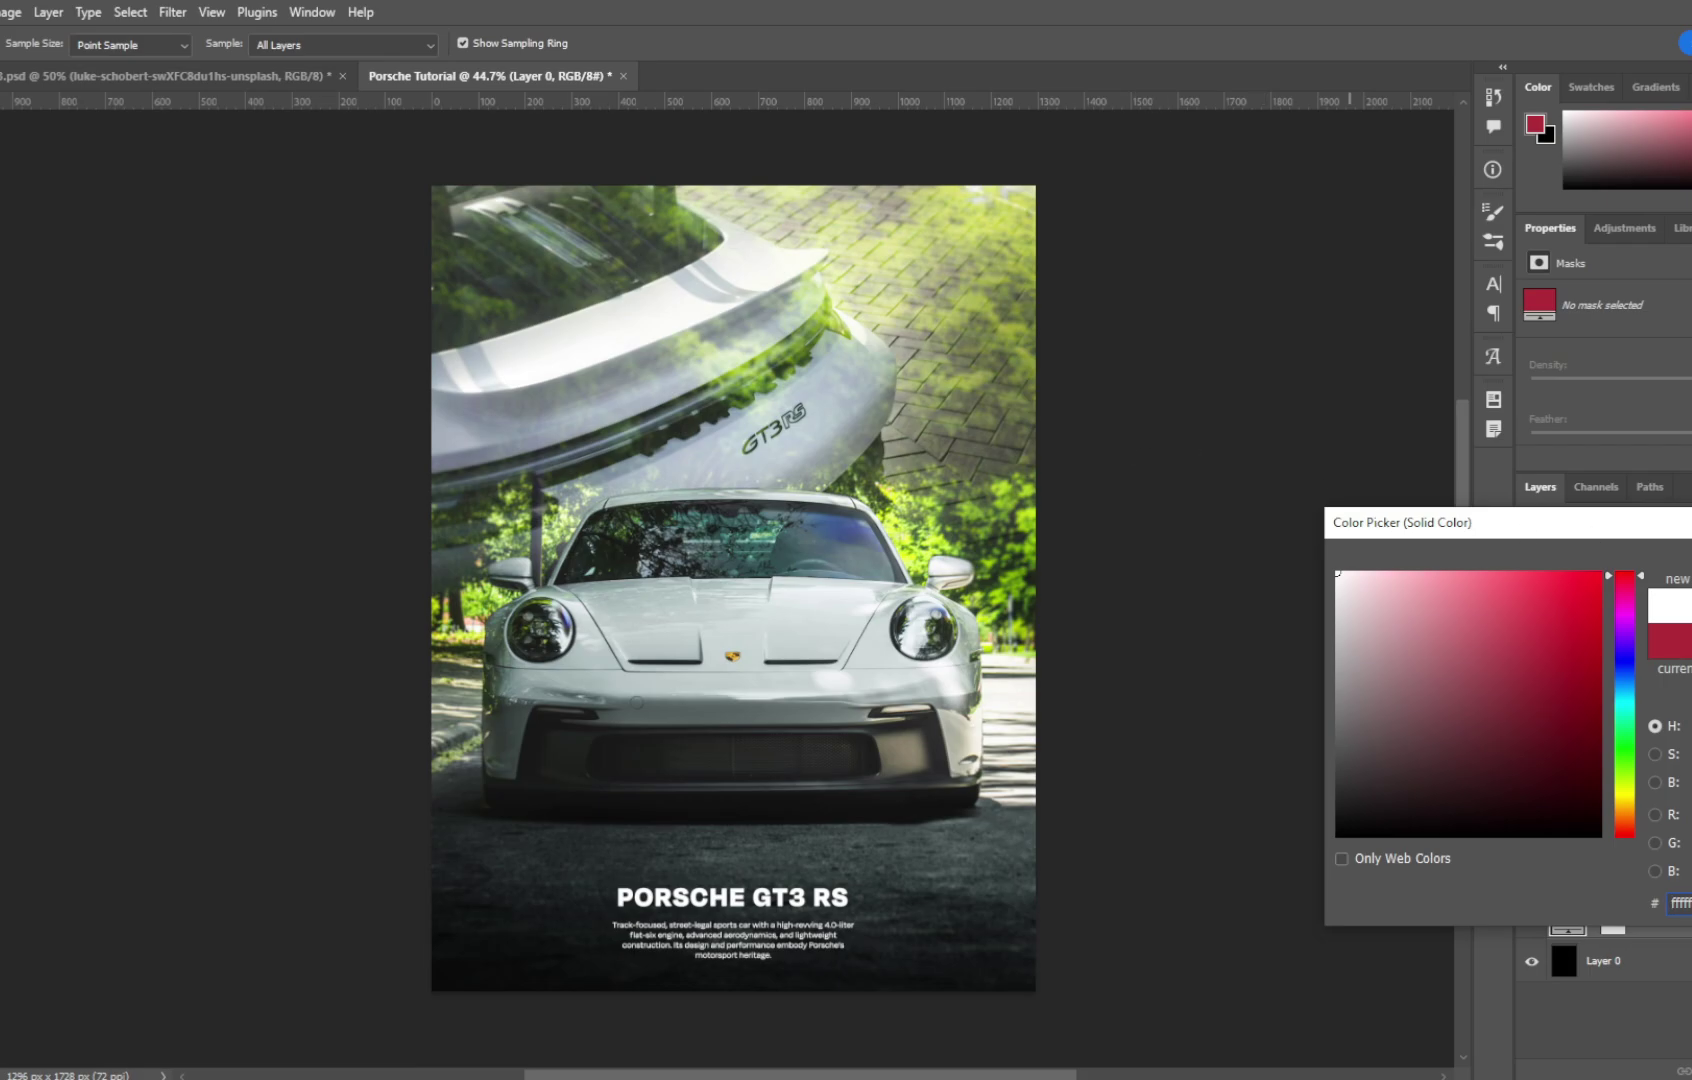
pyautogui.click(1624, 886)
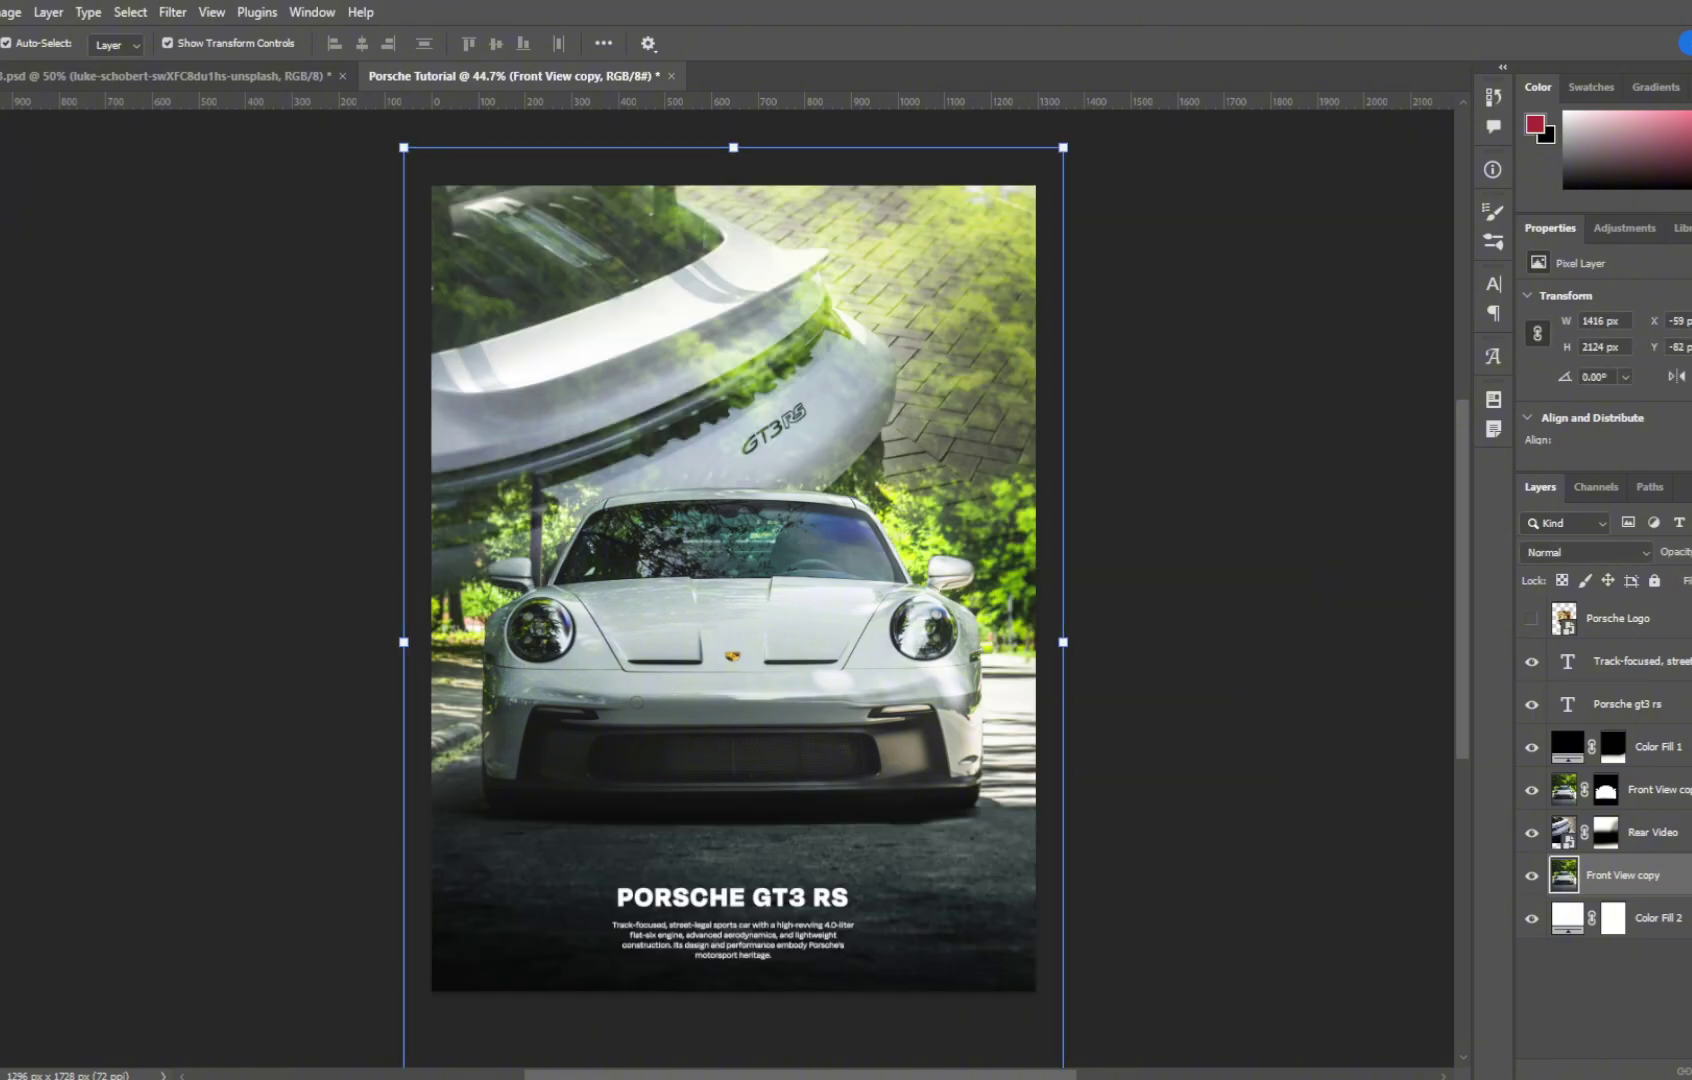
pyautogui.click(1690, 1071)
pyautogui.press('b')
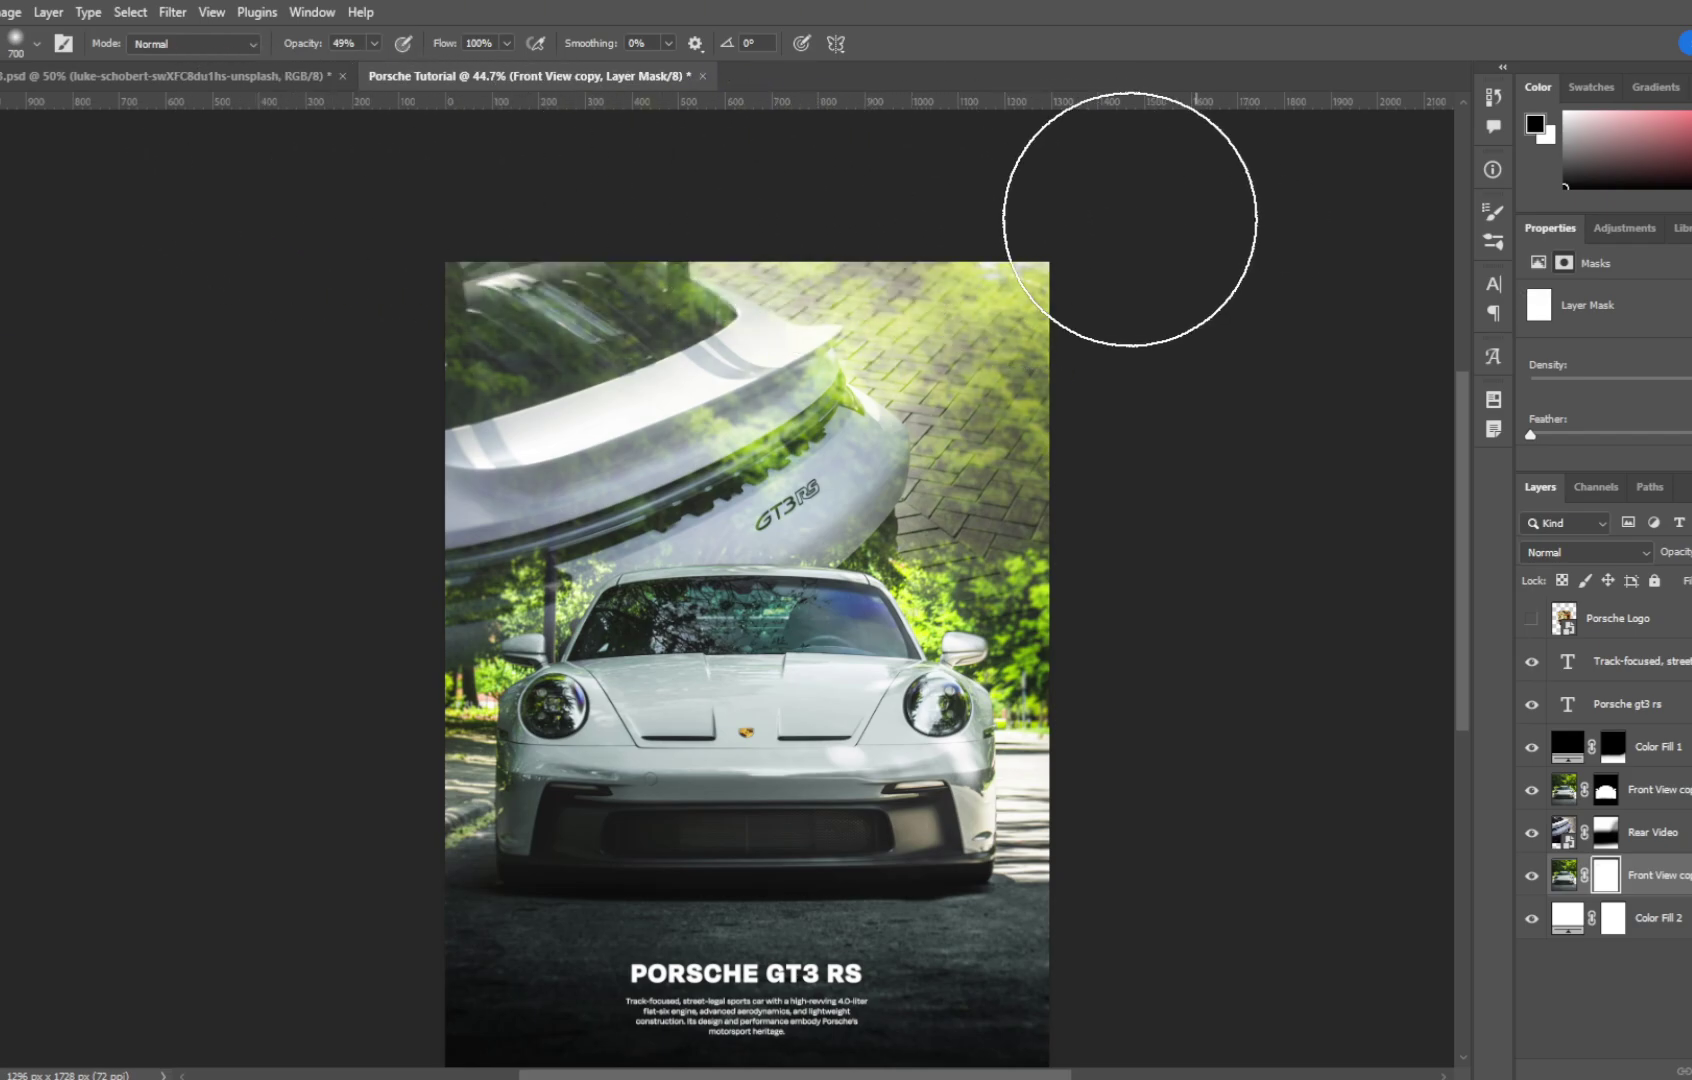
pyautogui.moveTo(1227, 234); pyautogui.dragTo(121, 208)
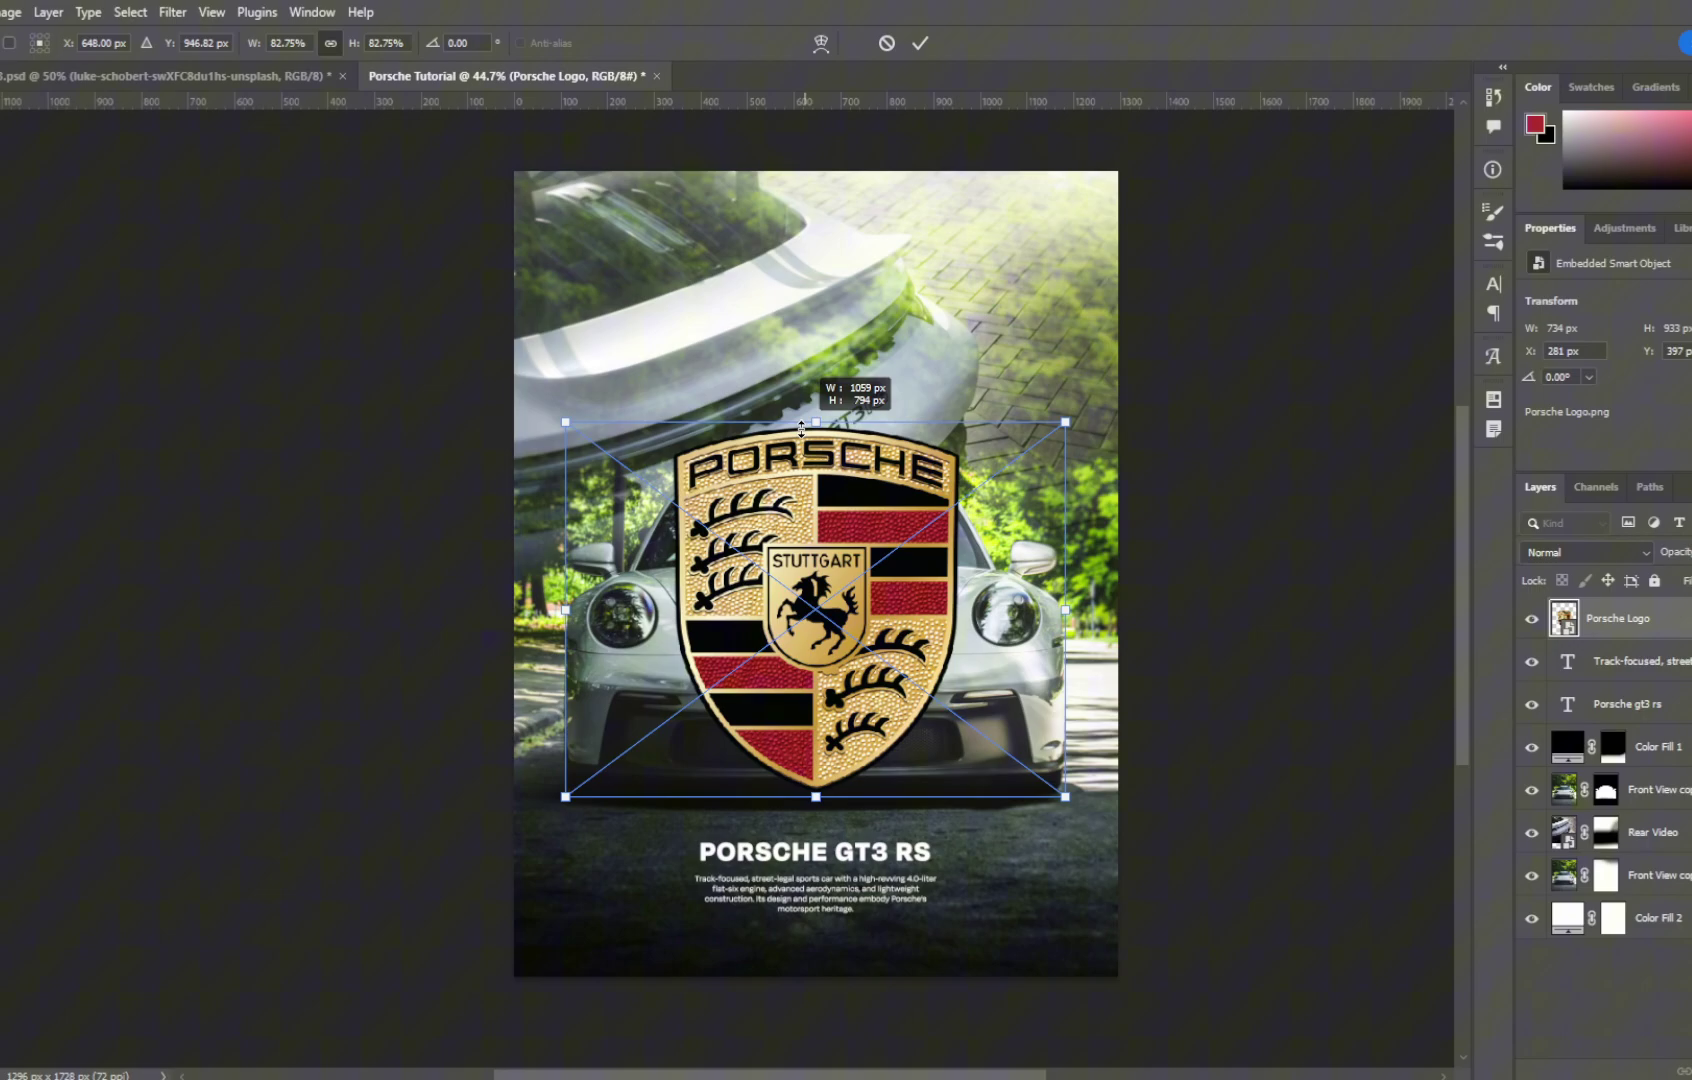
# Step: Show the Porsche Logo and scale it down to a small badge centred beneath the description text
pyautogui.moveTo(816, 415); pyautogui.dragTo(870, 685)
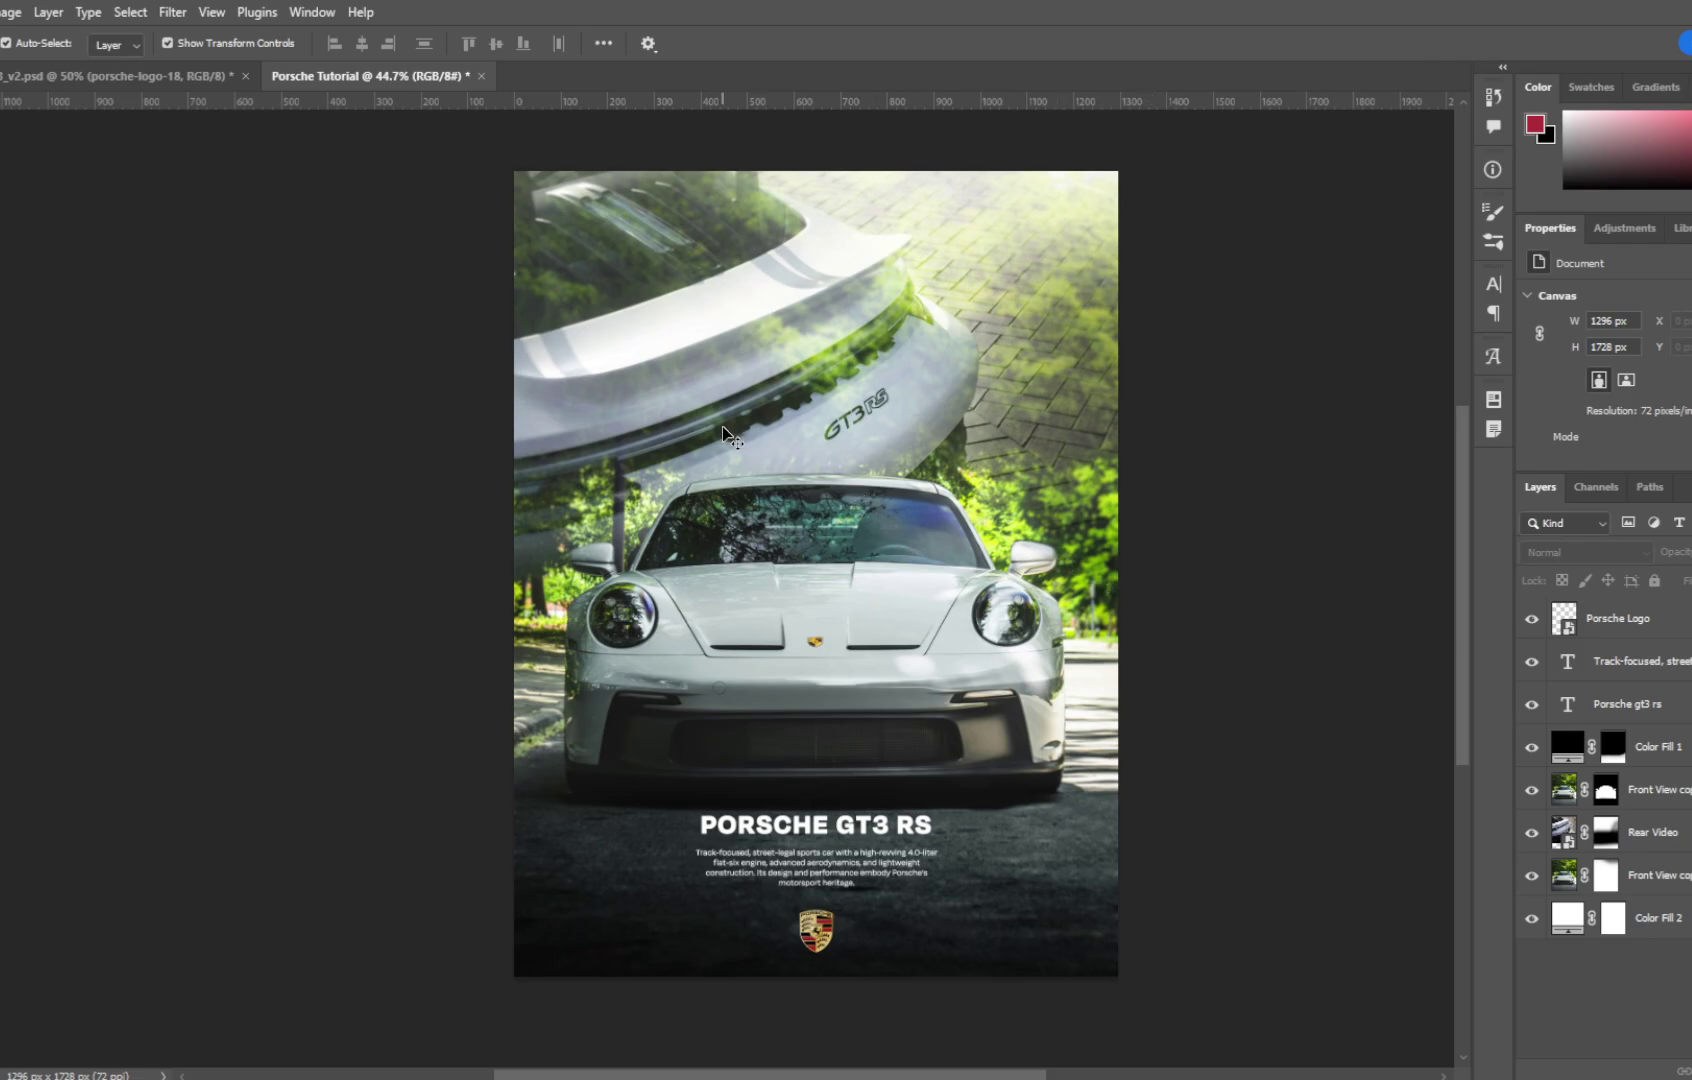
# Step: Replace the old texts and logo with the title, line, description and logo copied from the v2 poster document, placed along the bottom margin
pyautogui.click(100, 77)
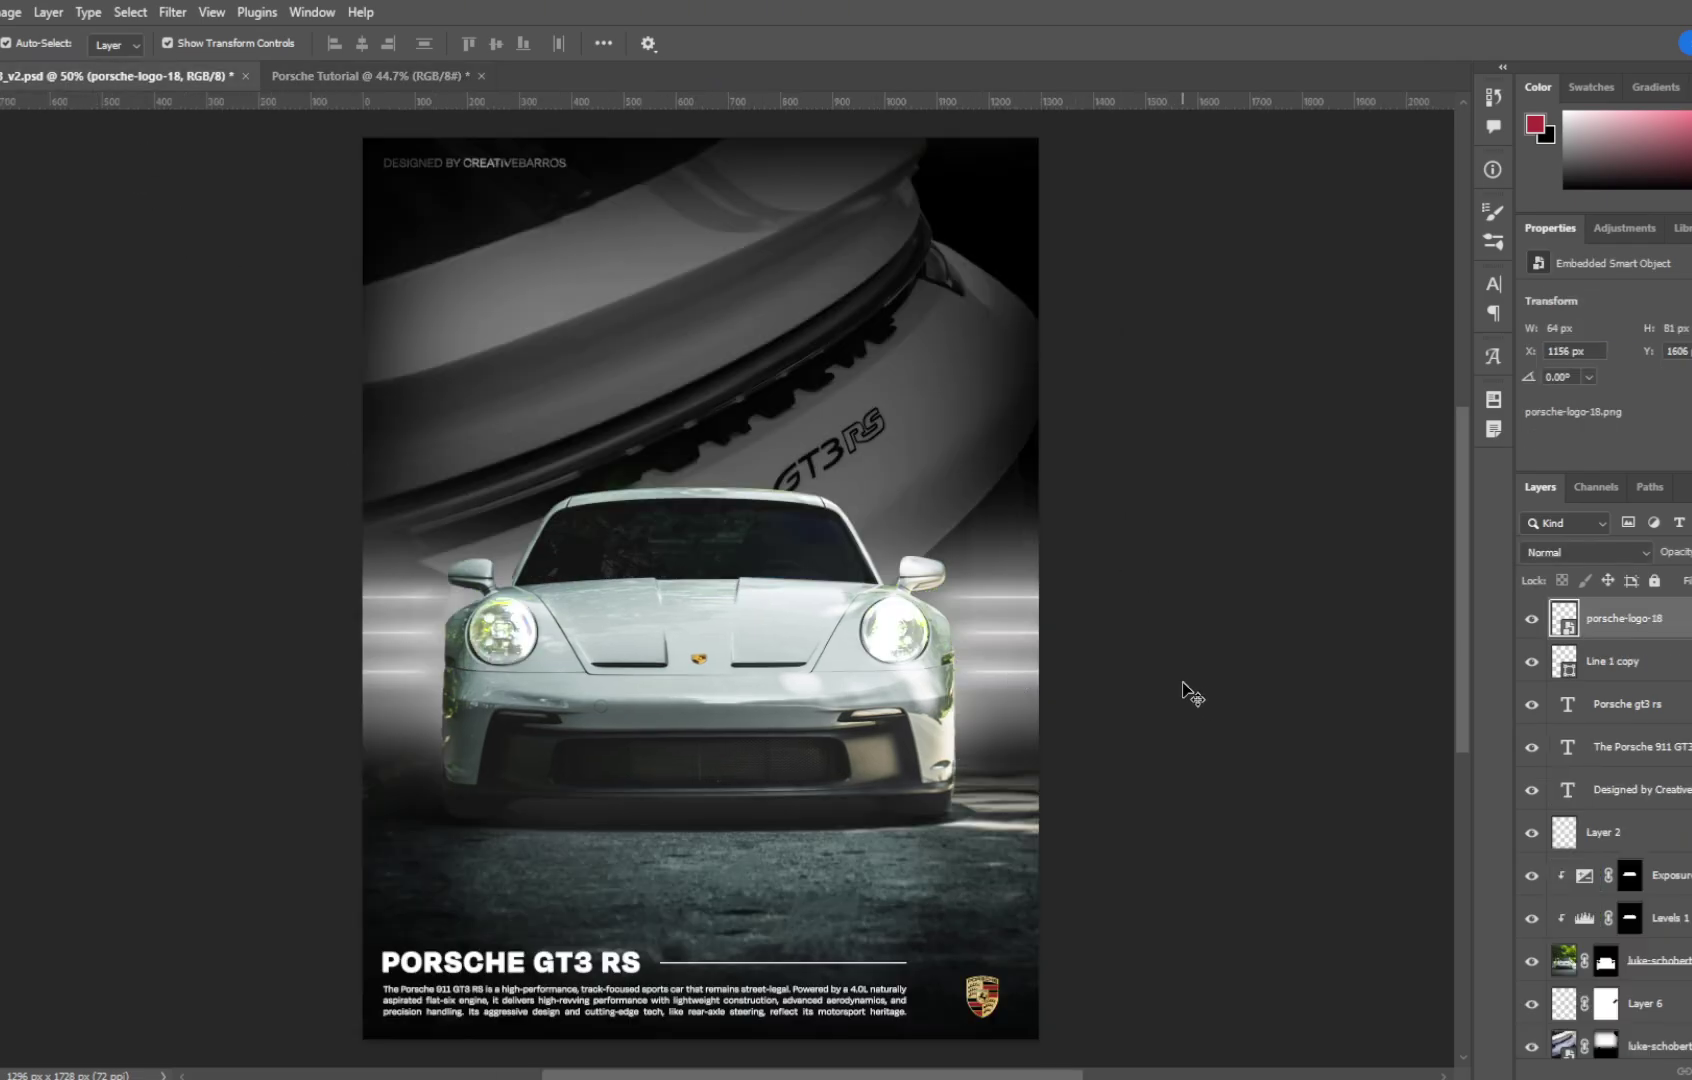
pyautogui.hotkey('ctrl', 'Tab')
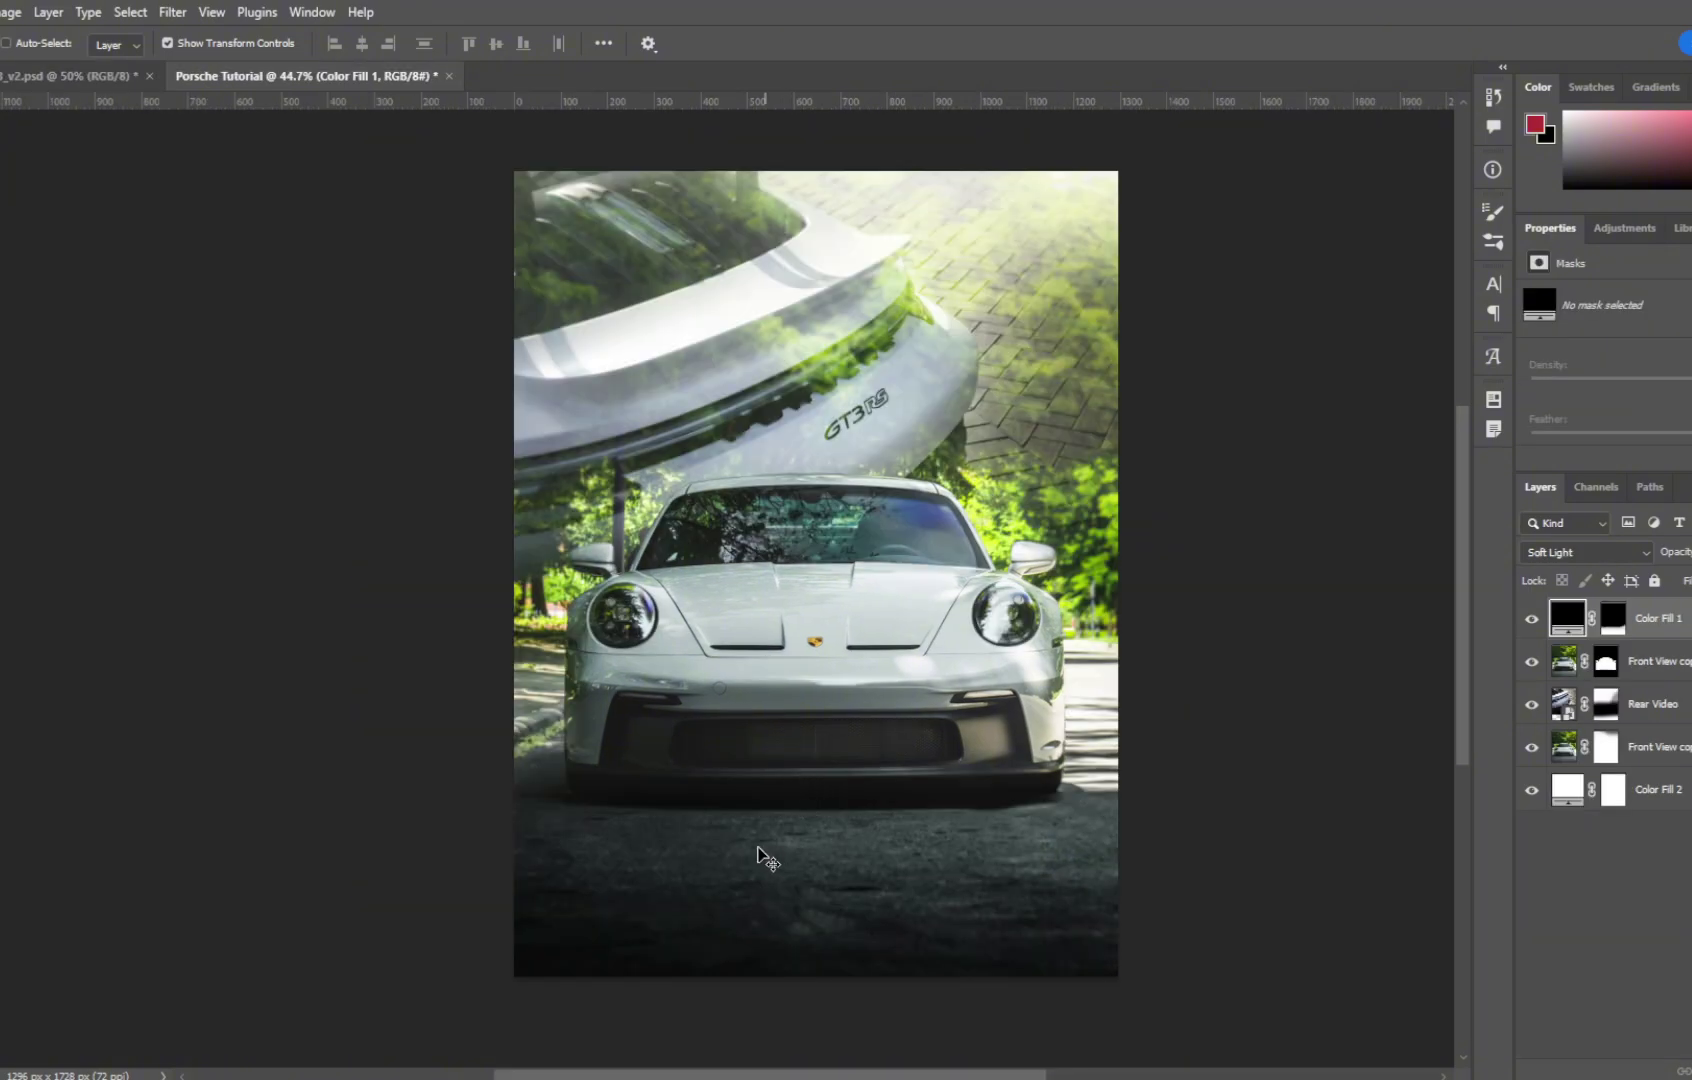
pyautogui.hotkey('ctrl', 'v')
pyautogui.moveTo(700, 563); pyautogui.dragTo(705, 912)
pyautogui.hotkey('ctrl', ';')
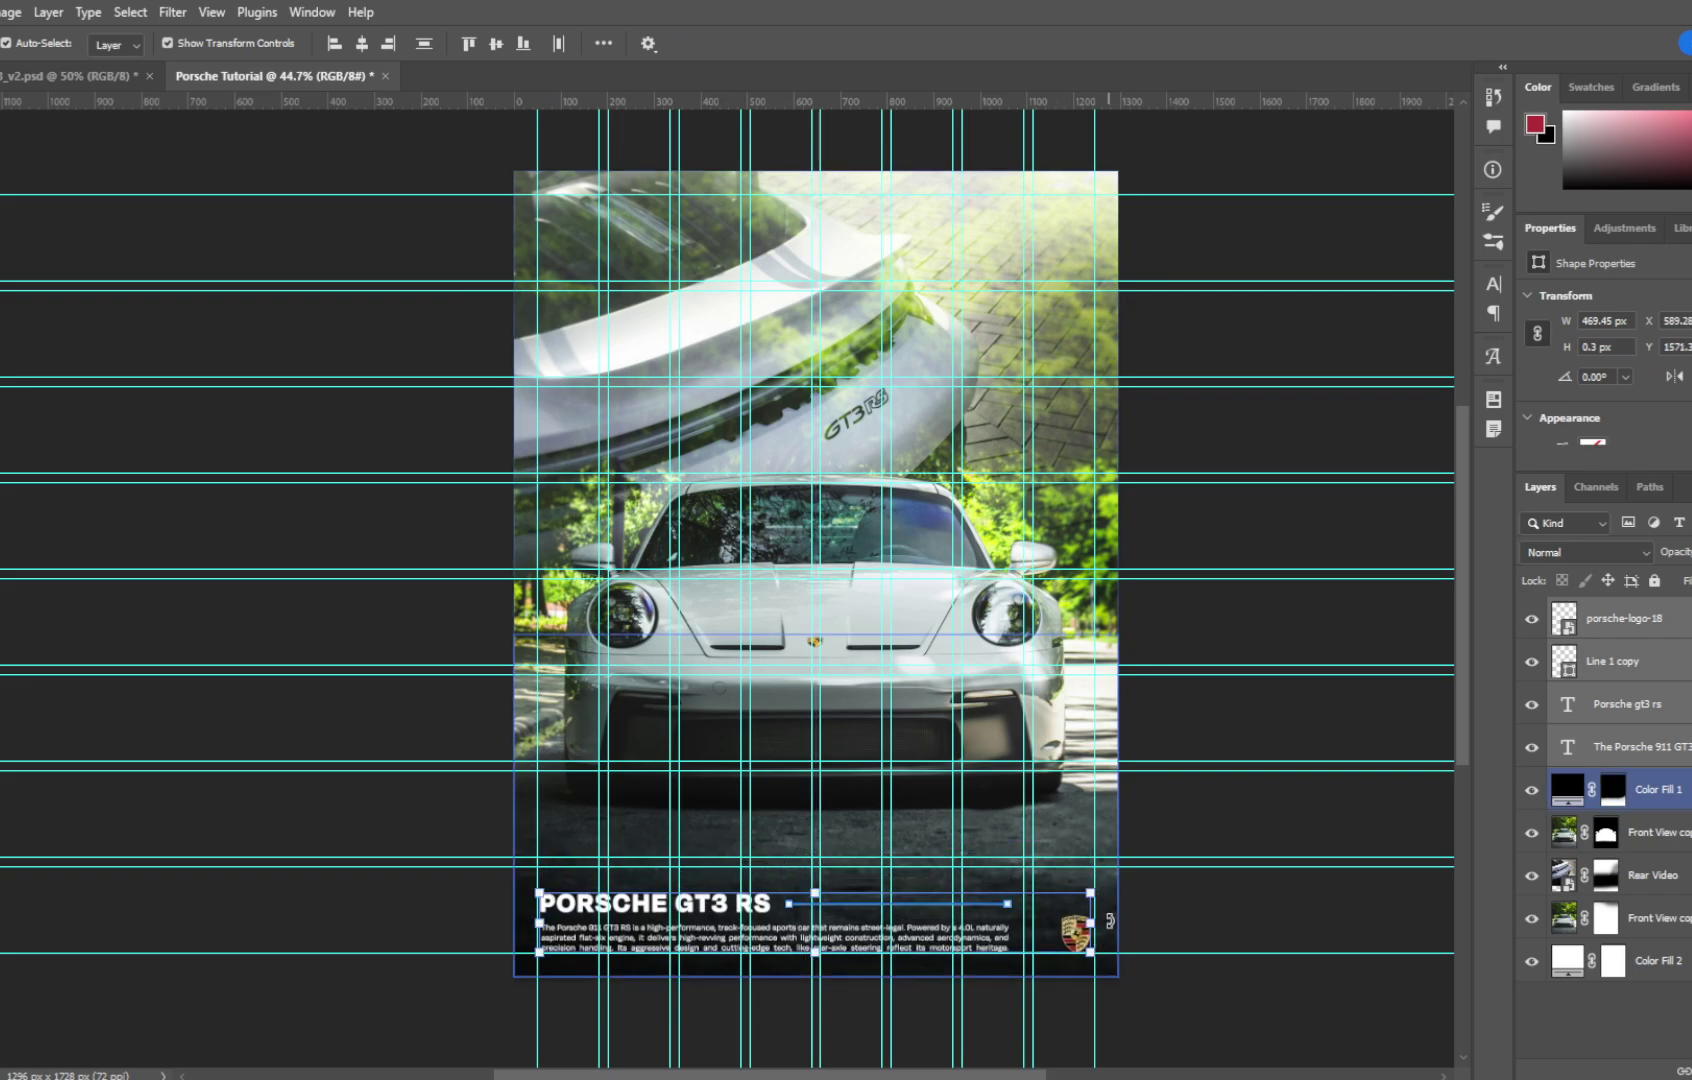
# Step: Compare with the v2 poster document, and change the bottom Color Fill 2 layer to black
pyautogui.hotkey('ctrl', 'Tab')
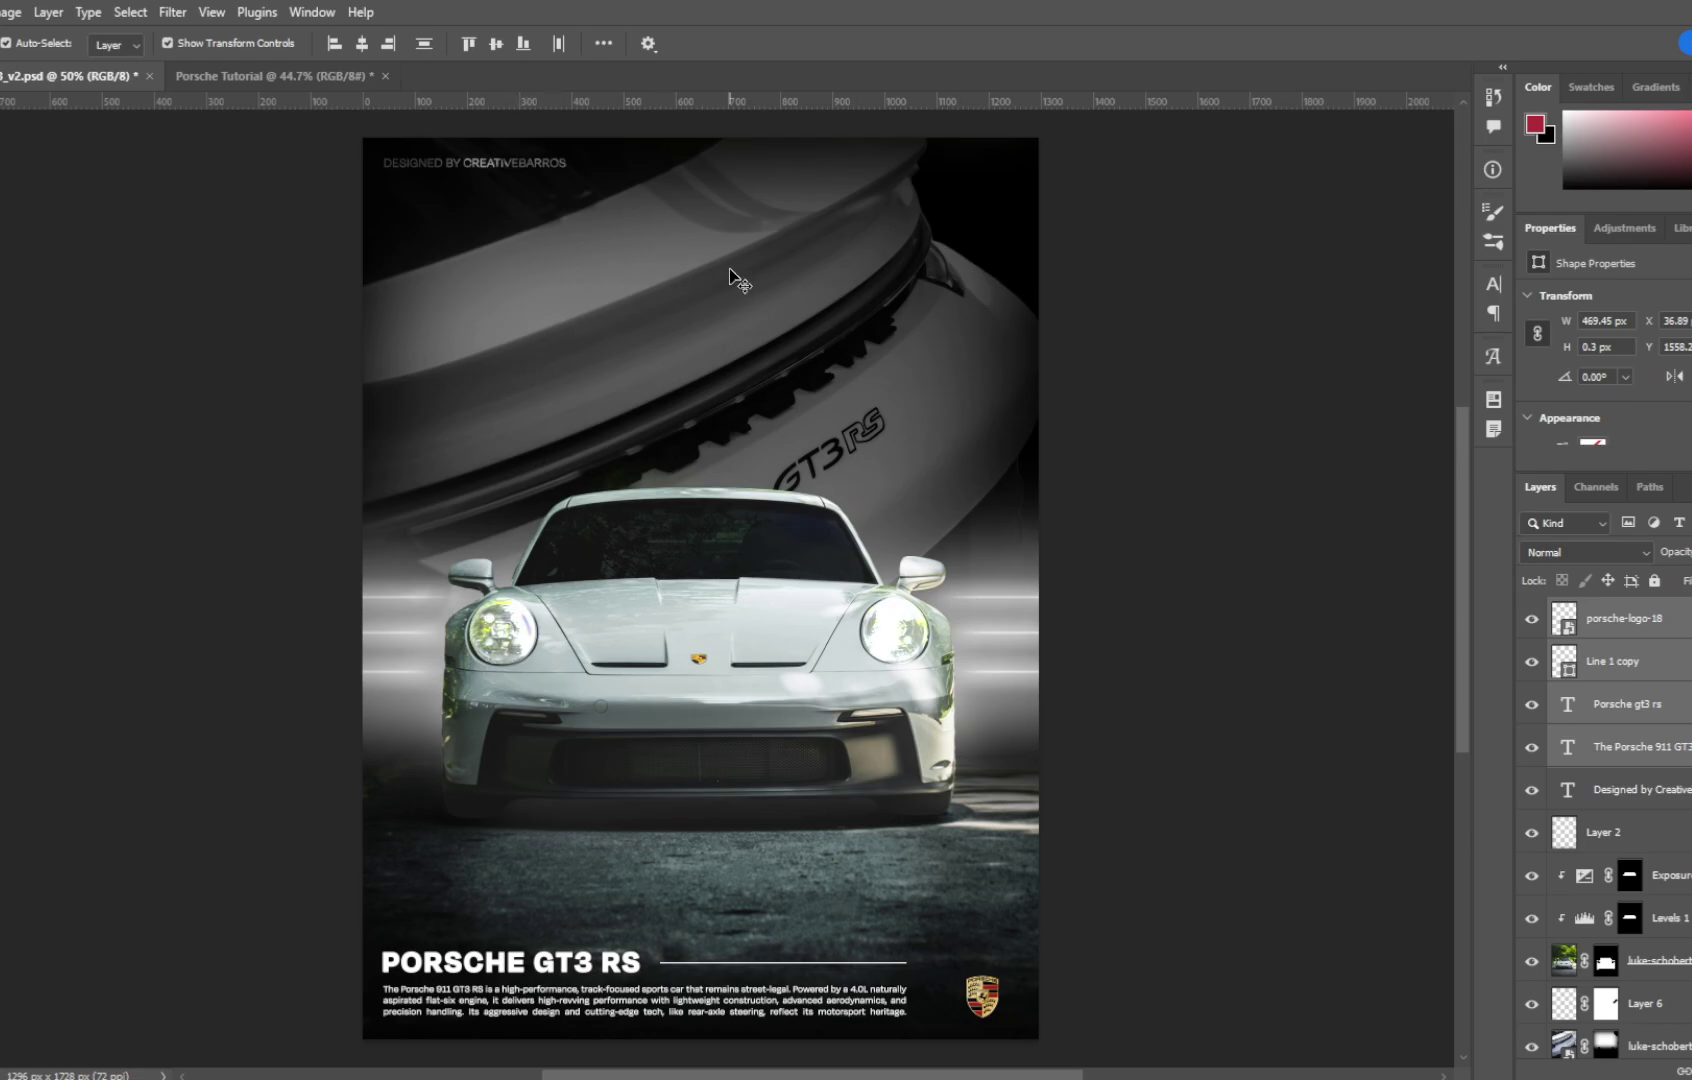
pyautogui.click(240, 75)
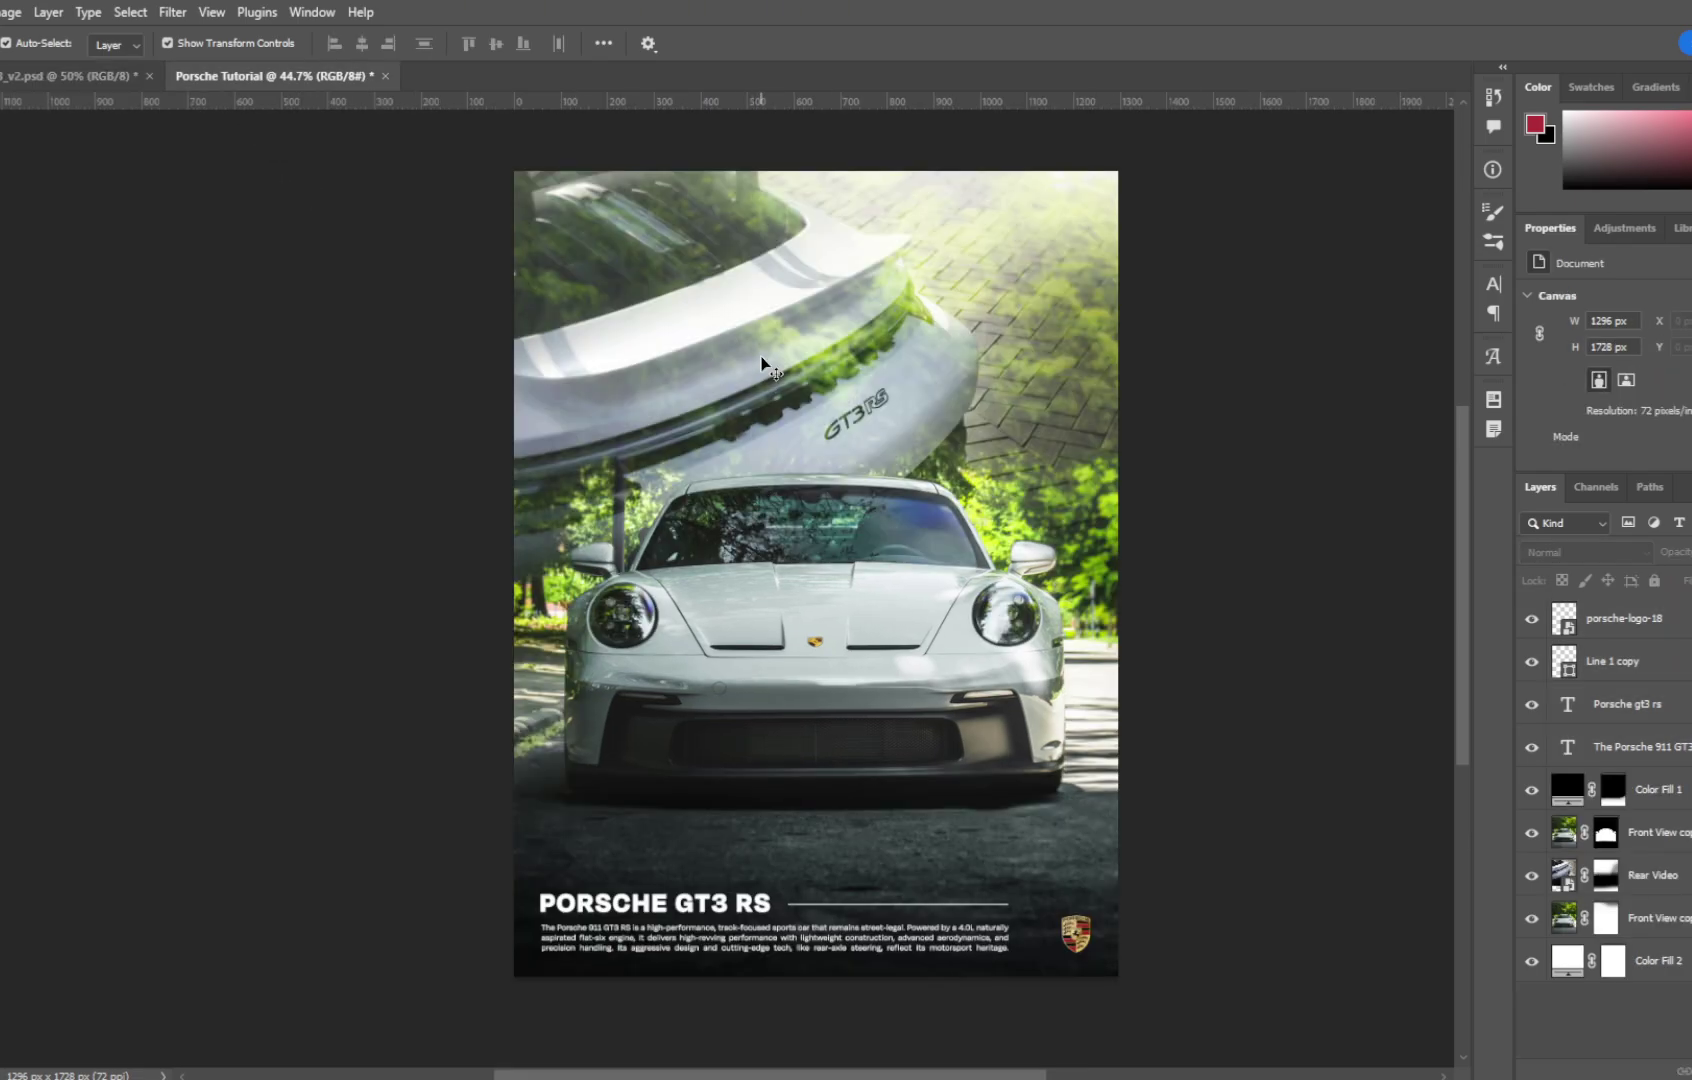
pyautogui.click(1034, 282)
pyautogui.doubleClick(1568, 961)
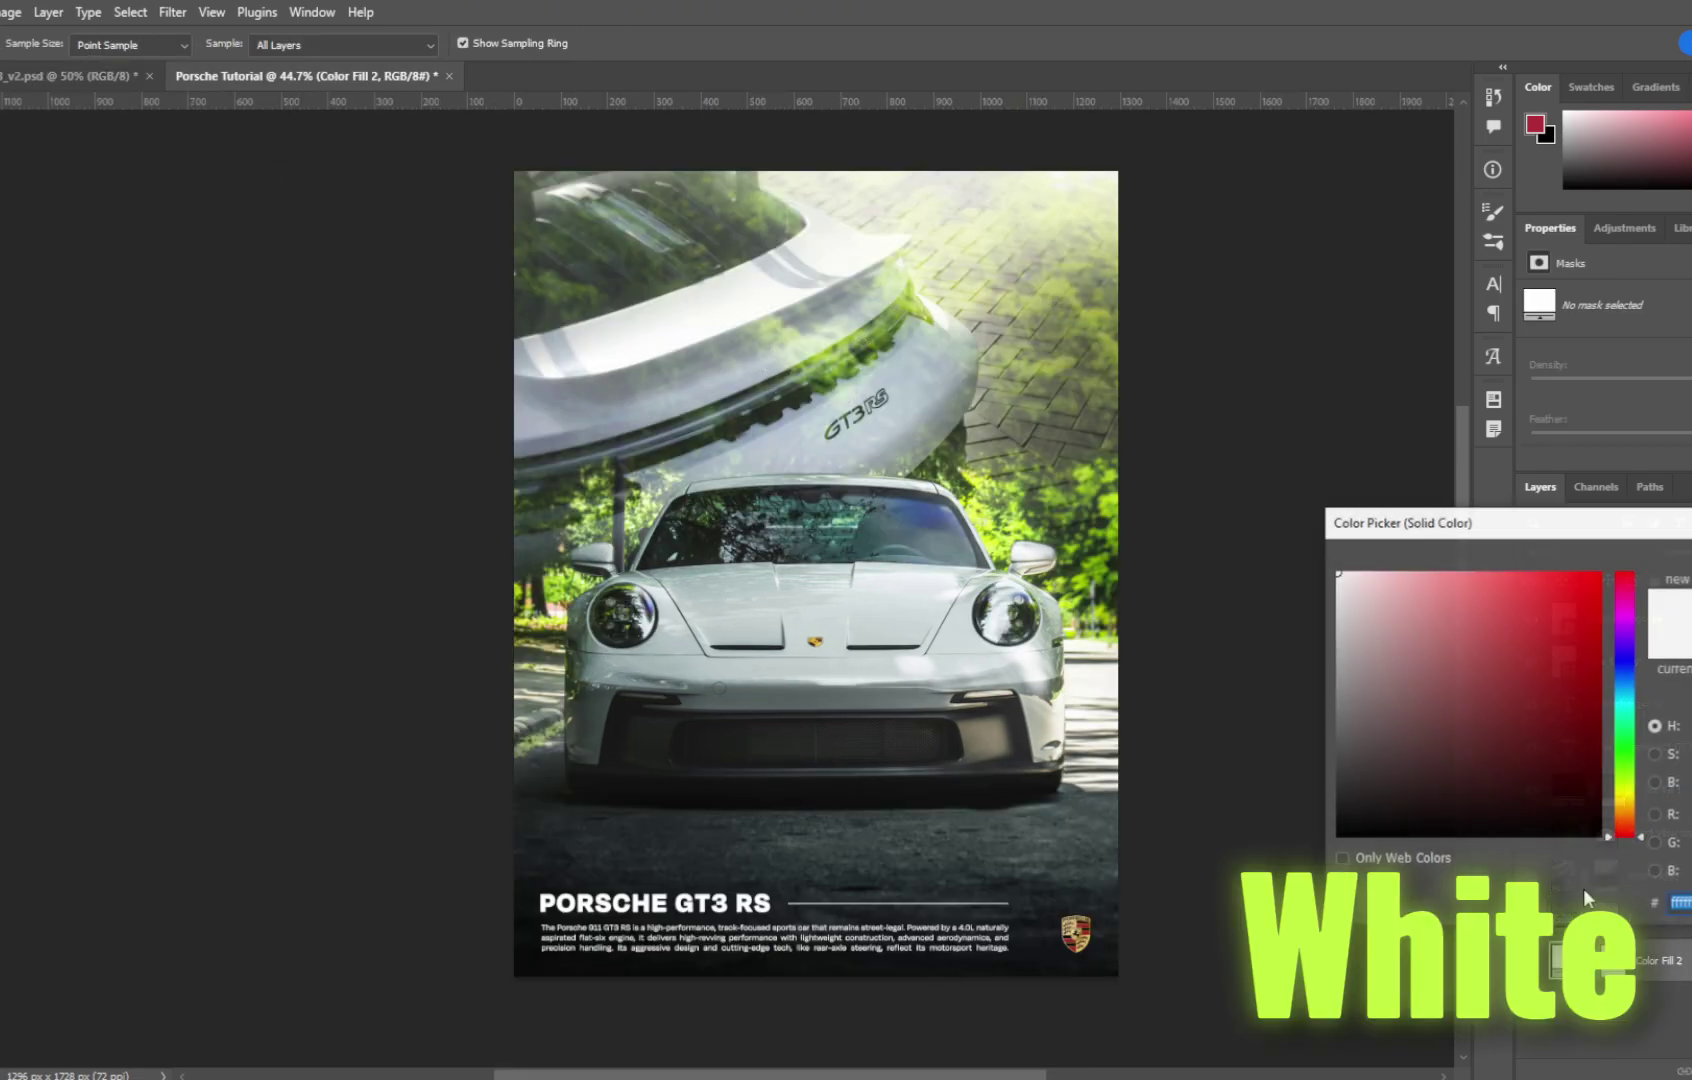
pyautogui.moveTo(1470, 790); pyautogui.dragTo(1138, 950)
pyautogui.press('Return')
# Step: Enlarge the Rear Video photo to 1623 px wide, extending it past the poster's right edge
pyautogui.keyDown('ctrl'); pyautogui.click(1047, 481); pyautogui.keyUp('ctrl')
pyautogui.hotkey('ctrl', 't')
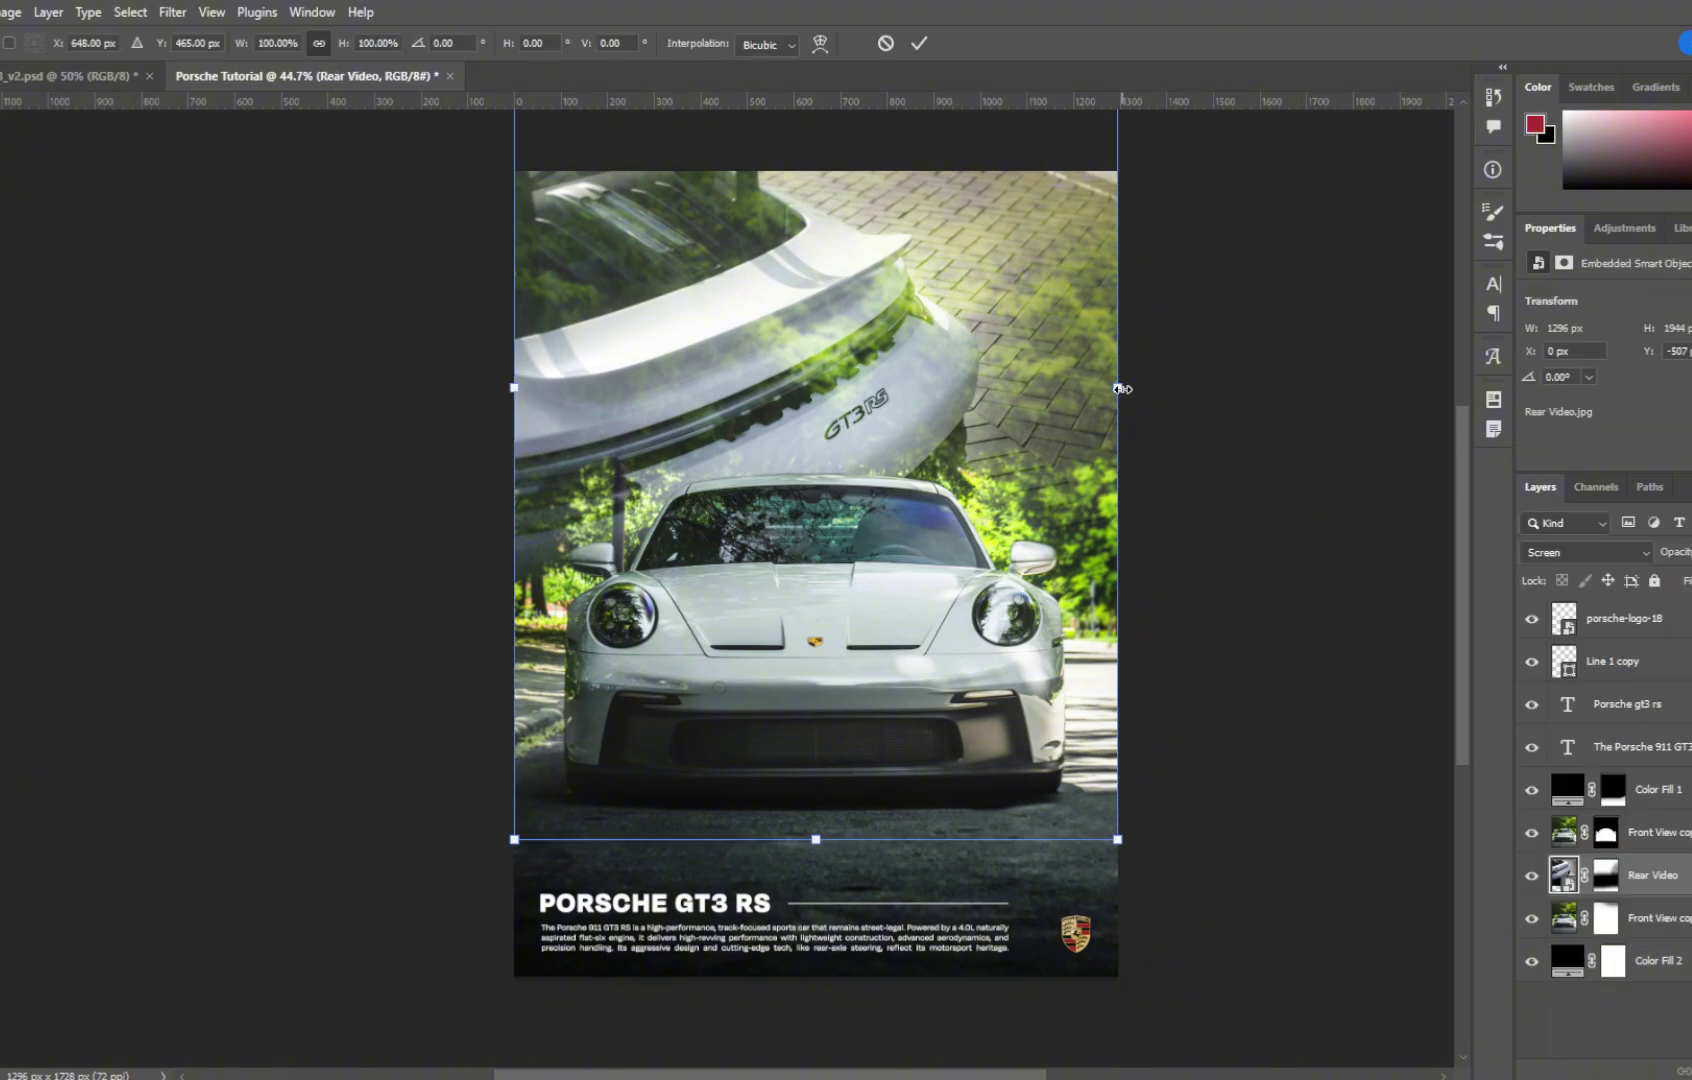
pyautogui.moveTo(1121, 389); pyautogui.dragTo(1270, 388)
pyautogui.press('Return')
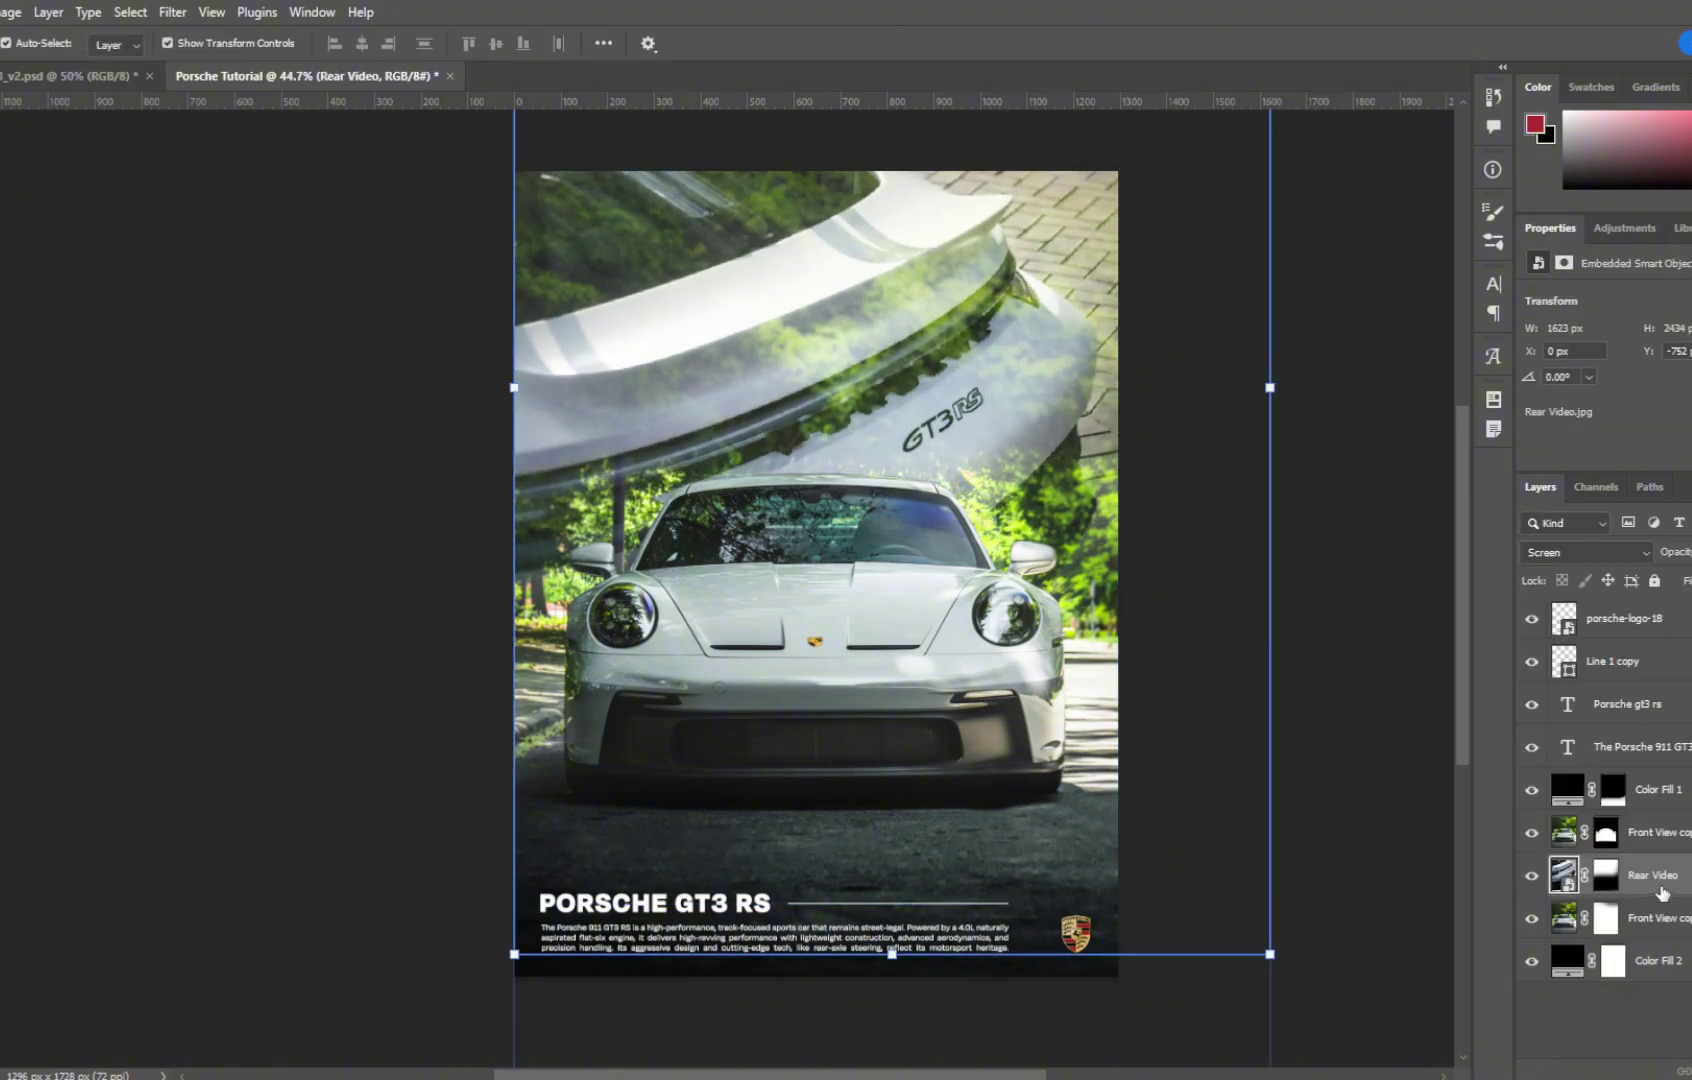
# Step: Delete Rear Video's layer mask and create a new one isolating the rear car with Select and Mask
pyautogui.click(1606, 876)
pyautogui.rightClick(1608, 877)
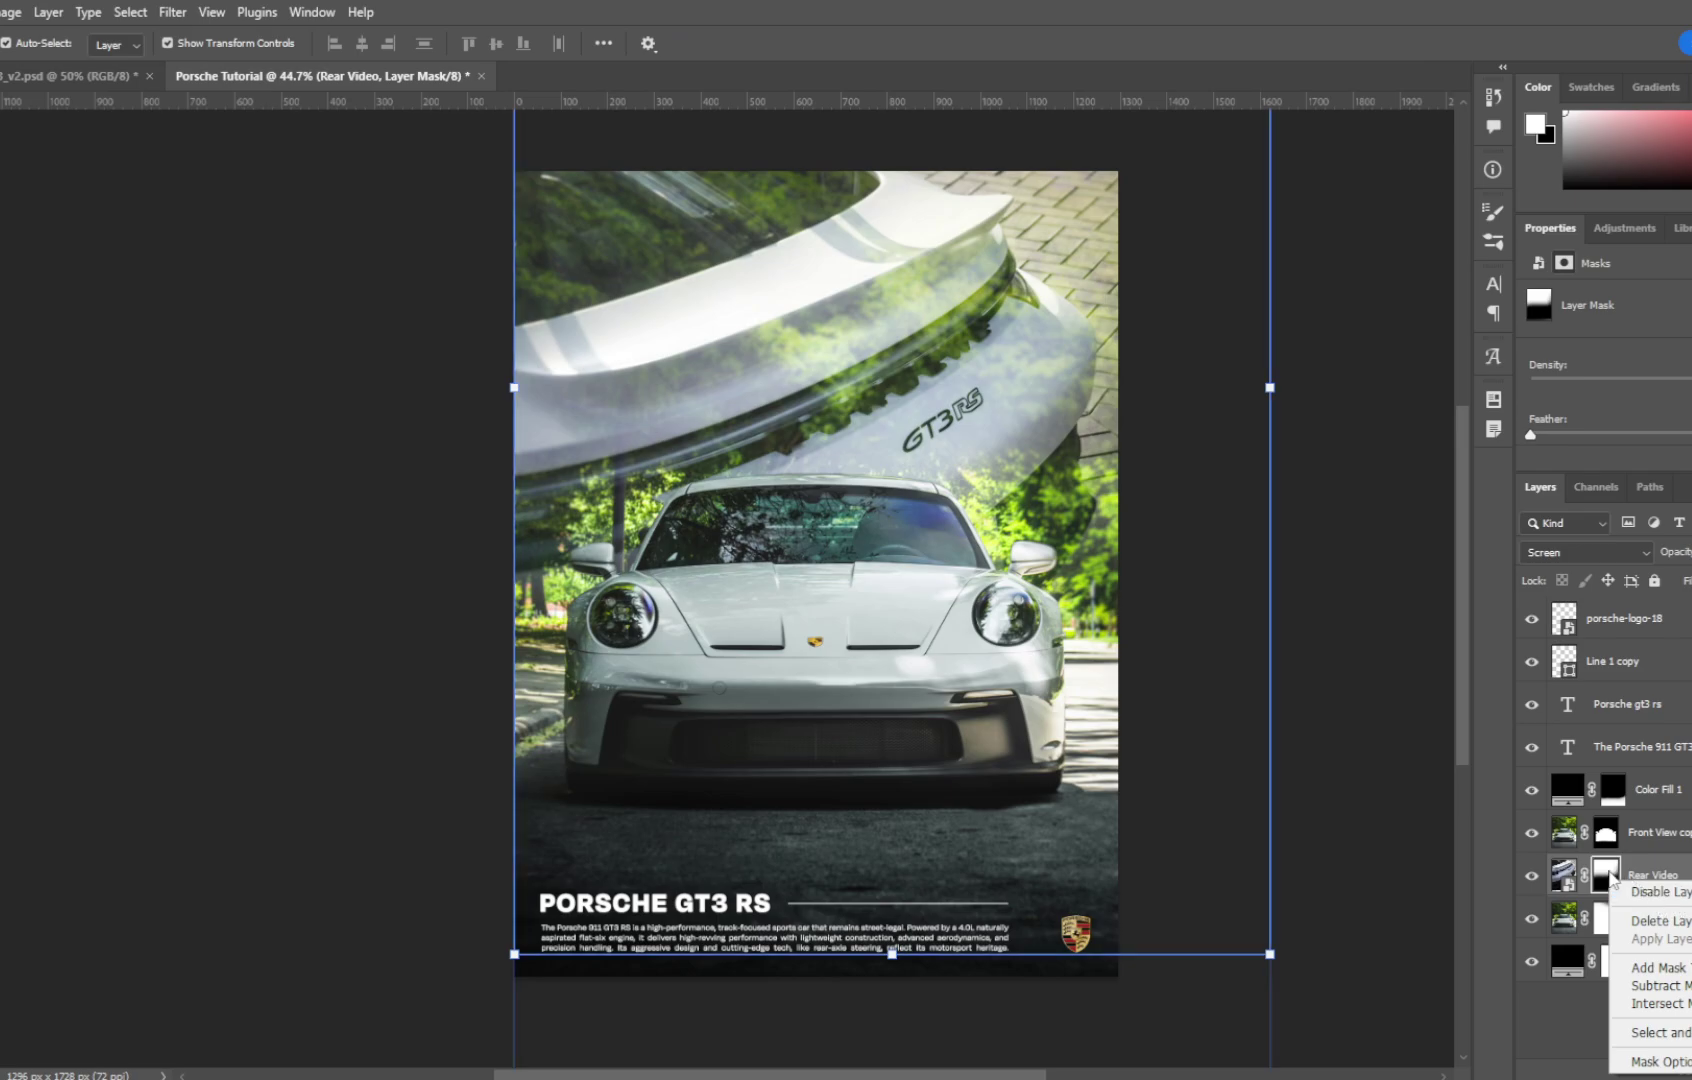
pyautogui.click(1660, 920)
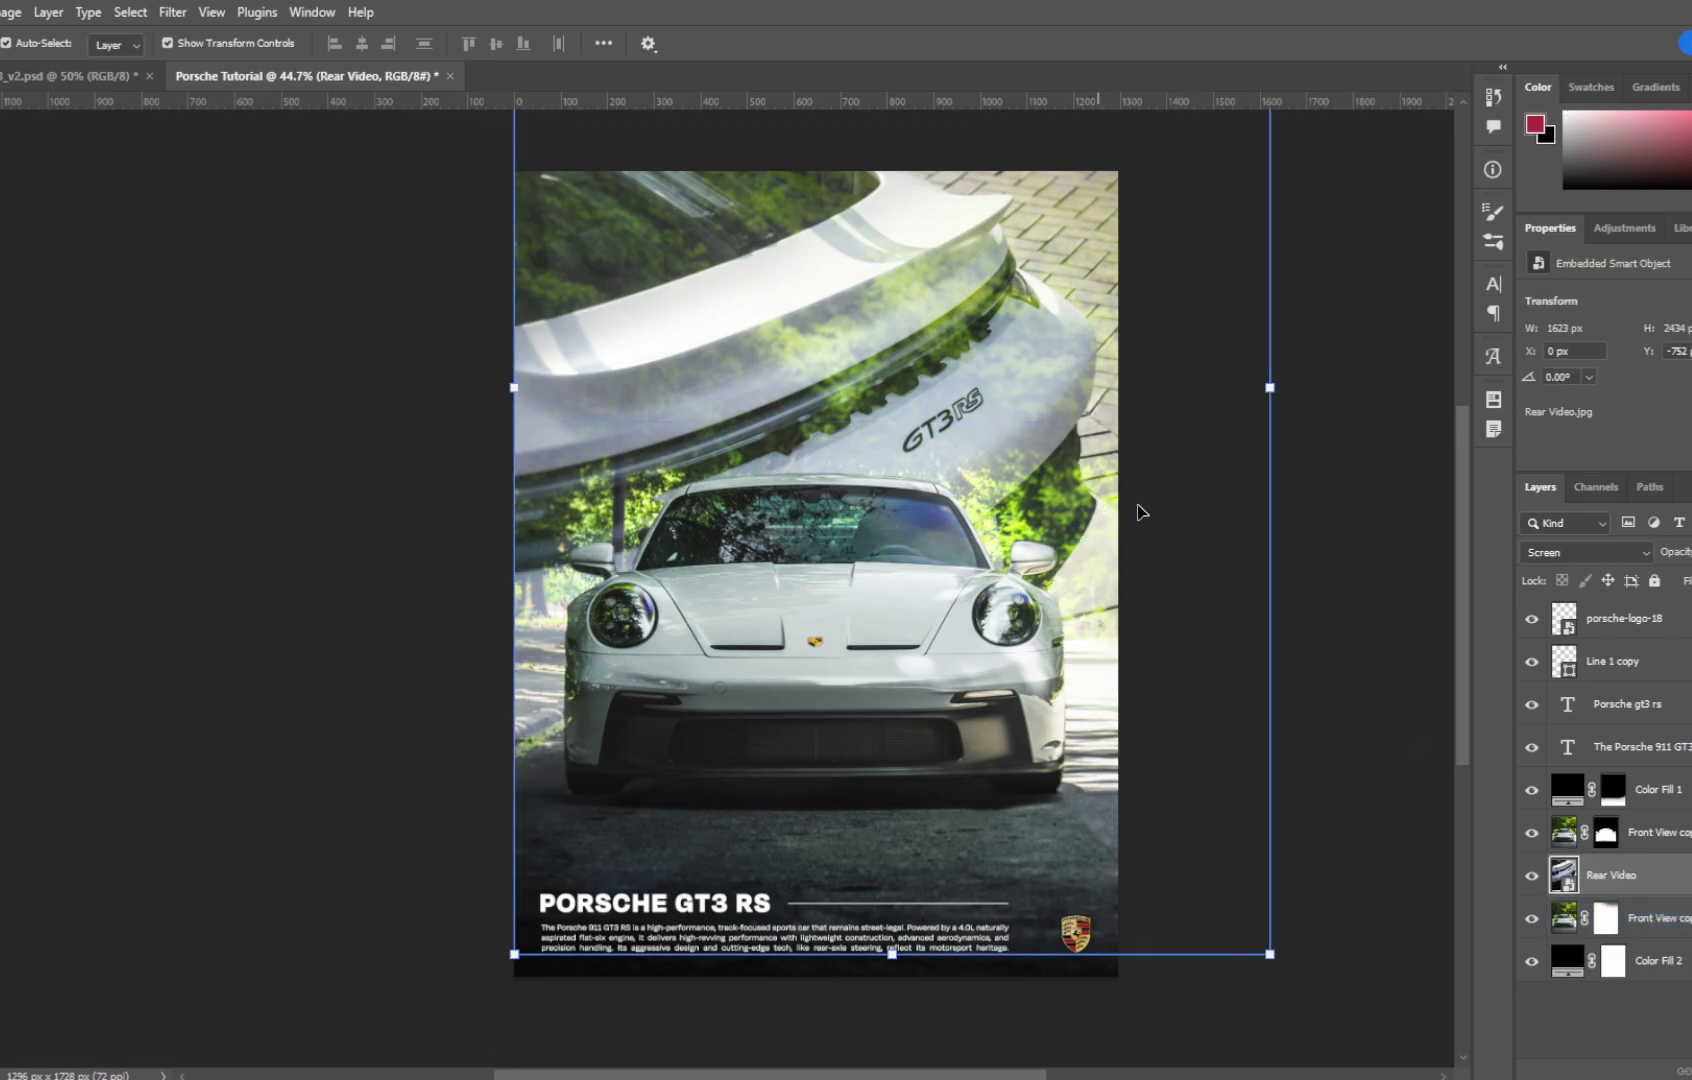
pyautogui.click(130, 12)
pyautogui.click(190, 308)
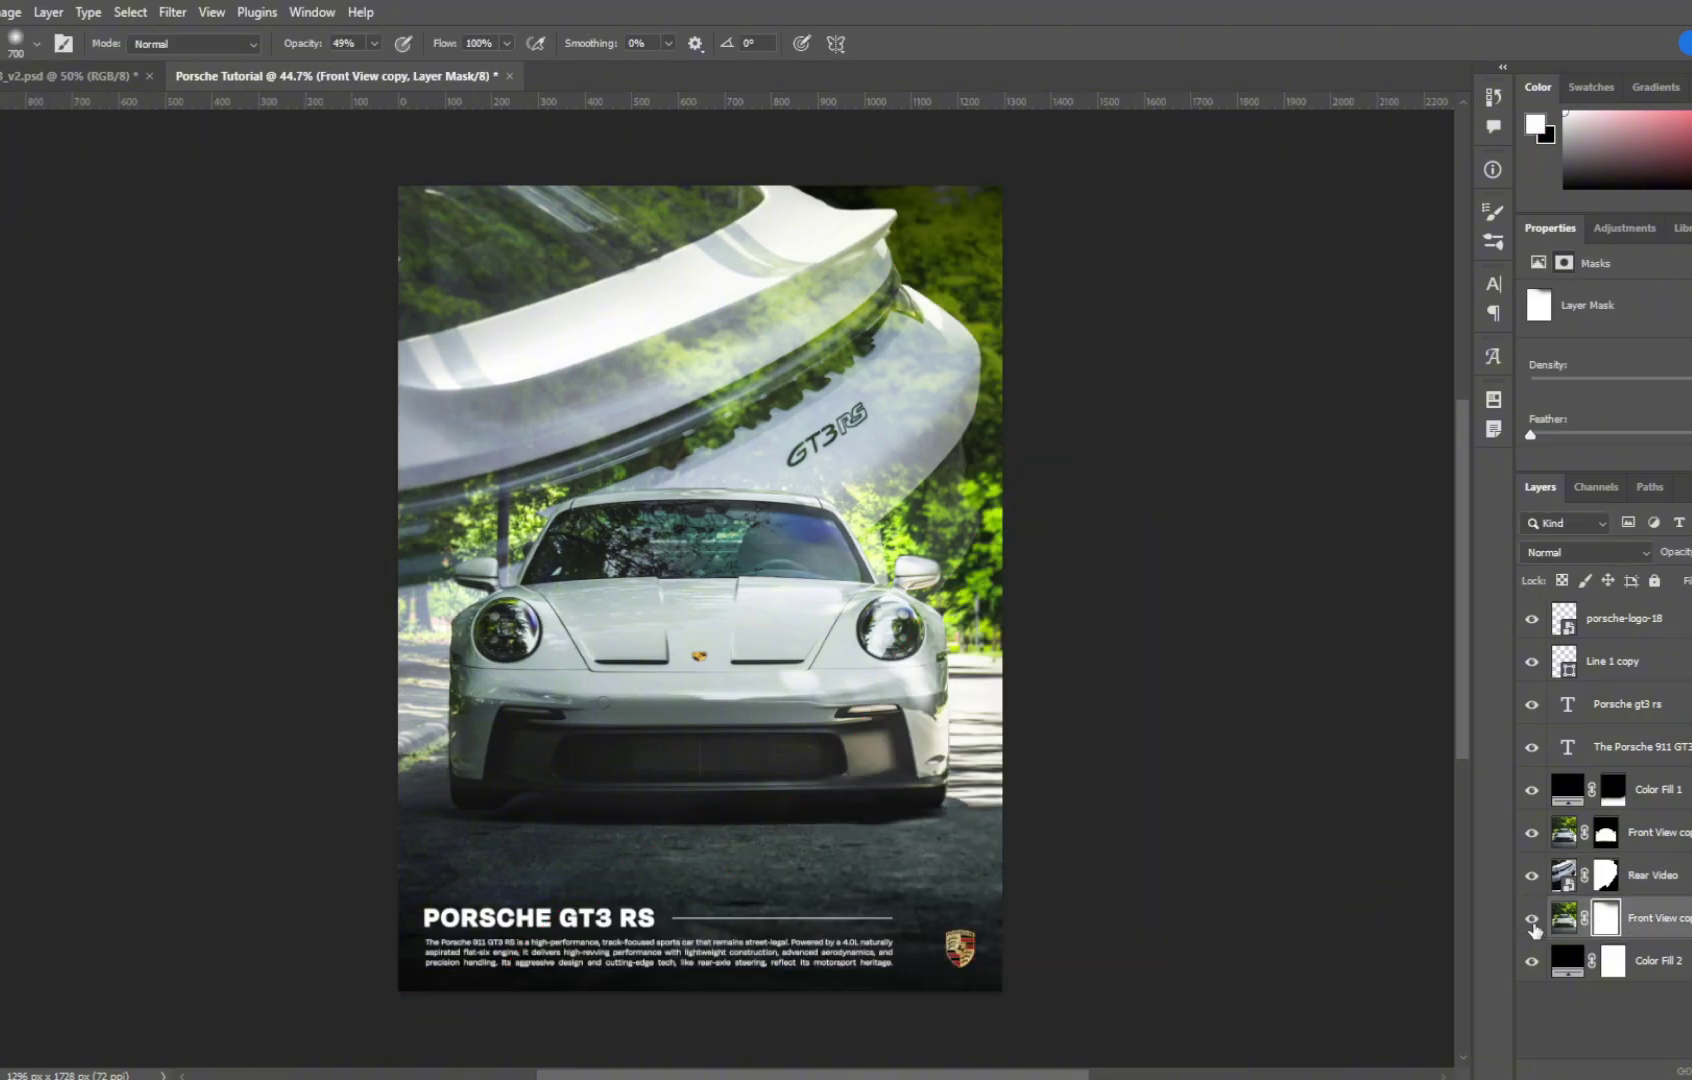
# Step: Set the brush opacity to 100% and paint Front View copy's mask fully white to restore the faded trees at the top
pyautogui.click(1532, 922)
pyautogui.click(1532, 922)
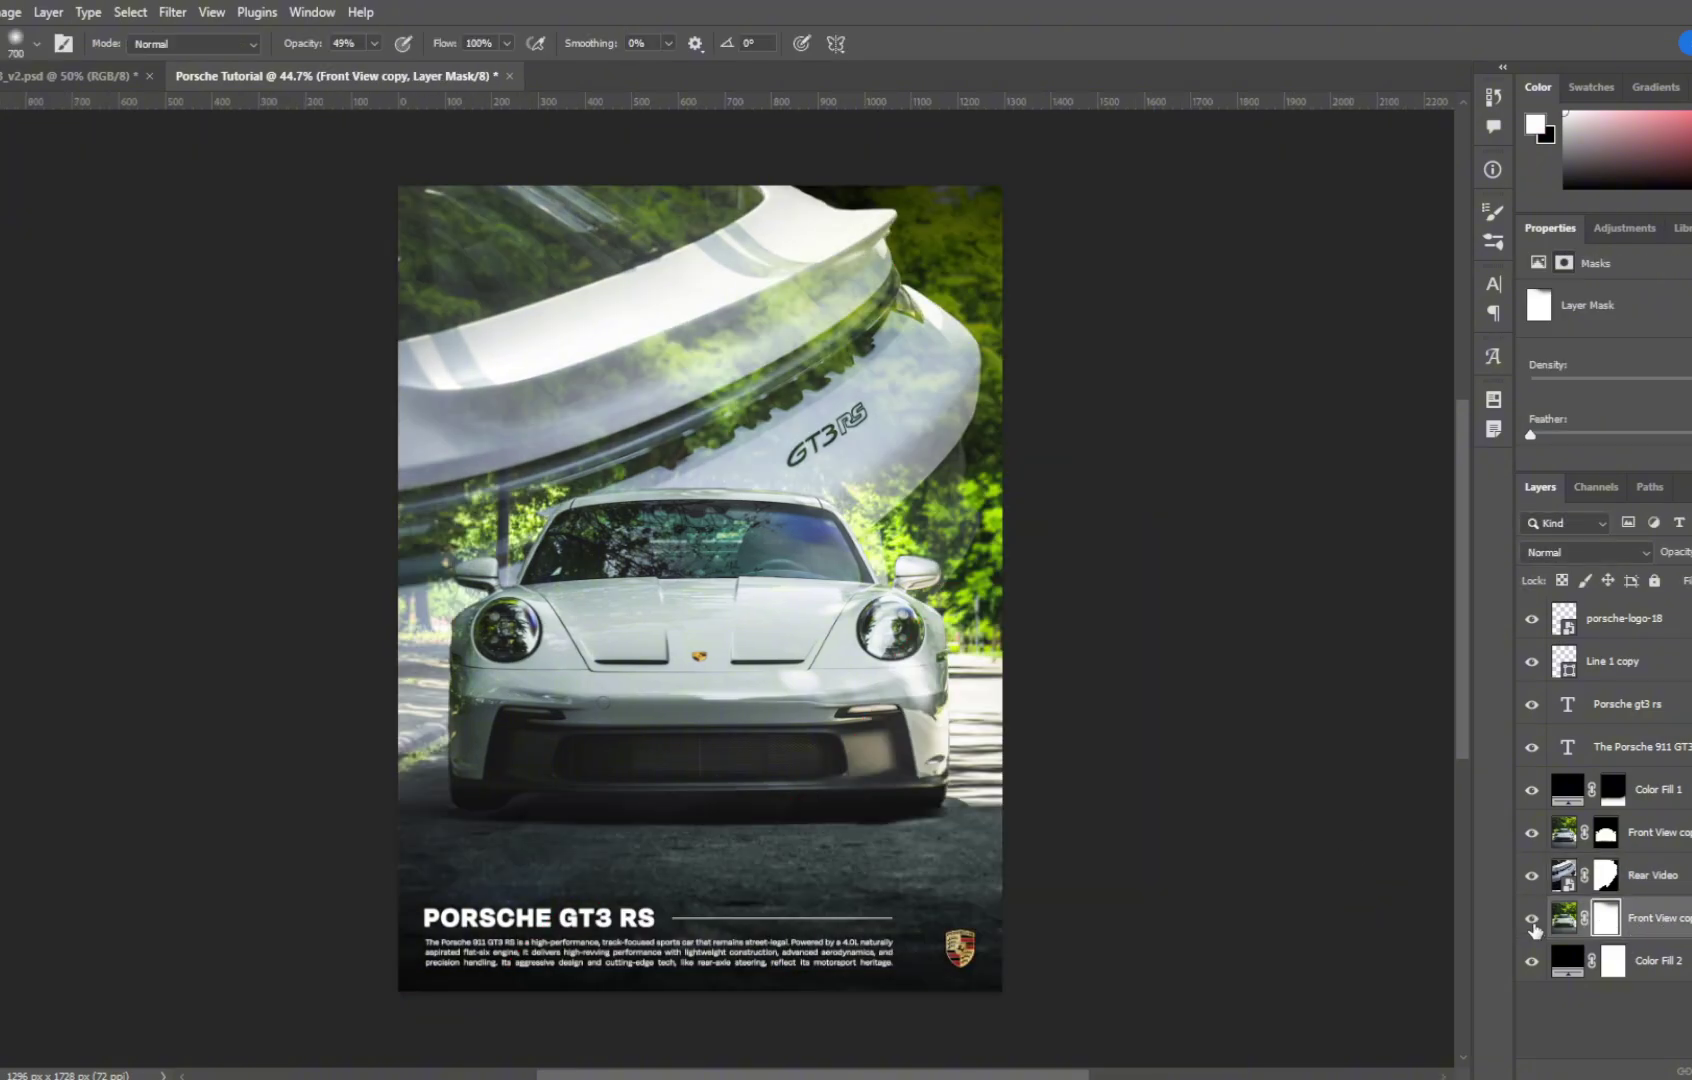
pyautogui.click(375, 44)
pyautogui.moveTo(377, 67); pyautogui.dragTo(422, 67)
pyautogui.click(370, 44)
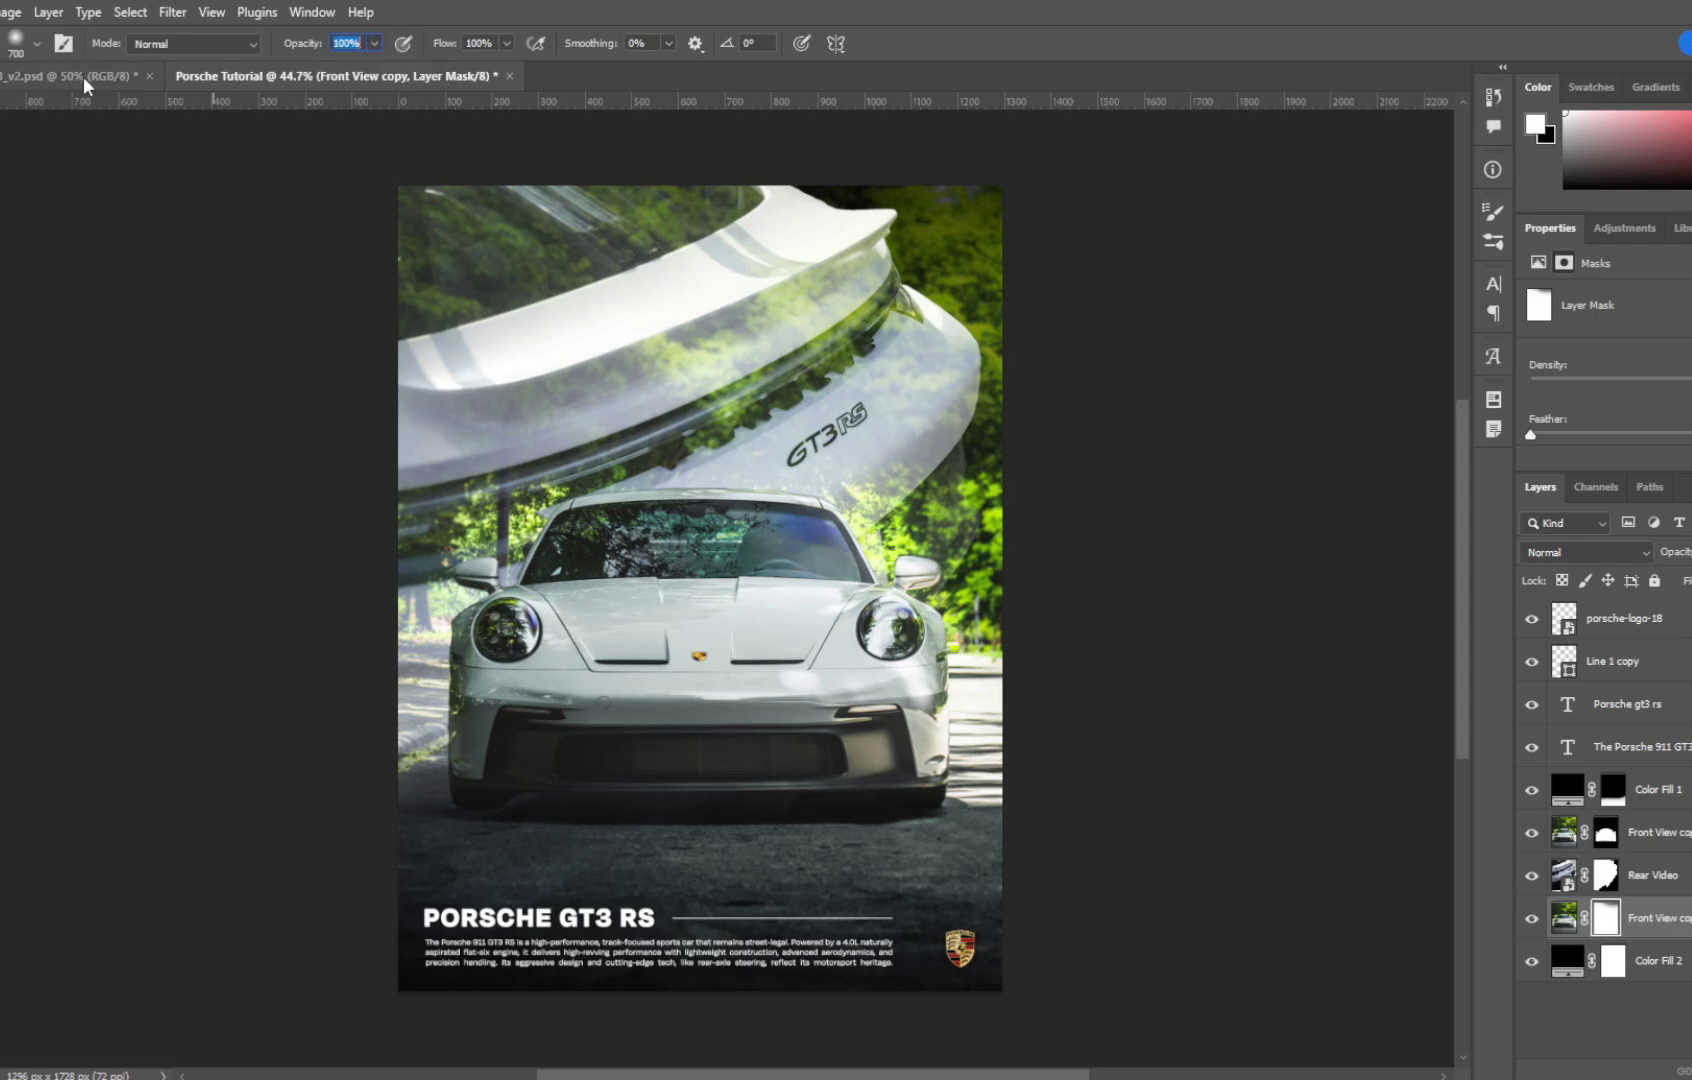
pyautogui.click(36, 44)
pyautogui.click(39, 47)
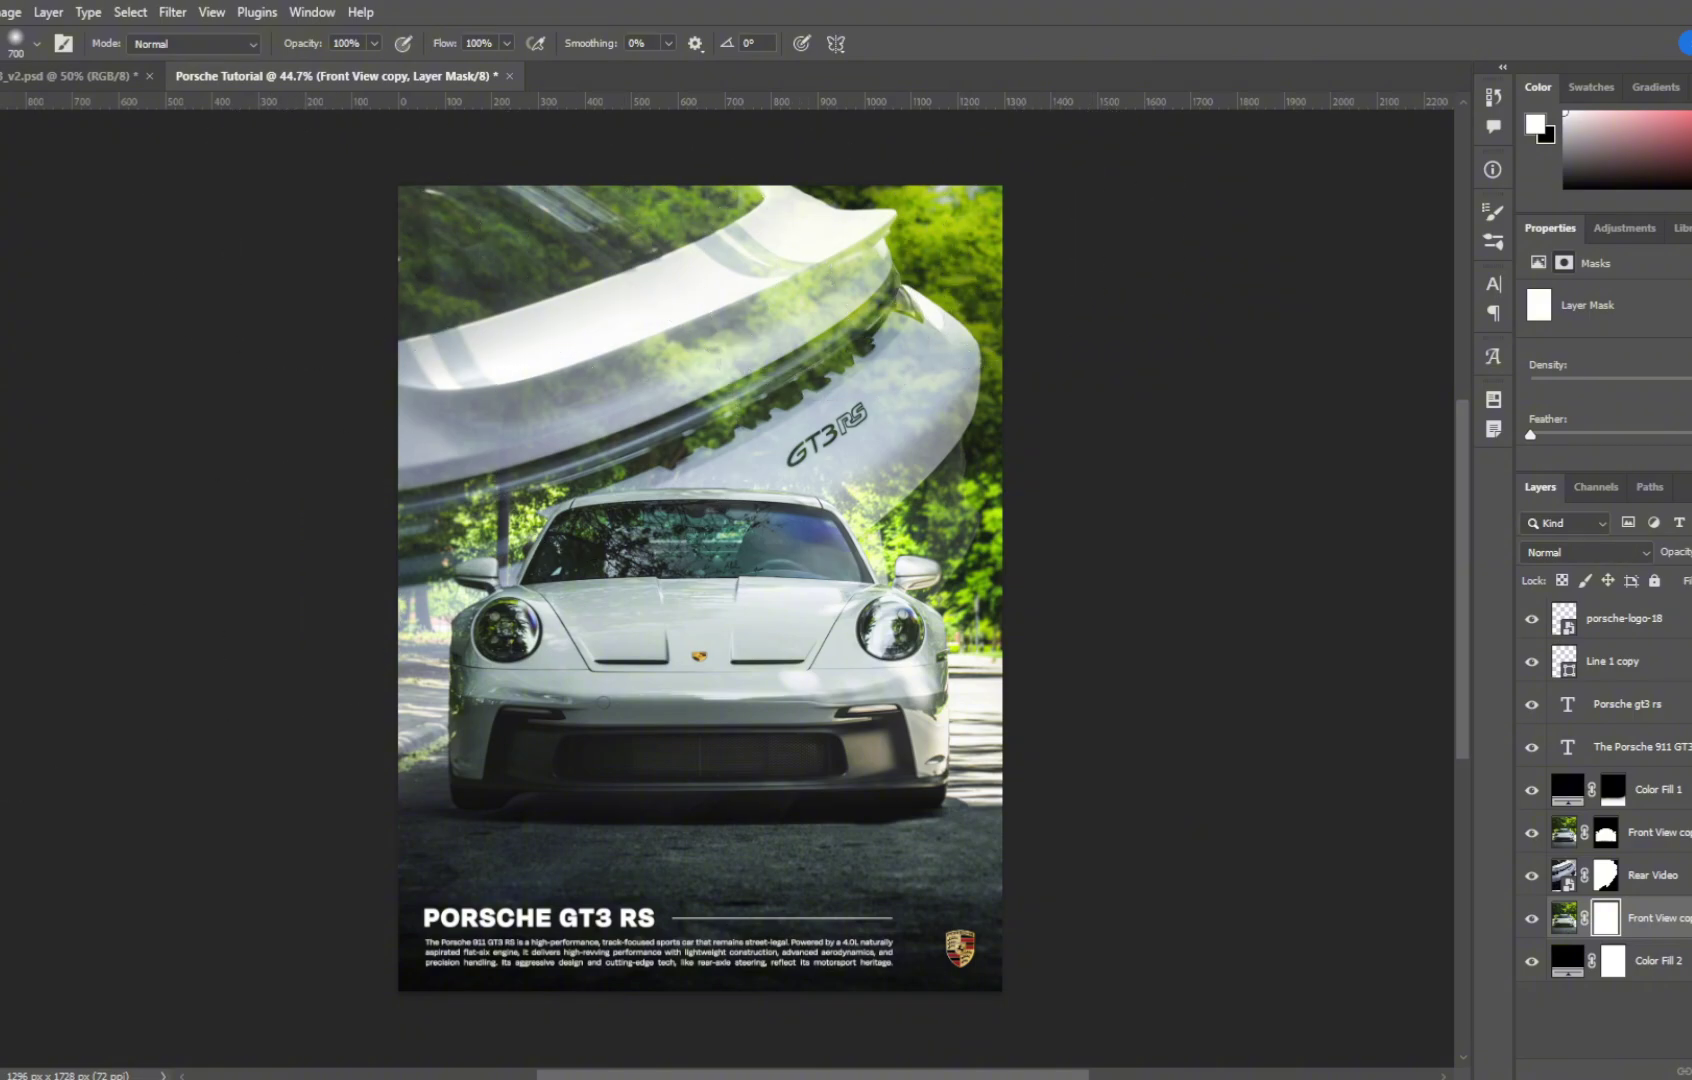
# Step: Paint the upper part of Front View copy's layer mask black to hide the trees around the cars
pyautogui.press('x')
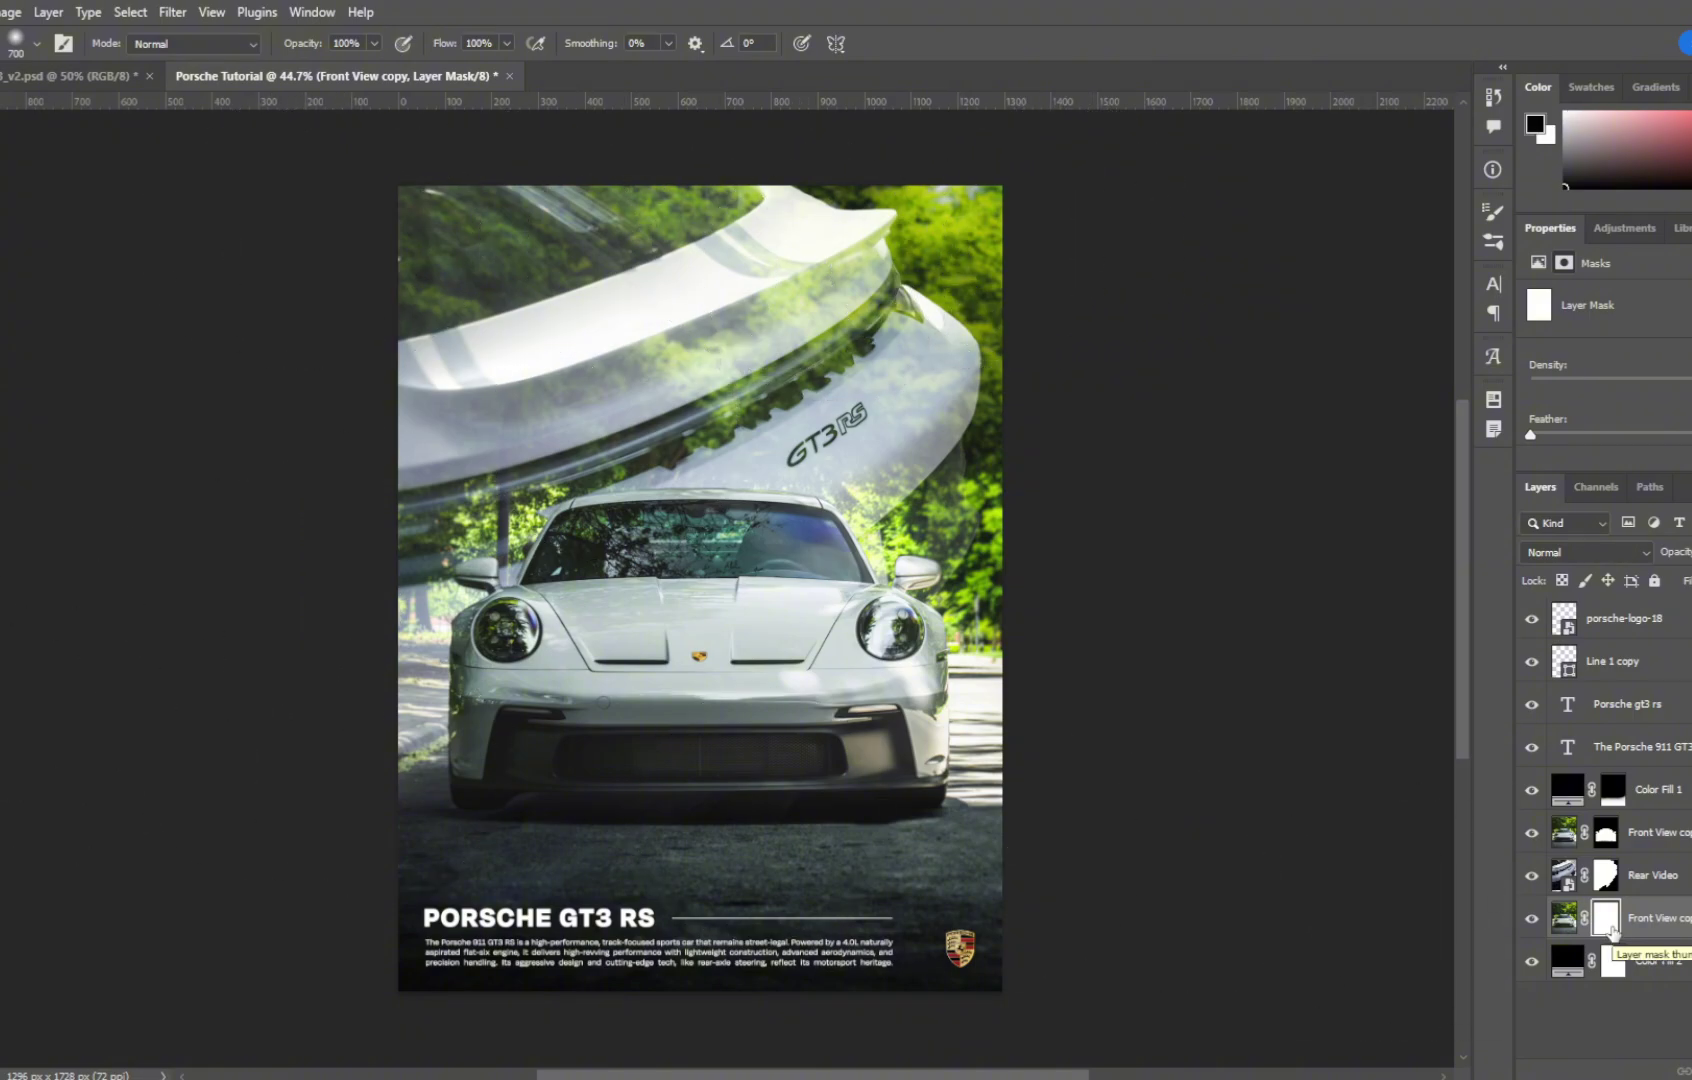
pyautogui.moveTo(370, 225)
pyautogui.mouseDown()
pyautogui.moveTo(1151, 243)
pyautogui.moveTo(623, 280)
pyautogui.moveTo(220, 335)
pyautogui.moveTo(883, 430)
pyautogui.moveTo(1184, 452)
pyautogui.mouseUp()
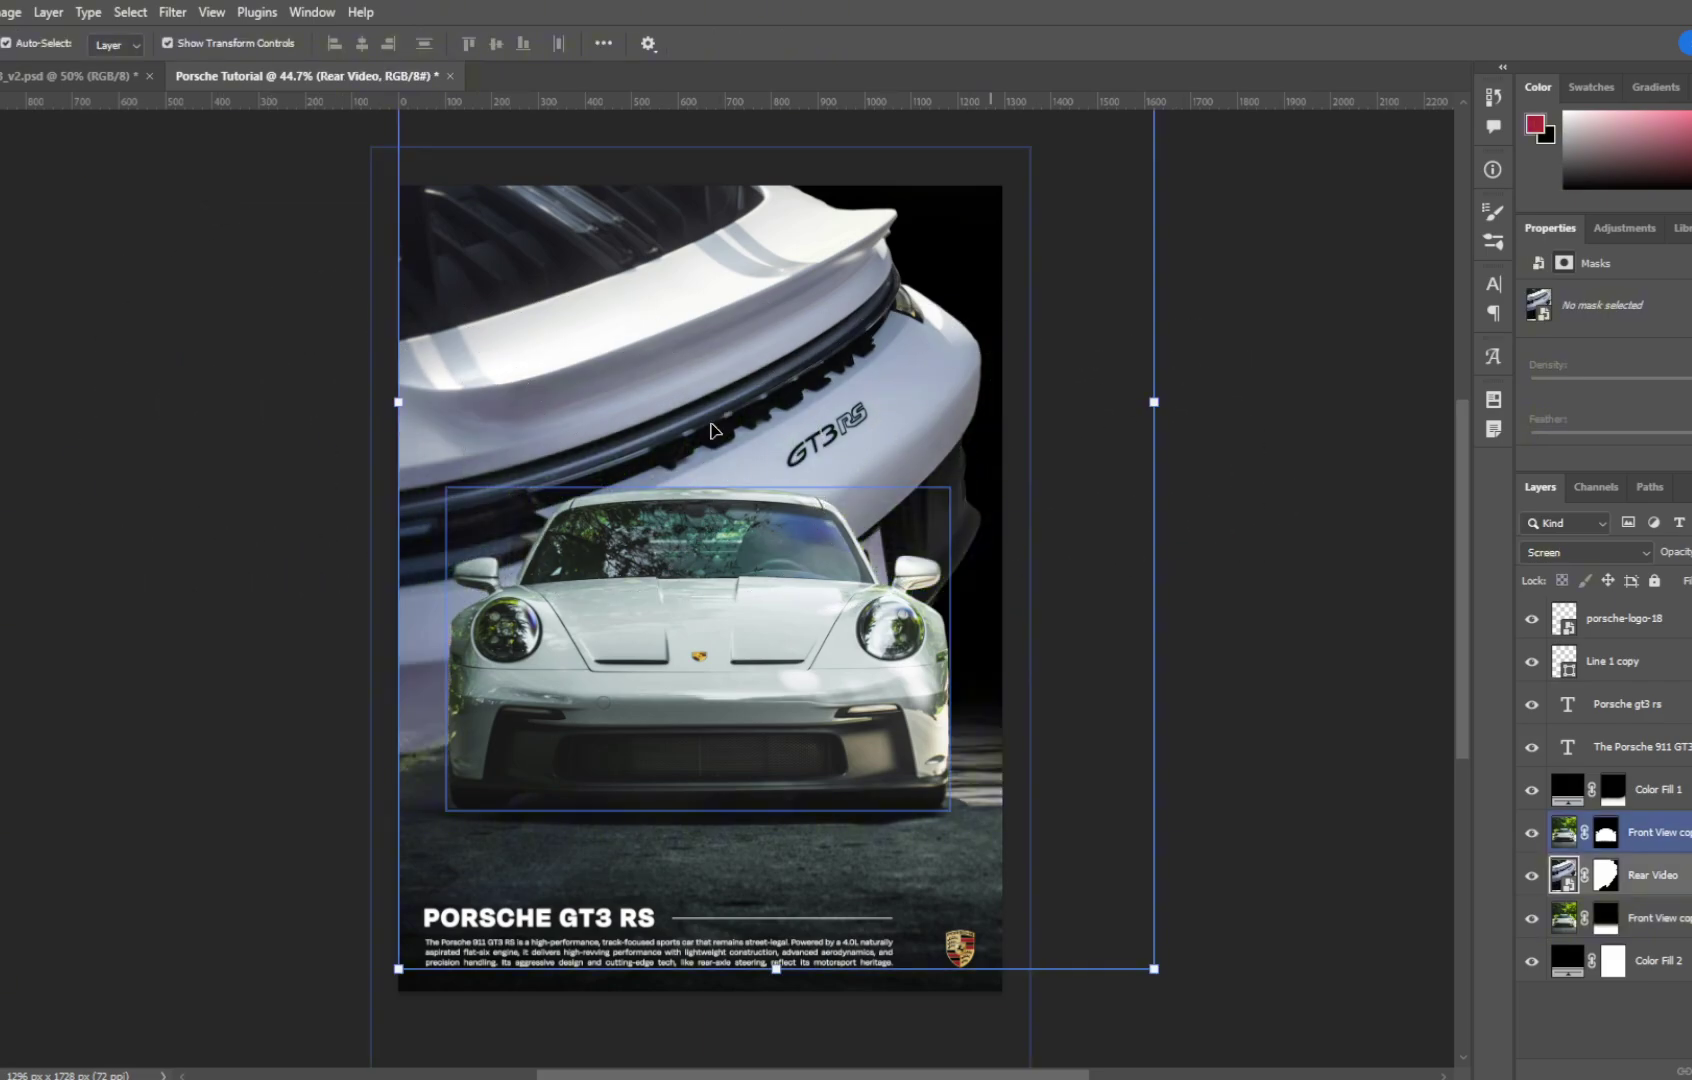
# Step: Set the Rear Video layer's blend mode to Luminosity and enlarge its photo to 2104 px wide
pyautogui.click(661, 285)
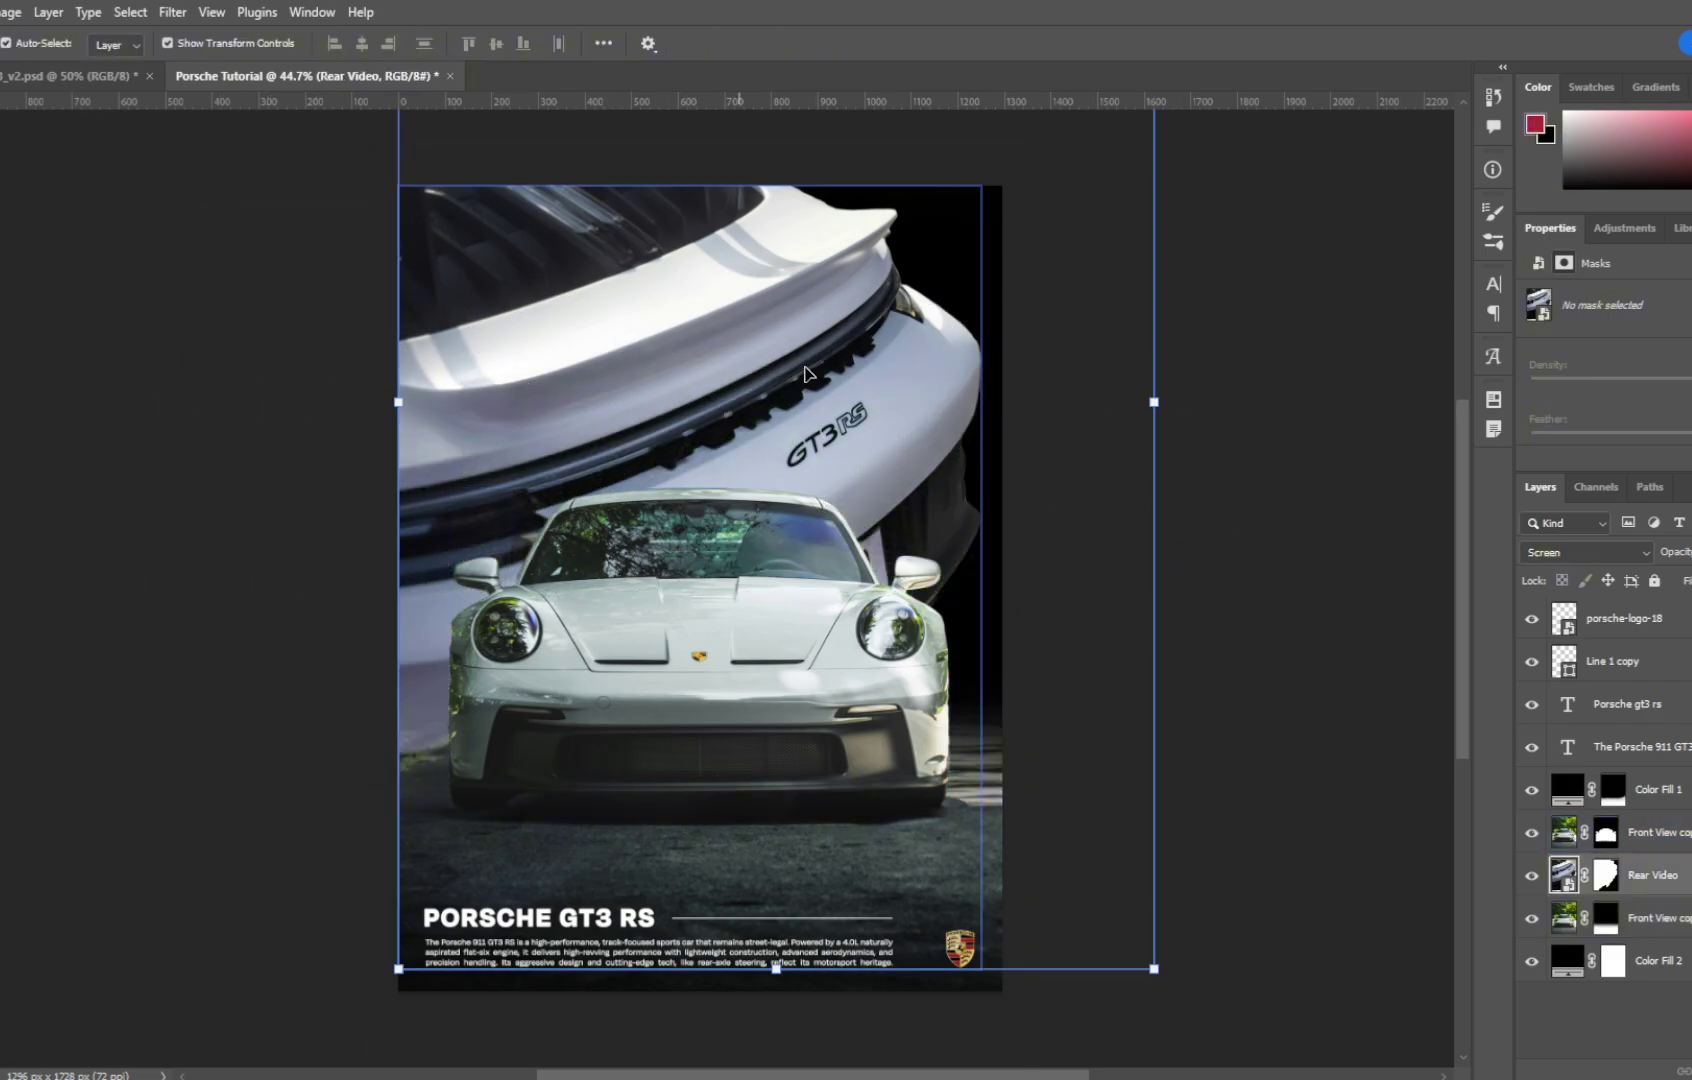
pyautogui.click(1585, 552)
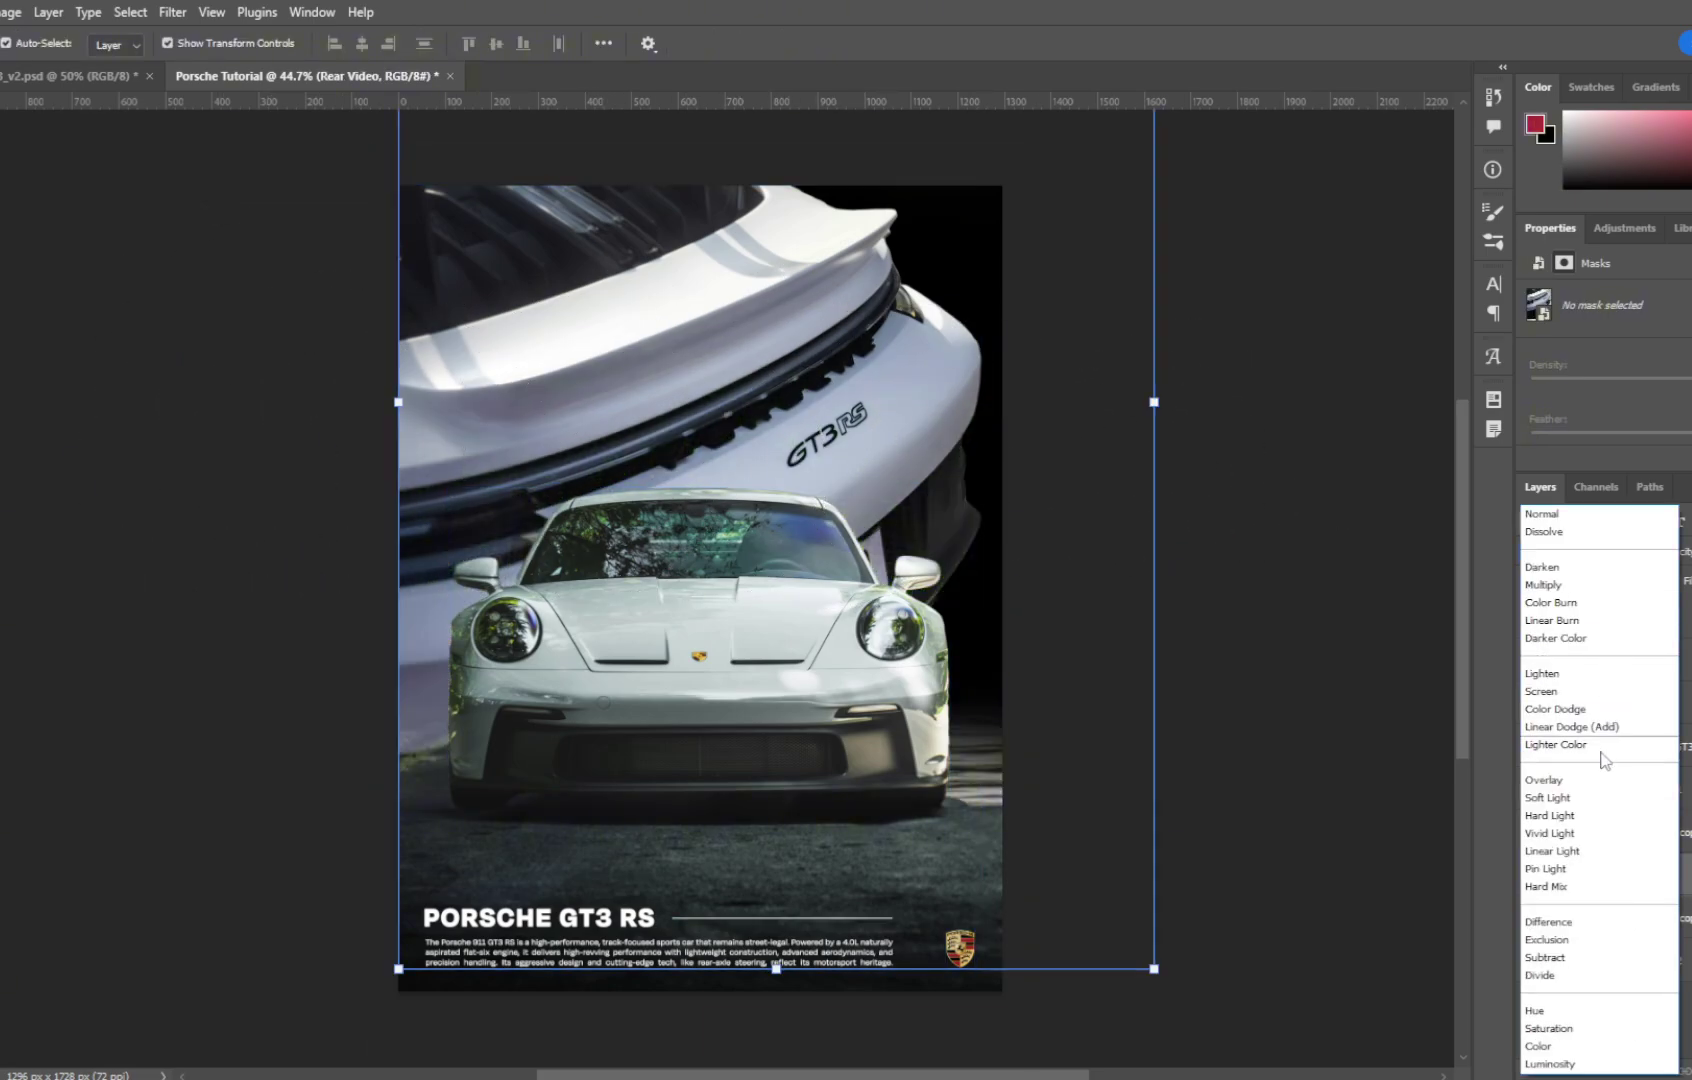
pyautogui.click(1549, 1064)
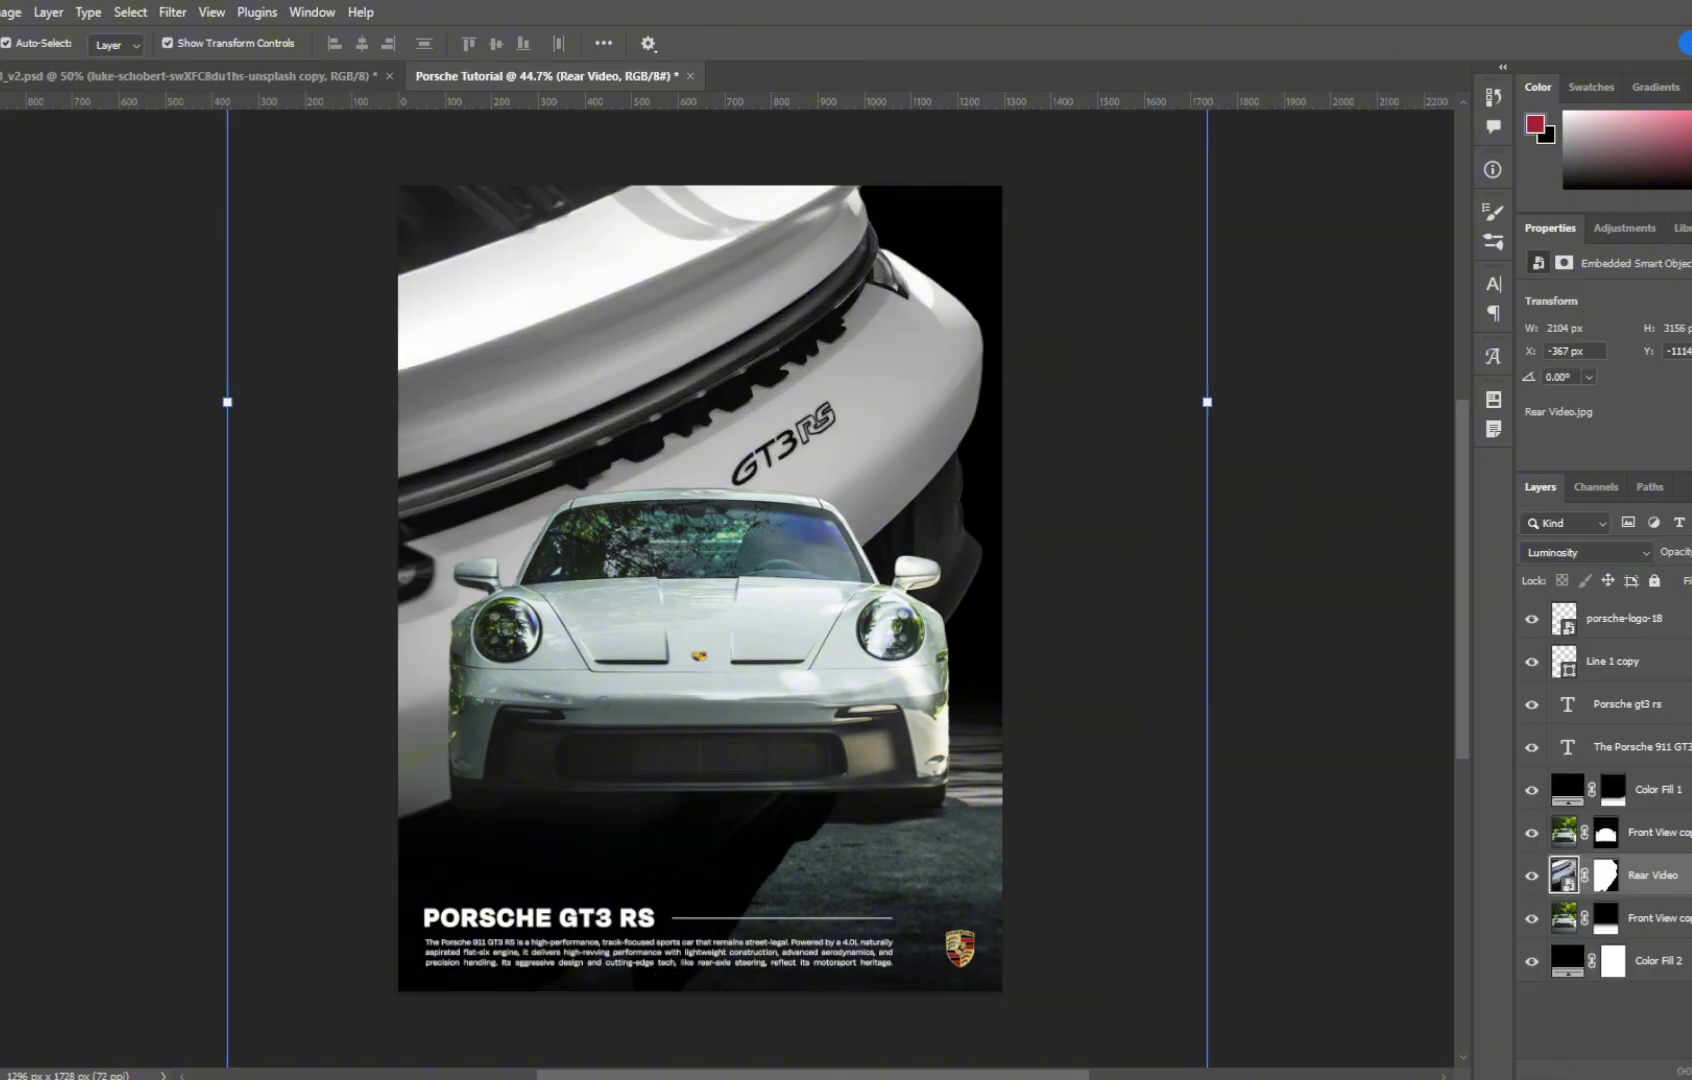
# Step: Paint black on Rear Video's layer mask to fade out the rear car's lower part behind the front car
pyautogui.click(1604, 876)
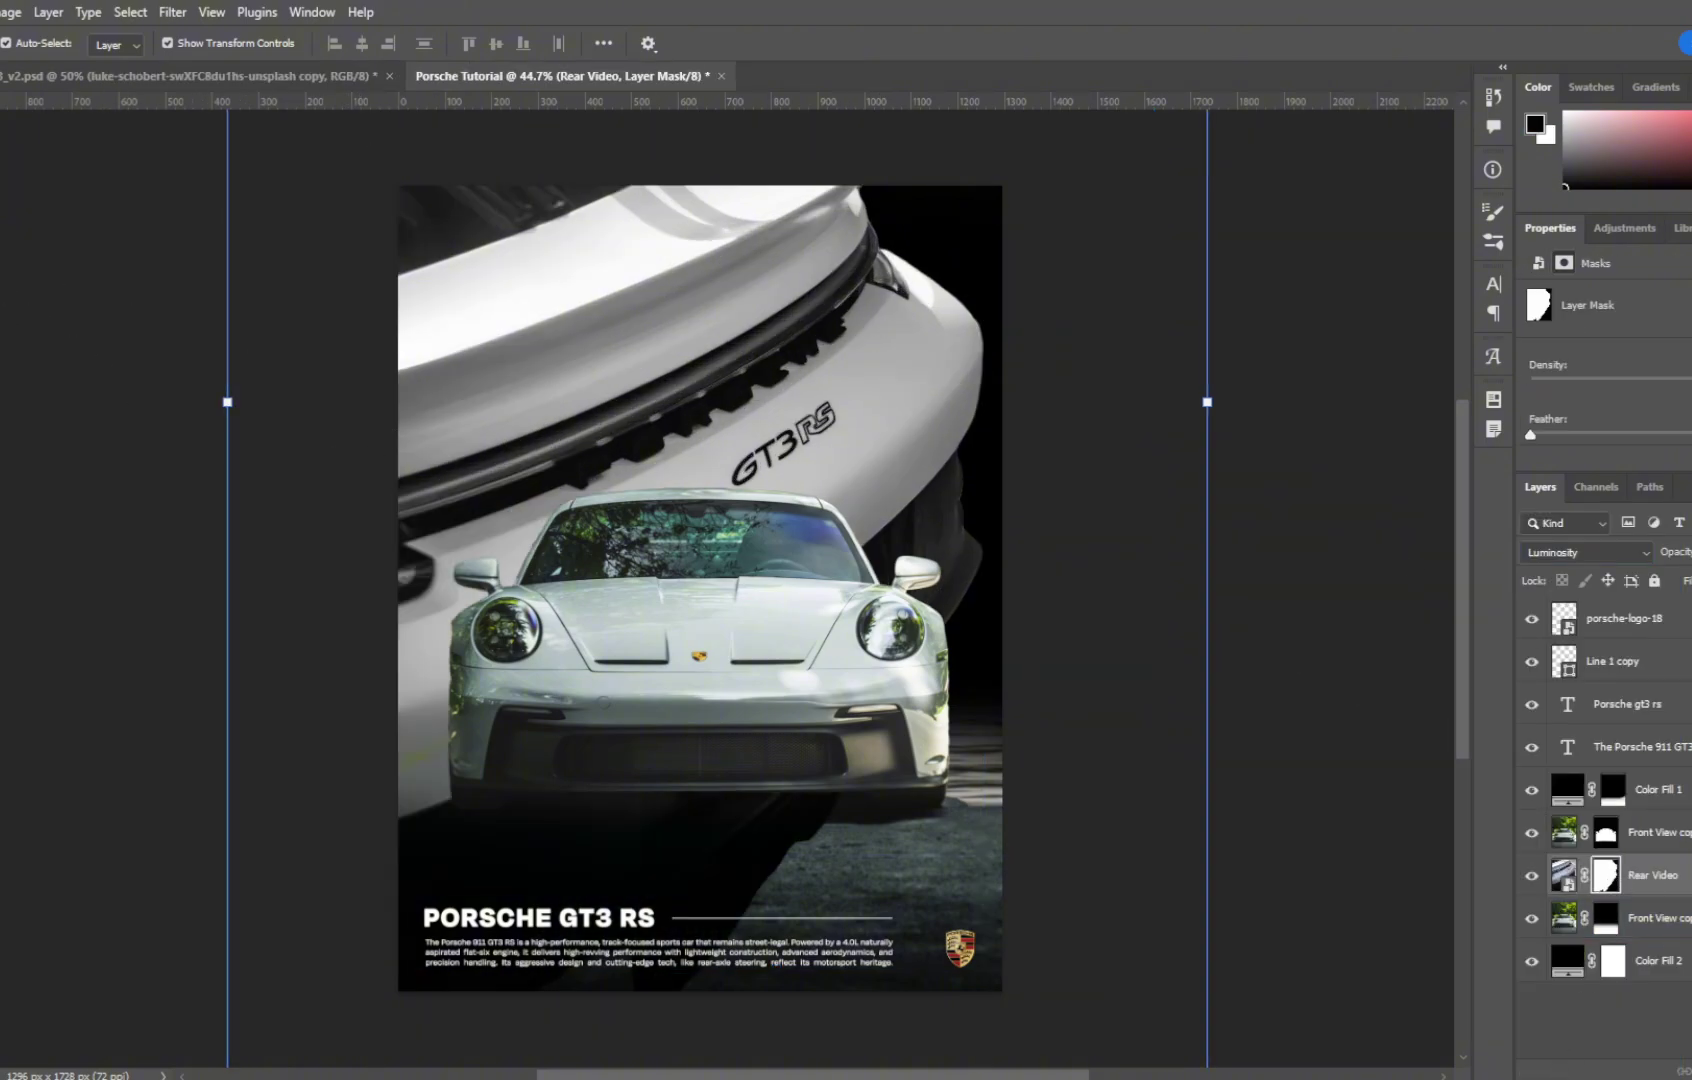
pyautogui.press('b')
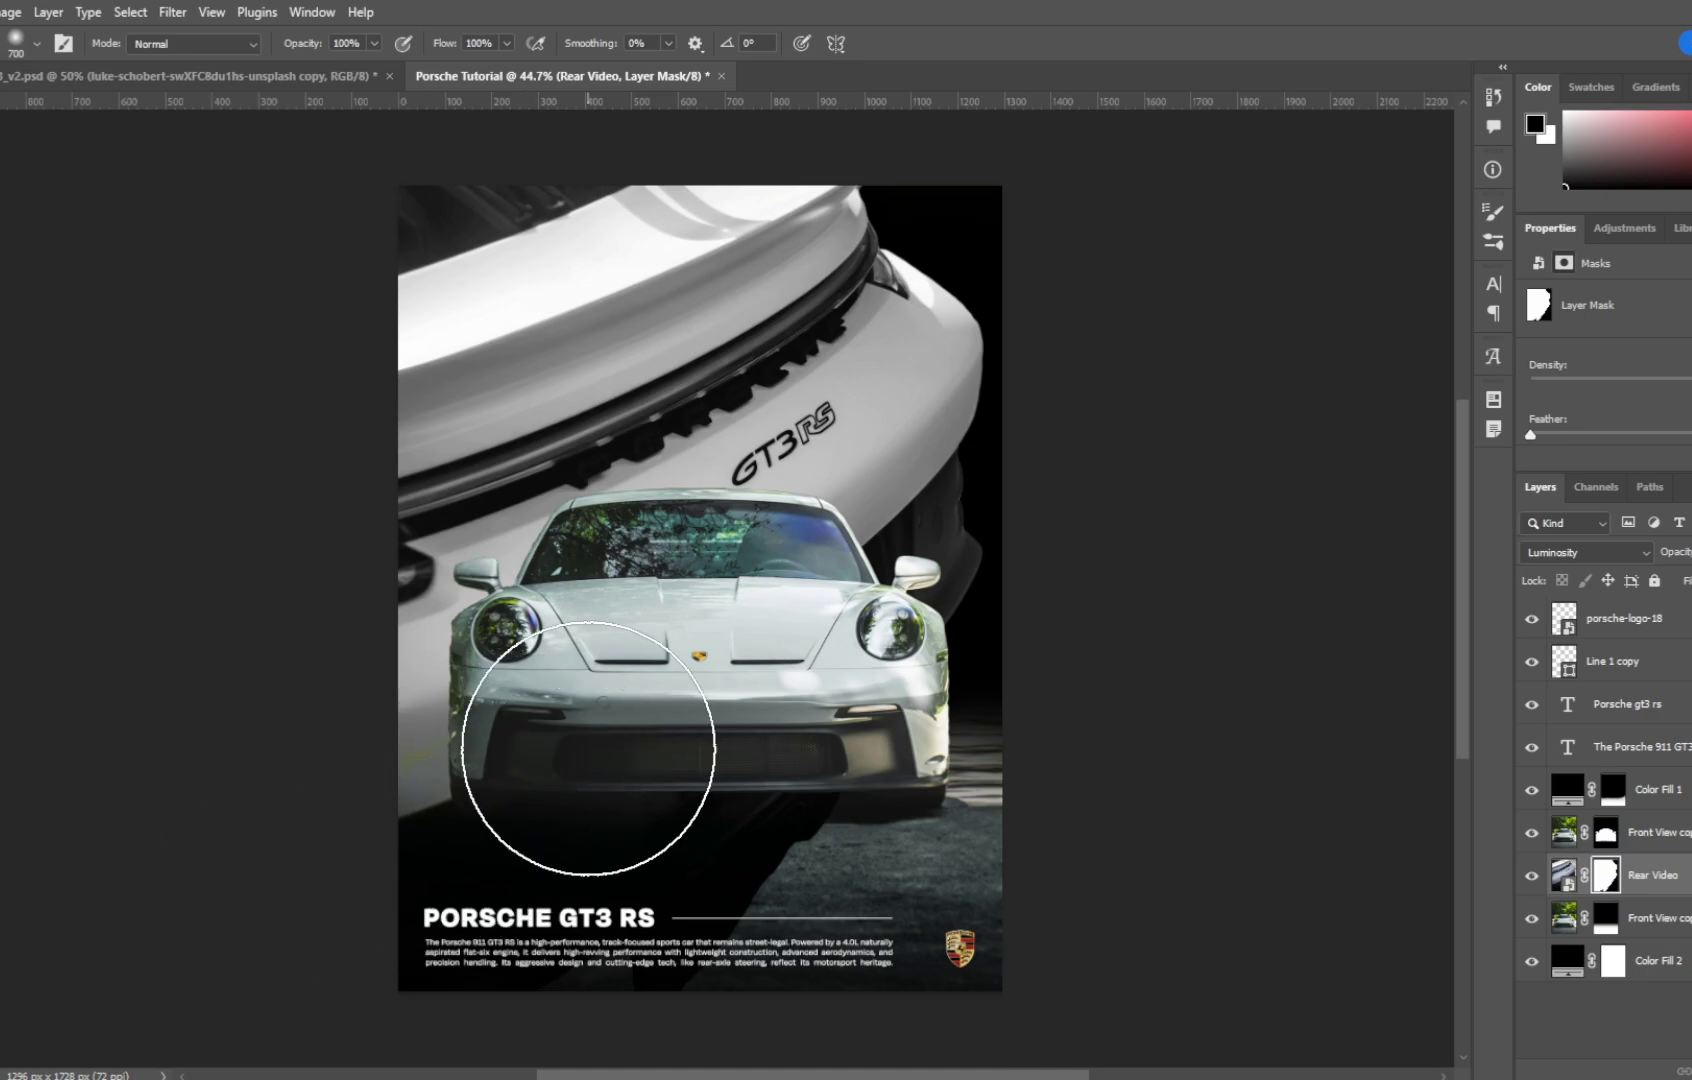
pyautogui.moveTo(400, 830)
pyautogui.mouseDown()
pyautogui.moveTo(483, 744)
pyautogui.moveTo(340, 718)
pyautogui.moveTo(415, 891)
pyautogui.moveTo(901, 872)
pyautogui.mouseUp()
# Step: Lower the Rear Video layer's opacity so the rear car sits darker behind the front car
pyautogui.press('v')
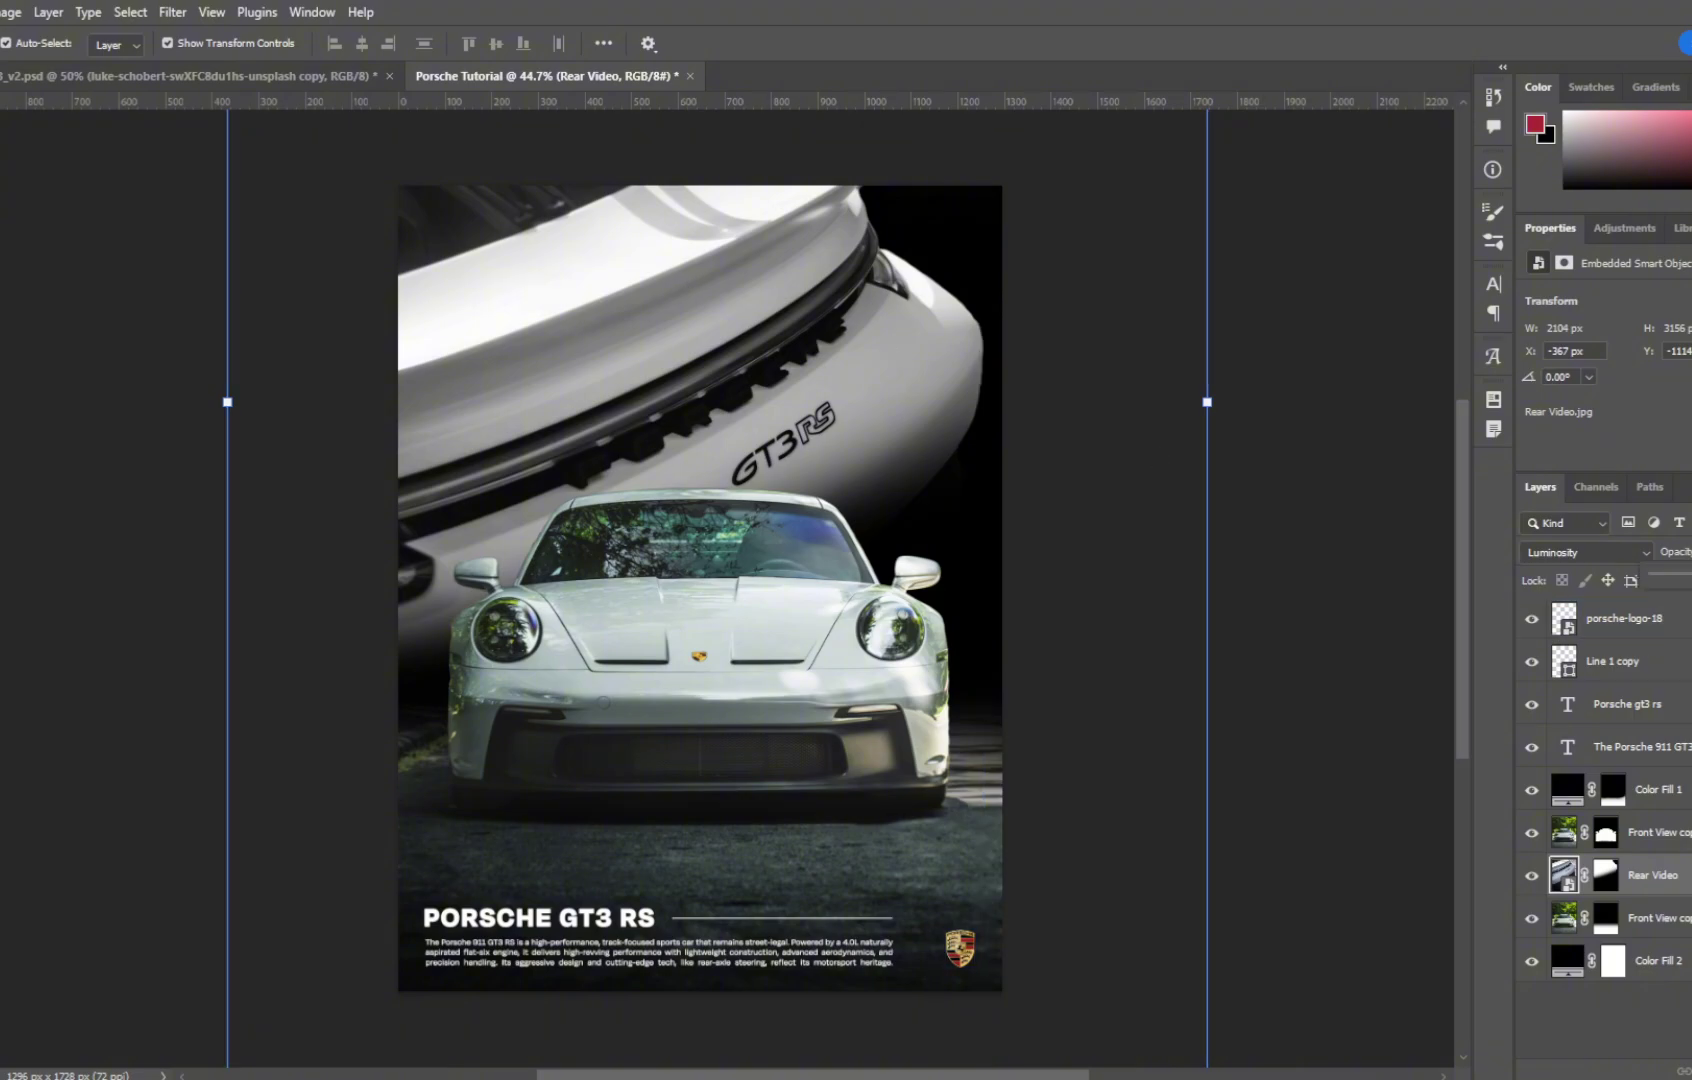
pyautogui.moveTo(1686, 580); pyautogui.dragTo(1683, 579)
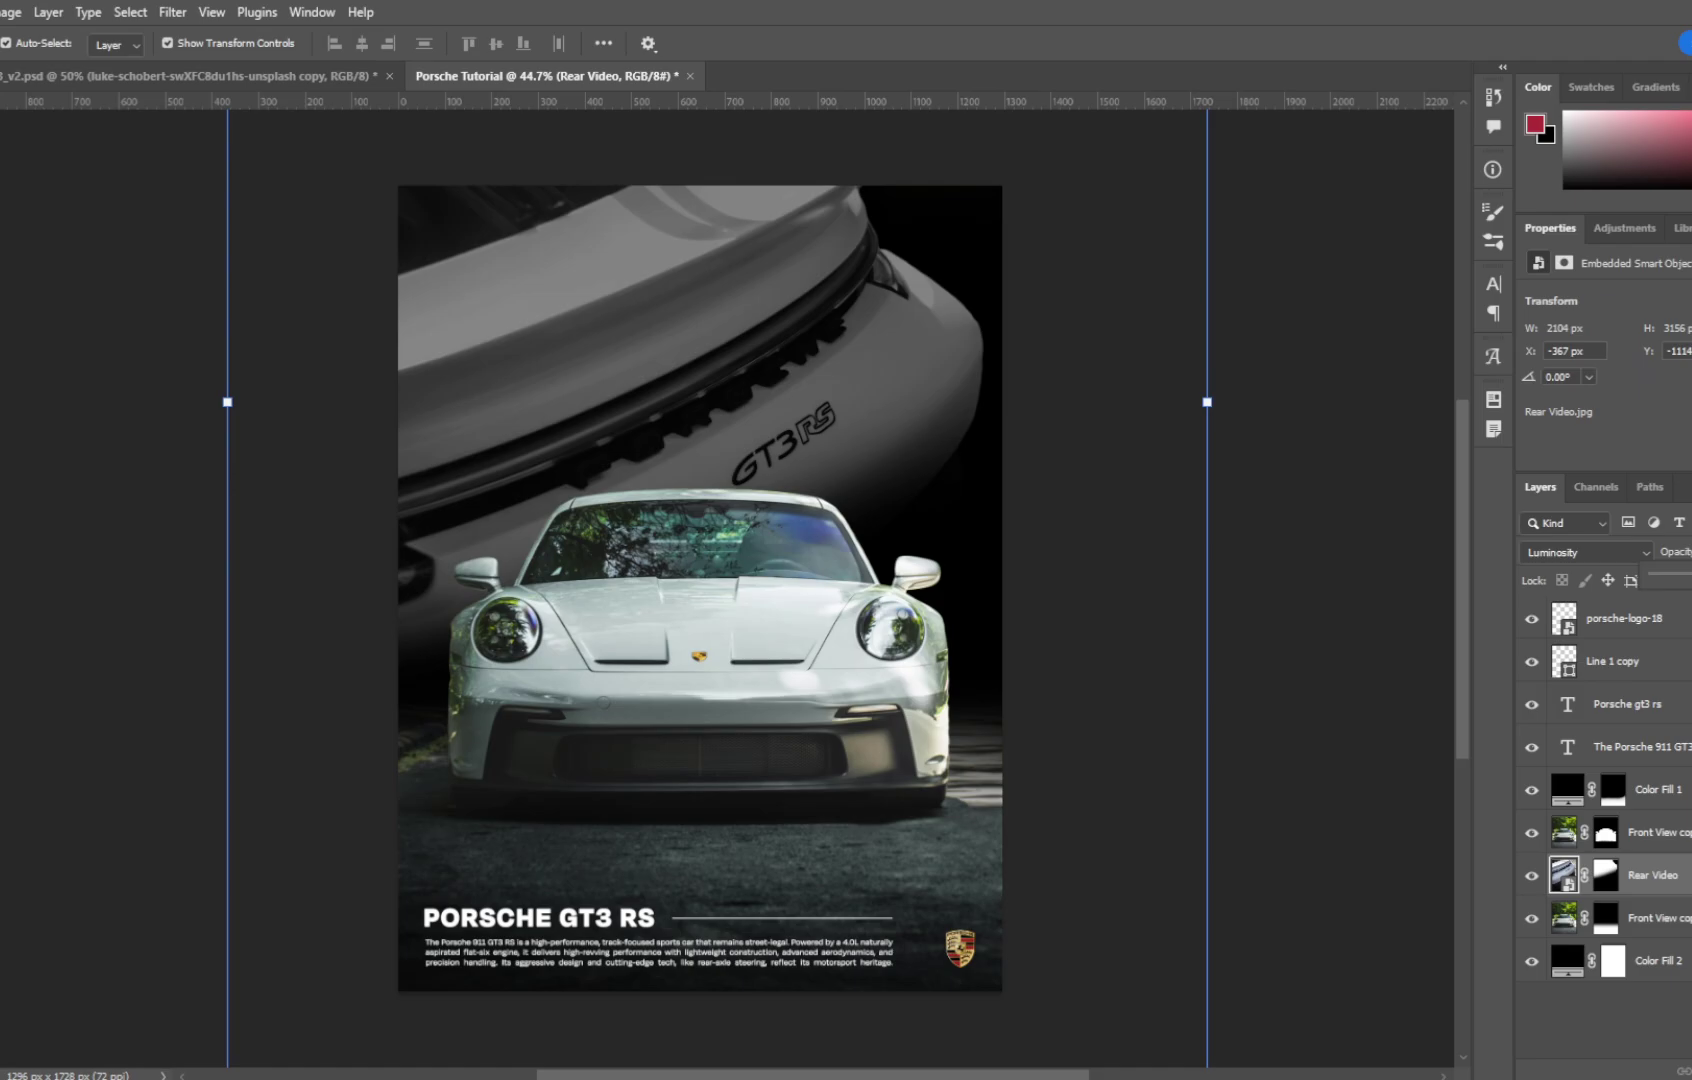
pyautogui.click(1235, 580)
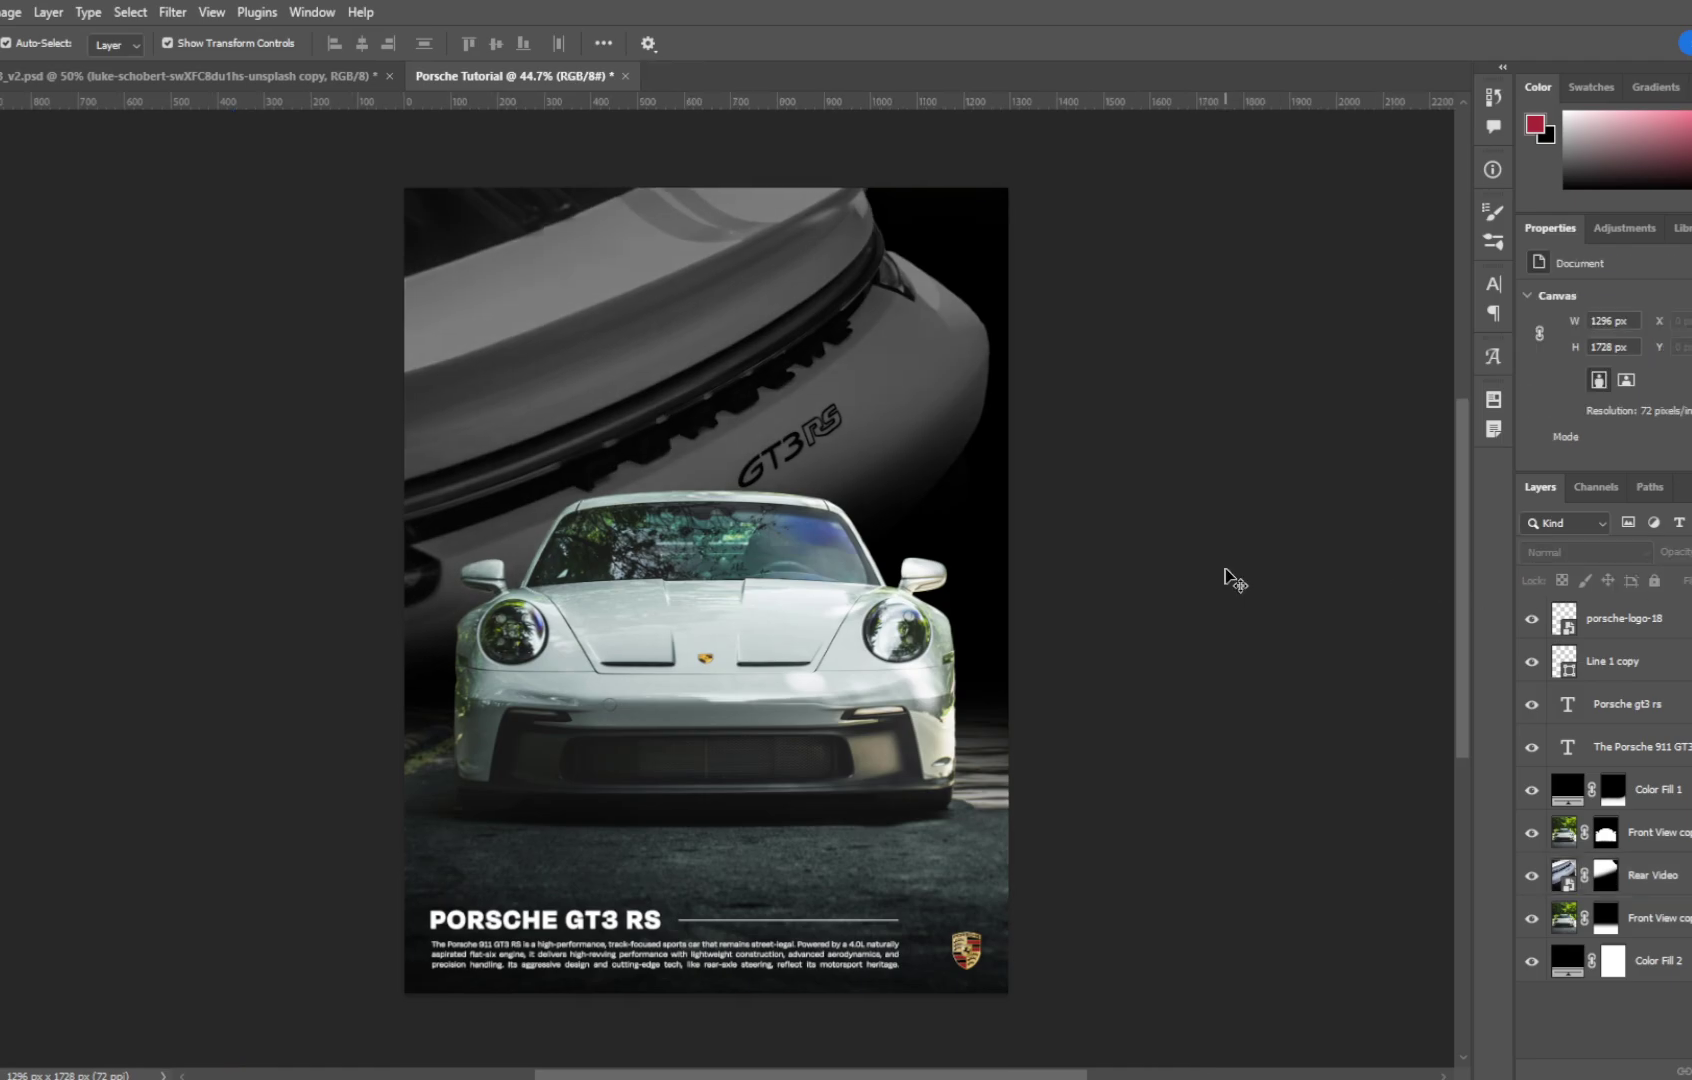
# Step: On the Front View copy 2 layer, select the front car's left headlight with an elliptical marquee of about 140 by 140 px
pyautogui.scroll(4, 1228, 577)
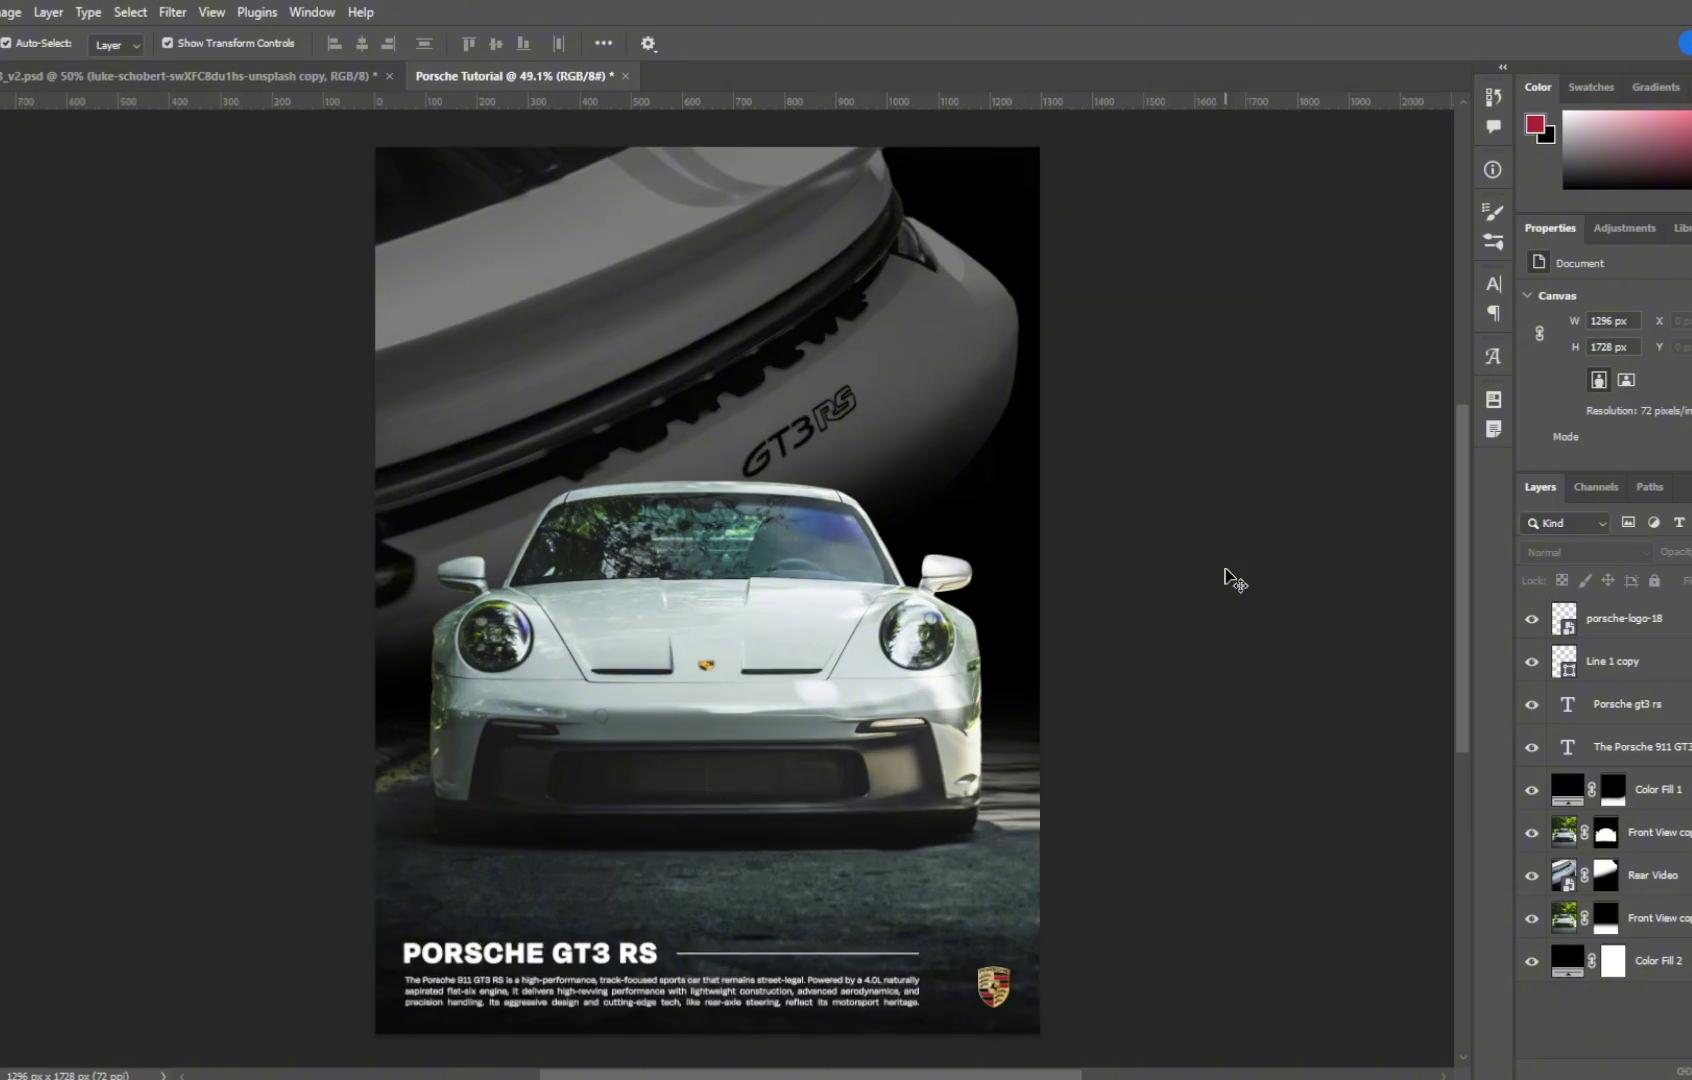
pyautogui.click(1662, 918)
pyautogui.click(1662, 832)
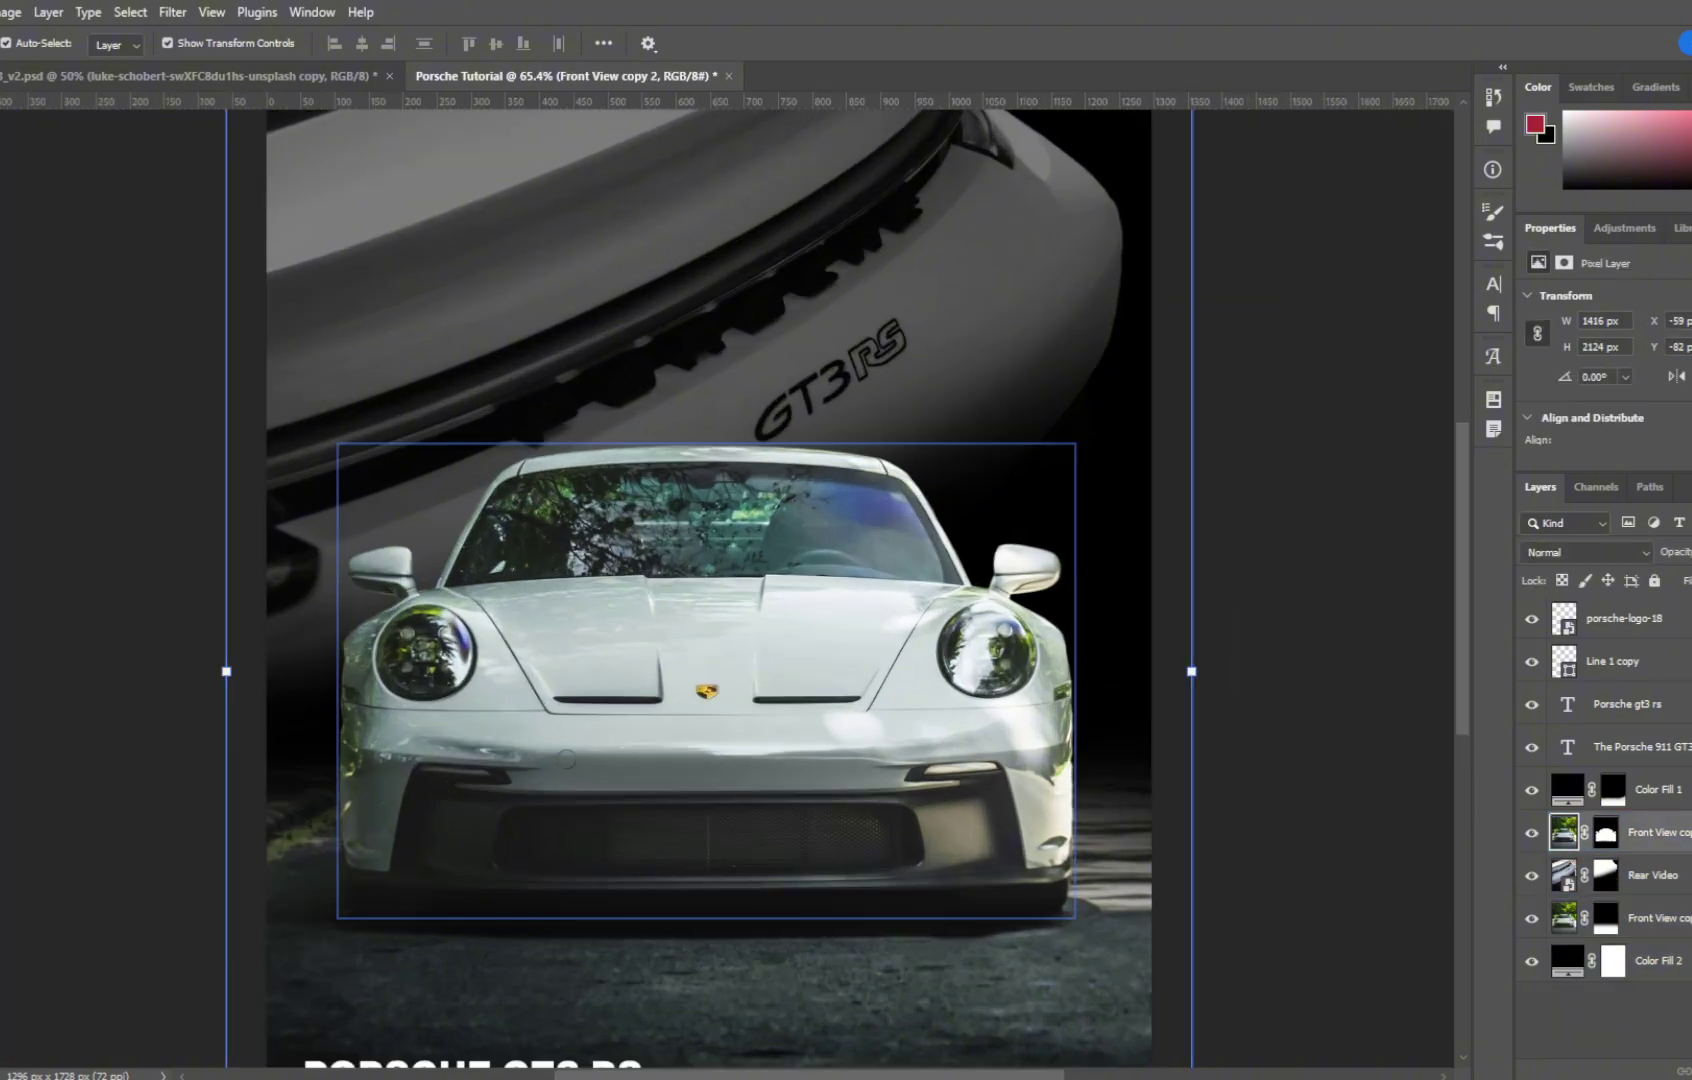
pyautogui.scroll(4, 385, 700)
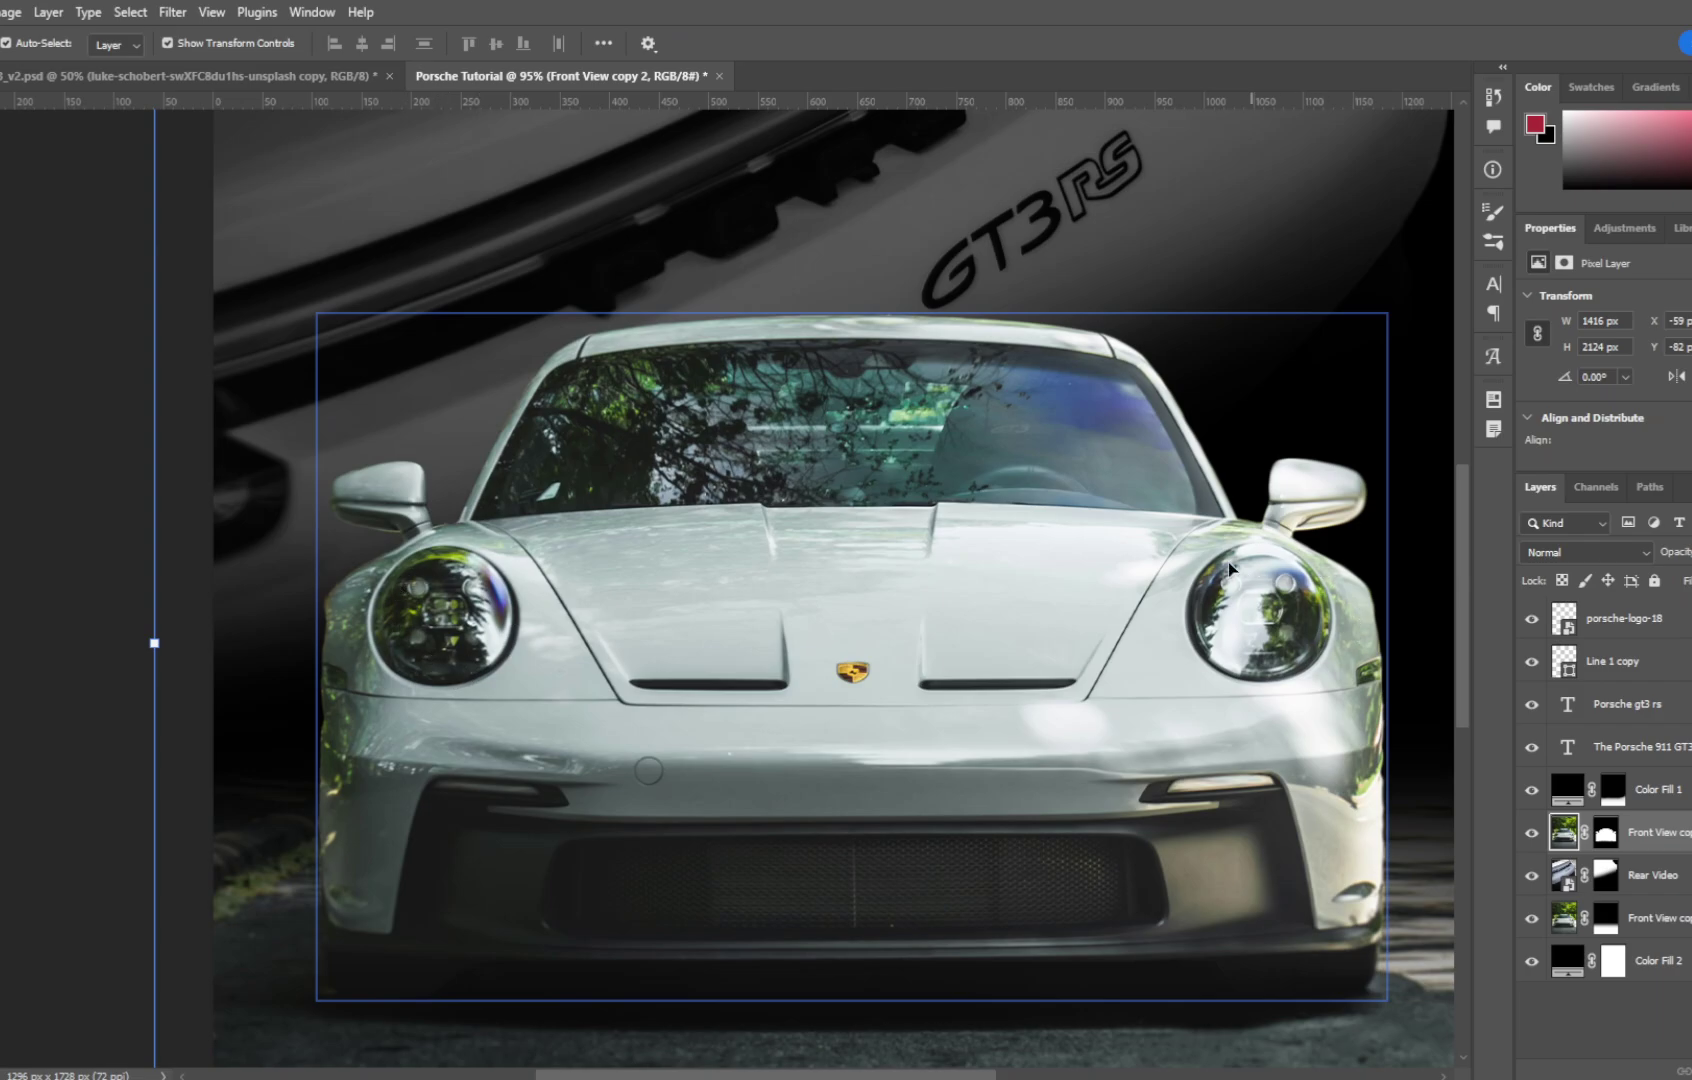
pyautogui.press('m')
pyautogui.moveTo(374, 548); pyautogui.dragTo(516, 686)
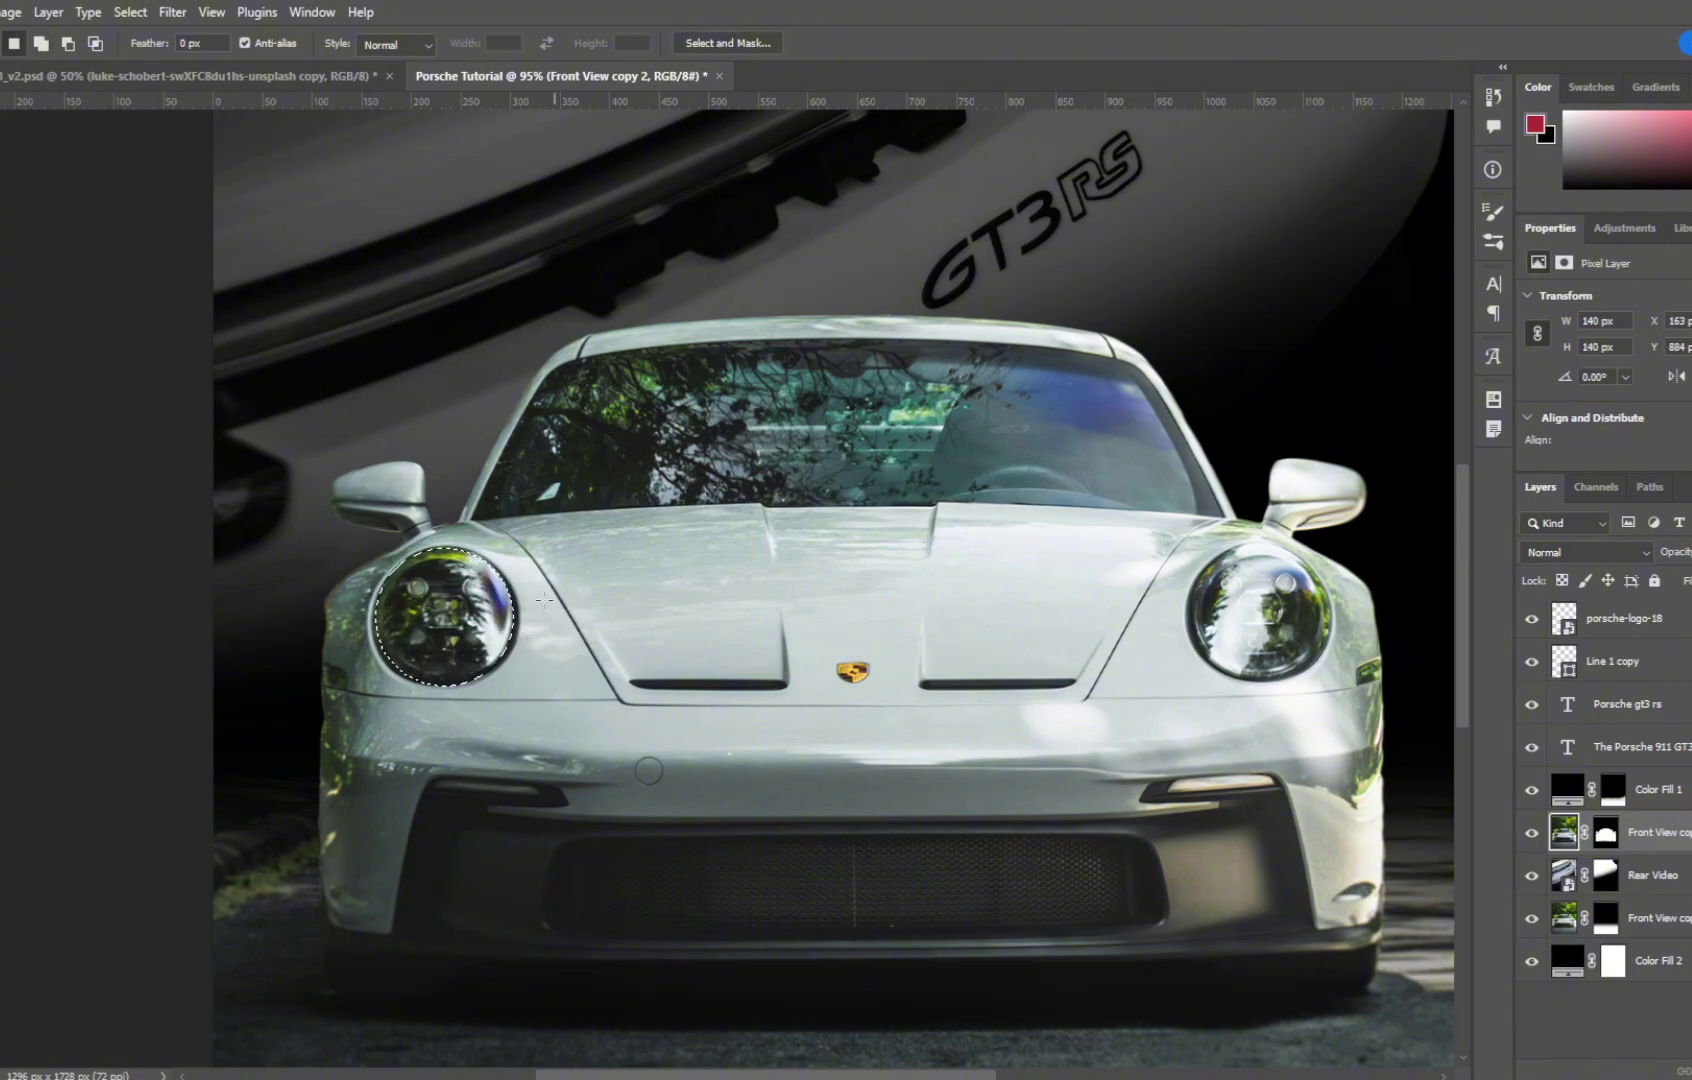
# Step: Brighten the selected headlight with masked Exposure and Levels adjustments clipped to the Front View copy 2 layer
pyautogui.press('alt')
pyautogui.click(1690, 764)
pyautogui.rightClick(1657, 837)
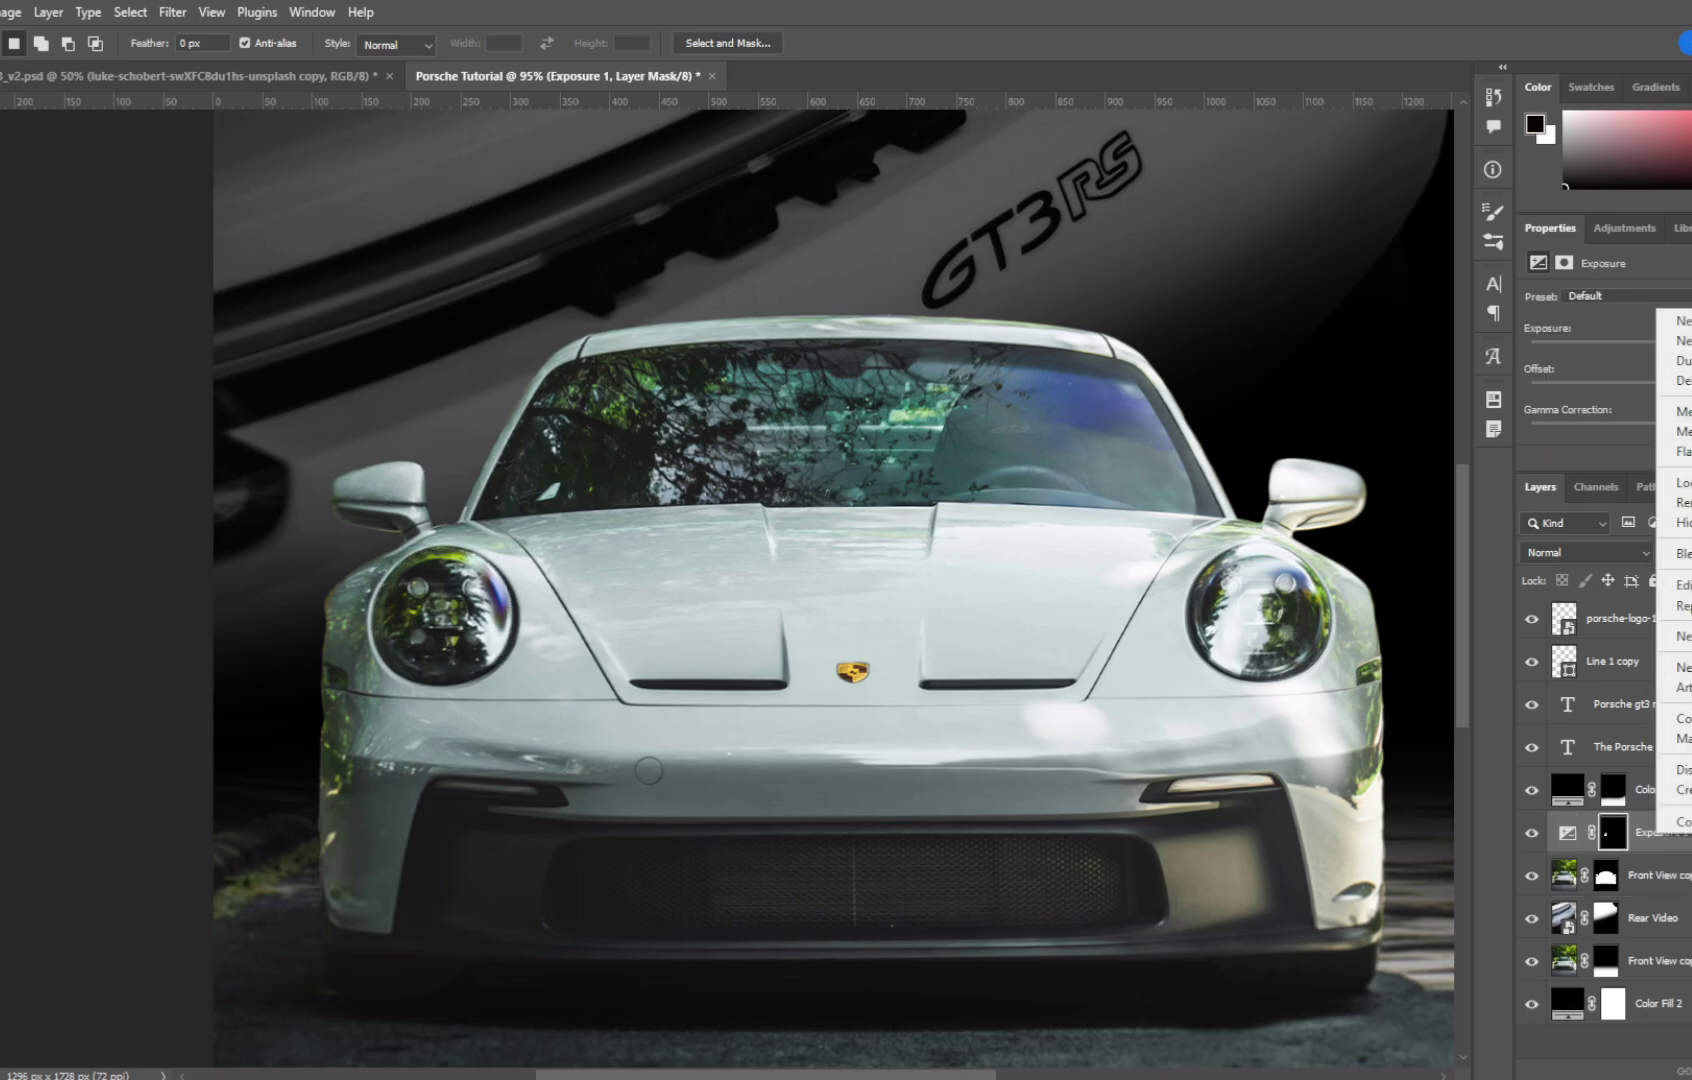
pyautogui.click(1680, 790)
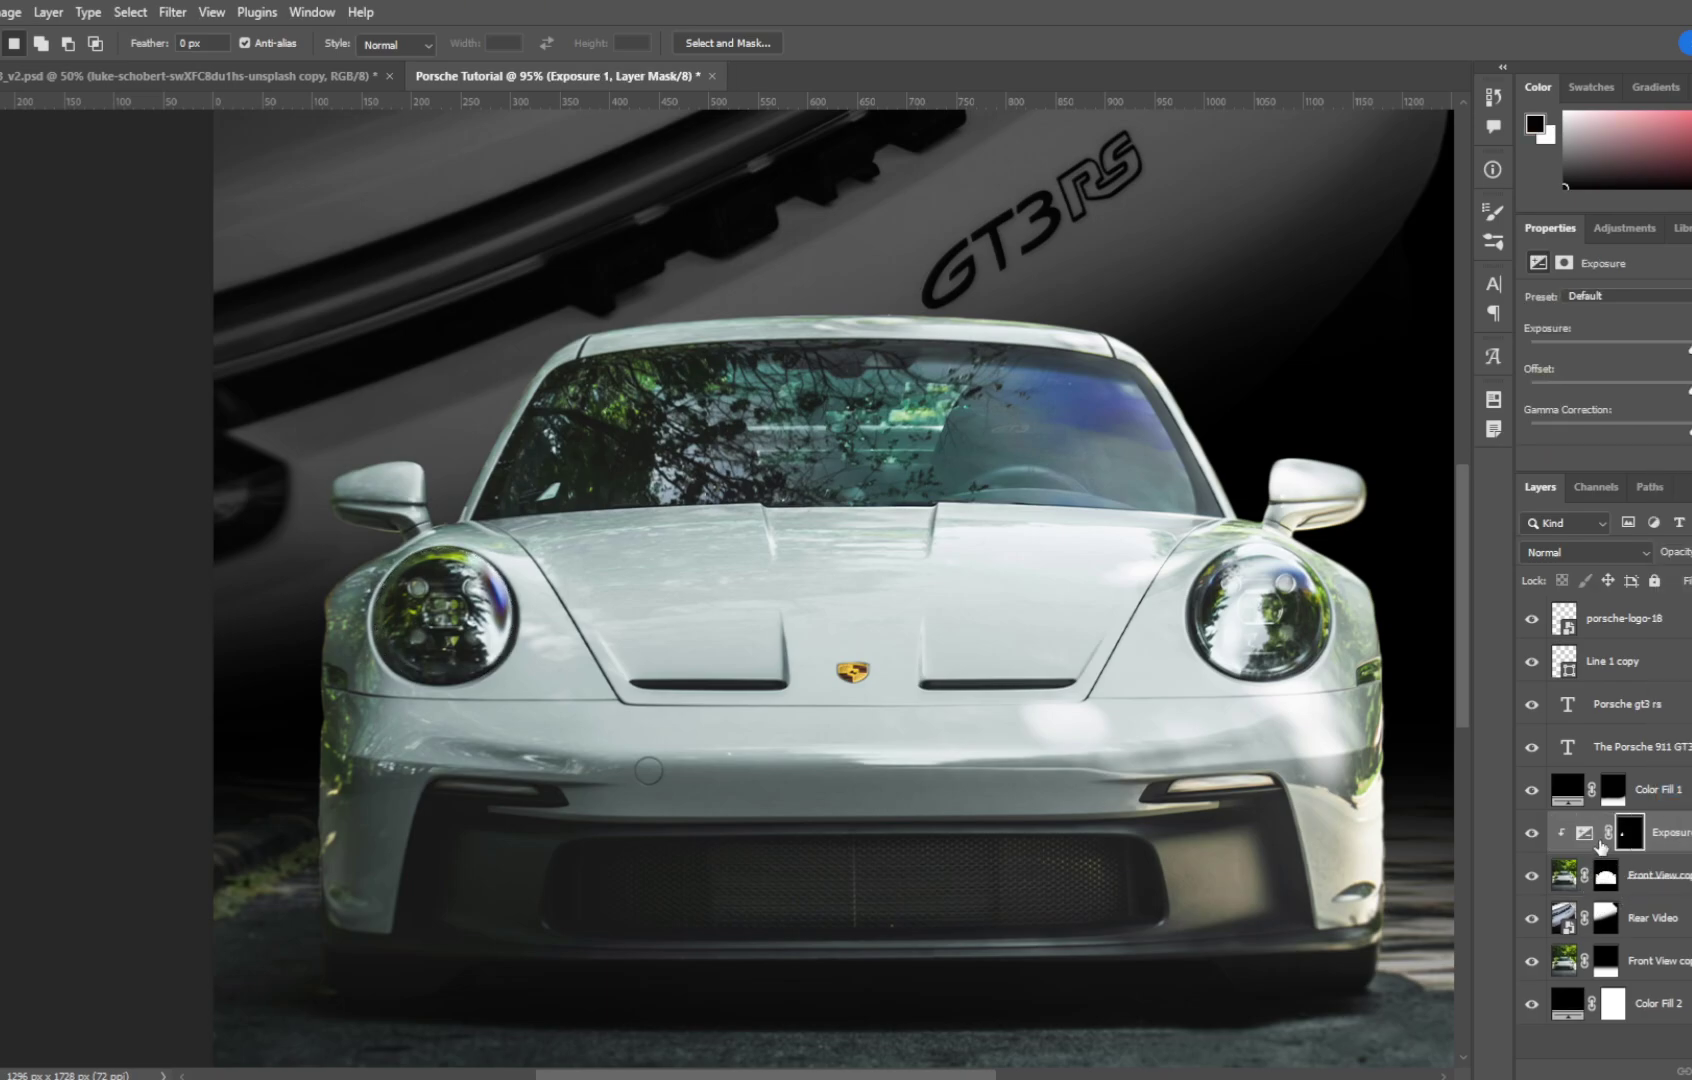
pyautogui.moveTo(1688, 350); pyautogui.dragTo(1688, 392)
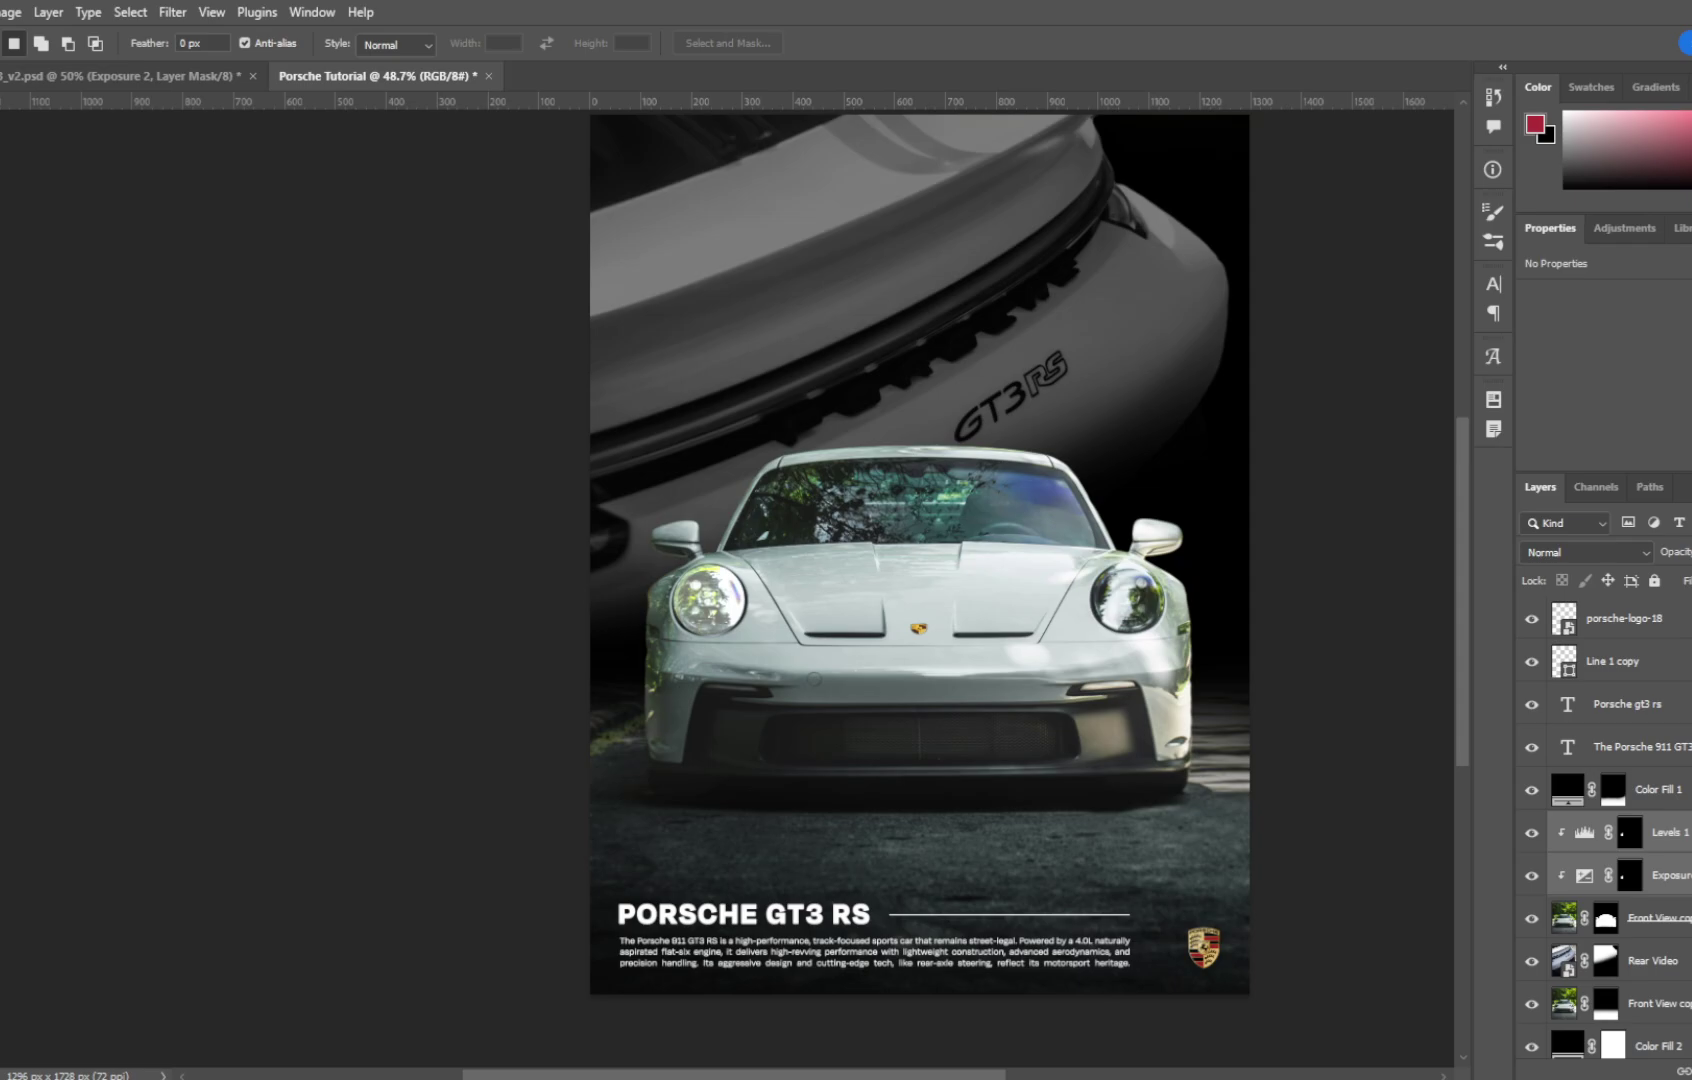
# Step: Duplicate the headlight's Exposure and Levels adjustments and move the copies about 825 px across onto the right headlight
pyautogui.hotkey('ctrl', 'j')
pyautogui.hotkey('ctrl', 't')
pyautogui.moveTo(706, 604); pyautogui.dragTo(1126, 604)
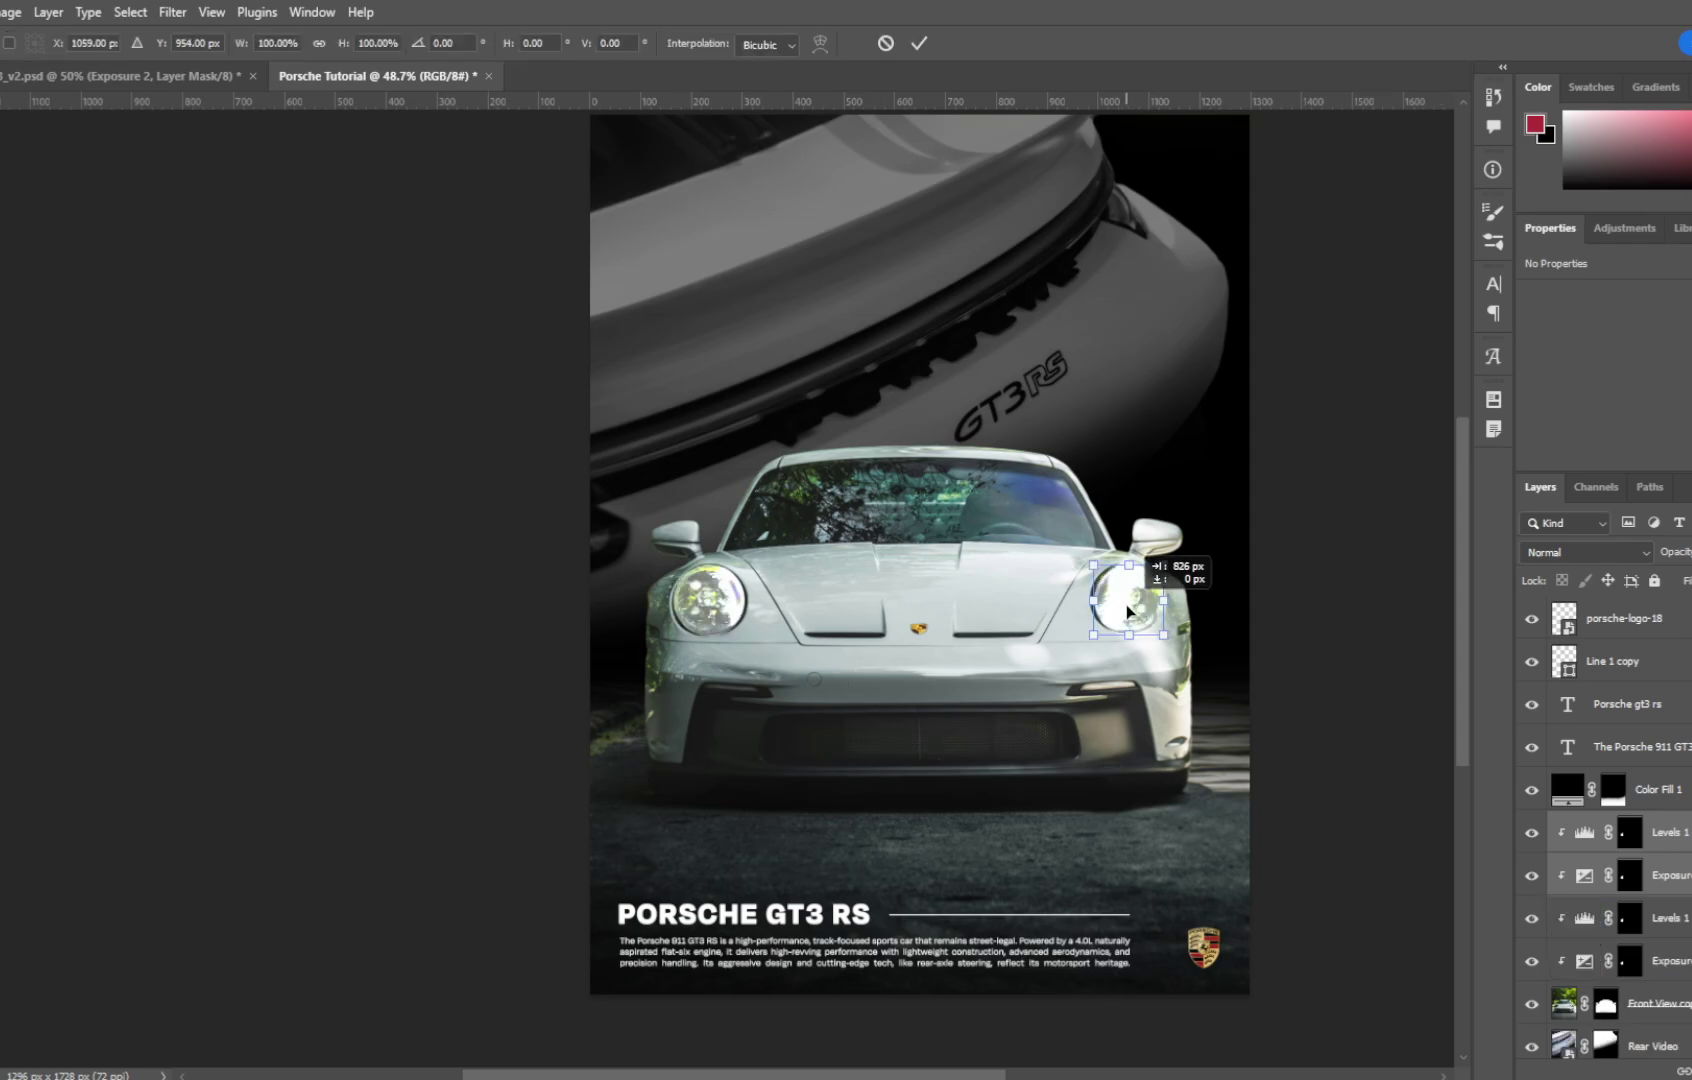
pyautogui.press('Return')
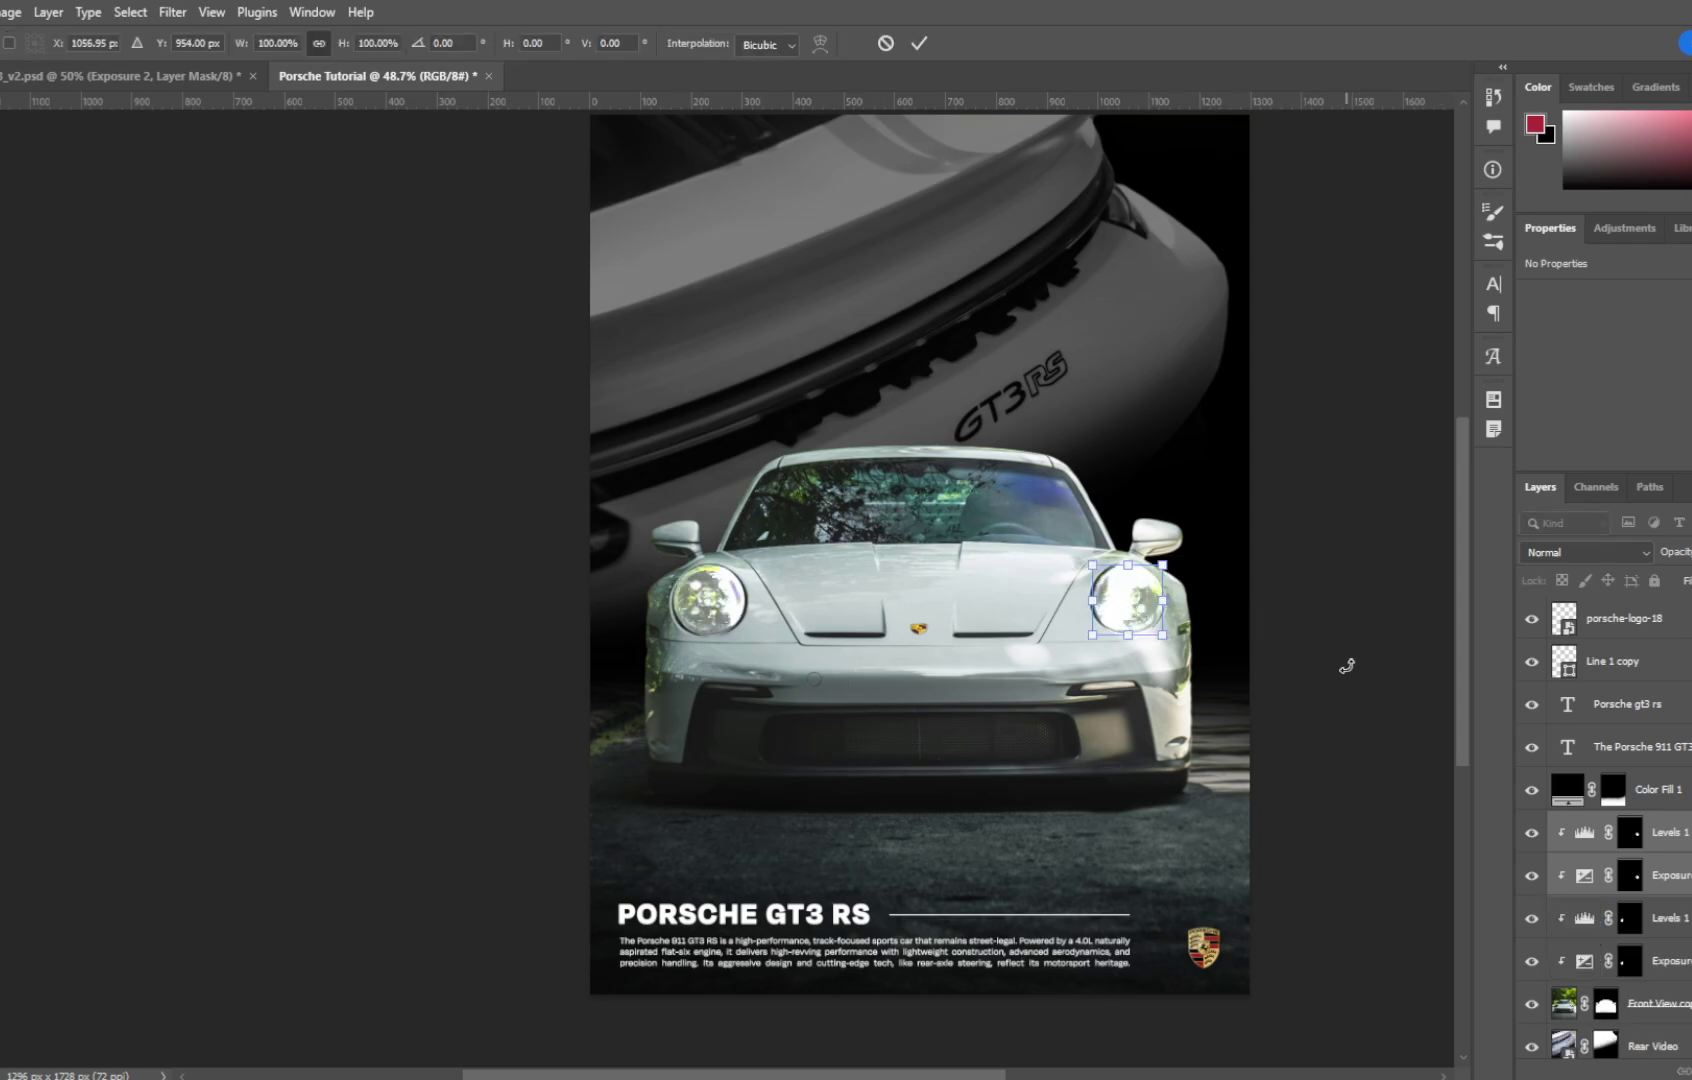
pyautogui.hotkey('ctrl', '0')
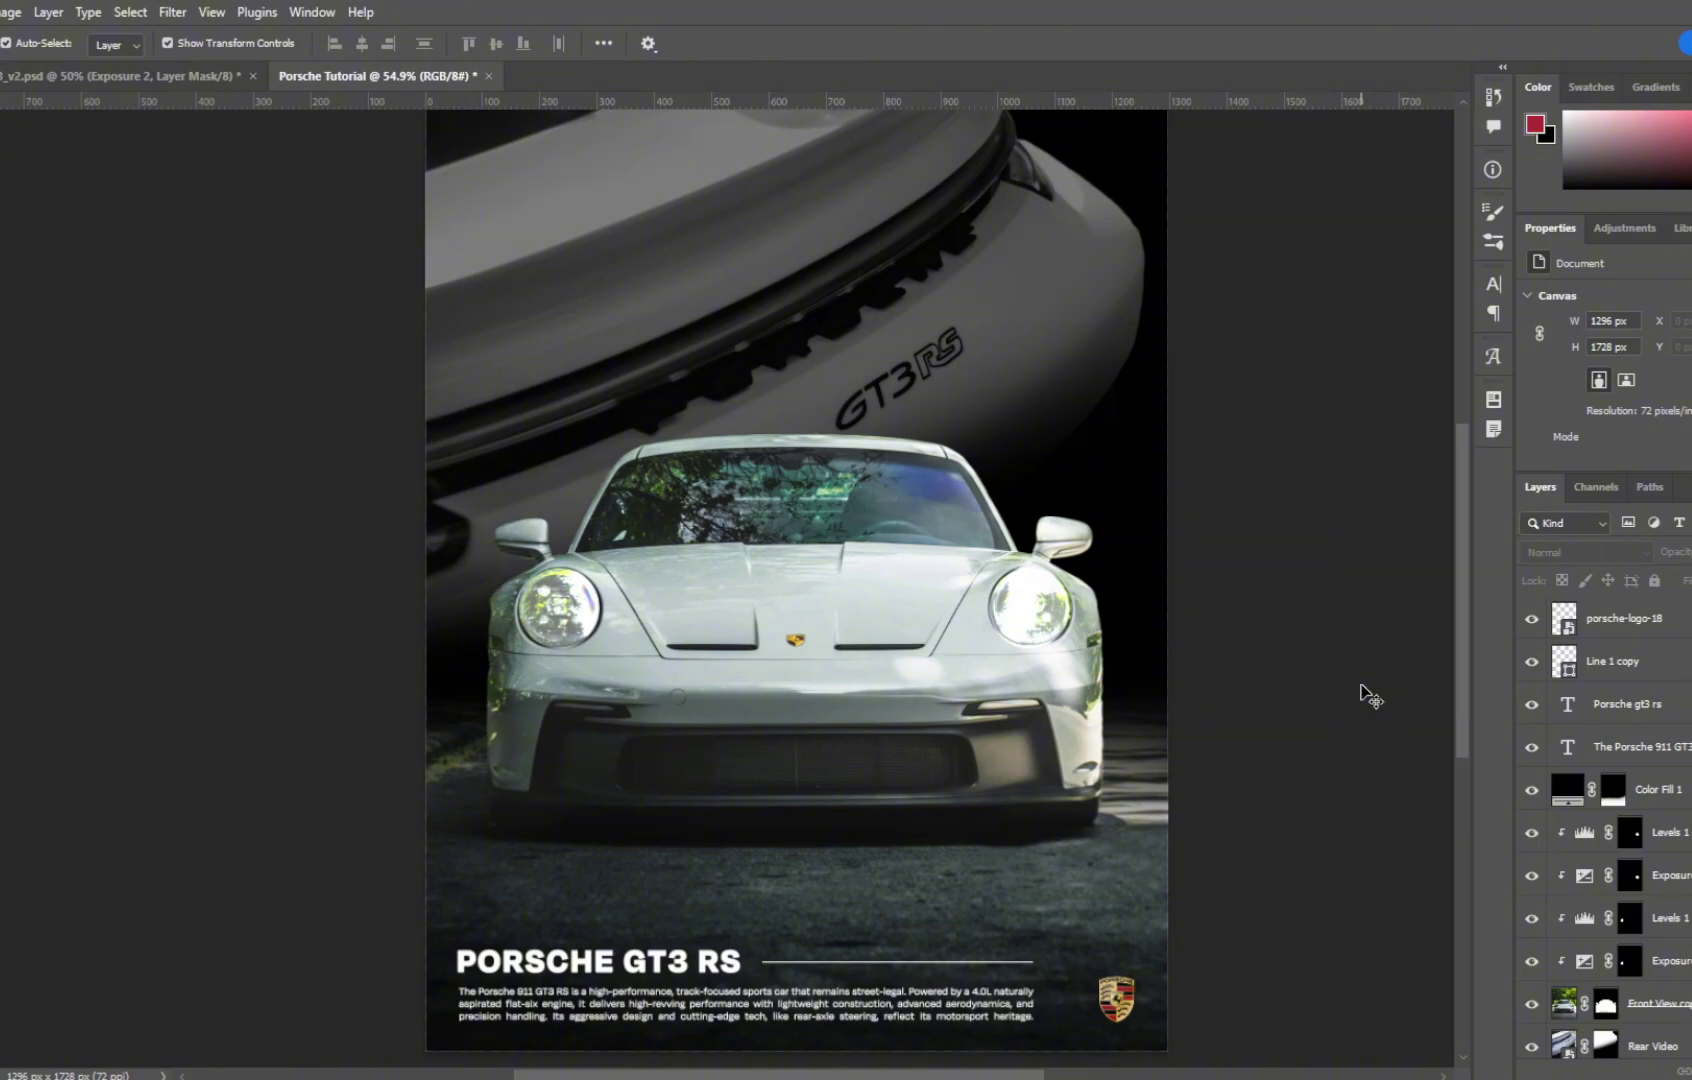
# Step: Add a new layer named Front Lights Reflect above the headlight adjustment layers
pyautogui.click(952, 925)
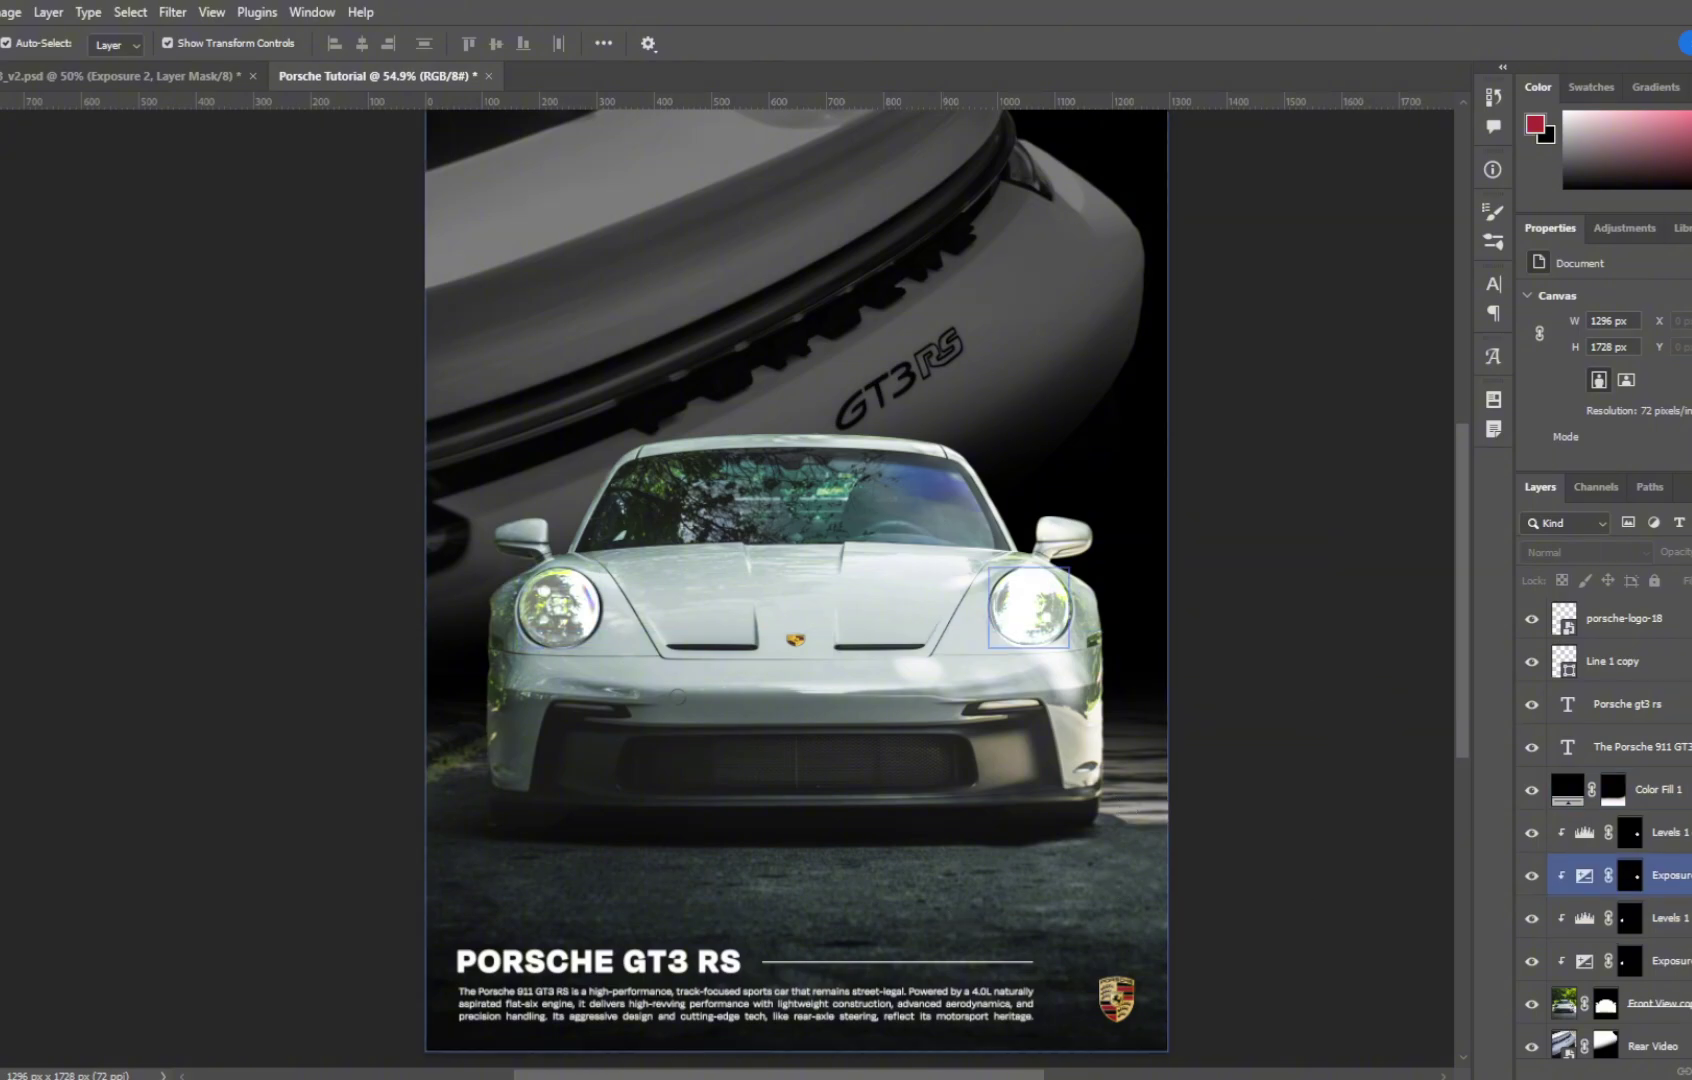
pyautogui.scroll(-2, 1660, 866)
pyautogui.click(1665, 866)
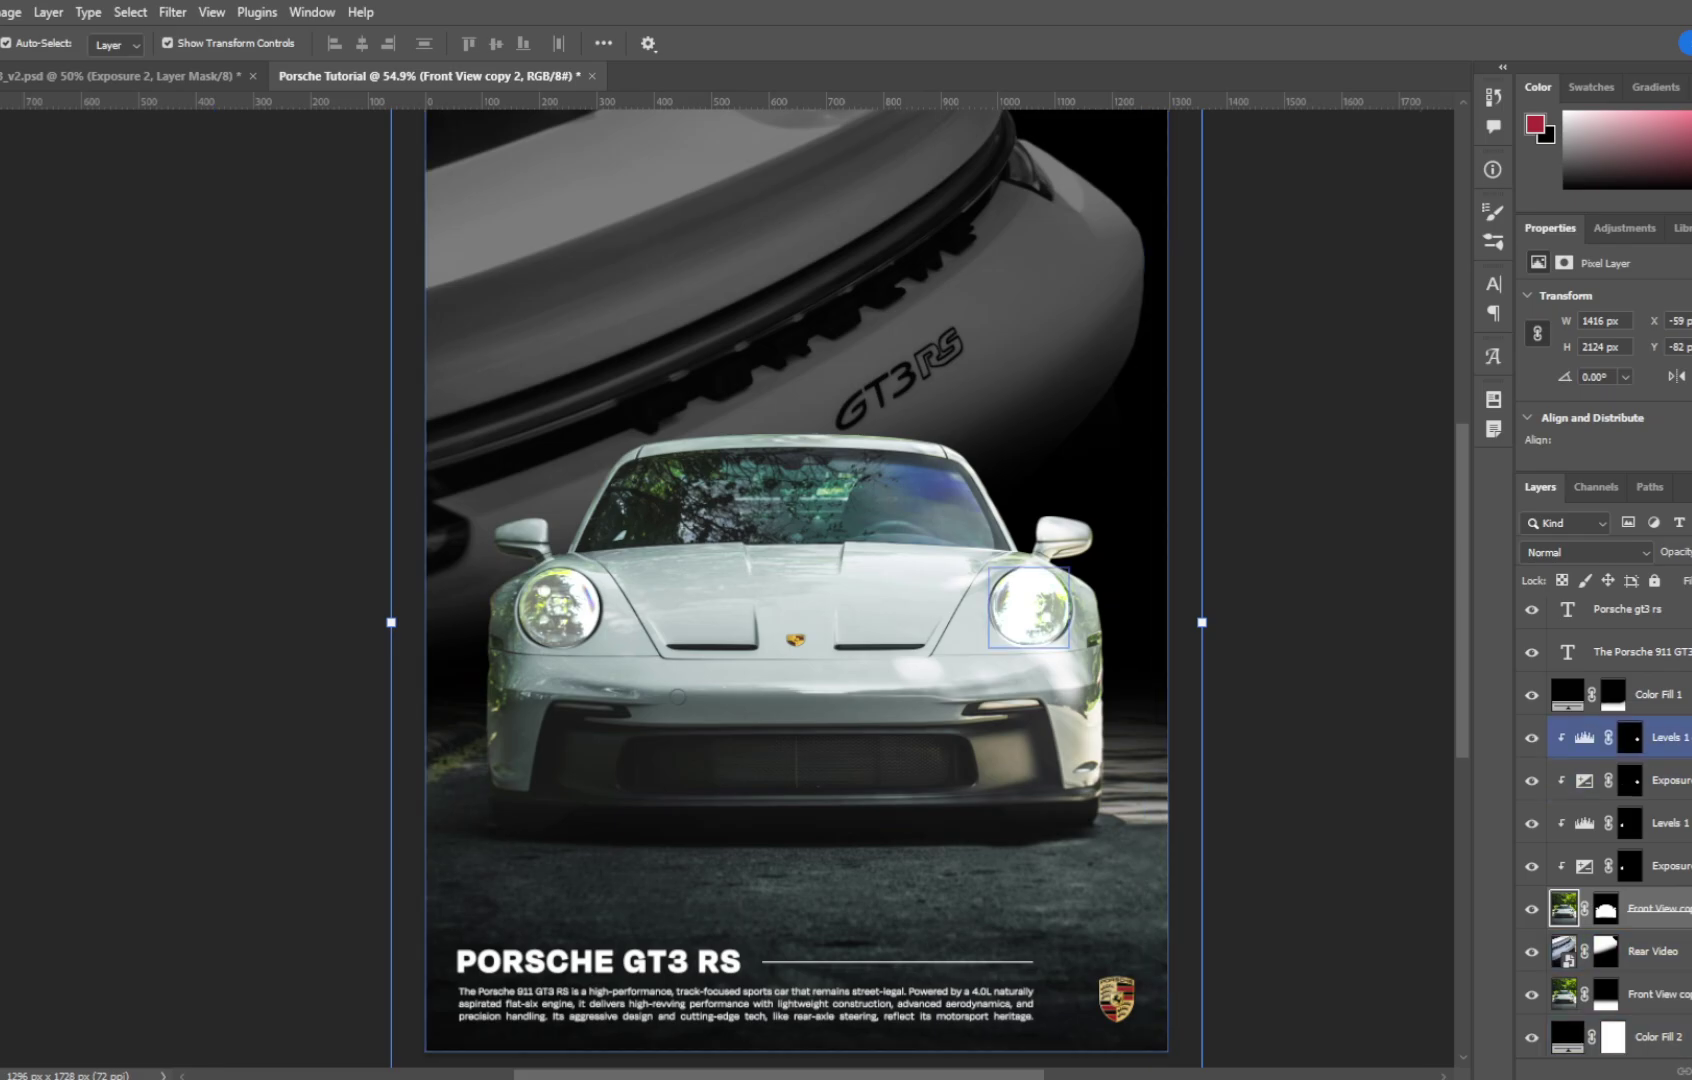
pyautogui.click(1672, 738)
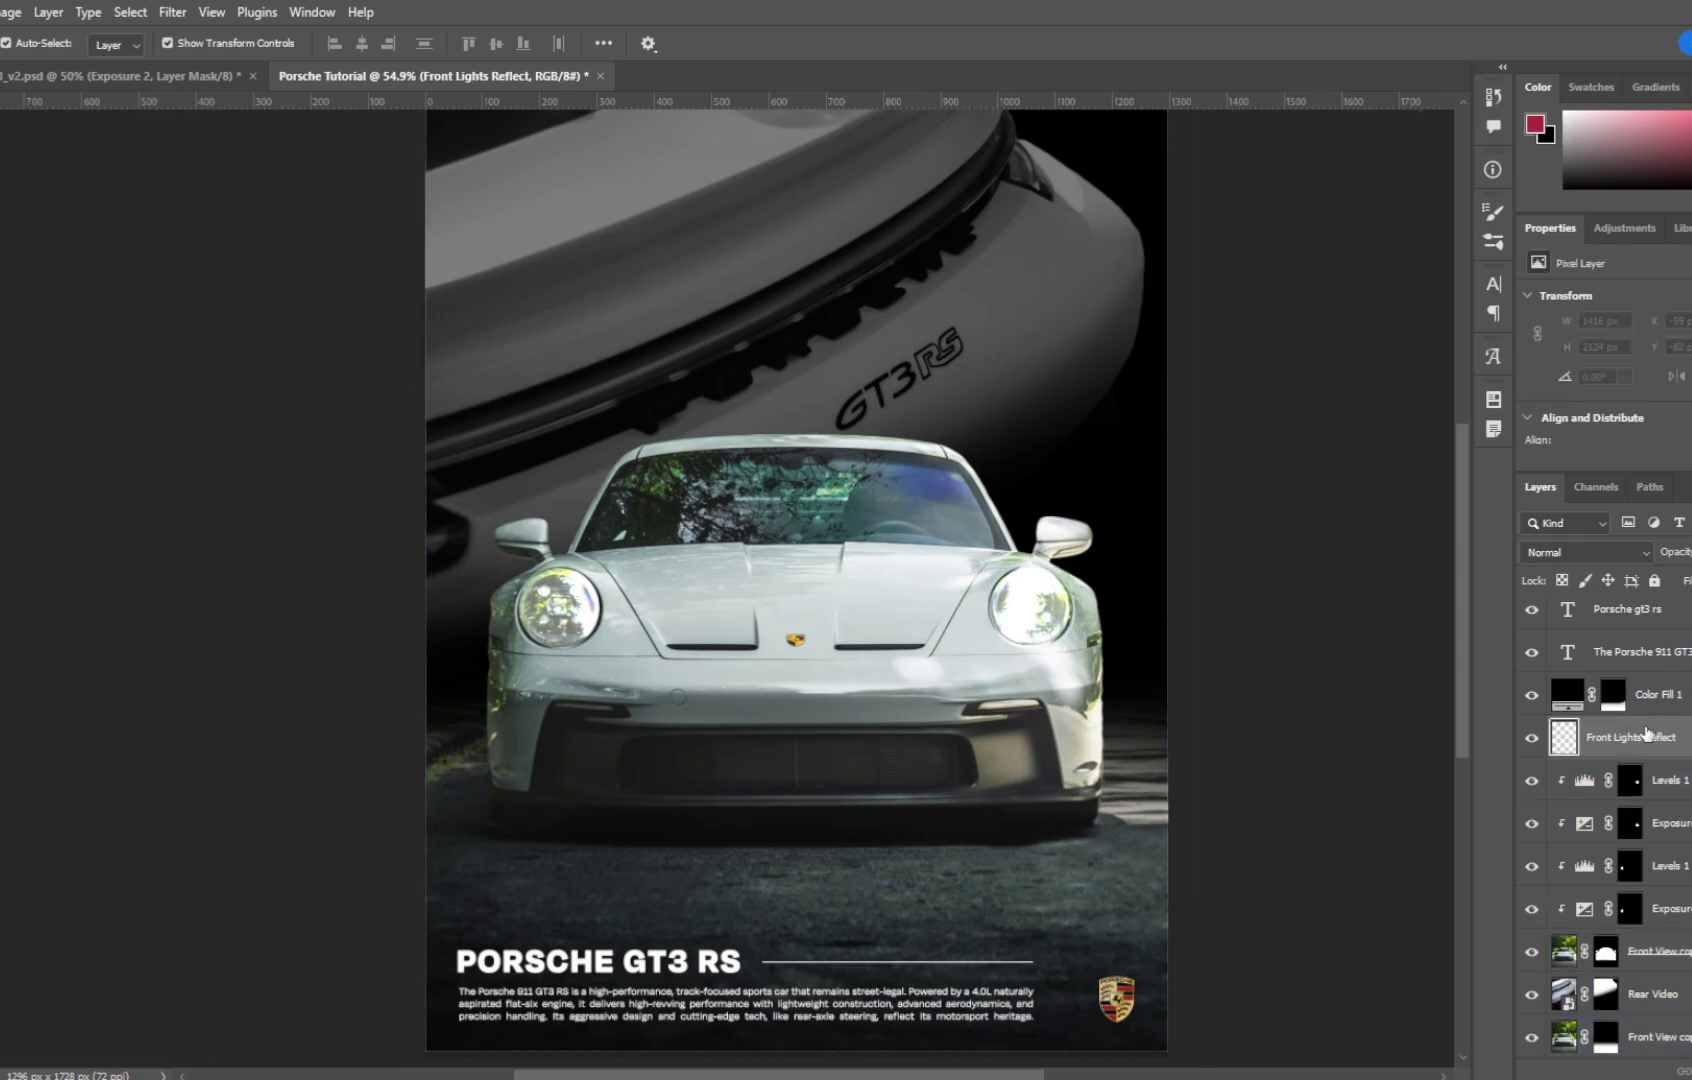
# Step: Paint white across the road on Front Lights Reflect with a soft 500 px brush, and set the layer's blend mode to Overlay
pyautogui.press('b')
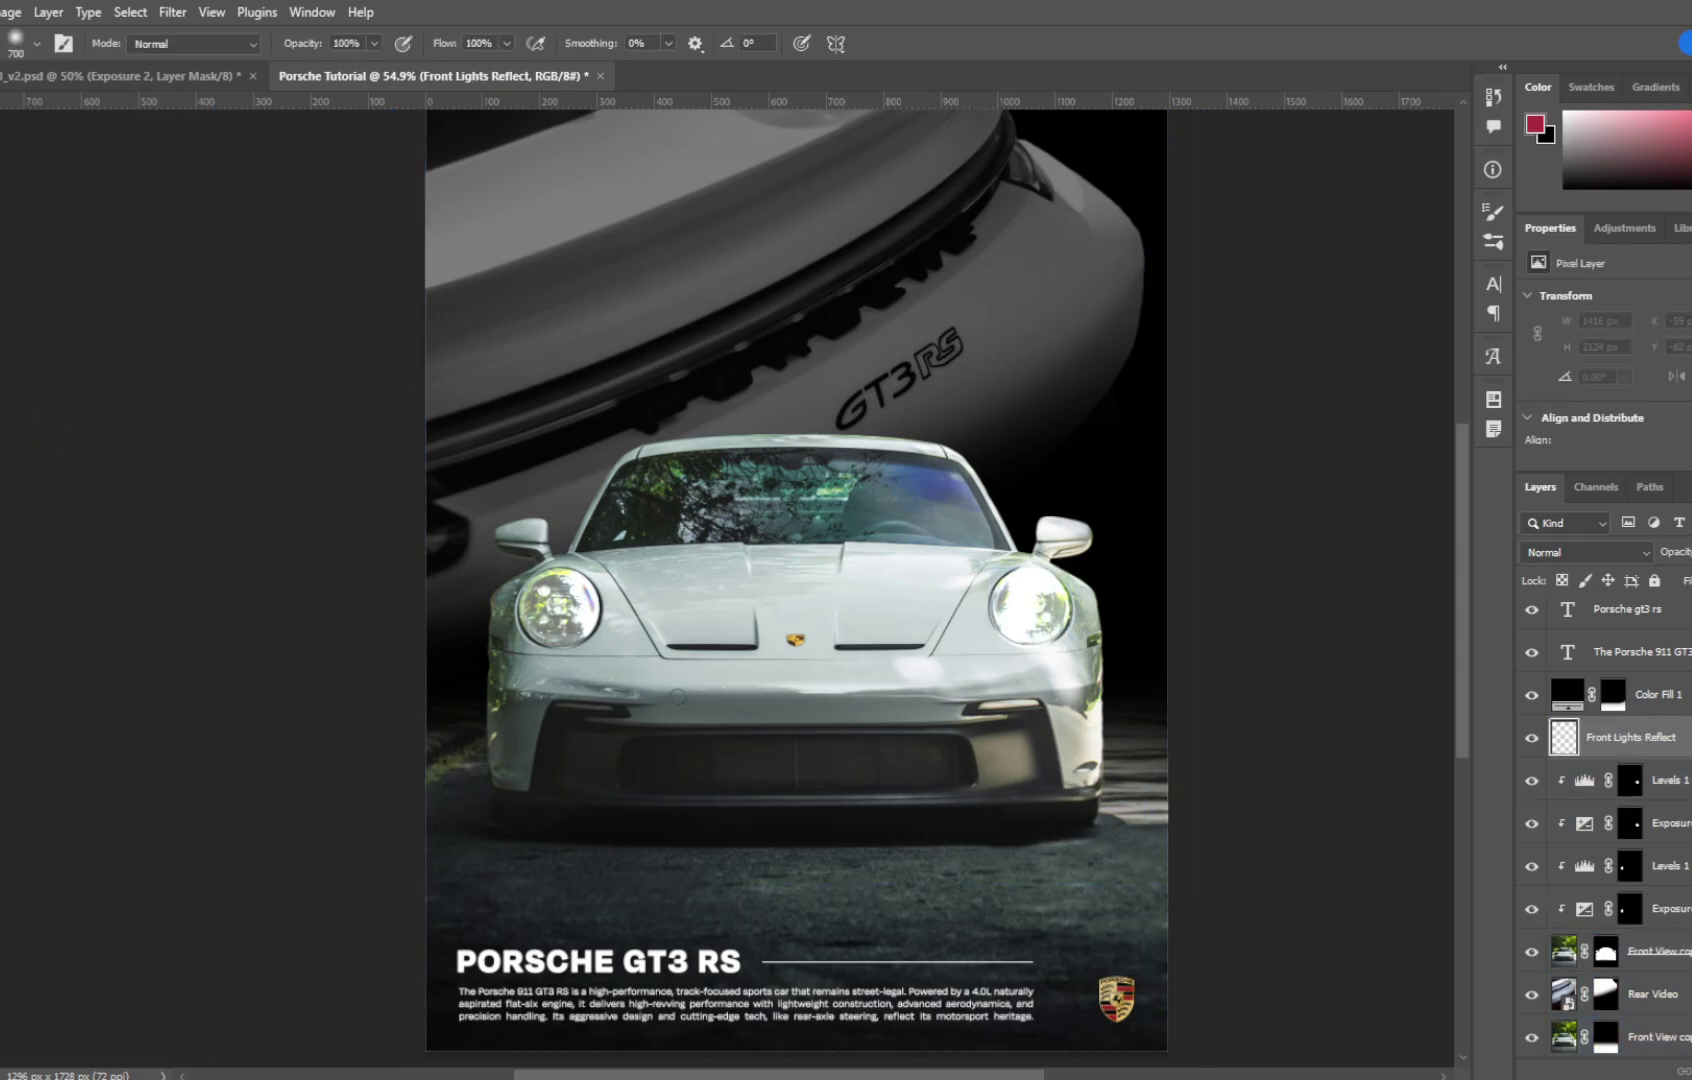
pyautogui.click(1535, 124)
pyautogui.moveTo(1469, 741); pyautogui.dragTo(1055, 349)
pyautogui.press('Return')
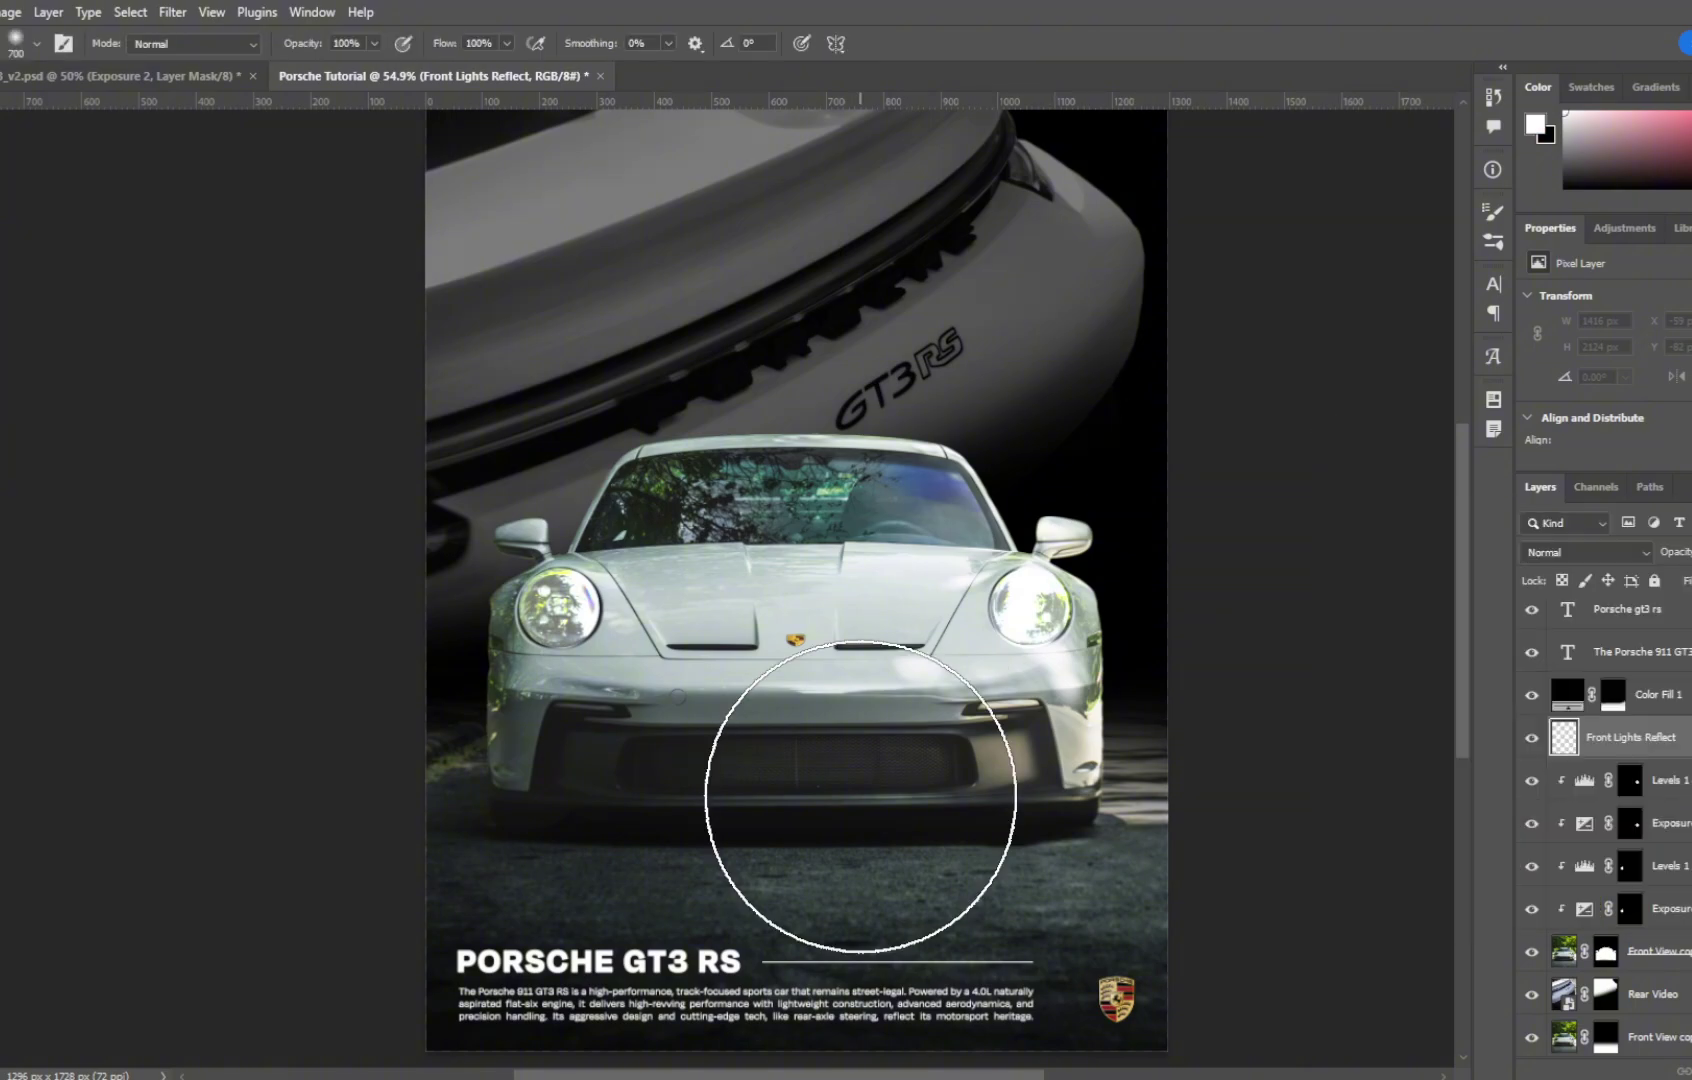
pyautogui.press('[')
pyautogui.press('[')
pyautogui.click(627, 916)
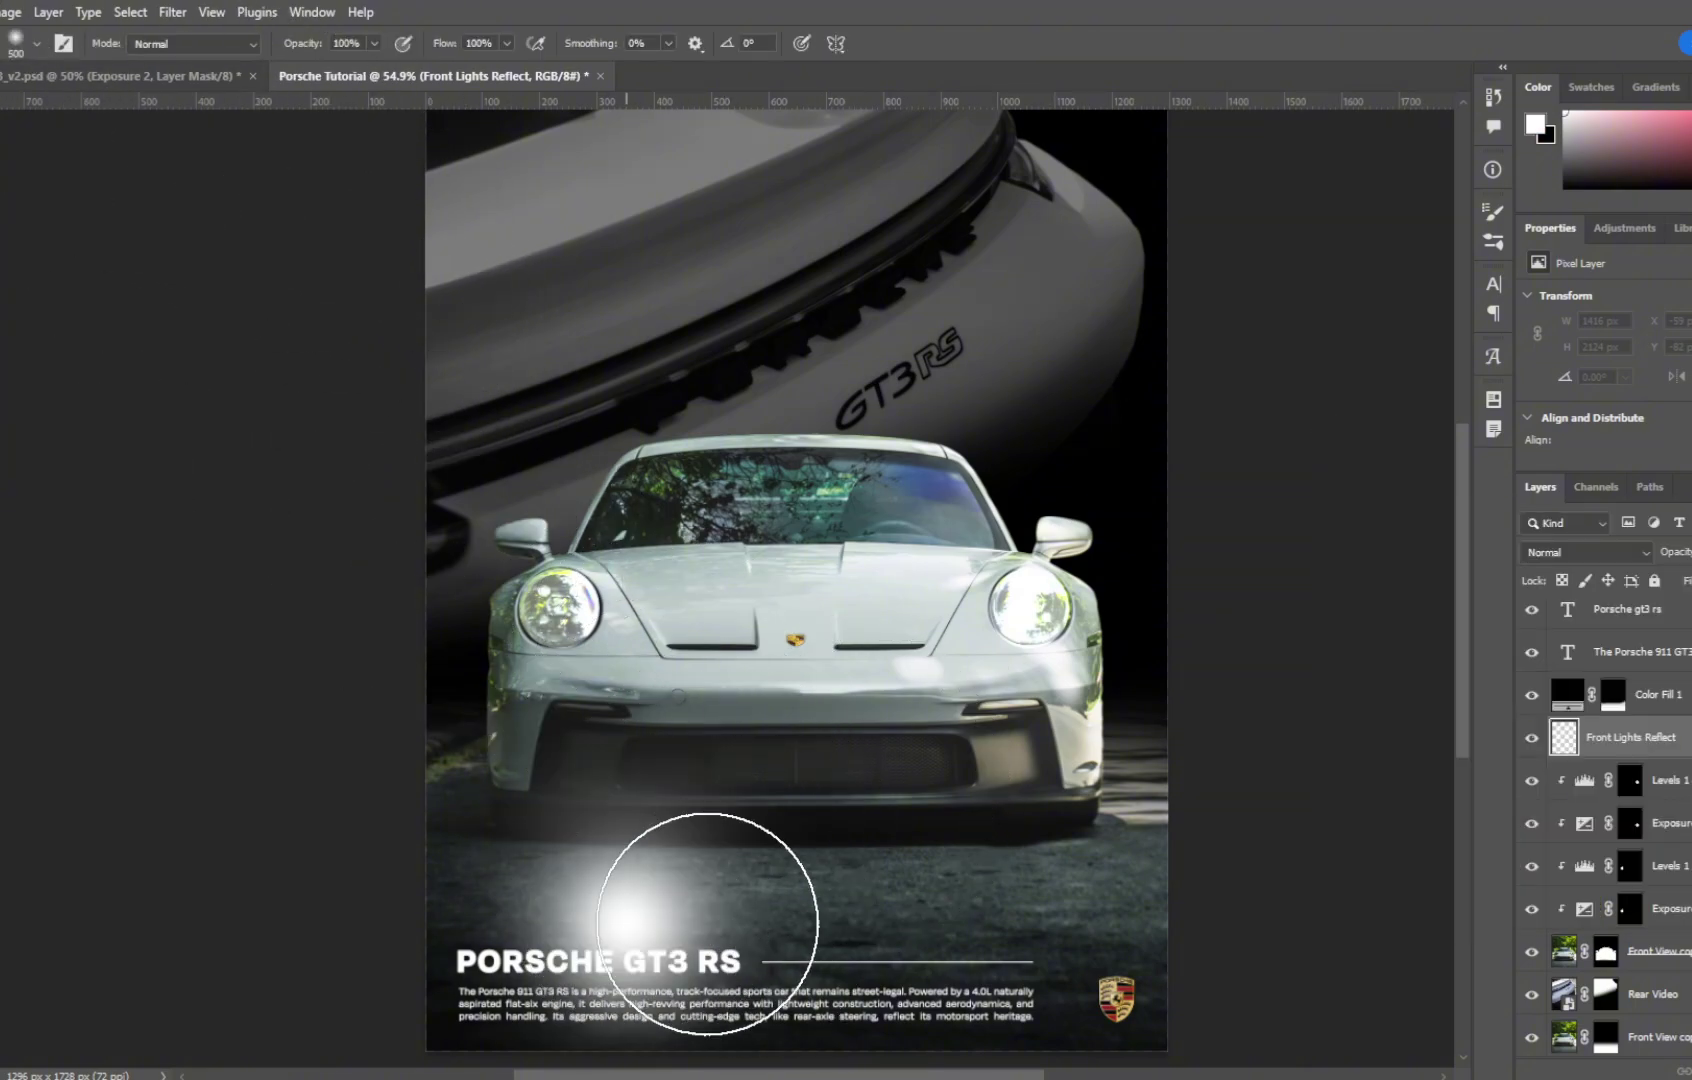
pyautogui.moveTo(708, 924); pyautogui.dragTo(1020, 930)
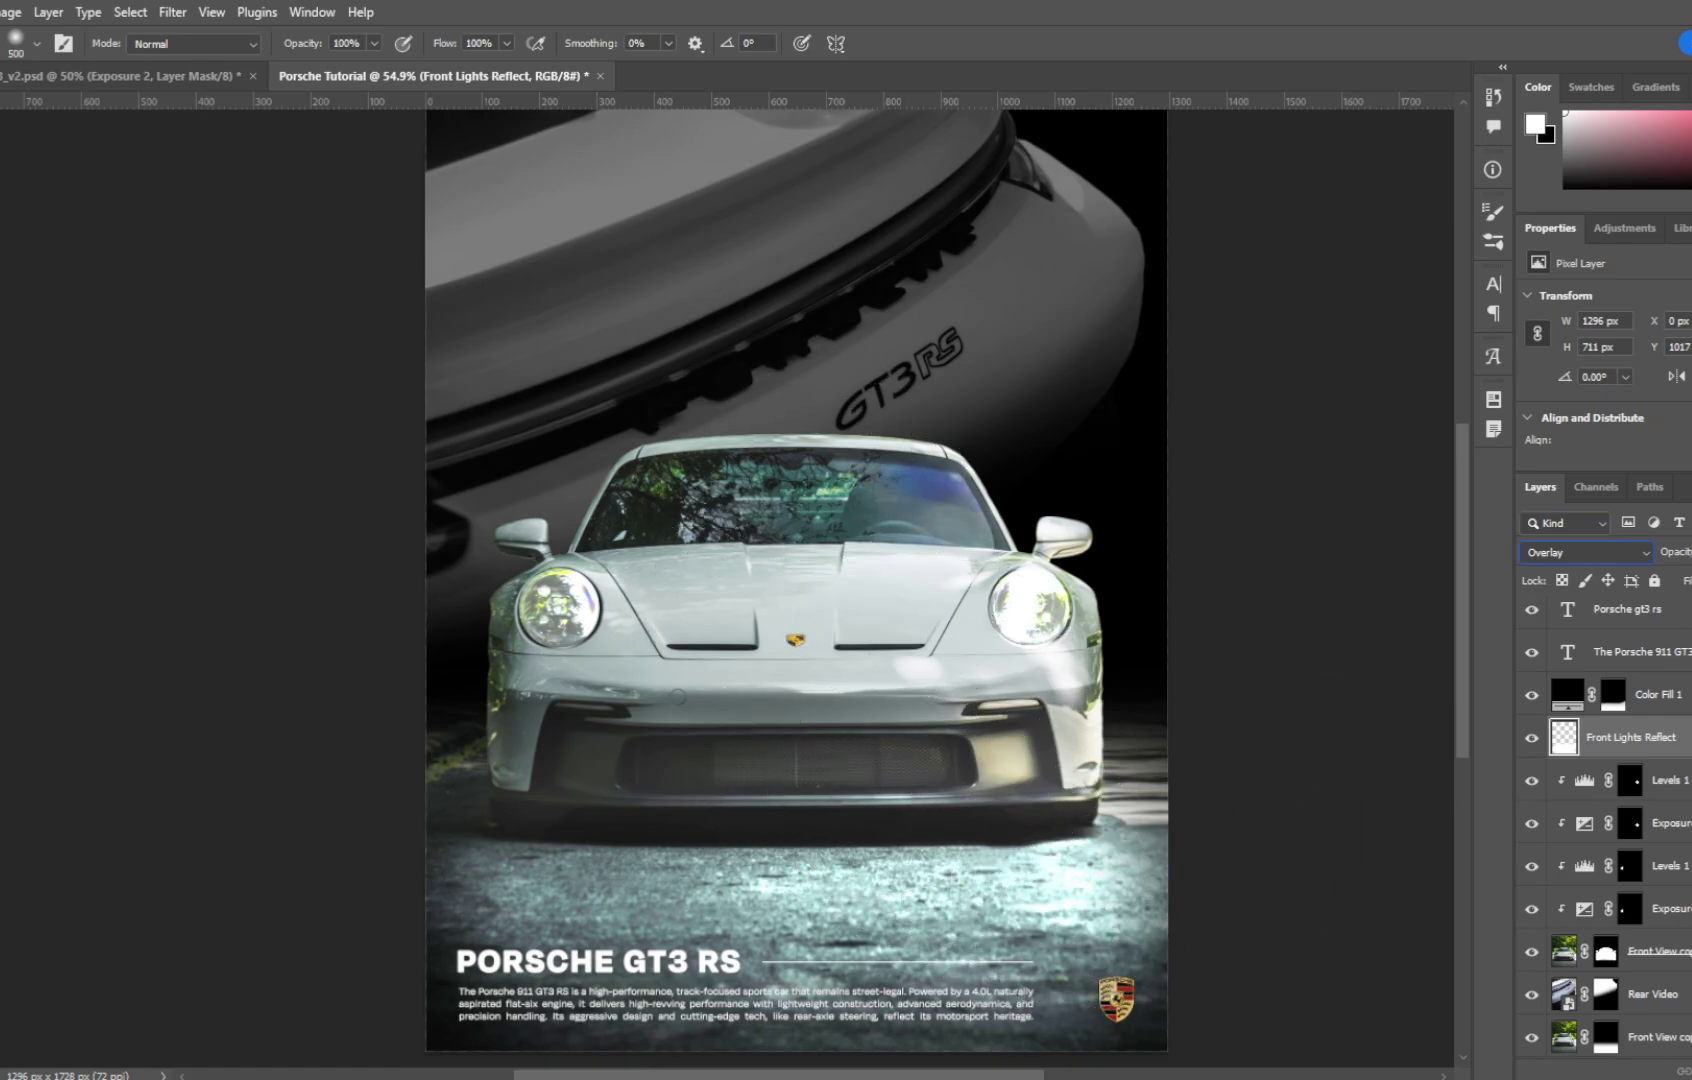
# Step: Lower the Front Lights Reflect layer's opacity and add a layer mask to it
pyautogui.click(1691, 552)
pyautogui.moveTo(1691, 577); pyautogui.dragTo(1686, 577)
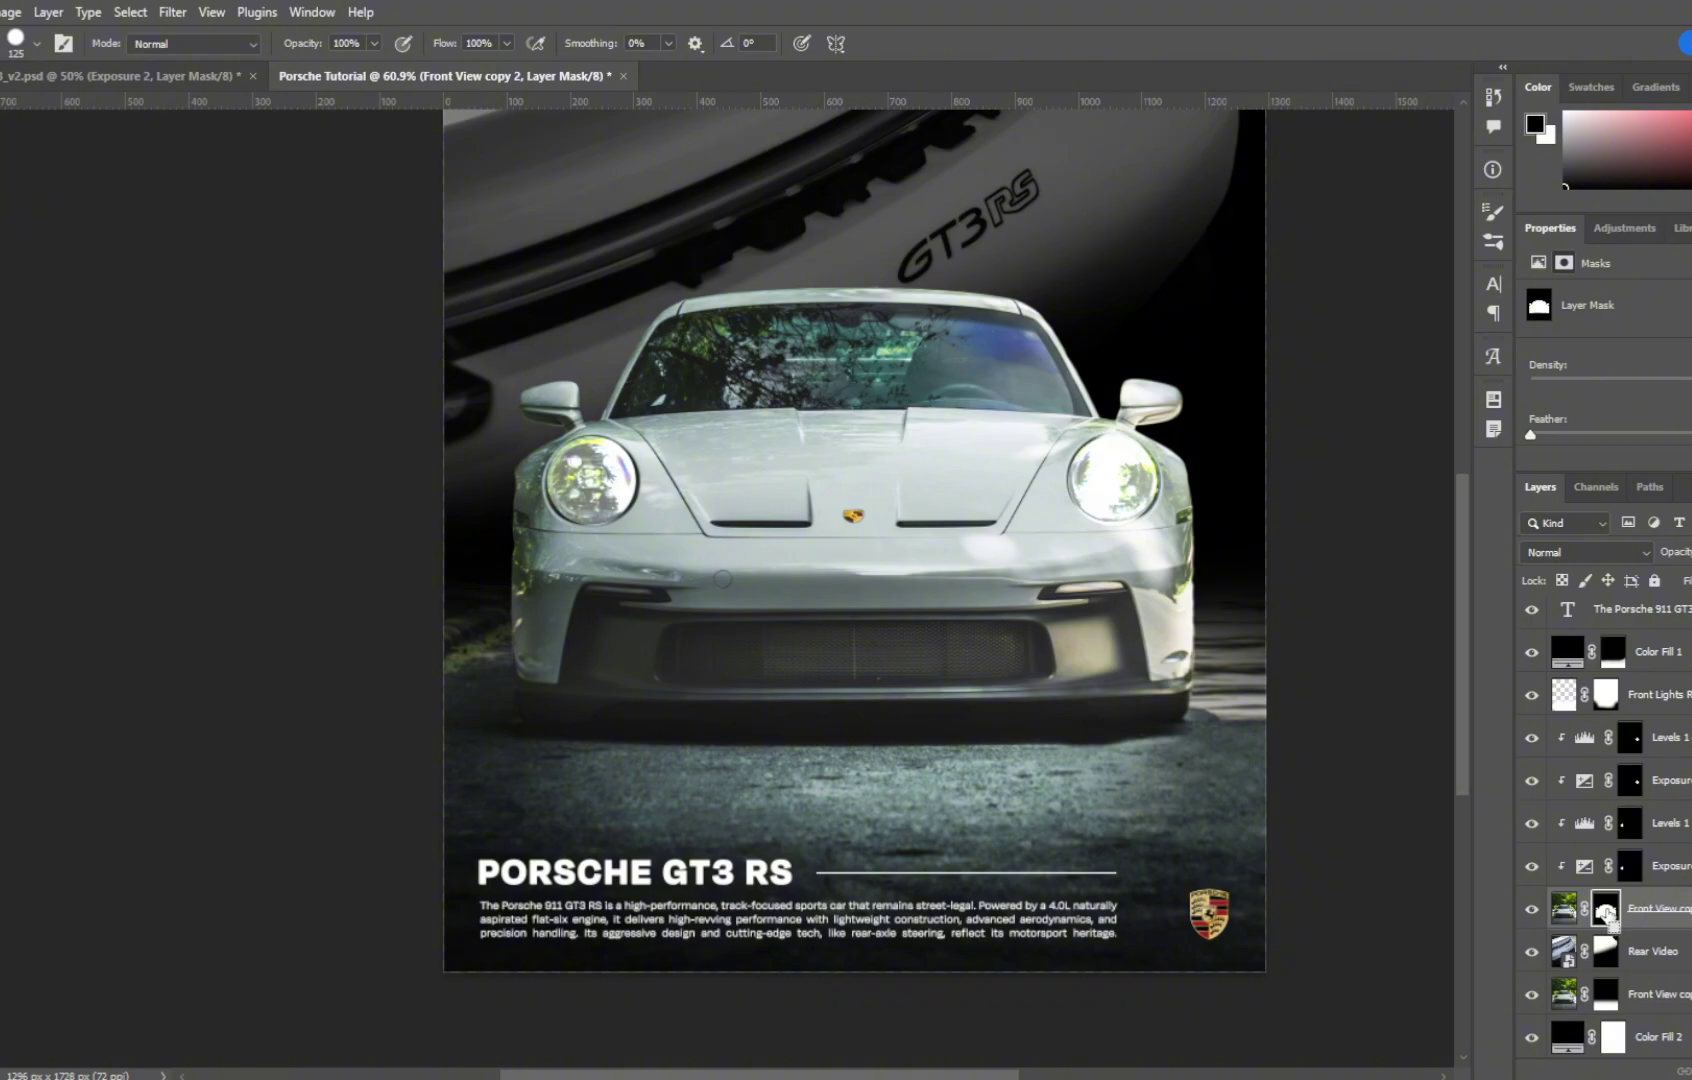
# Step: Load the car outline from Front View copy 2's mask and paint black inside it on Front Lights Reflect's mask over the bumper
pyautogui.keyDown('ctrl'); pyautogui.click(1606, 910); pyautogui.keyUp('ctrl')
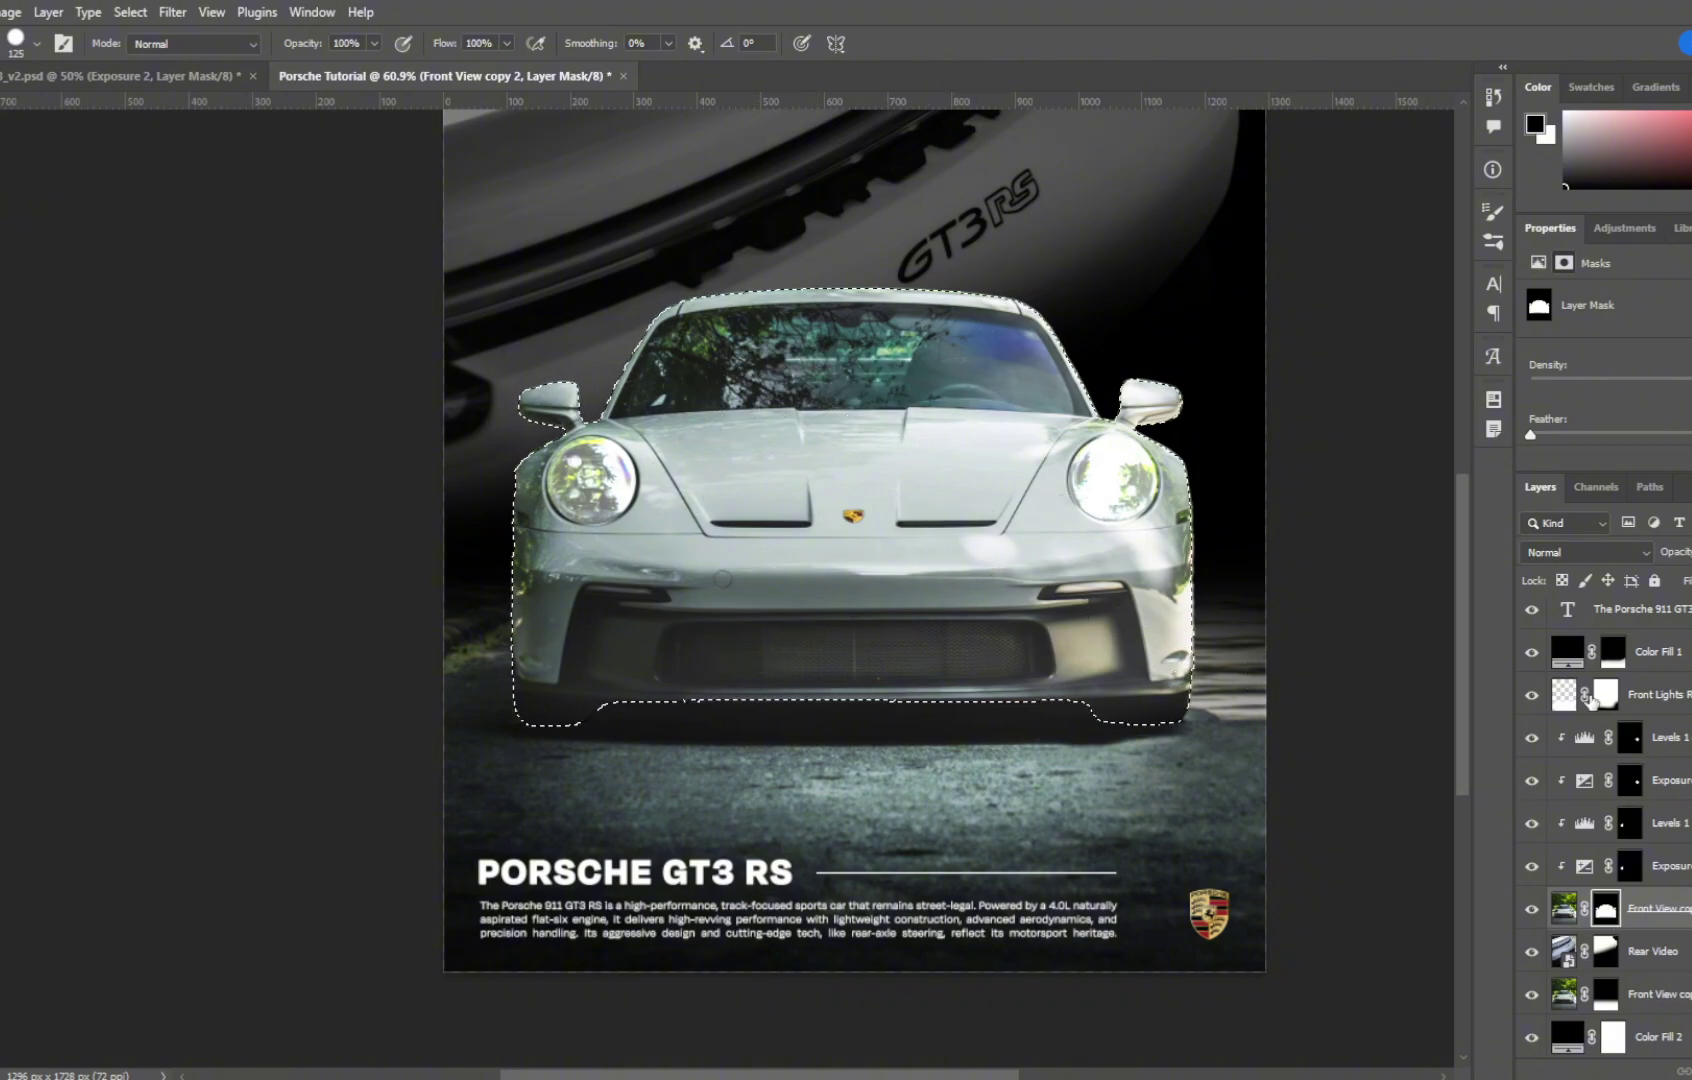
pyautogui.click(1606, 695)
pyautogui.moveTo(1020, 604)
pyautogui.mouseDown()
pyautogui.moveTo(986, 642)
pyautogui.moveTo(604, 627)
pyautogui.moveTo(530, 690)
pyautogui.moveTo(574, 691)
pyautogui.mouseUp()
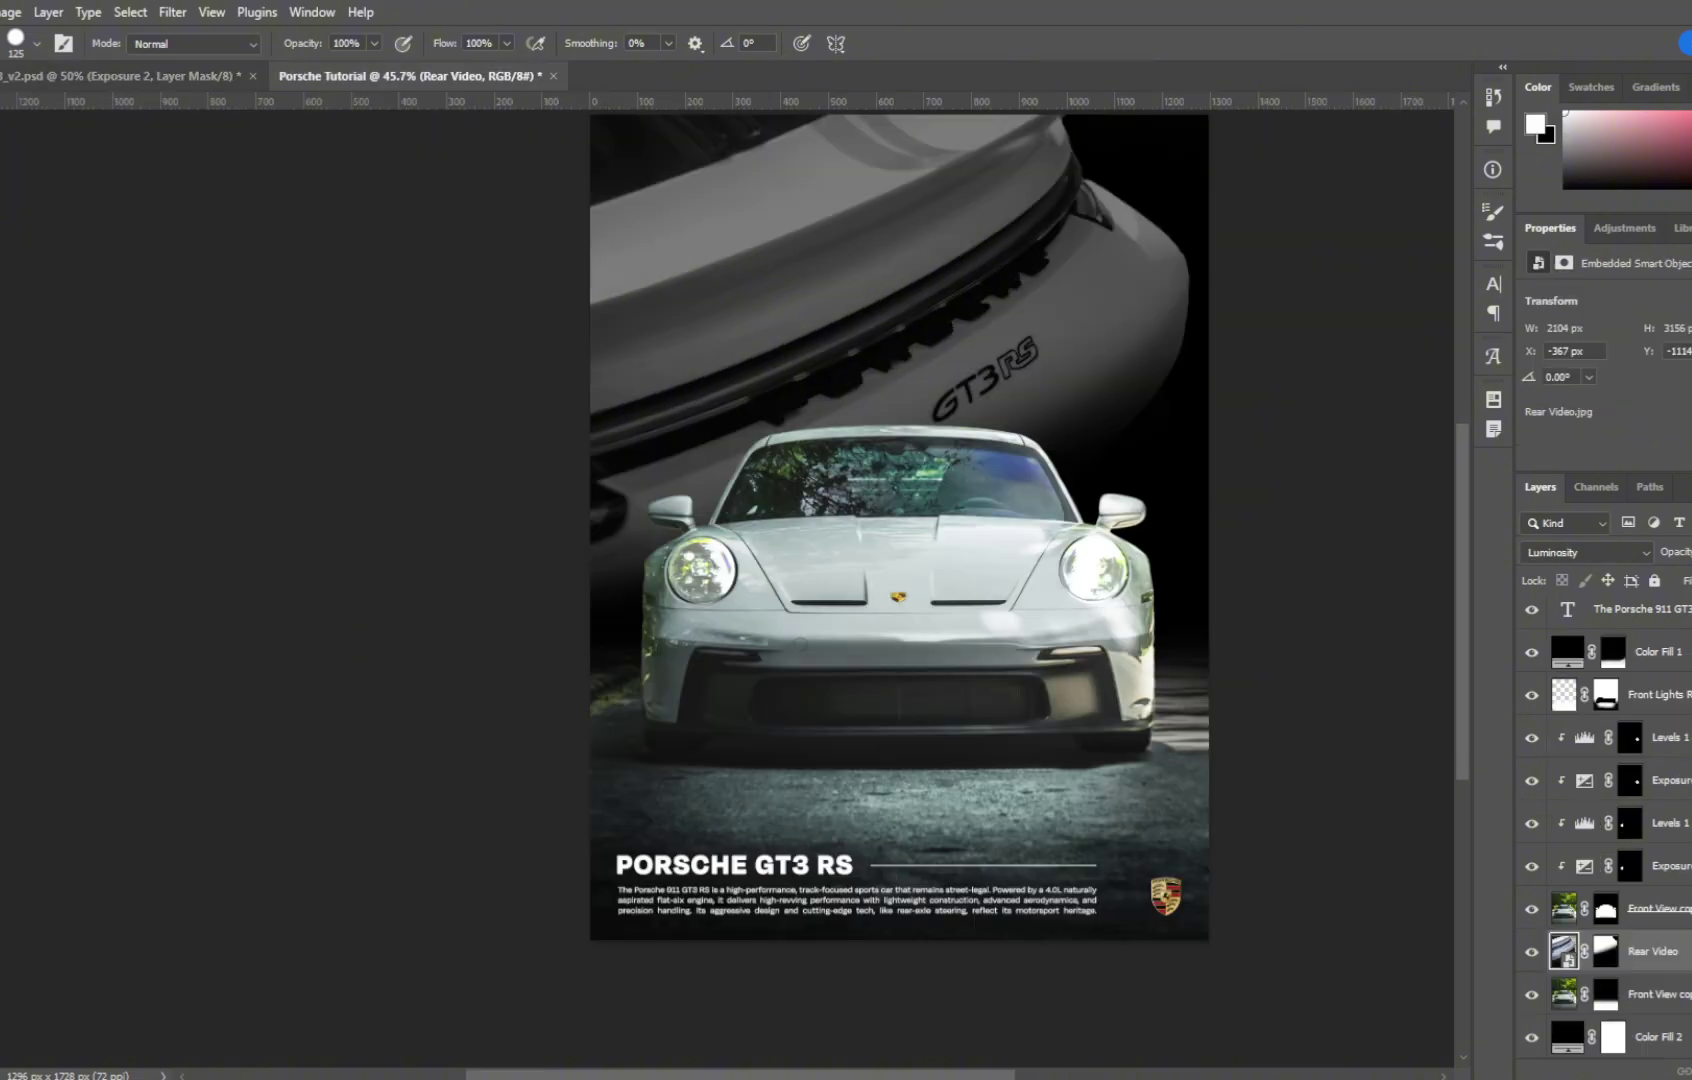
# Step: Above Rear Video, draw a white horizontal line about 1397 px long and 1 px thick across the poster at headlight height
pyautogui.hotkey('ctrl', 'shift', 'alt', 'n')
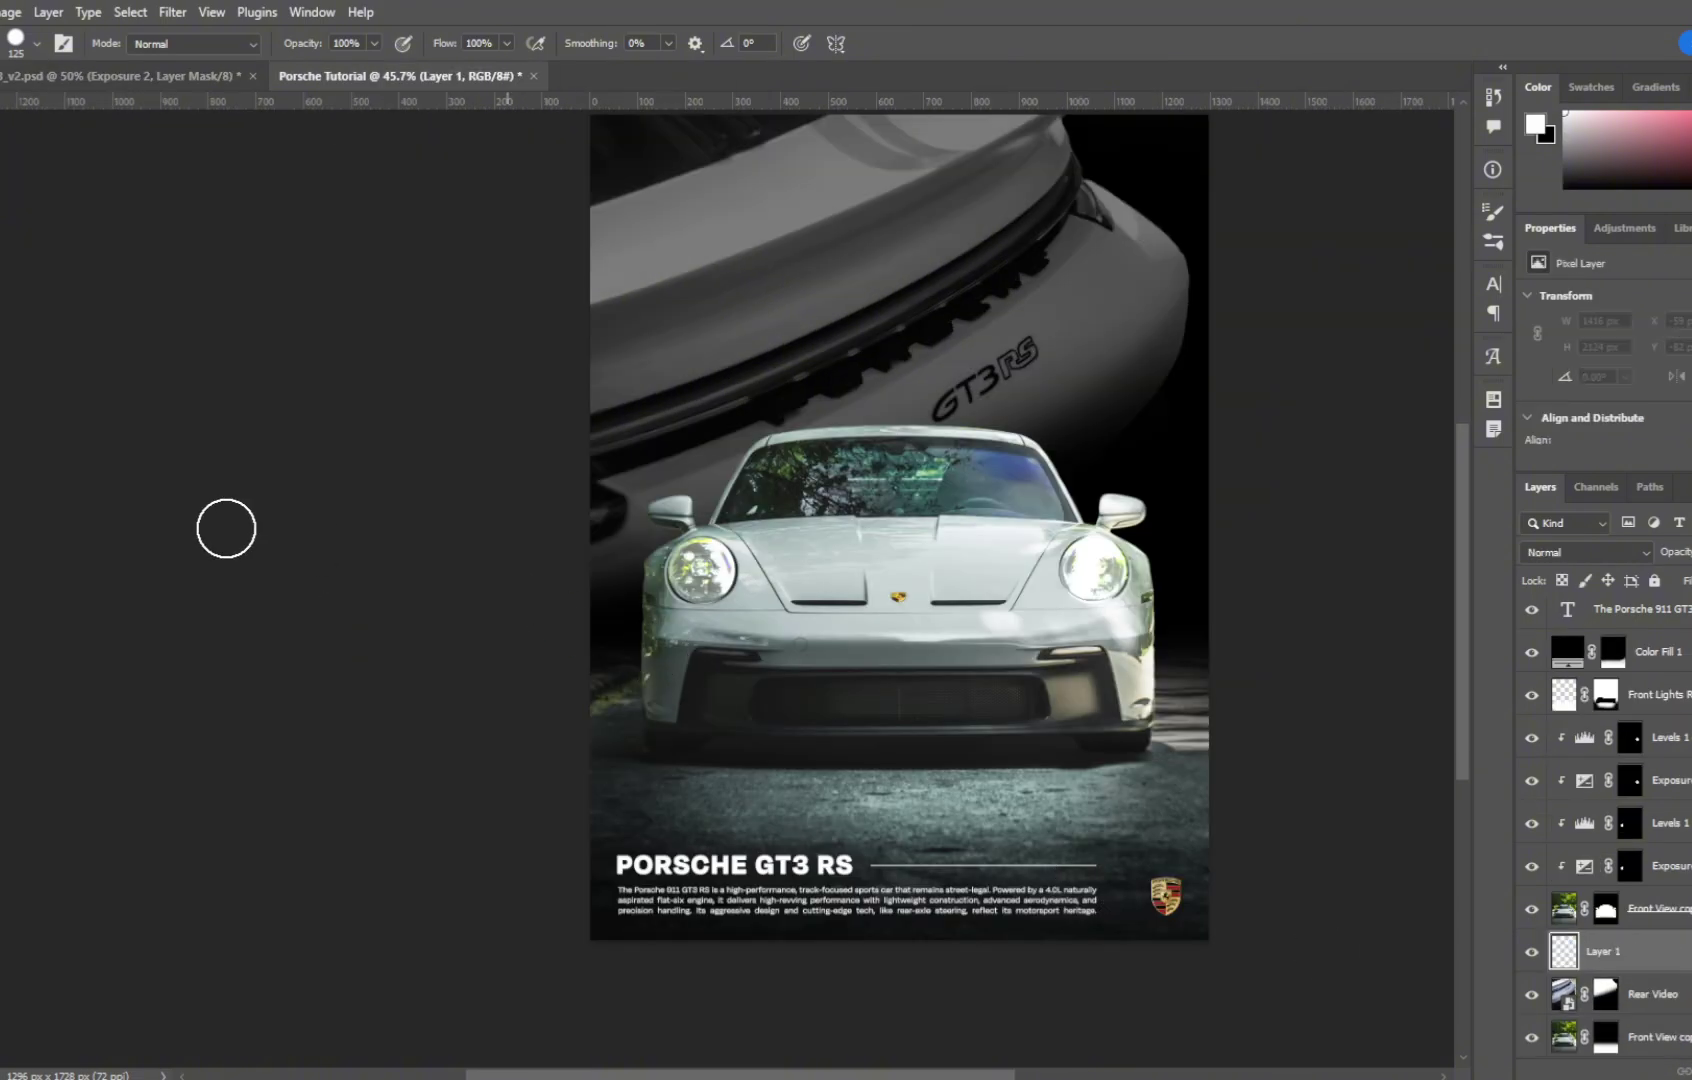
pyautogui.click(0, 618)
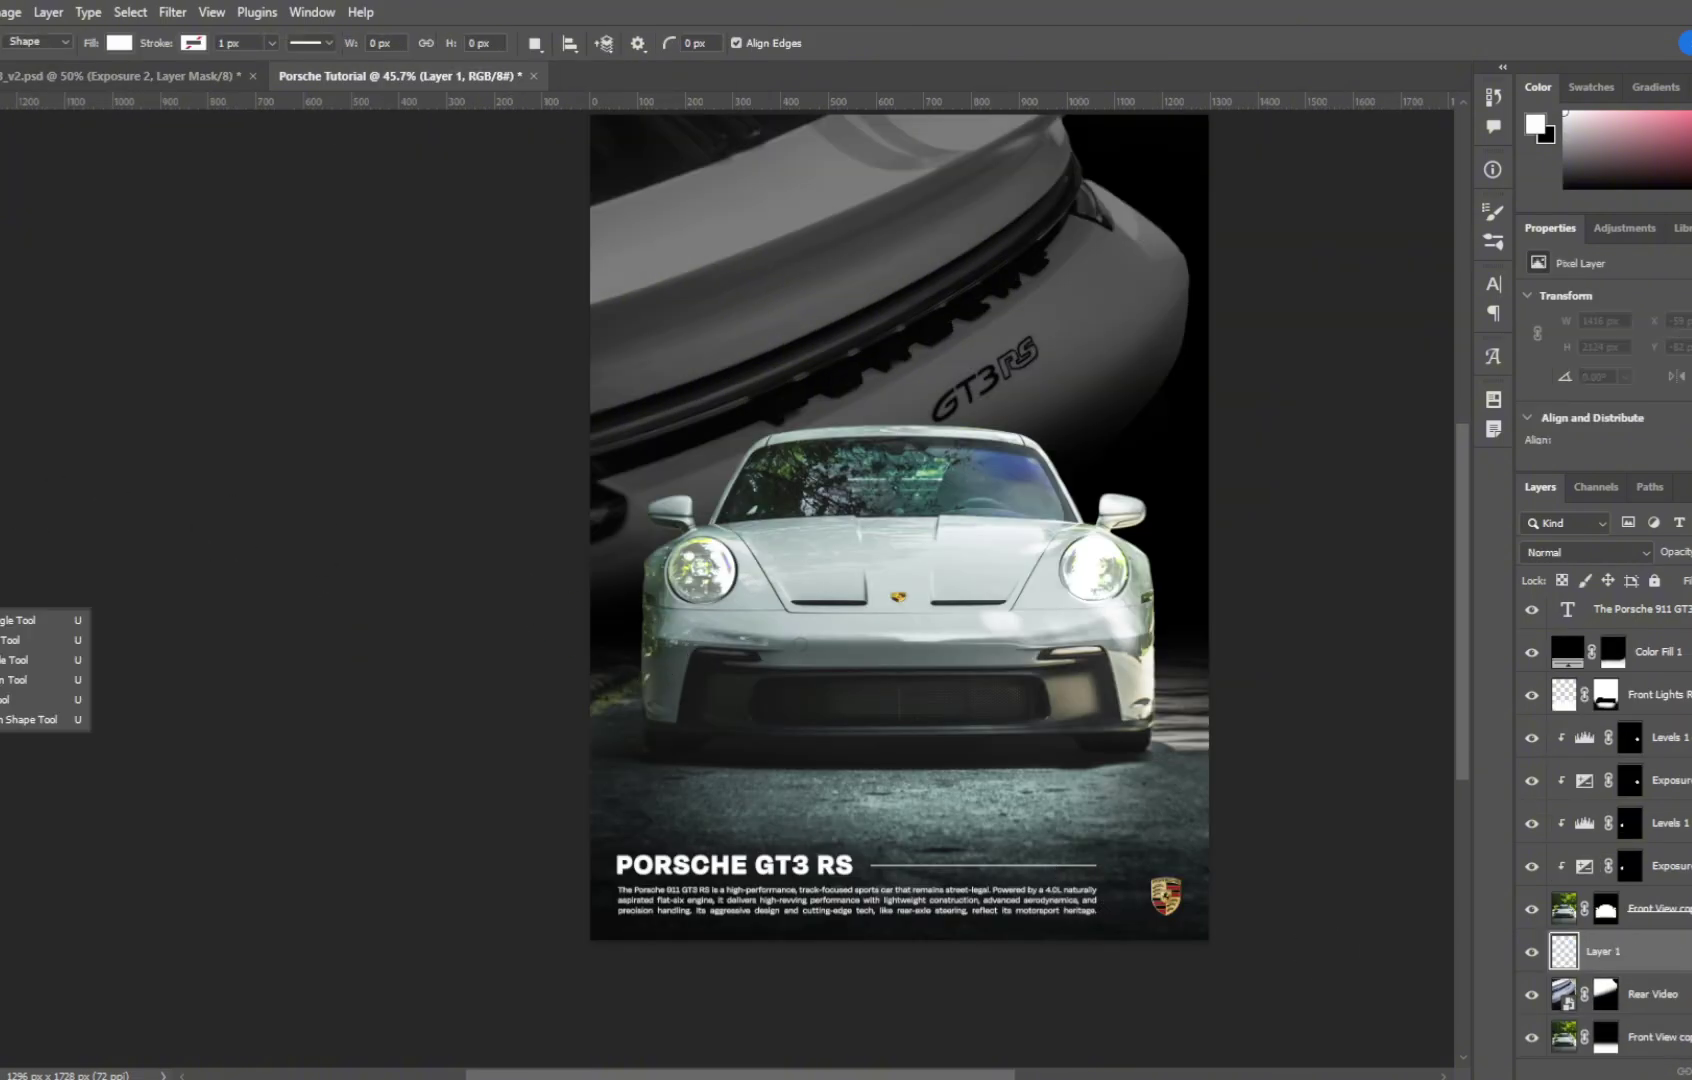
pyautogui.click(12, 702)
pyautogui.moveTo(571, 557); pyautogui.dragTo(1237, 572)
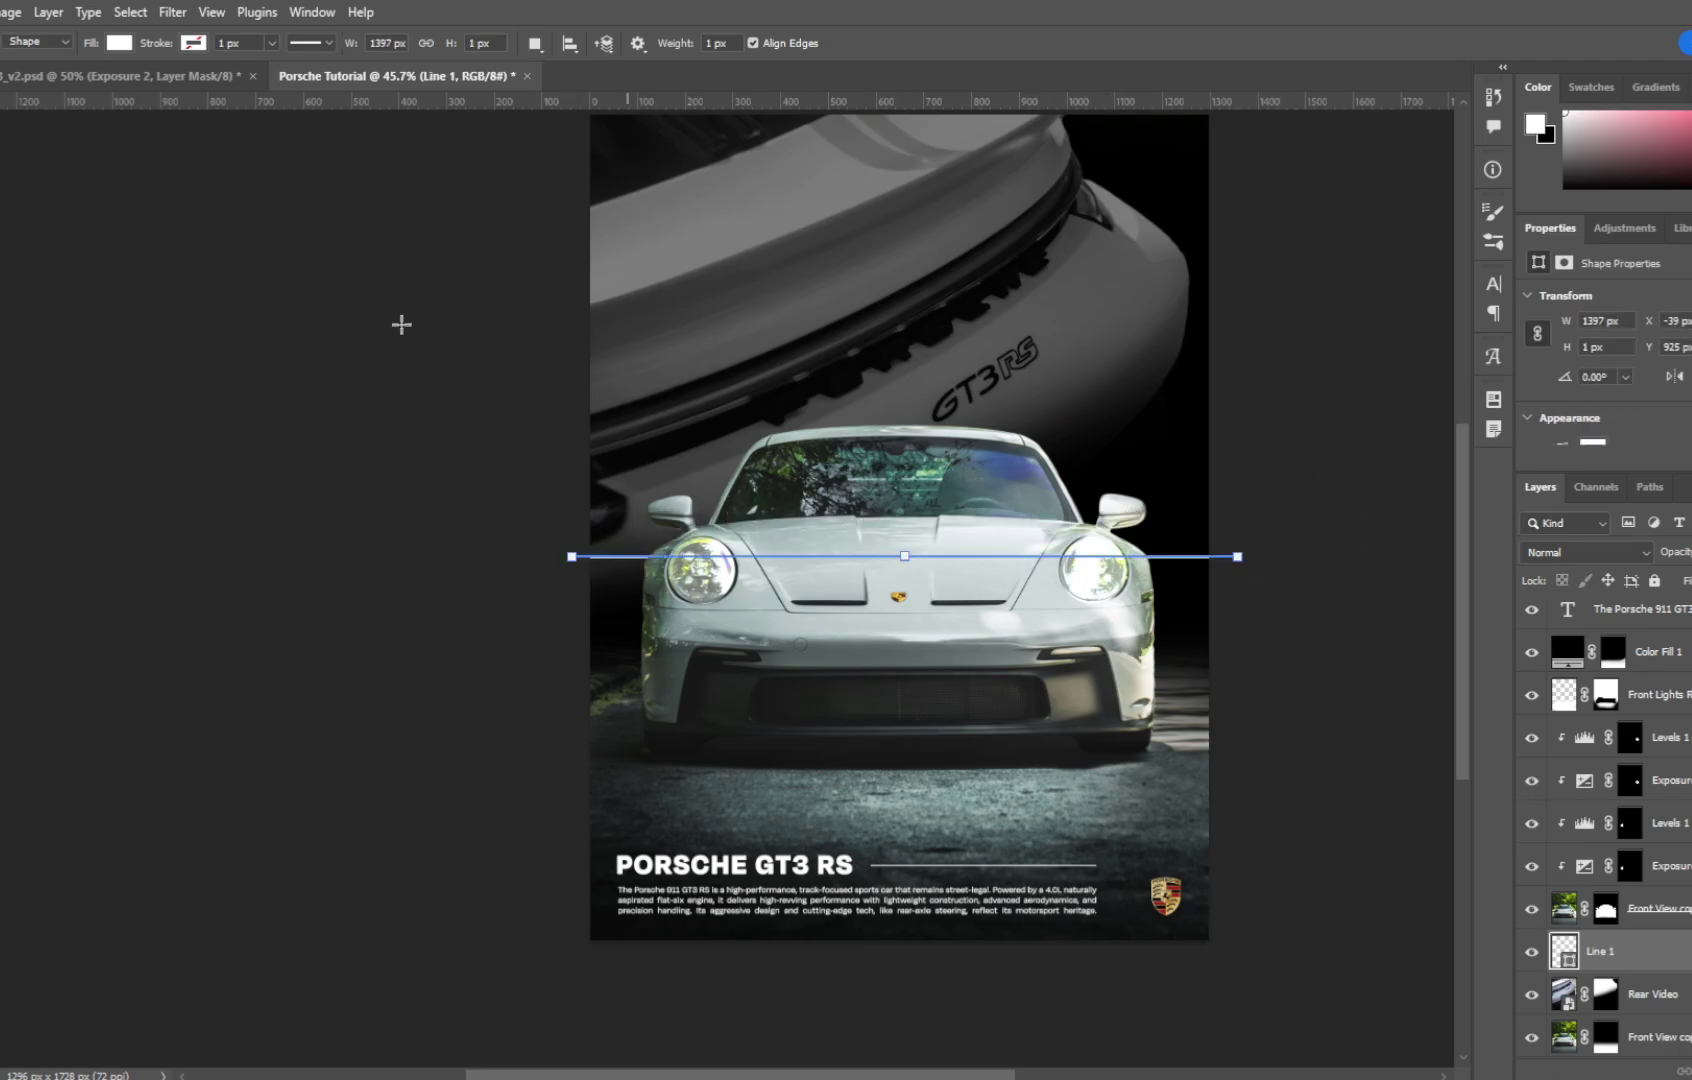
# Step: Duplicate the line into three stacked lines behind the front car, combined as one smart object with an Outer Glow effect
pyautogui.press('v')
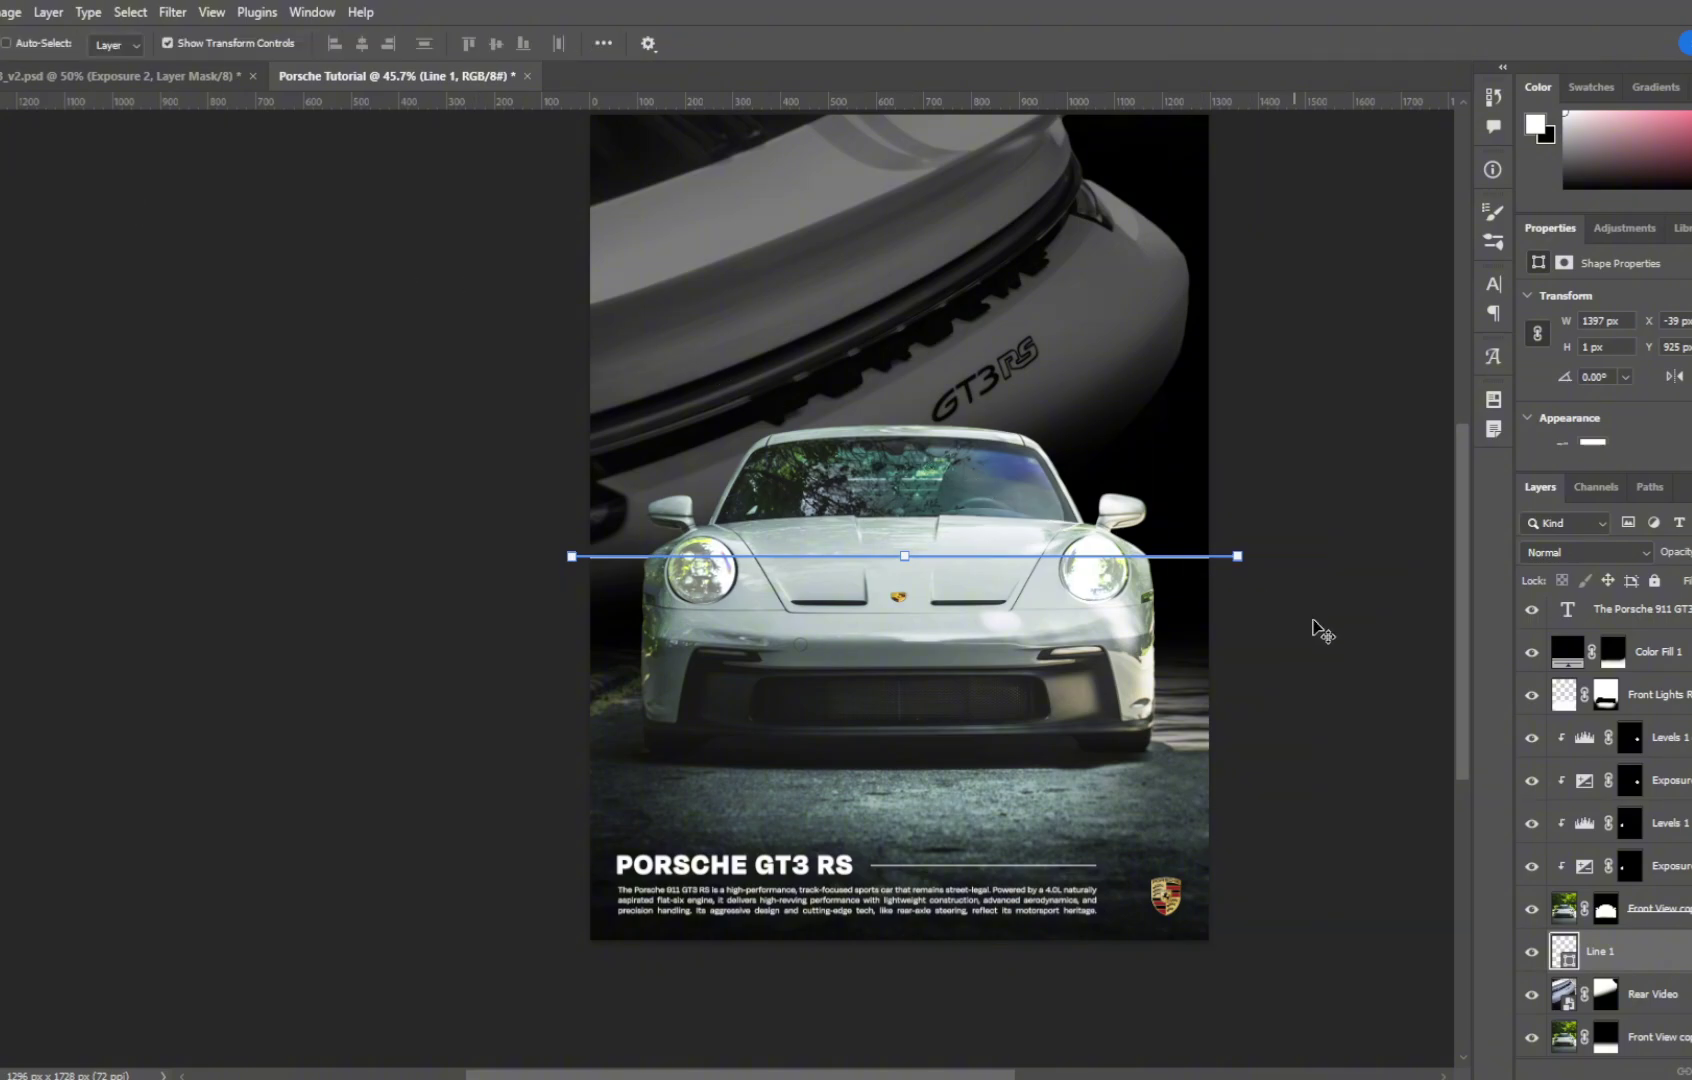
pyautogui.hotkey('ctrl', 'j')
pyautogui.scroll(2, 1165, 610)
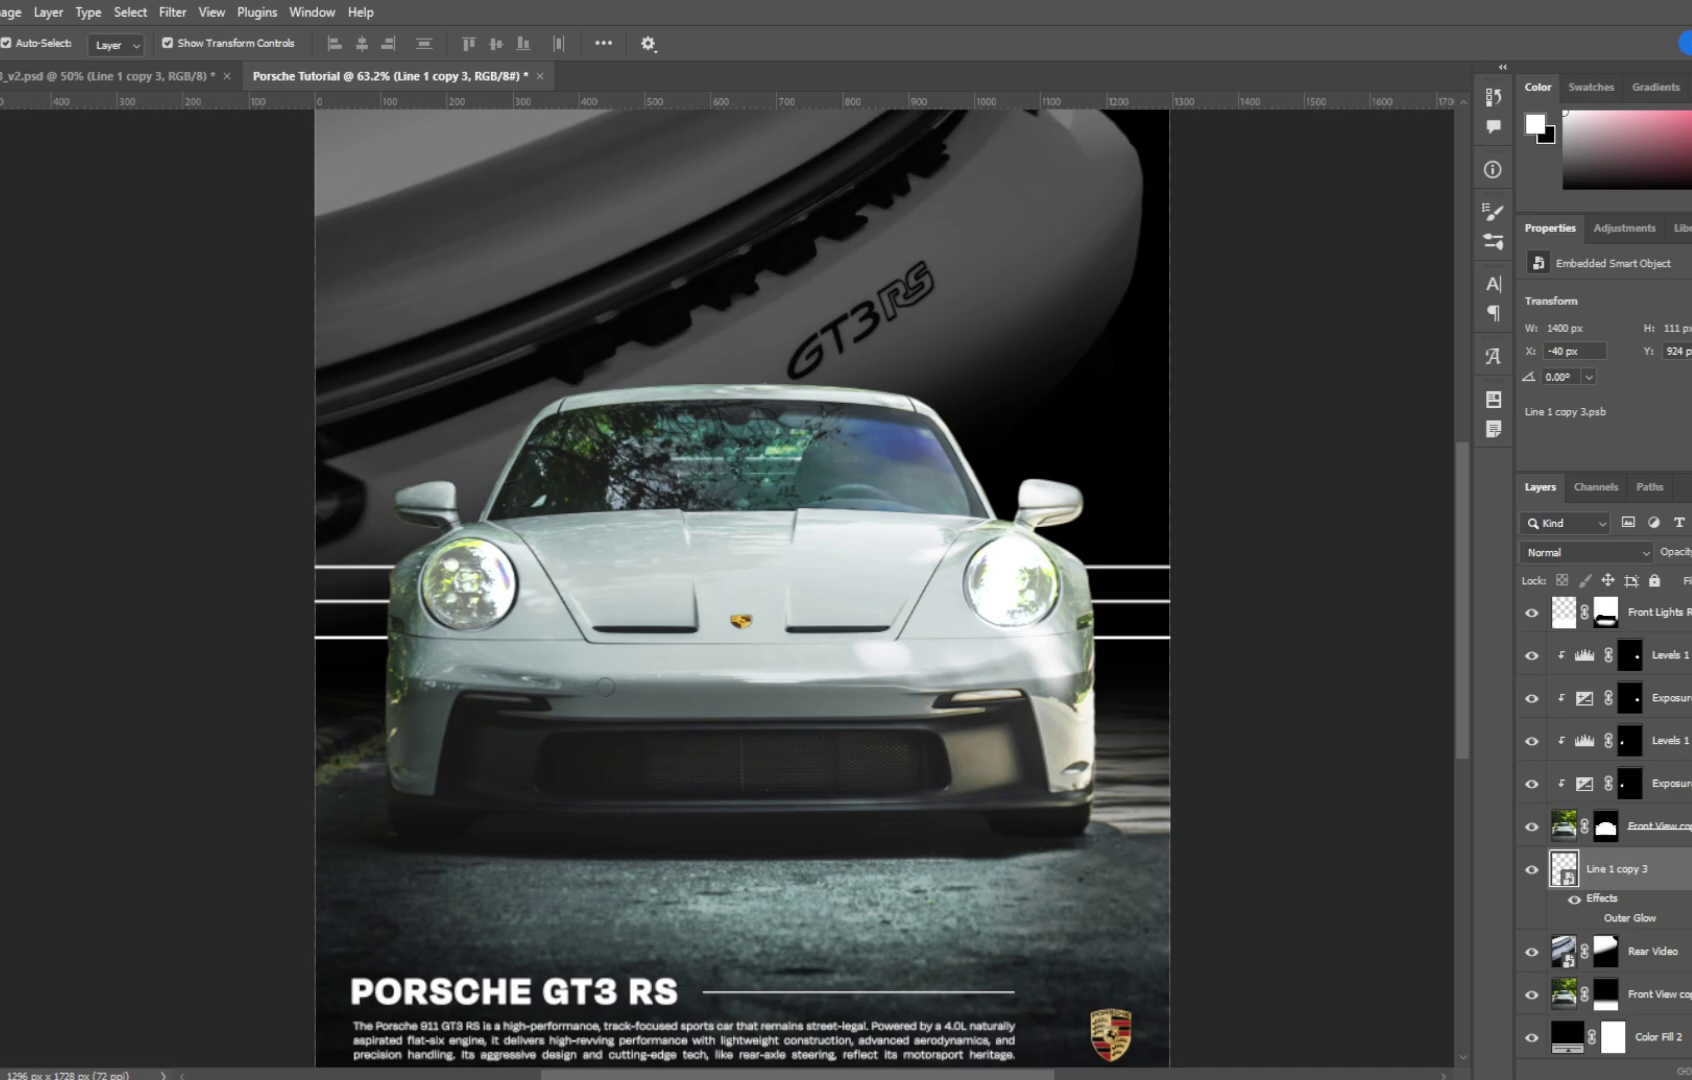
# Step: Turn on the Outer Glow effect in the layer style of Line 1 copy 3
pyautogui.doubleClick(1680, 869)
pyautogui.moveTo(1233, 322); pyautogui.dragTo(1011, 318)
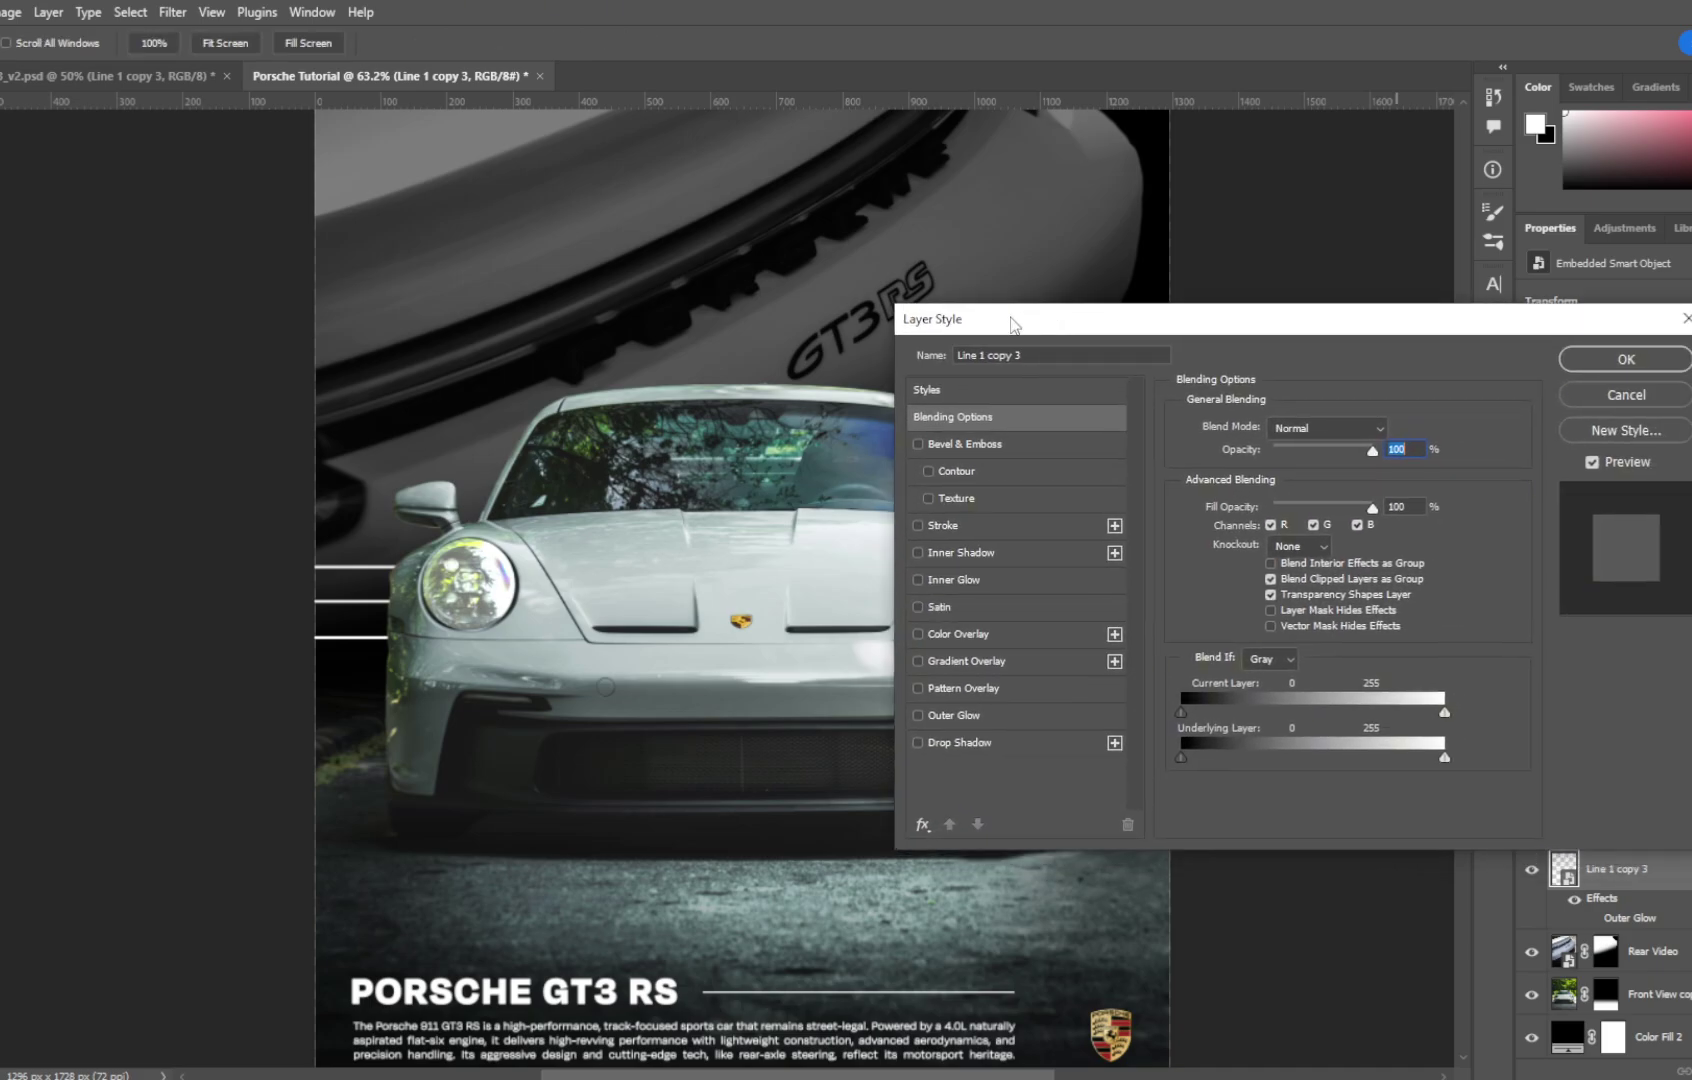
pyautogui.click(975, 716)
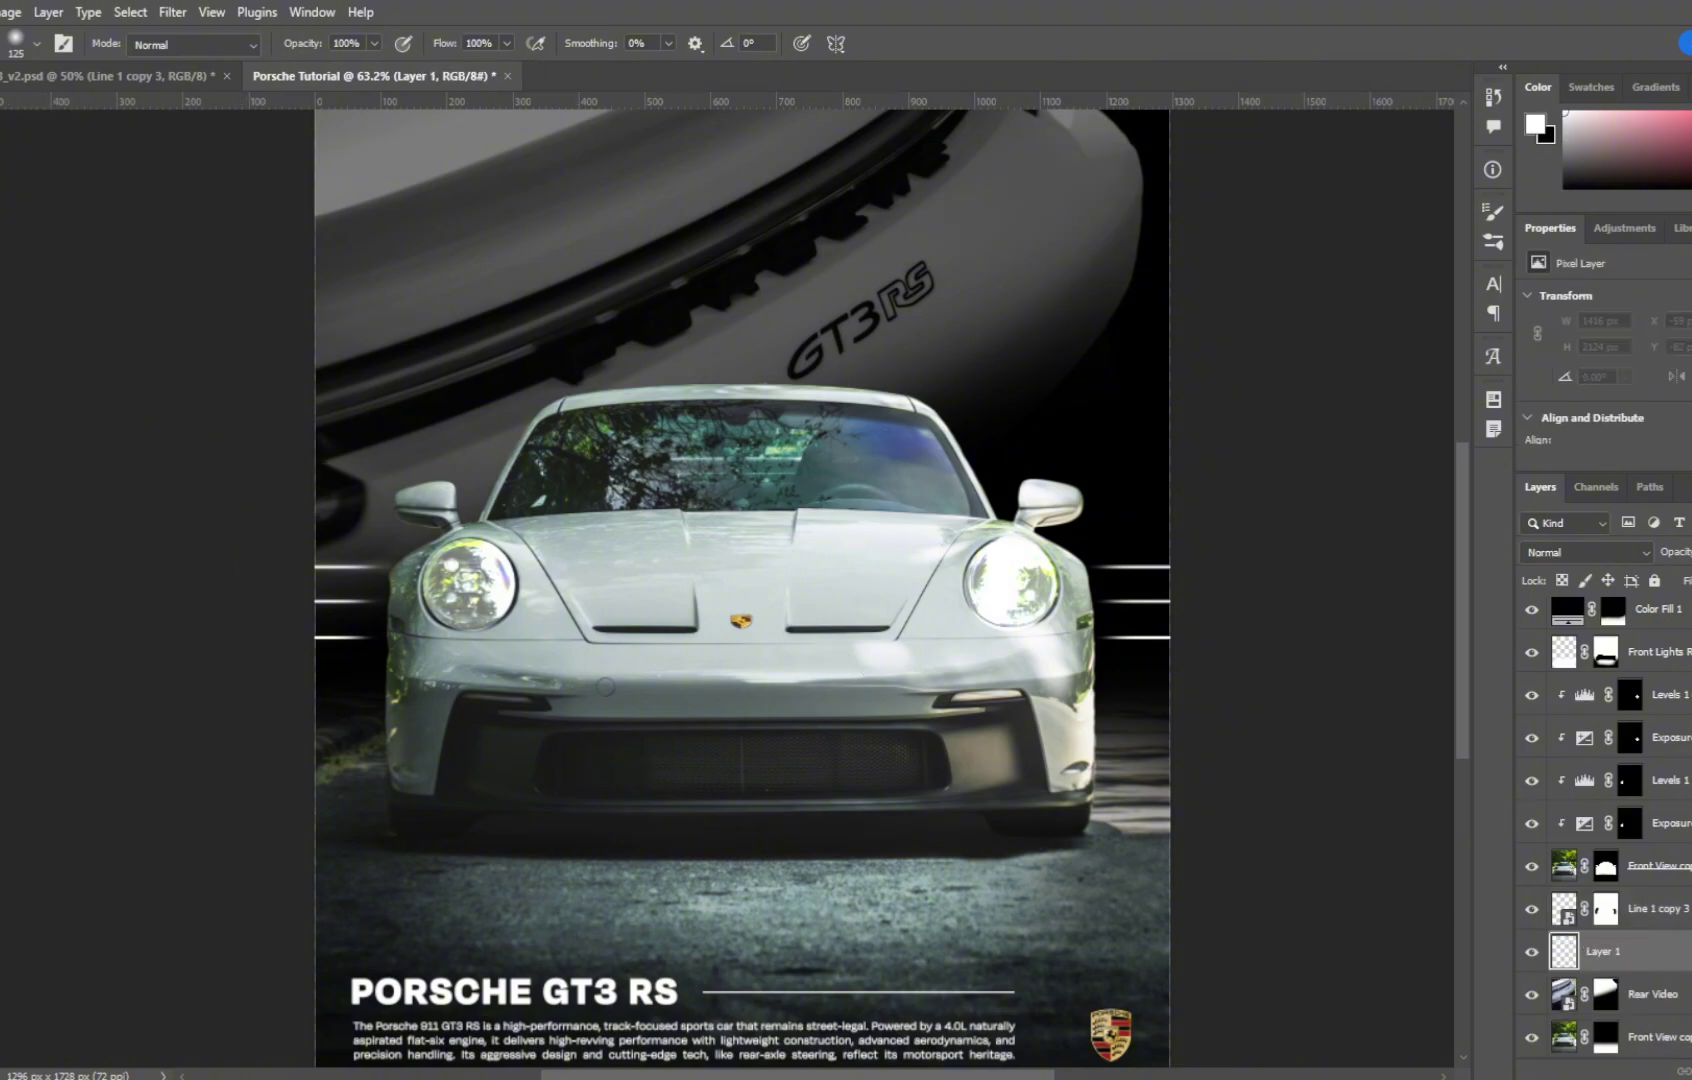
# Step: On Layer 1 beneath the glowing lines, paint a wide soft white glow behind the front car and adjust its opacity
pyautogui.press(']')
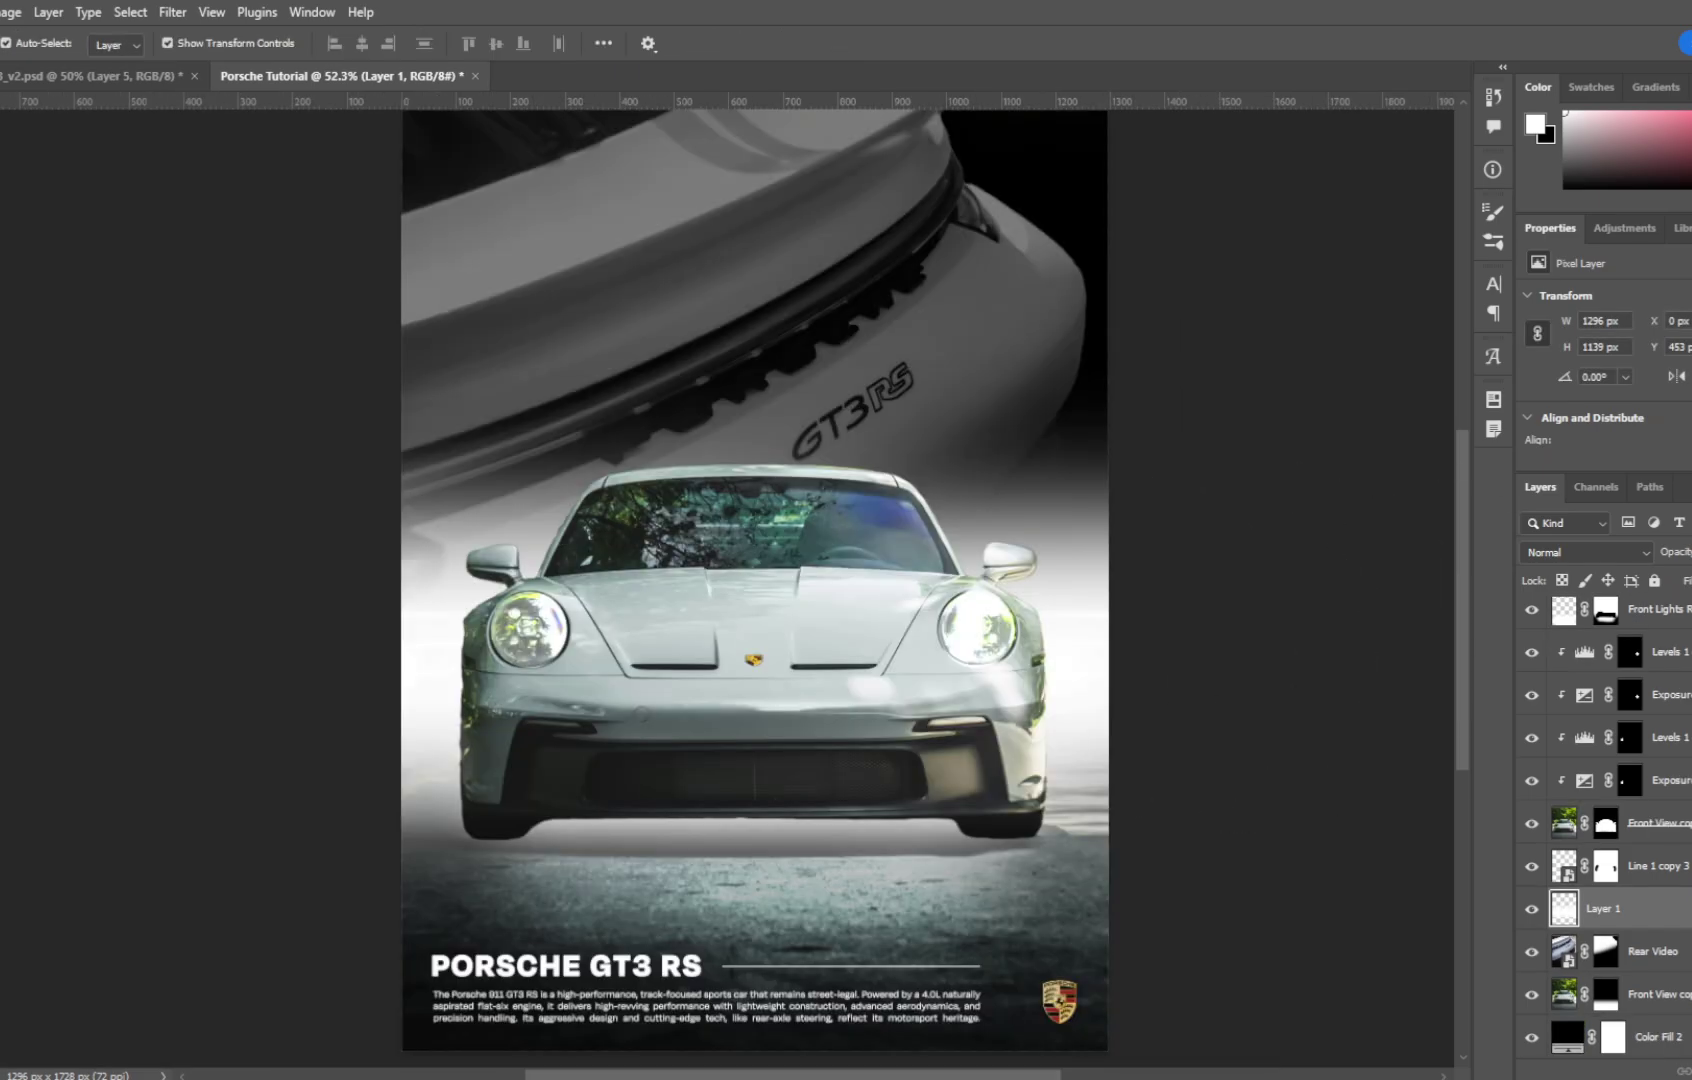
pyautogui.click(1691, 552)
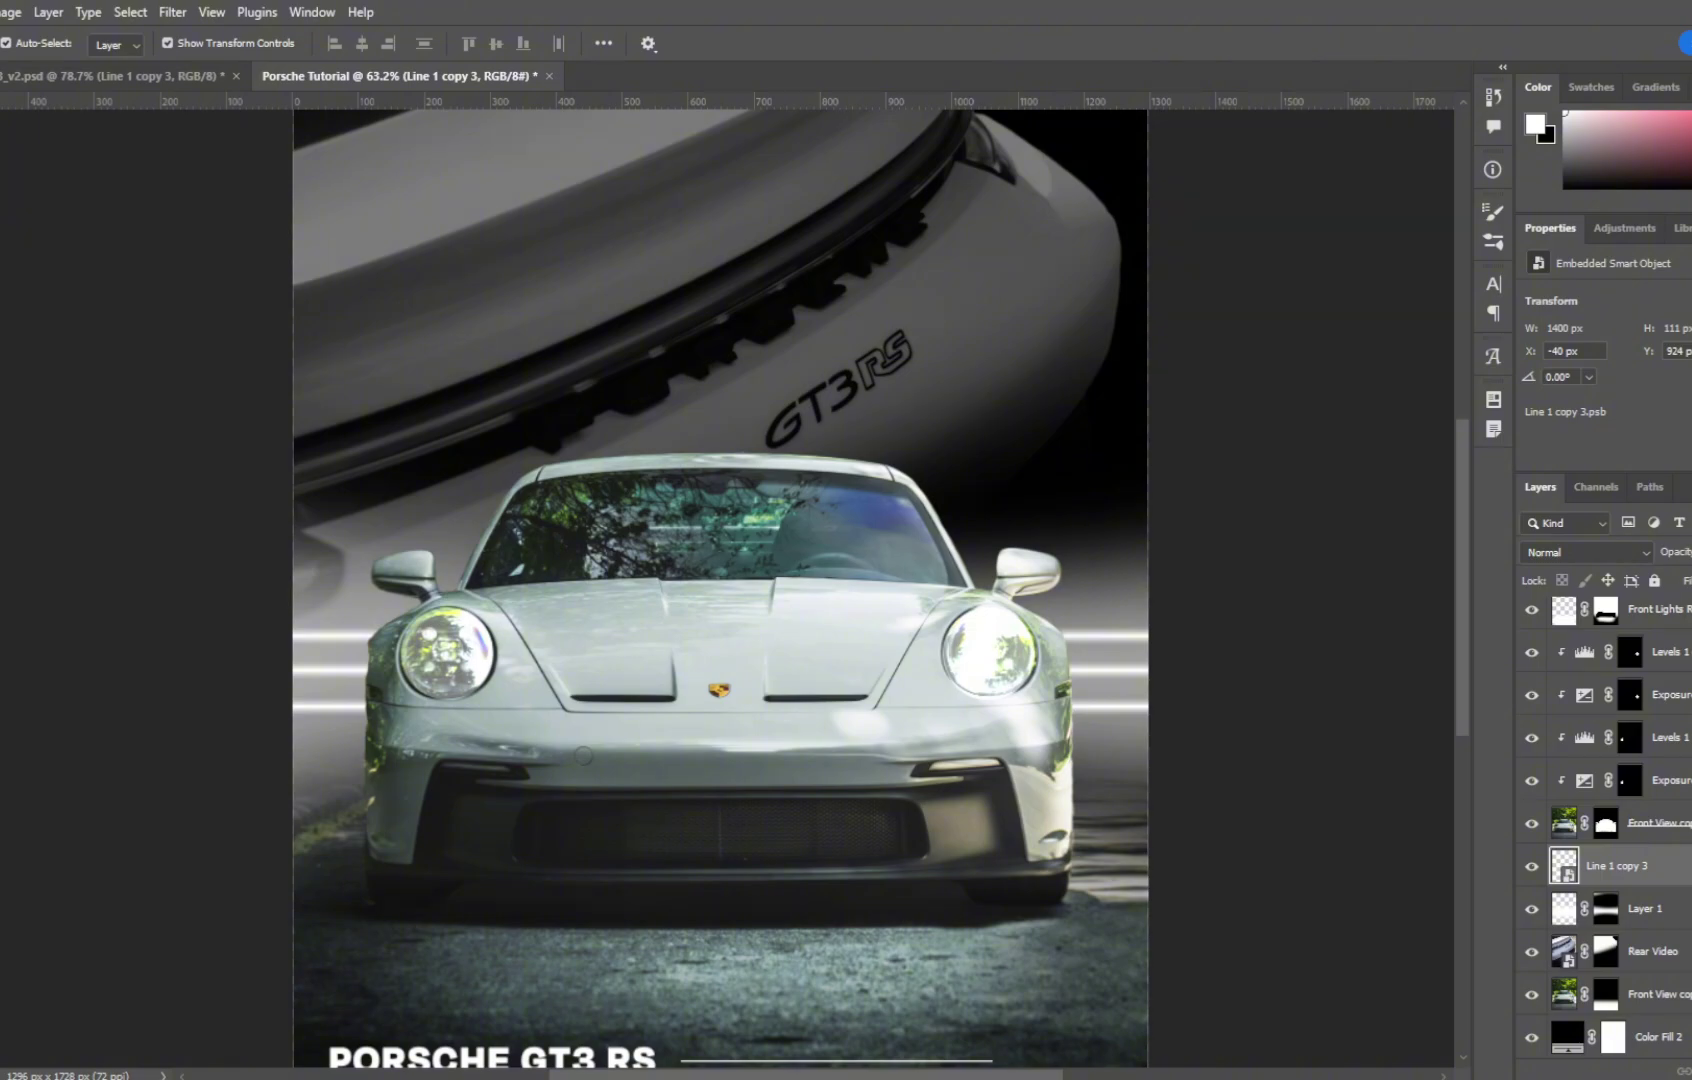
# Step: Set the Outer Glow spread of Line 1 copy 3 to 0%
pyautogui.doubleClick(1660, 866)
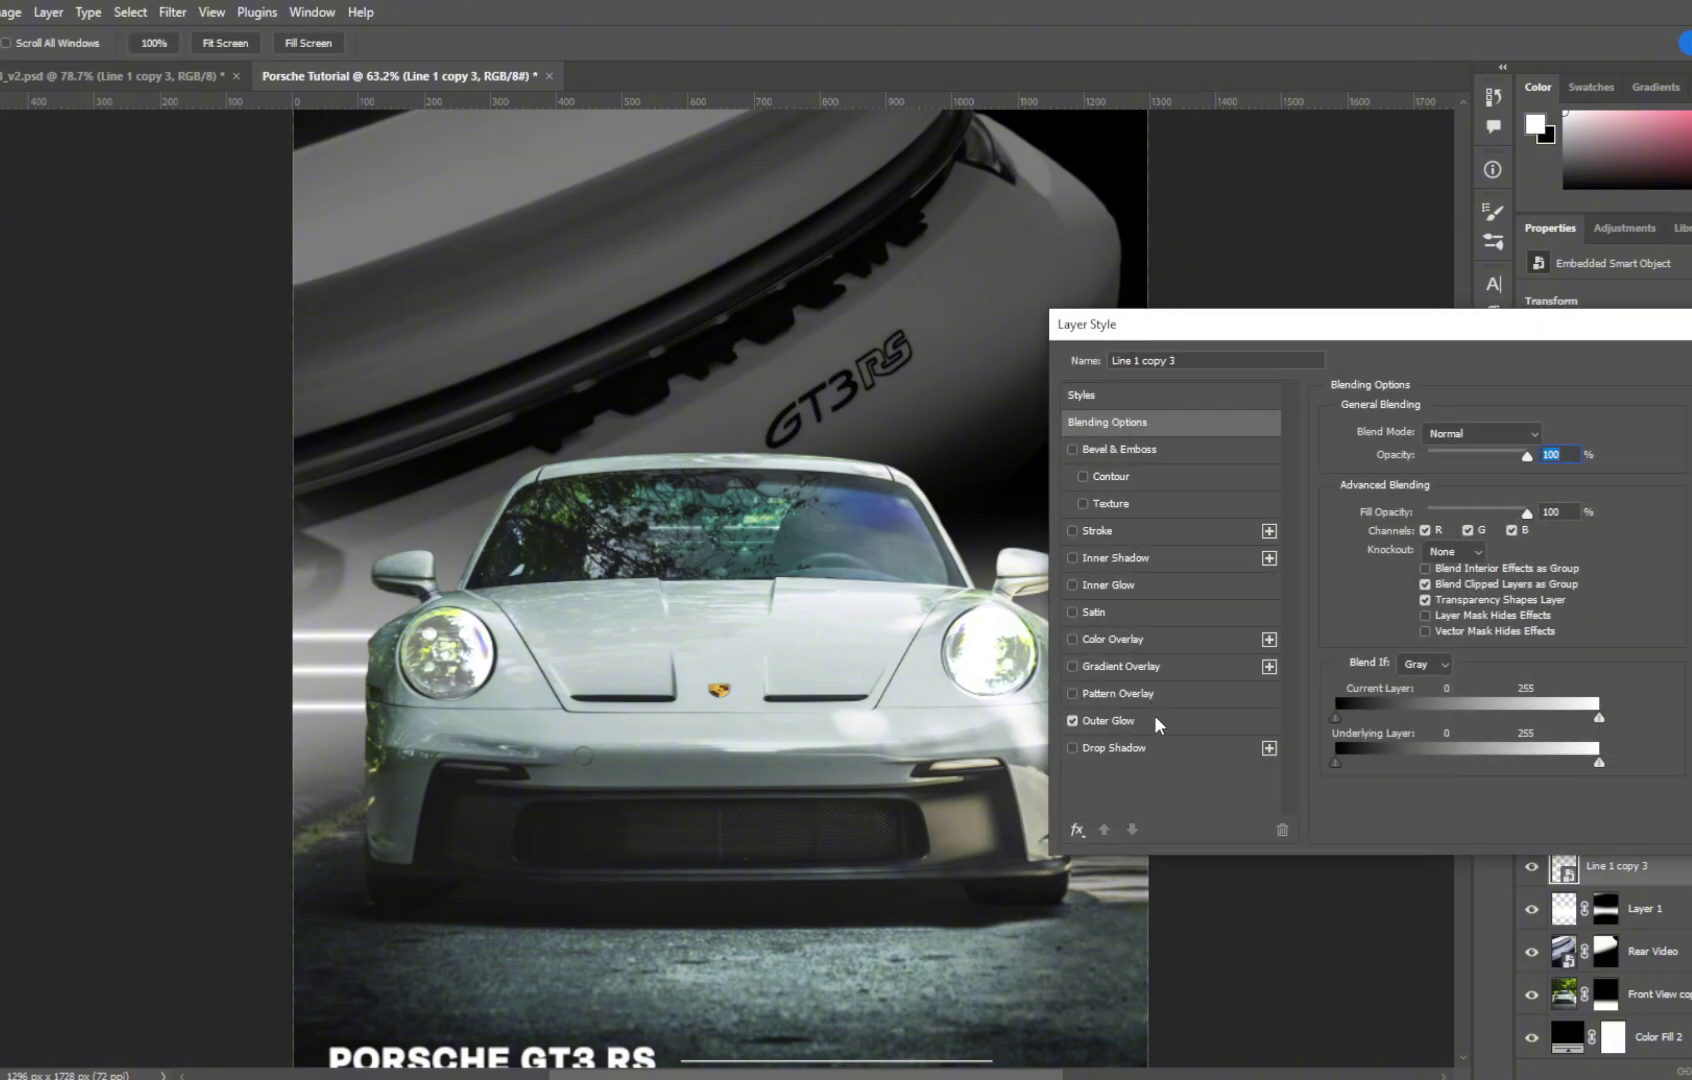
pyautogui.click(1155, 718)
pyautogui.moveTo(1420, 613)
pyautogui.mouseDown()
pyautogui.moveTo(1453, 611)
pyautogui.moveTo(1407, 622)
pyautogui.mouseUp()
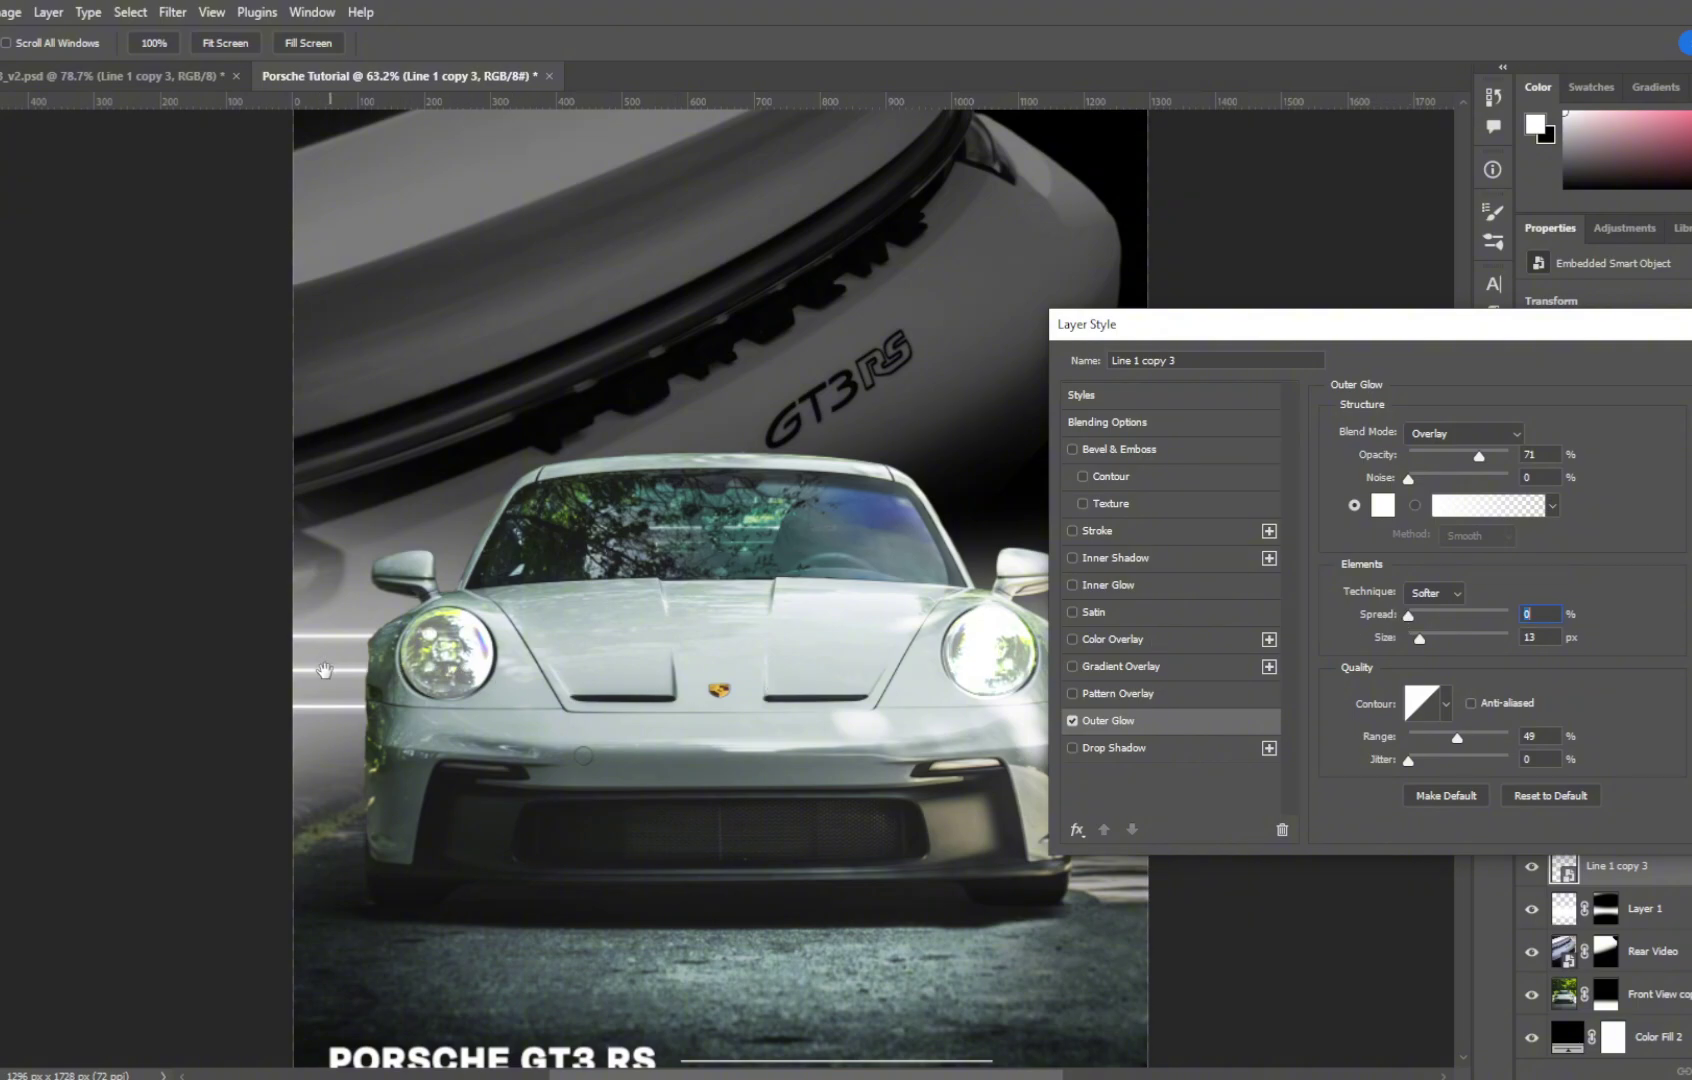
pyautogui.press('Return')
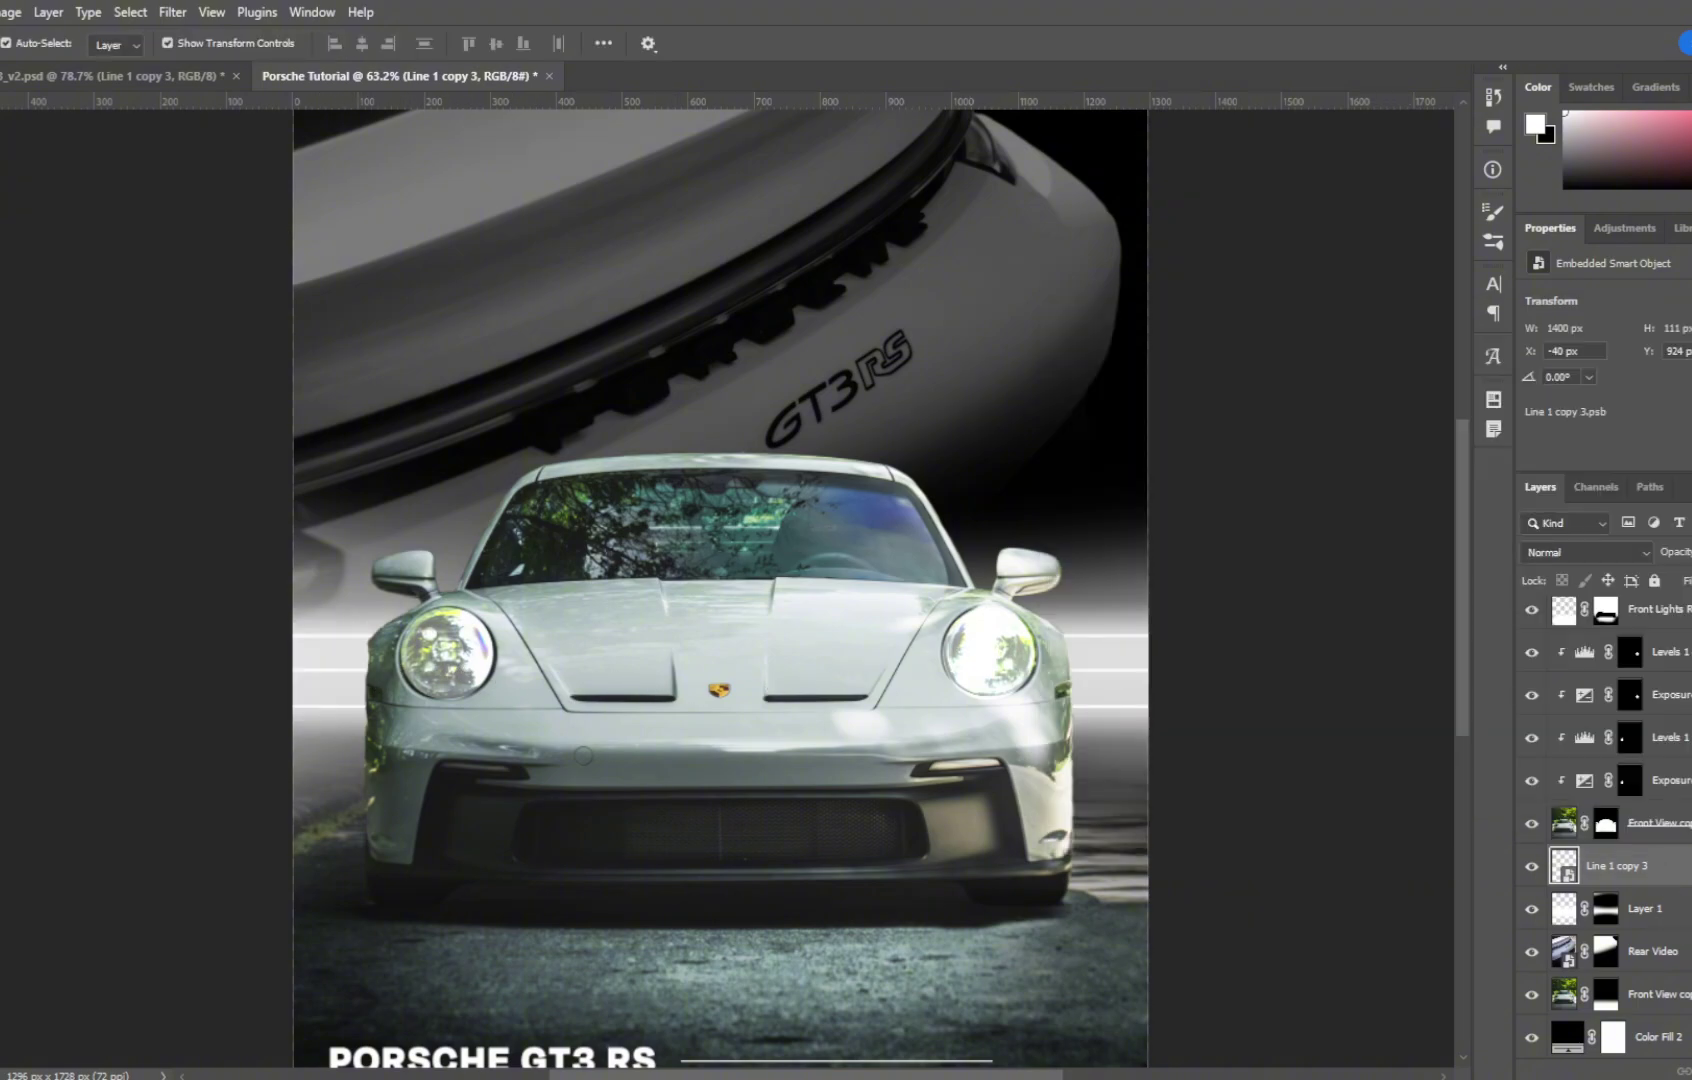
# Step: Add a layer mask to Line 1 copy 3 and fade the line ends beside the car with a small soft black brush
pyautogui.click(1690, 1071)
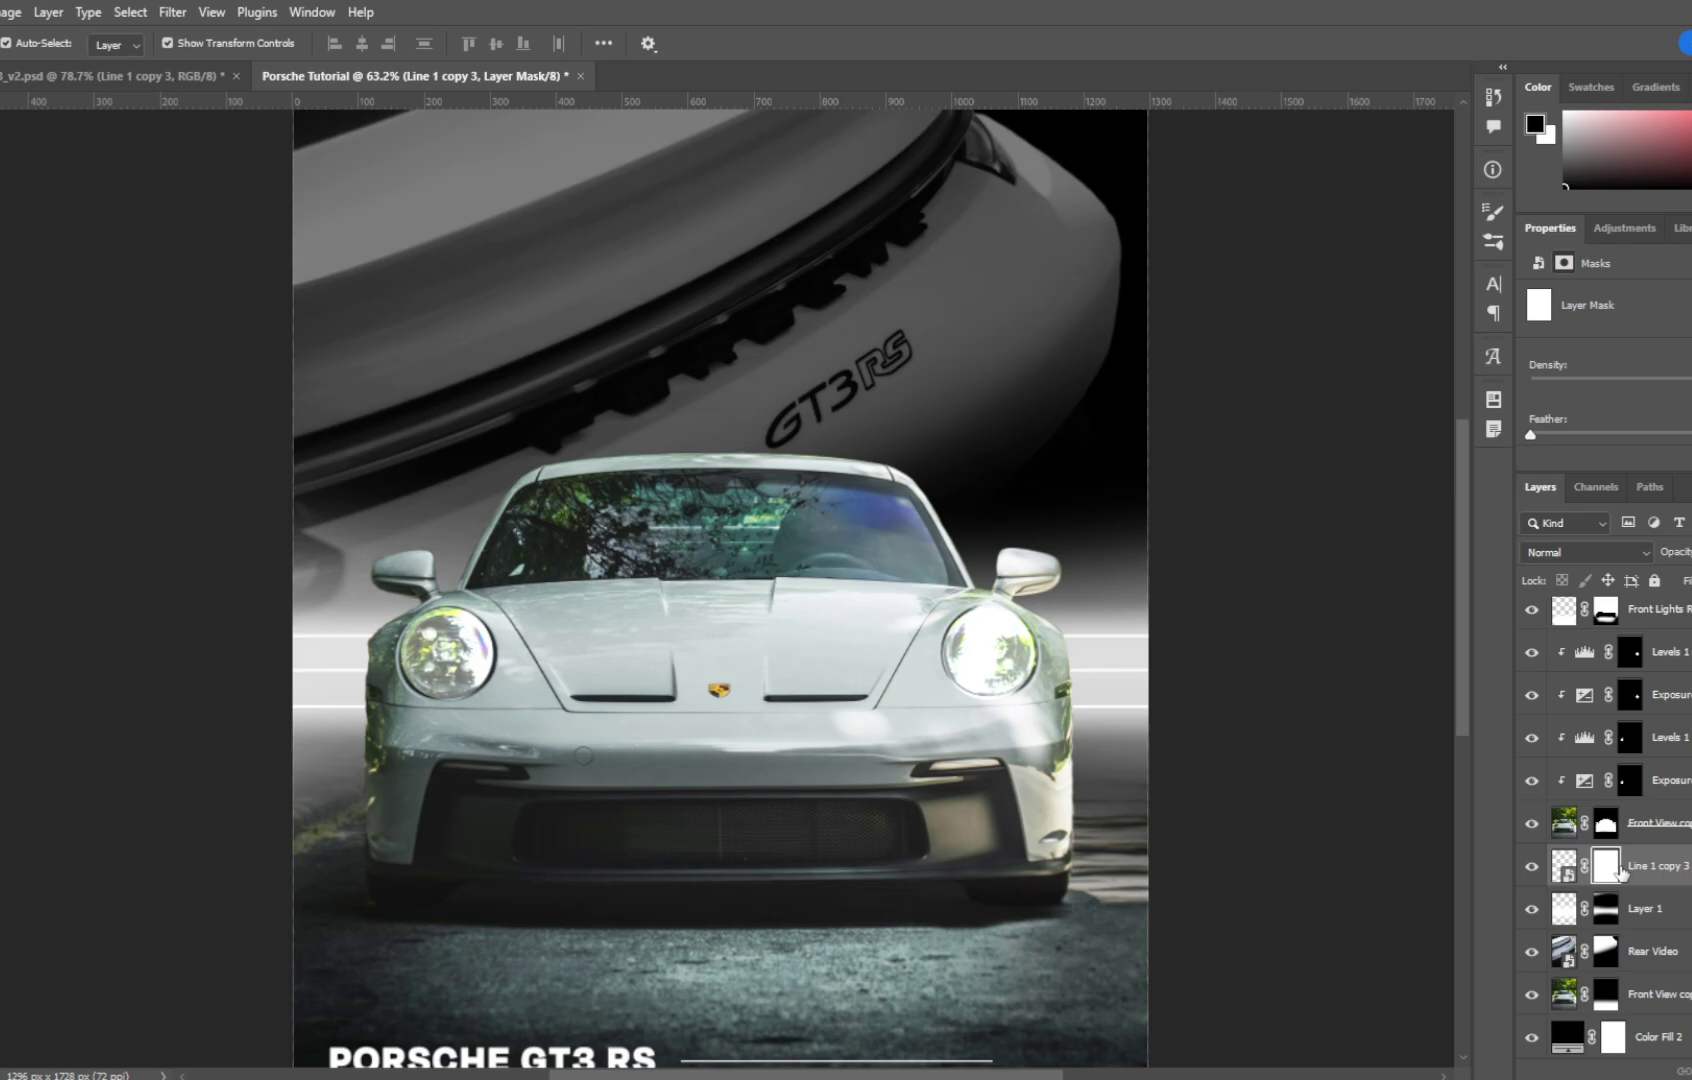
pyautogui.click(1, 338)
pyautogui.click(36, 44)
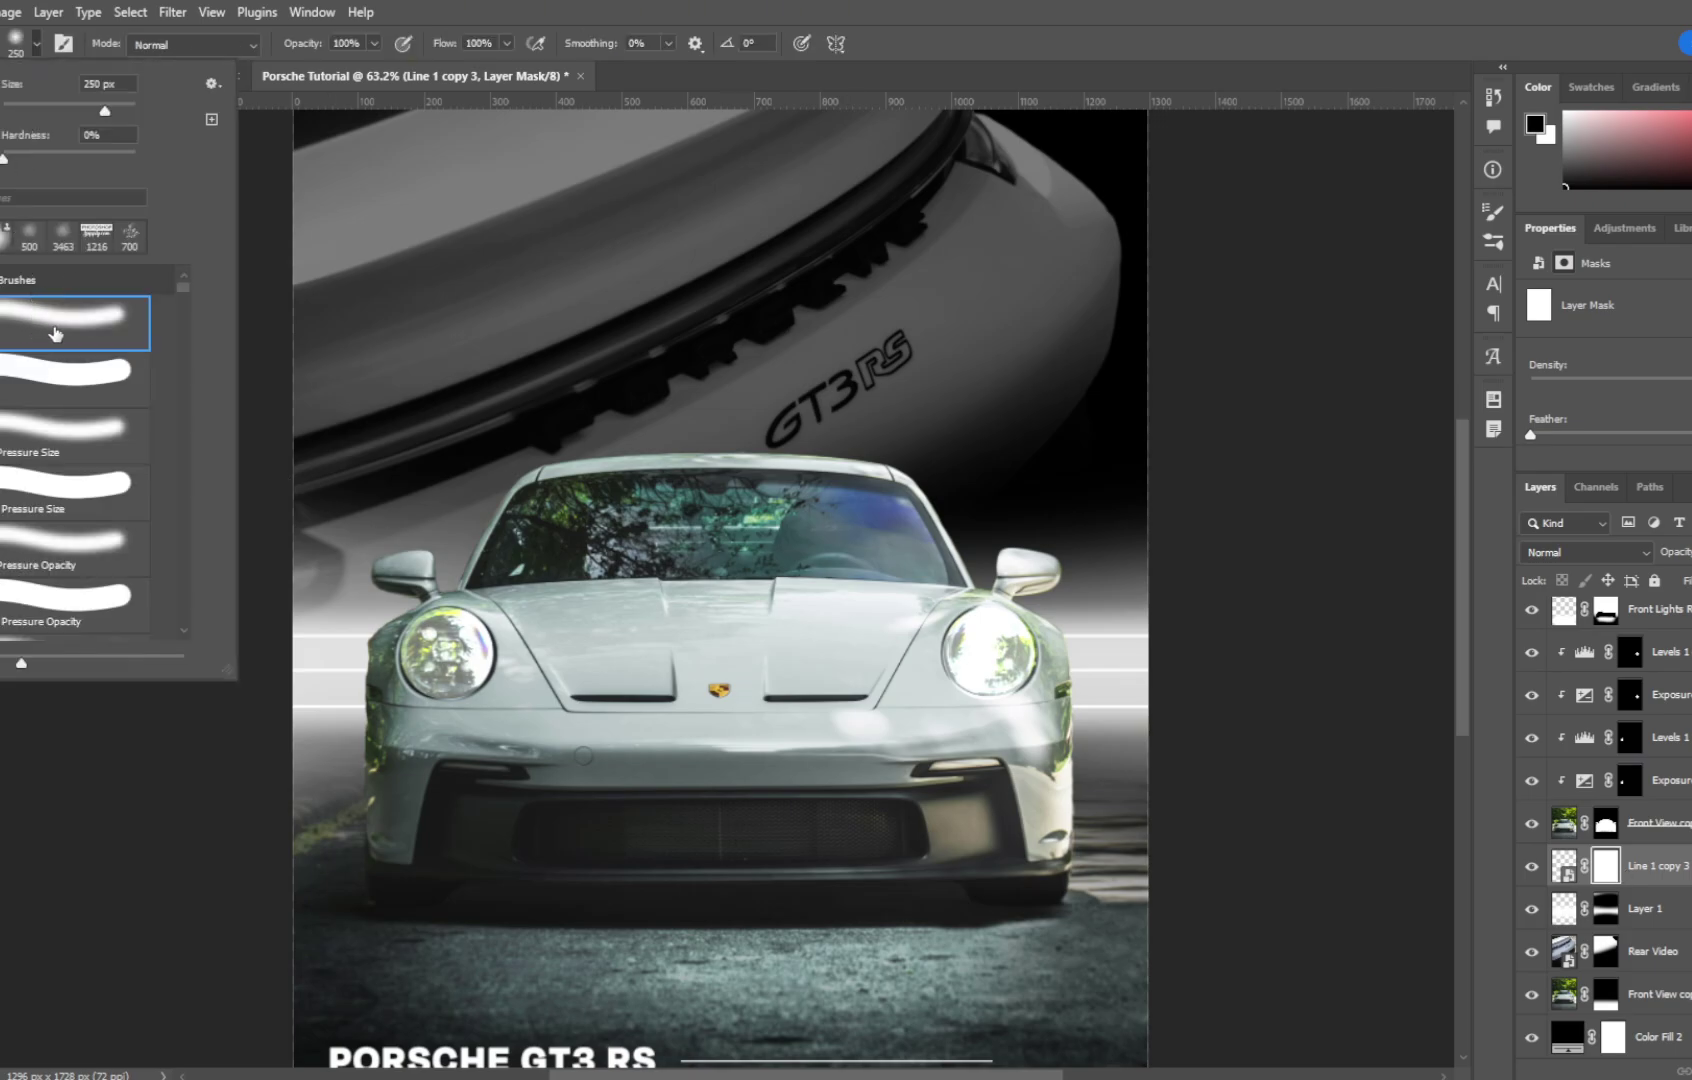
pyautogui.click(38, 50)
pyautogui.press('[')
pyautogui.press('[')
pyautogui.press('[')
pyautogui.press('[')
pyautogui.press('[')
pyautogui.press('[')
pyautogui.press('[')
pyautogui.press('[')
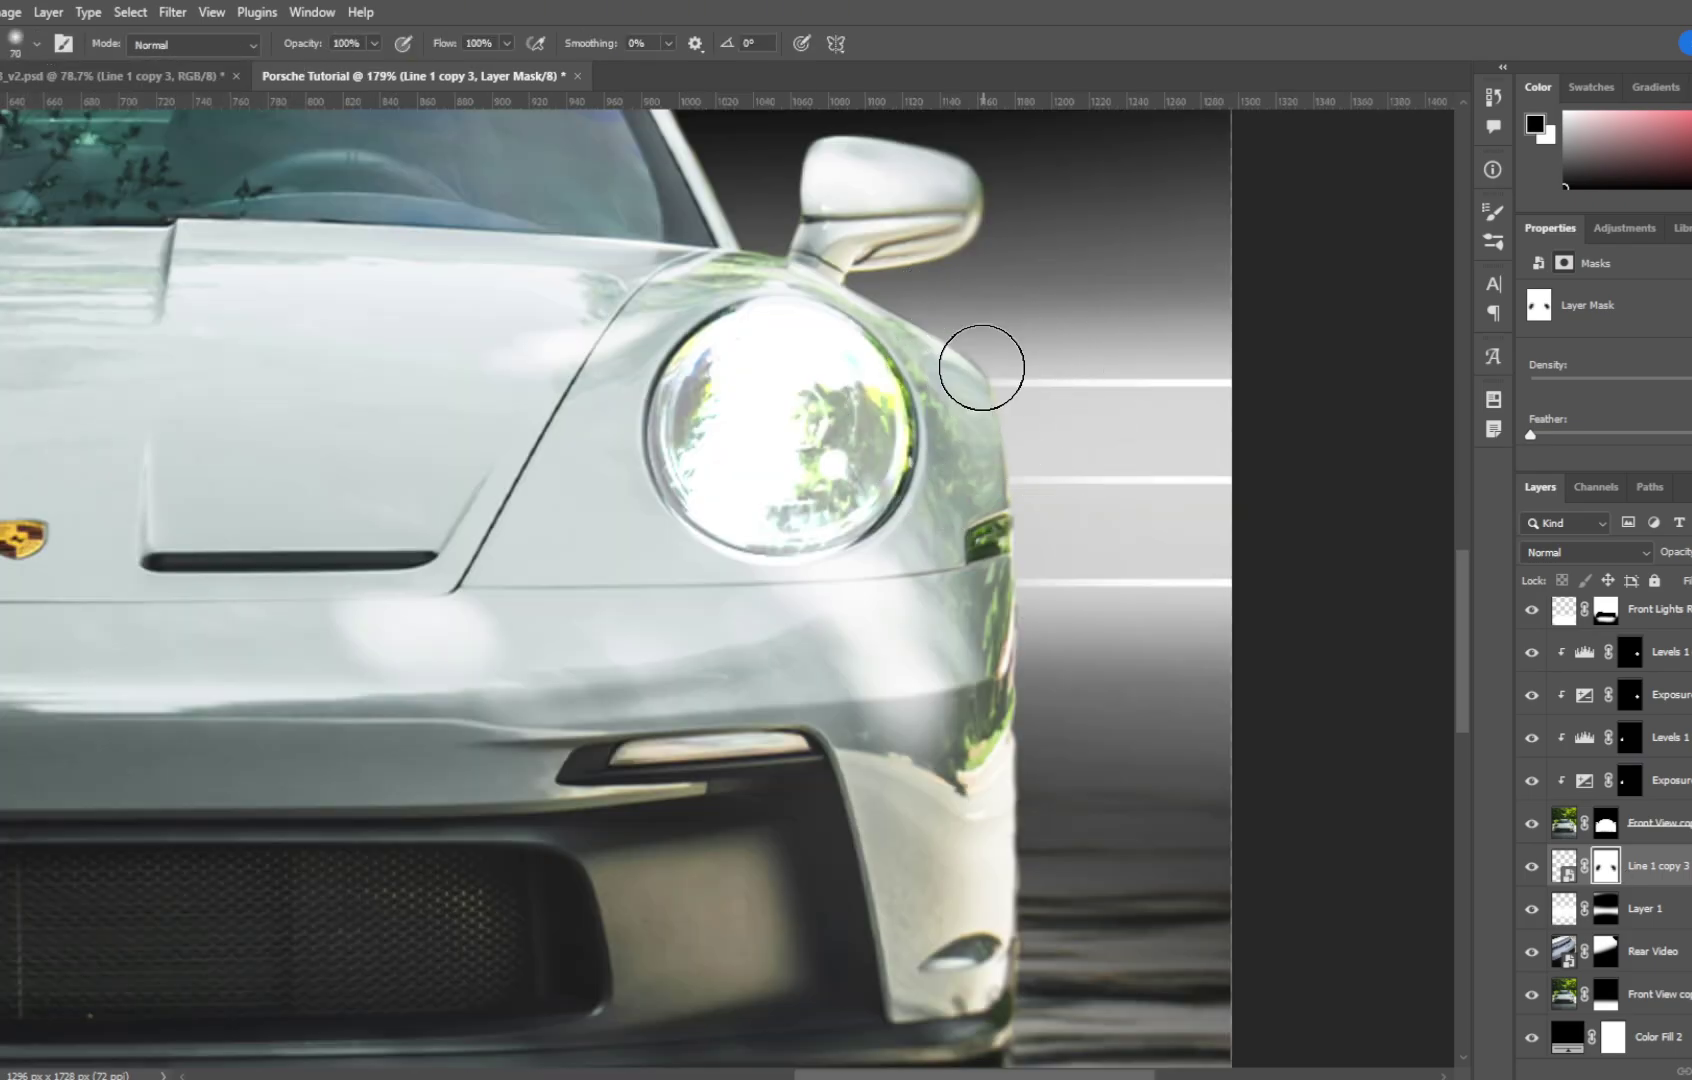
pyautogui.moveTo(990, 340); pyautogui.dragTo(1212, 593)
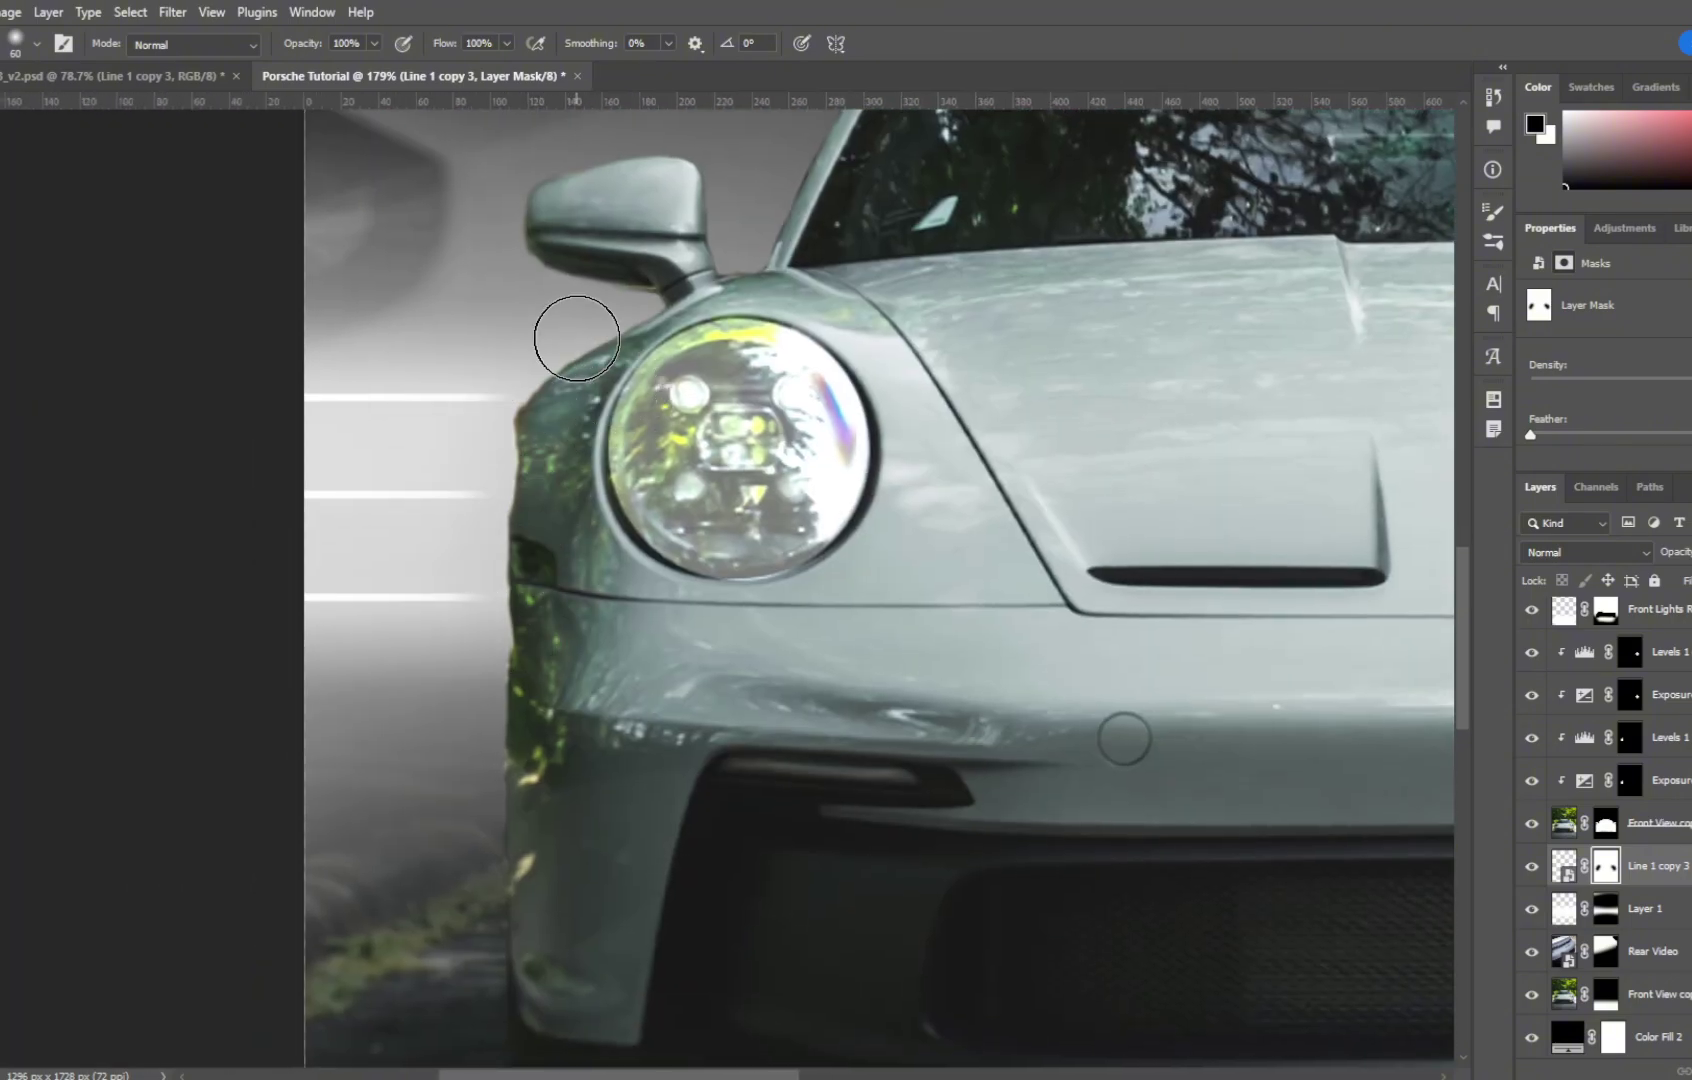
pyautogui.keyDown('alt'); pyautogui.click(1039, 504); pyautogui.keyUp('alt')
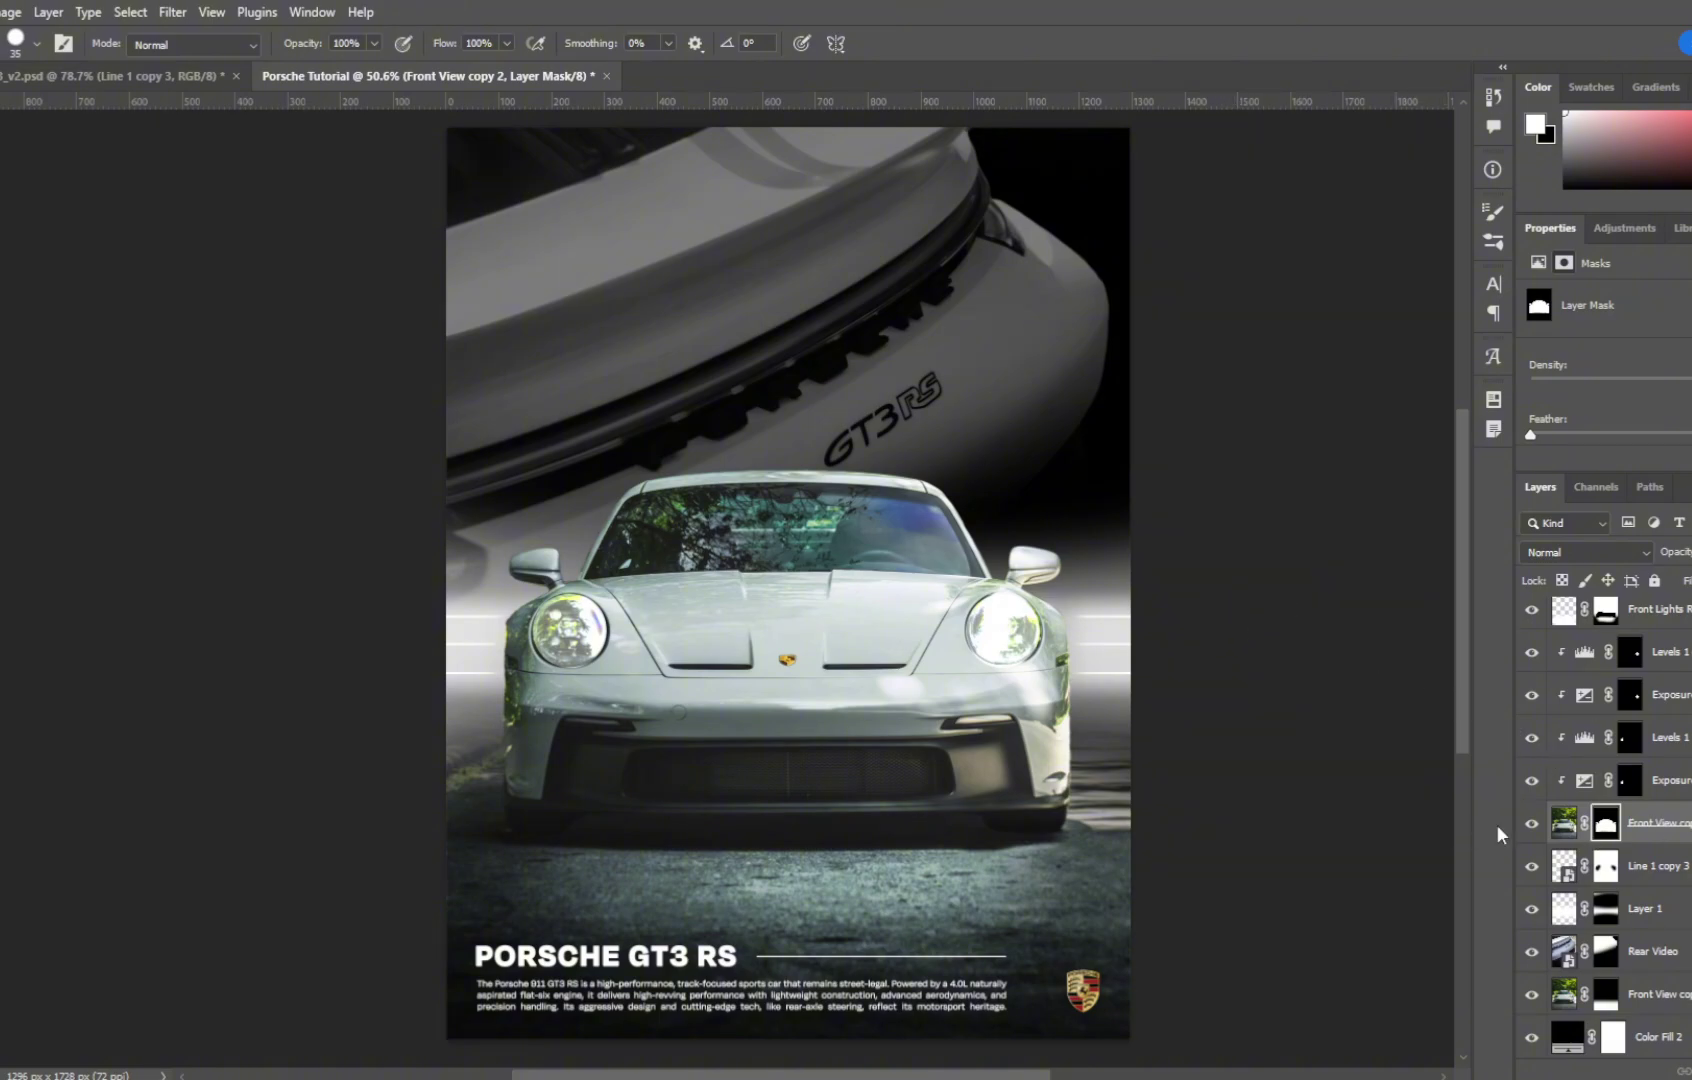
# Step: Add a white Solid Color fill layer above the top Levels layer and clip it to the front car
pyautogui.click(1664, 655)
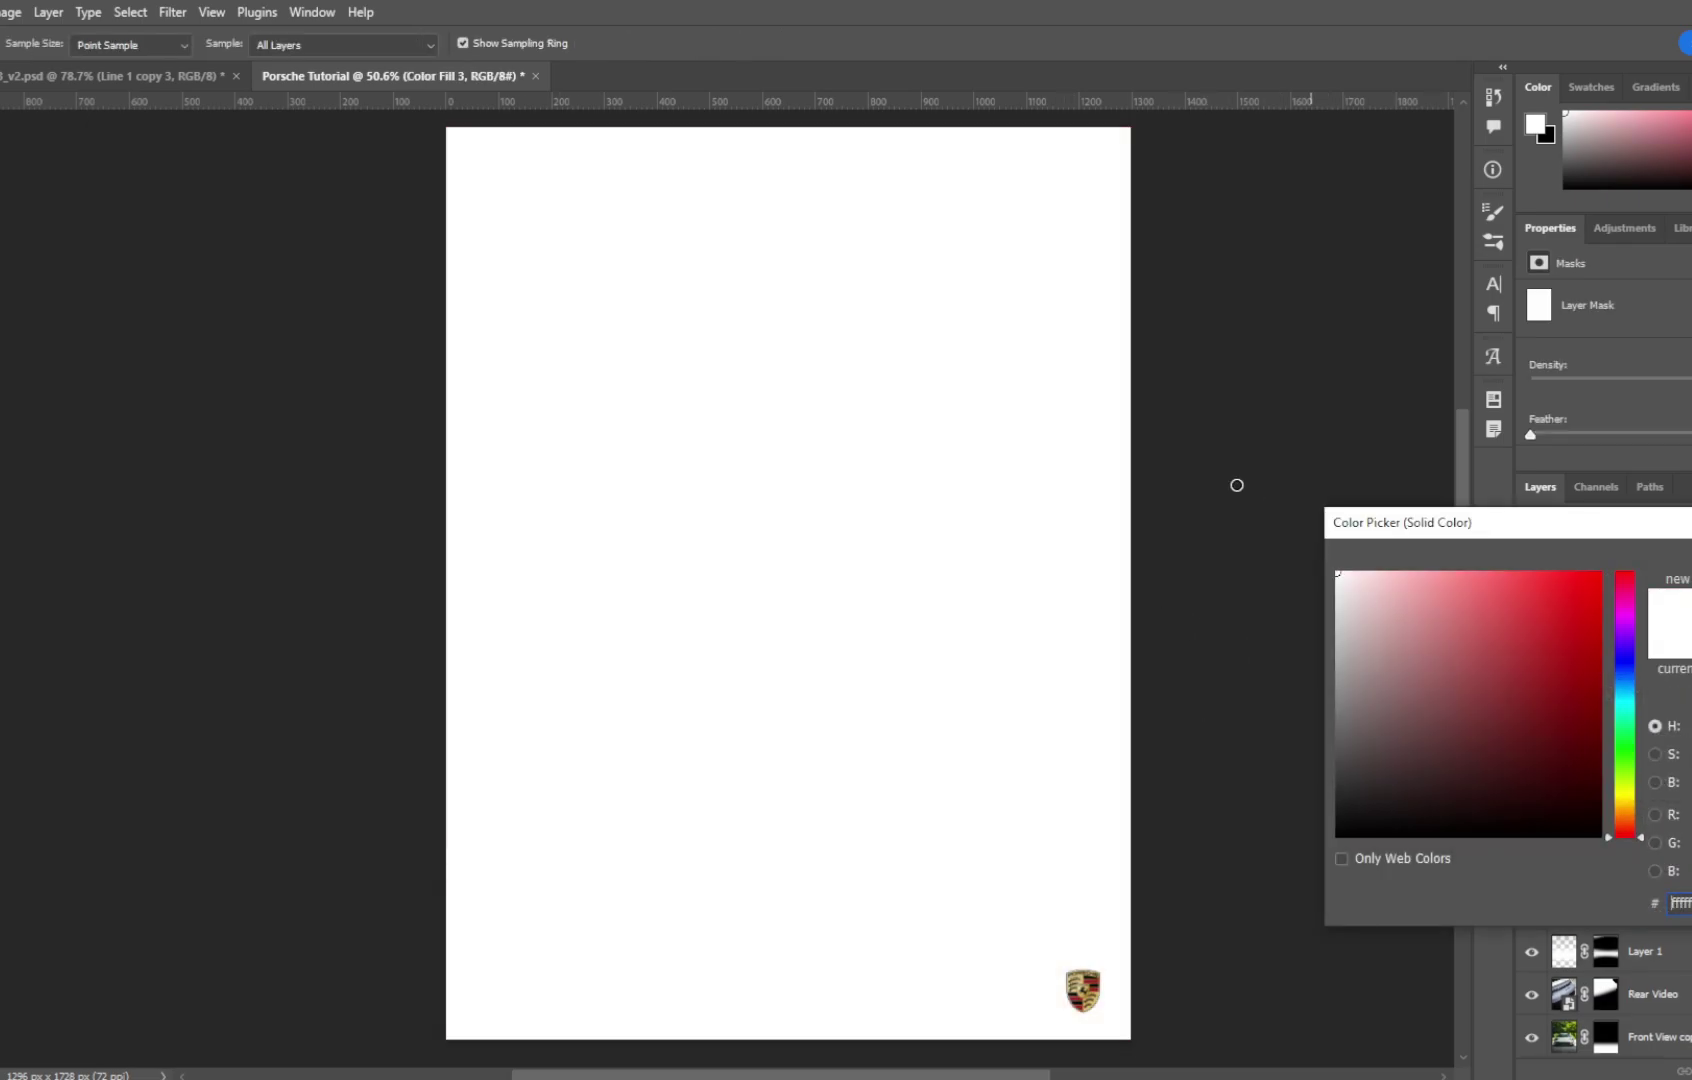
pyautogui.press('Return')
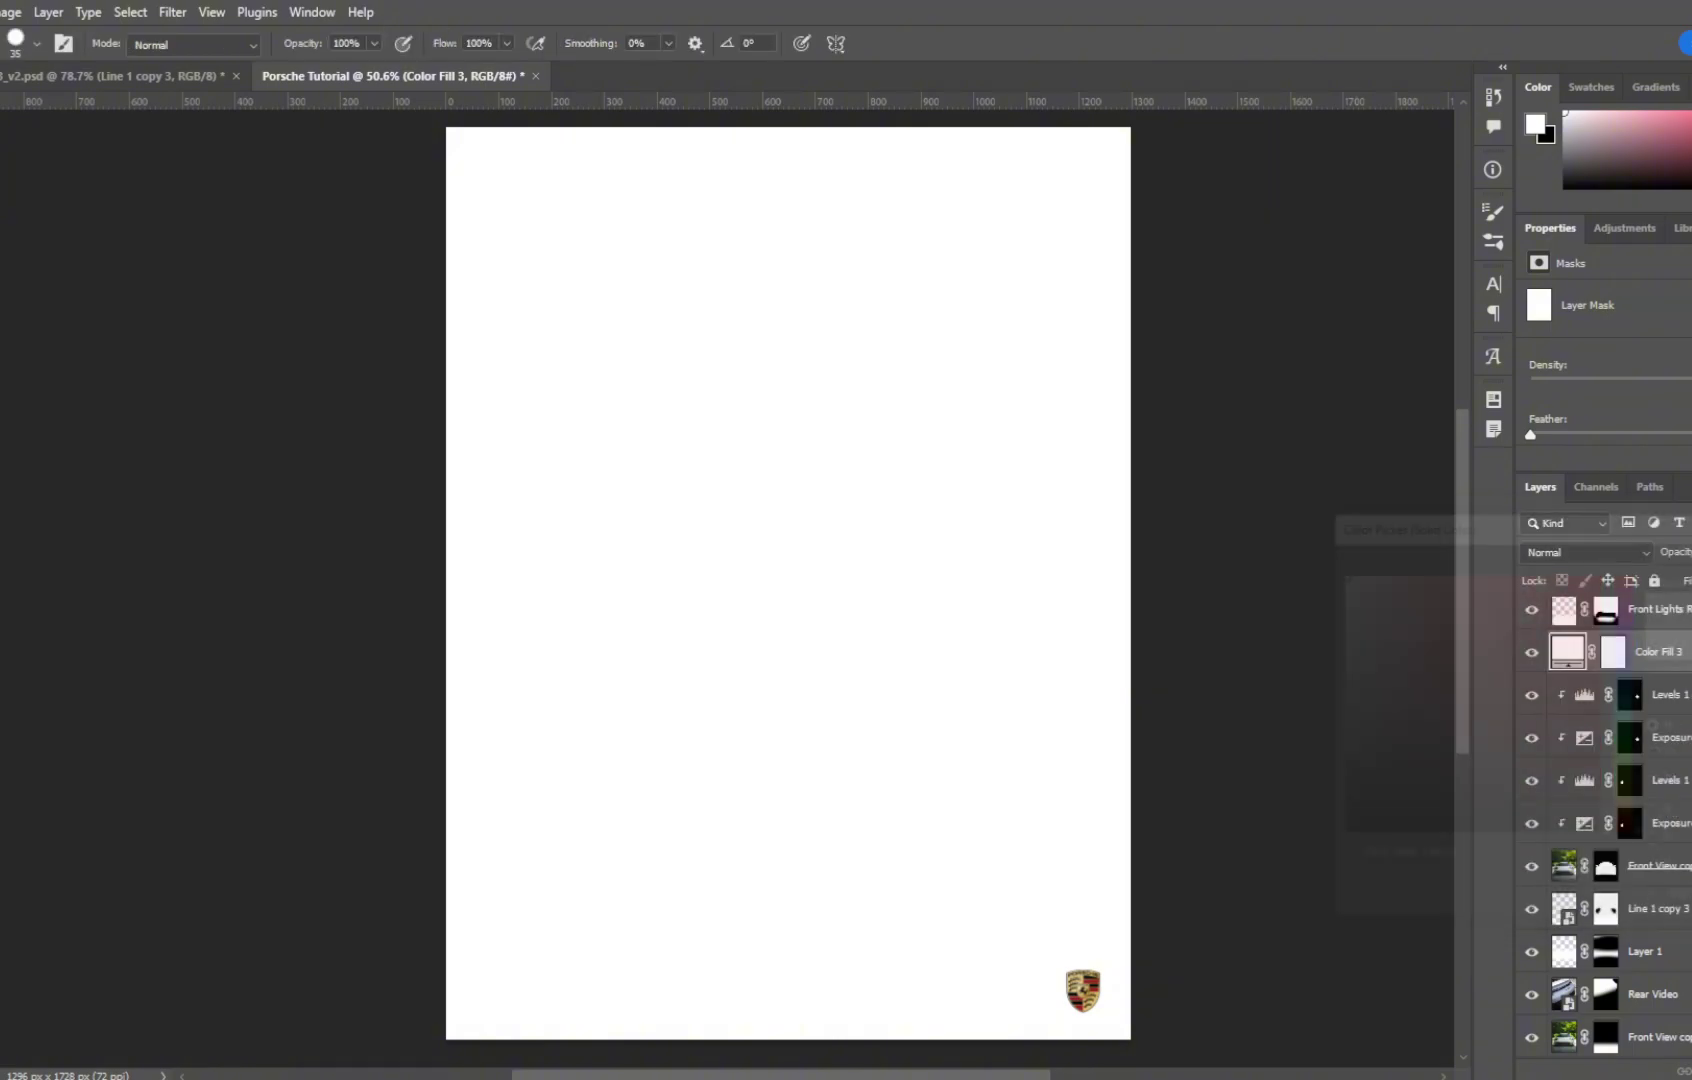
pyautogui.rightClick(1657, 652)
pyautogui.click(1680, 608)
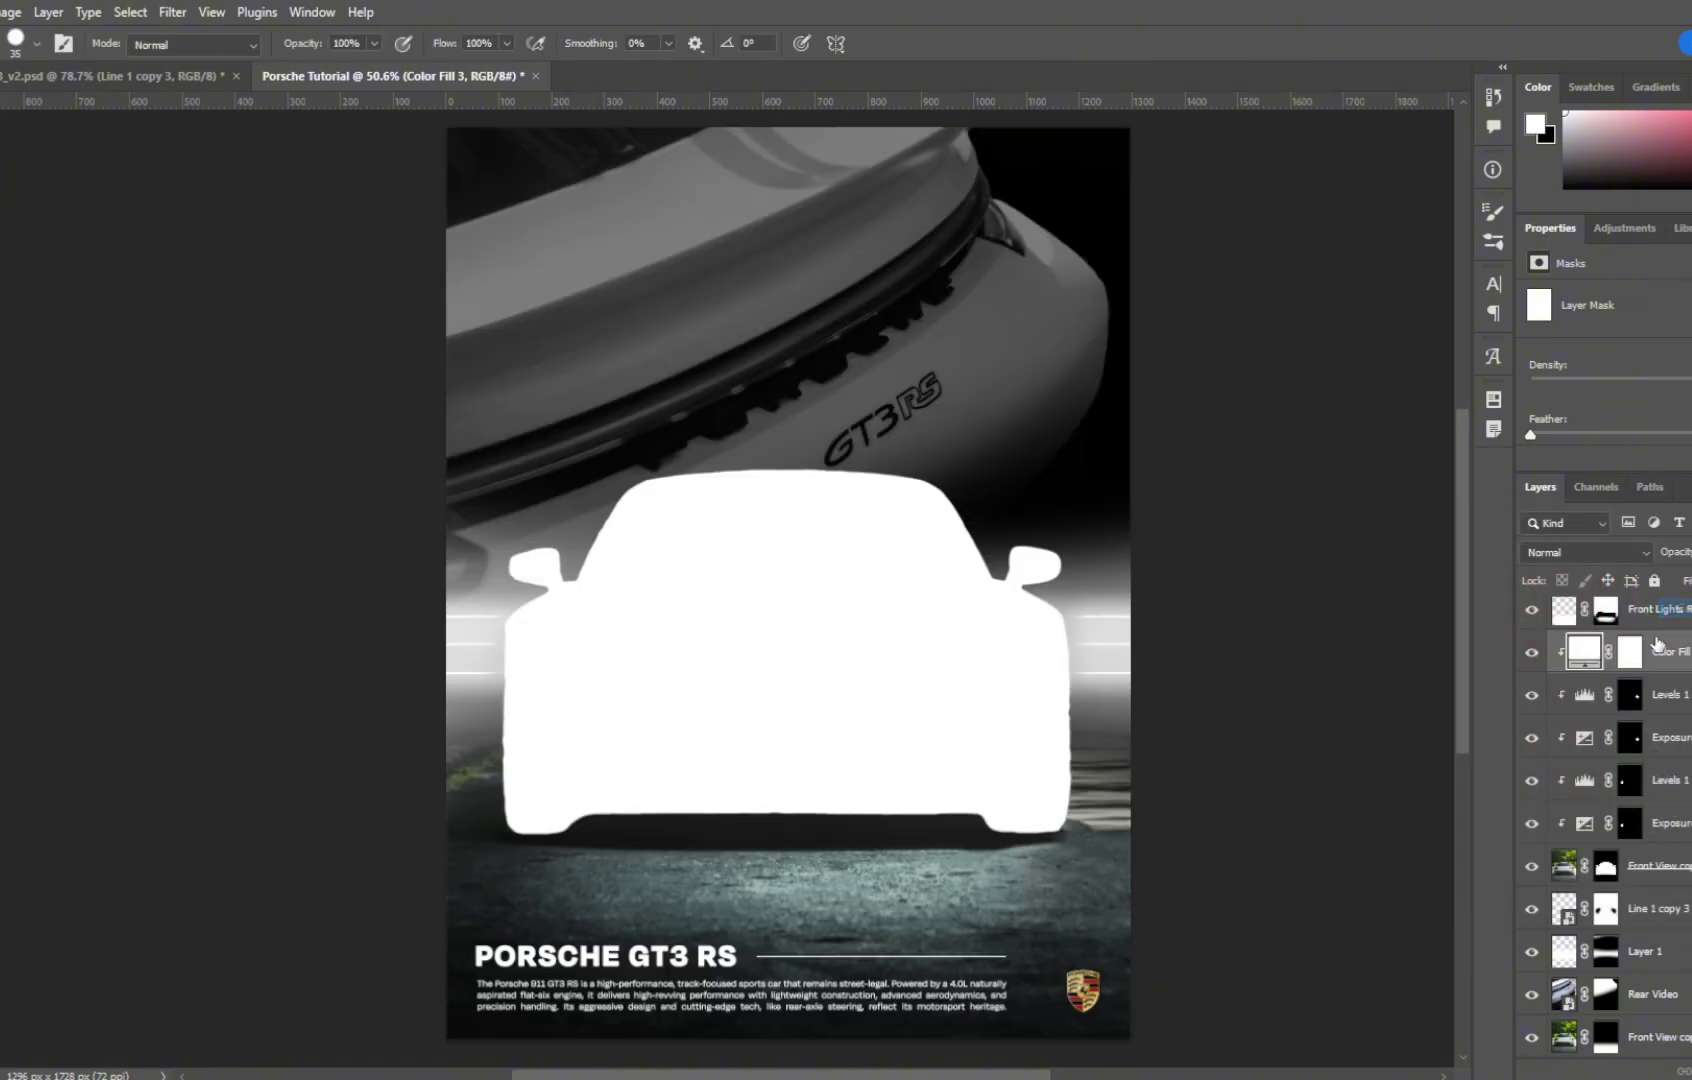
# Step: Set the white color fill's blend mode to Overlay and lower its opacity
pyautogui.click(1628, 655)
pyautogui.click(1585, 552)
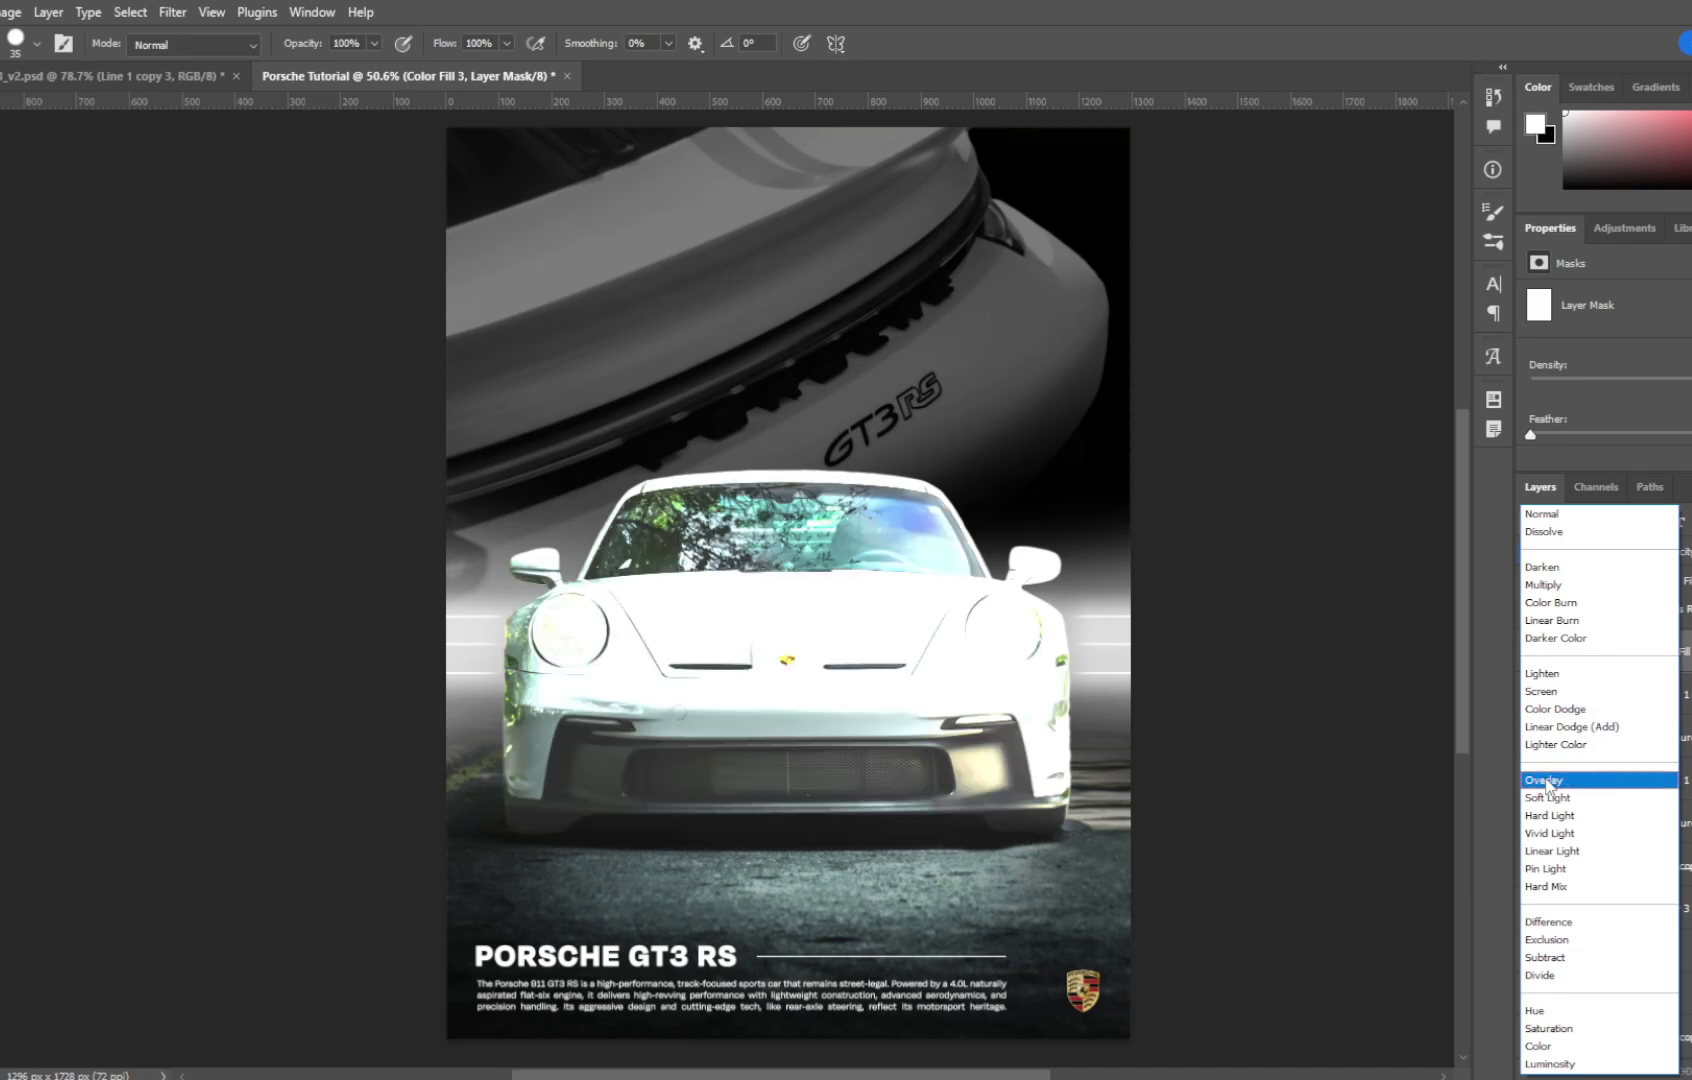
pyautogui.click(1546, 781)
pyautogui.click(1690, 552)
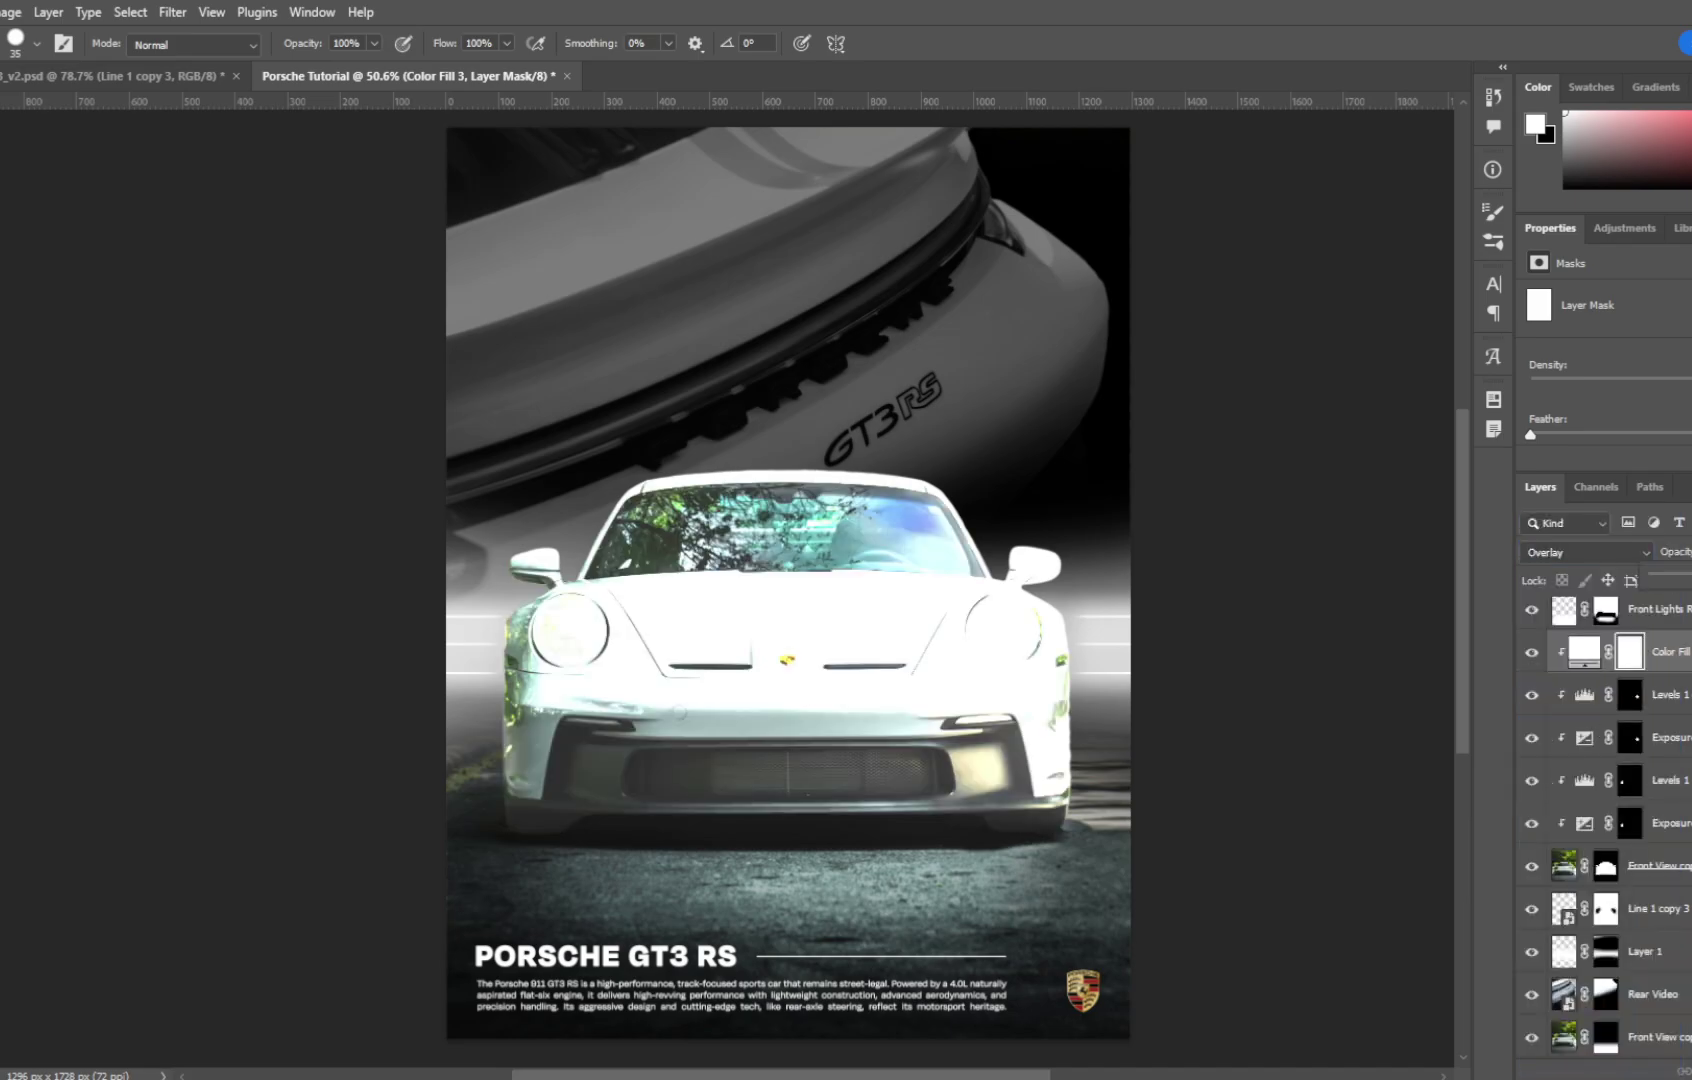
pyautogui.moveTo(1690, 576); pyautogui.dragTo(1691, 580)
# Step: Invert the color fill's mask and paint white along the car's outer edges with a soft 60 px brush to brighten them
pyautogui.click(1635, 660)
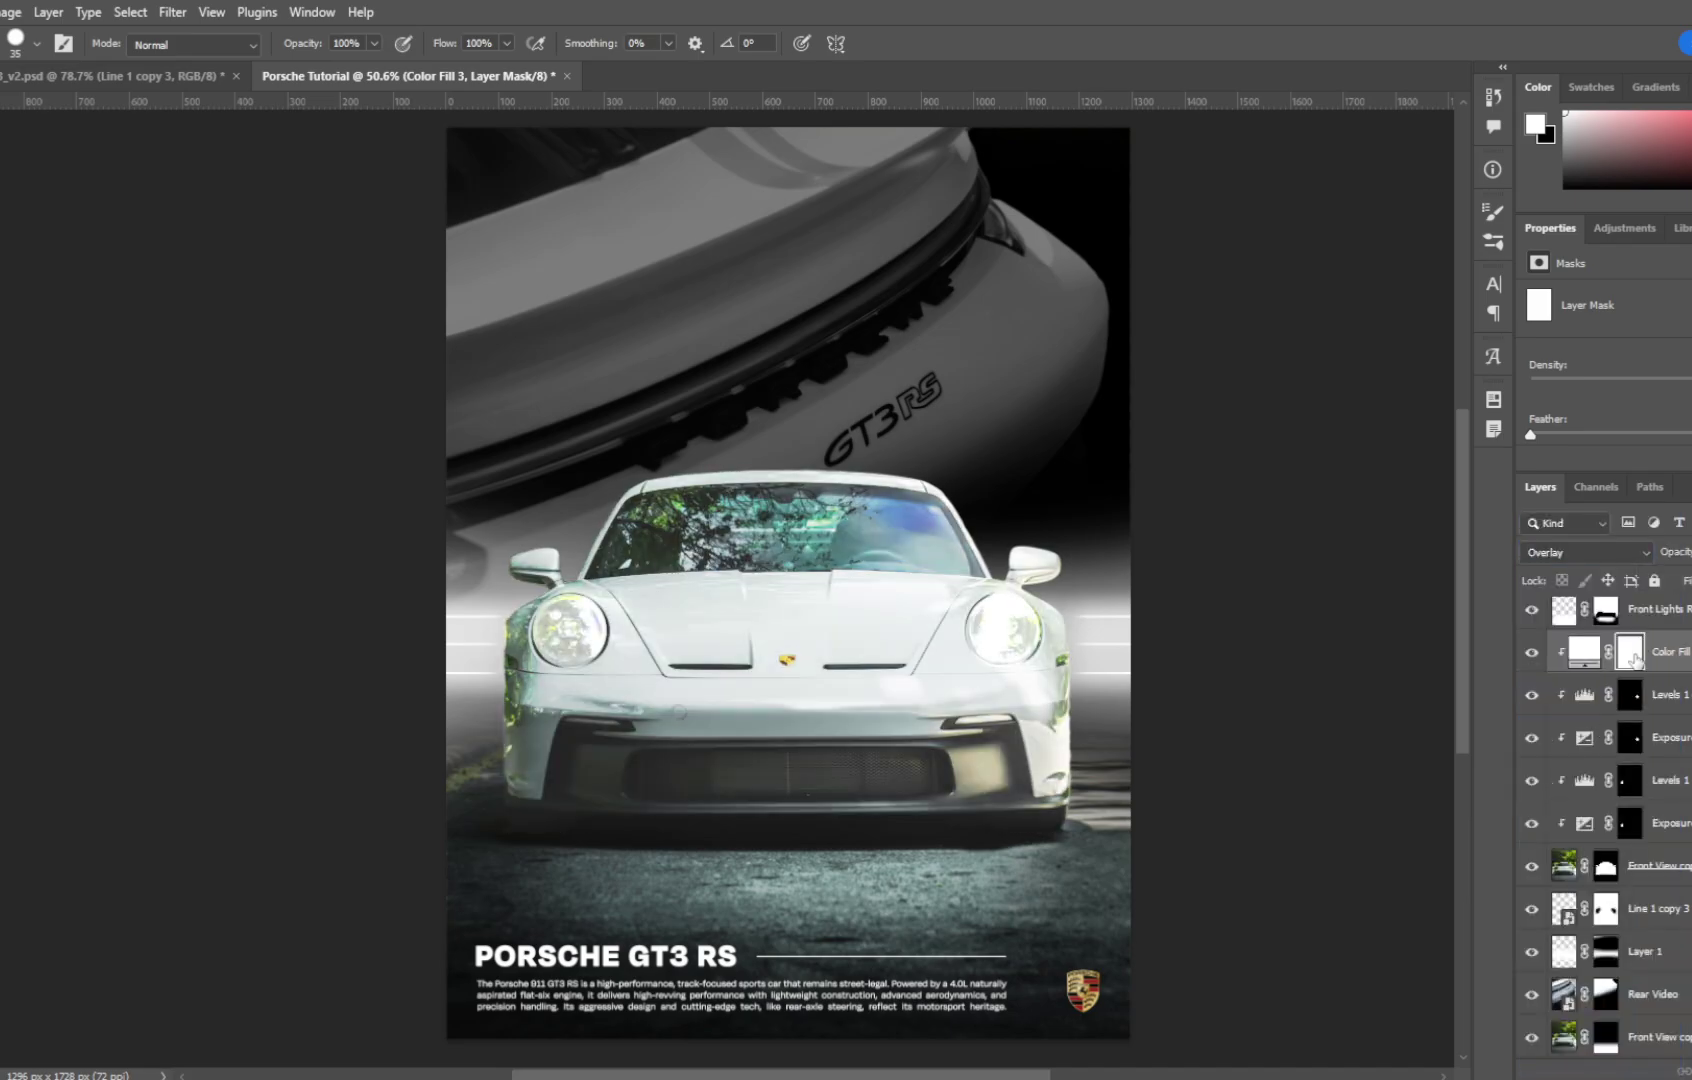
pyautogui.hotkey('ctrl', 'i')
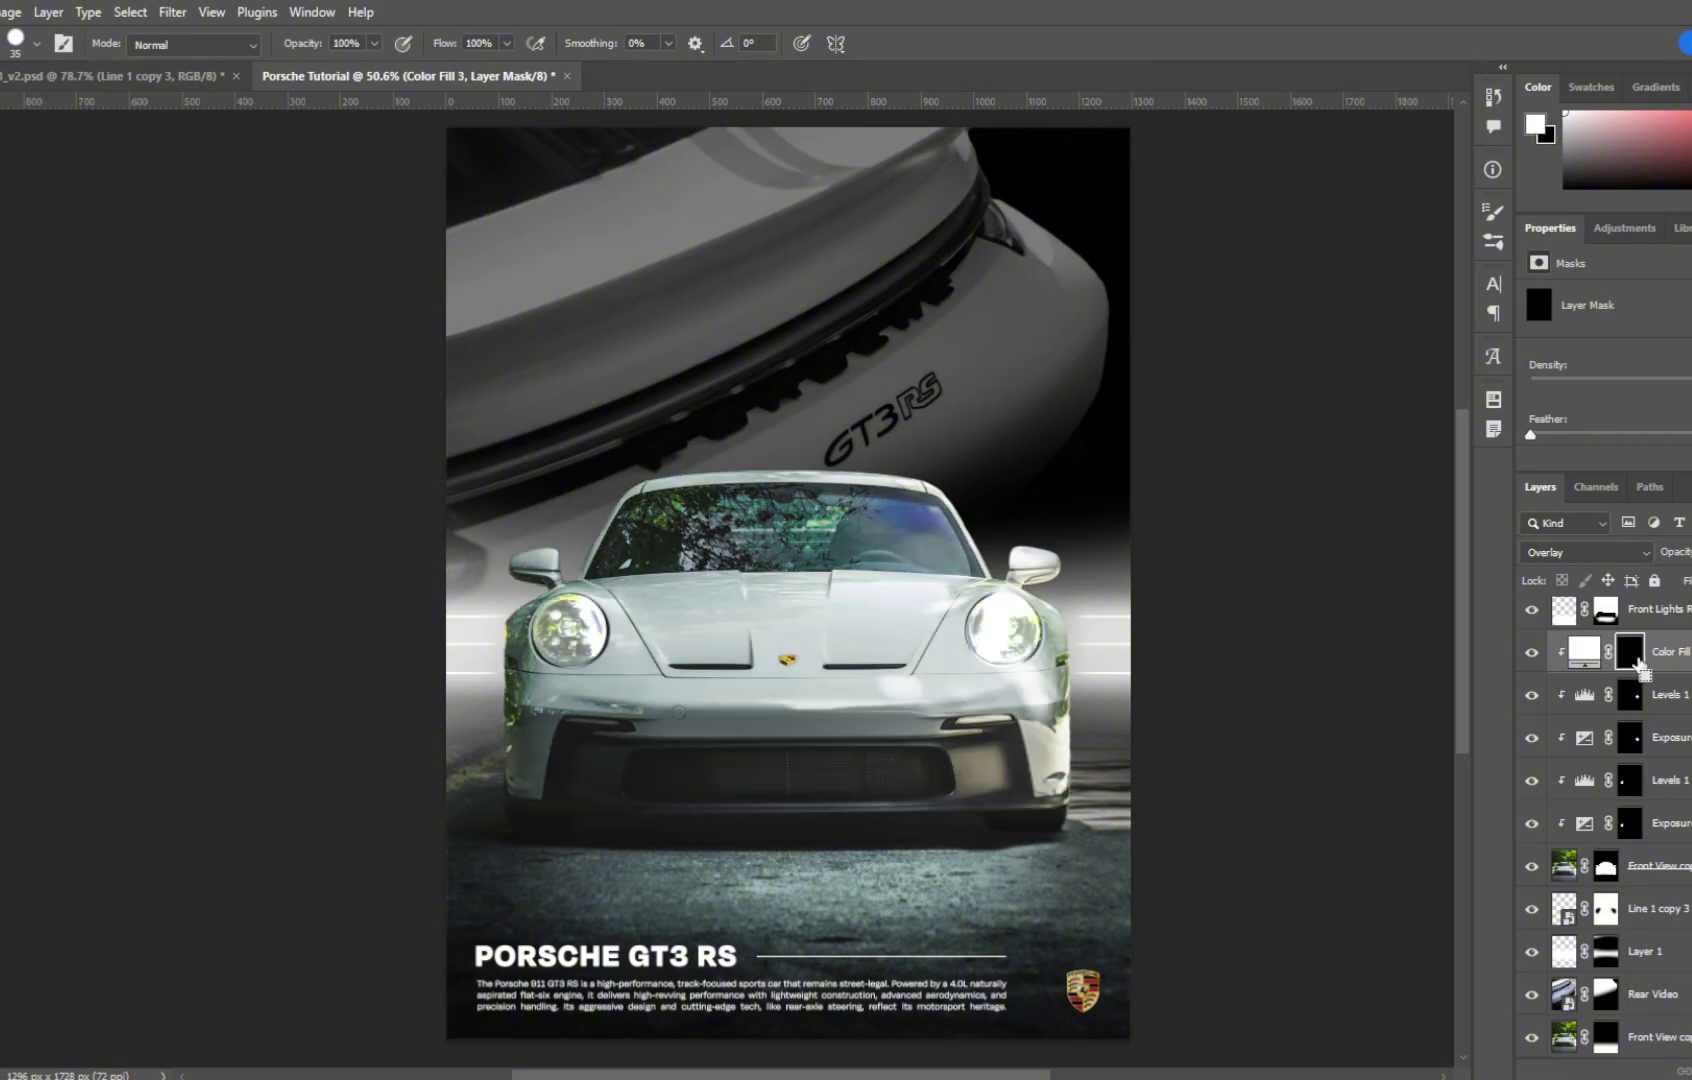
pyautogui.scroll(3, 1061, 759)
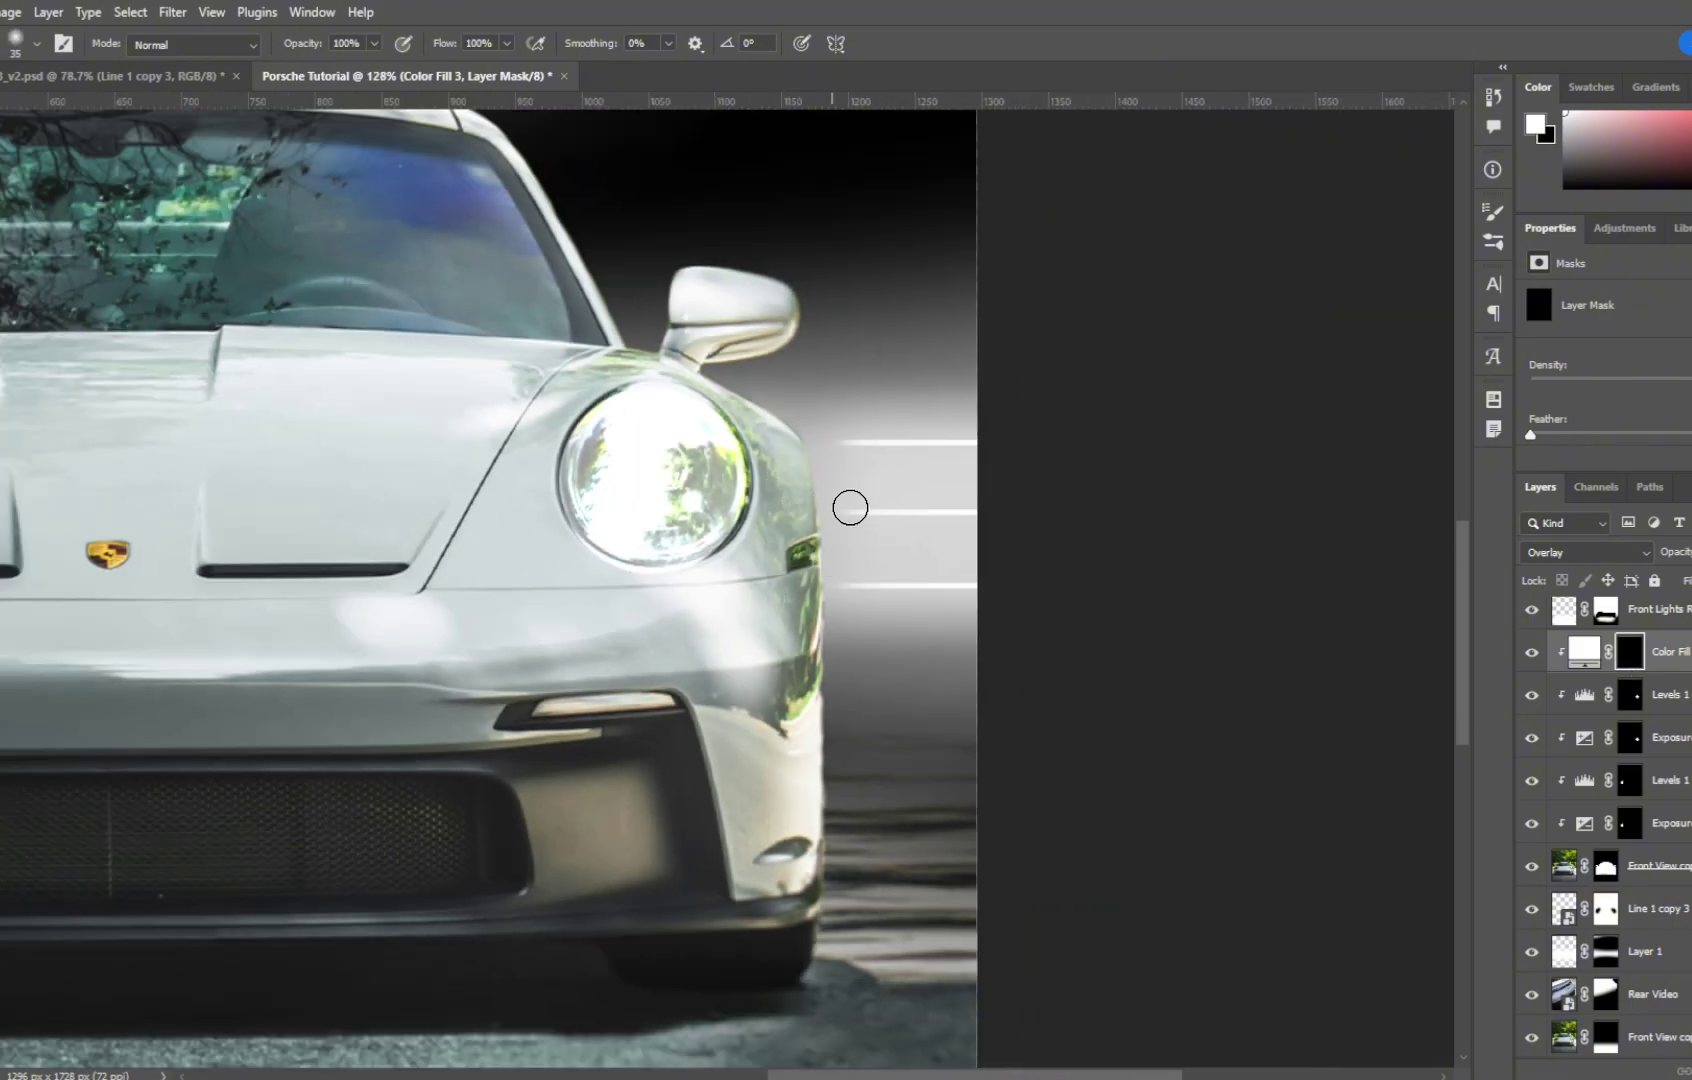
pyautogui.press(']')
pyautogui.press(']')
pyautogui.press(']')
pyautogui.press(']')
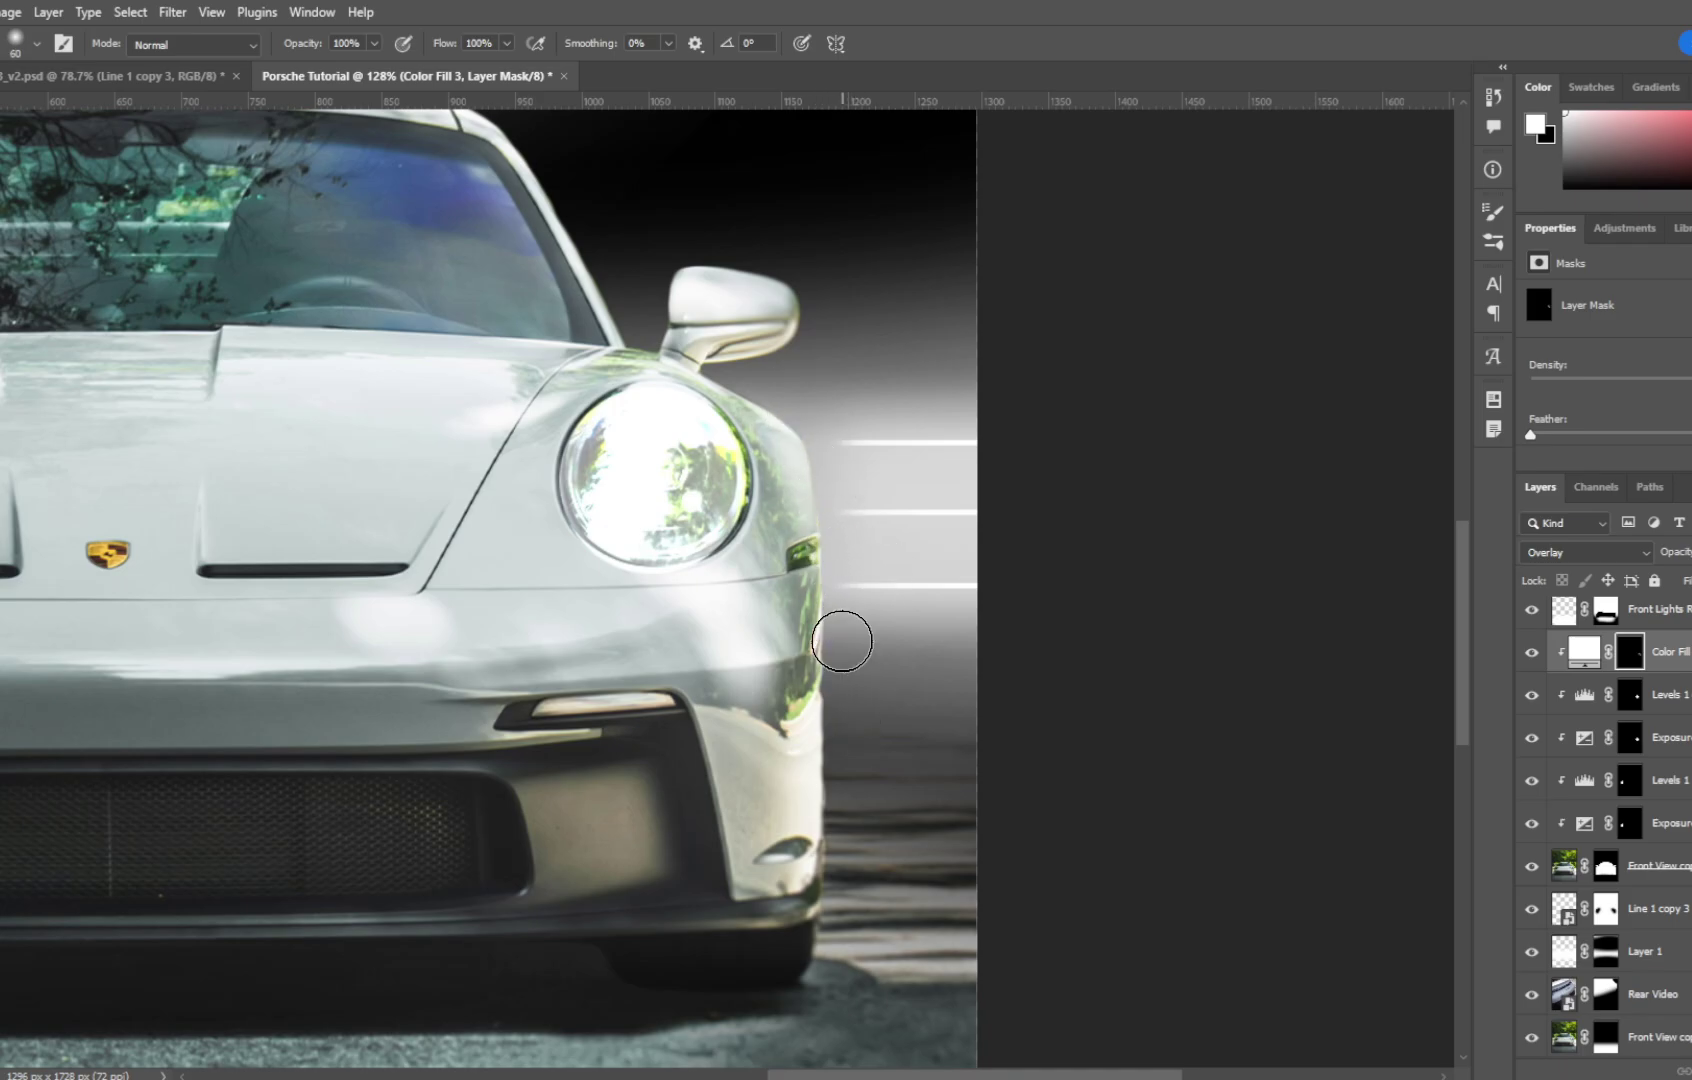
pyautogui.scroll(1, 823, 434)
pyautogui.moveTo(799, 411)
pyautogui.mouseDown()
pyautogui.moveTo(755, 431)
pyautogui.moveTo(774, 410)
pyautogui.moveTo(1050, 524)
pyautogui.mouseUp()
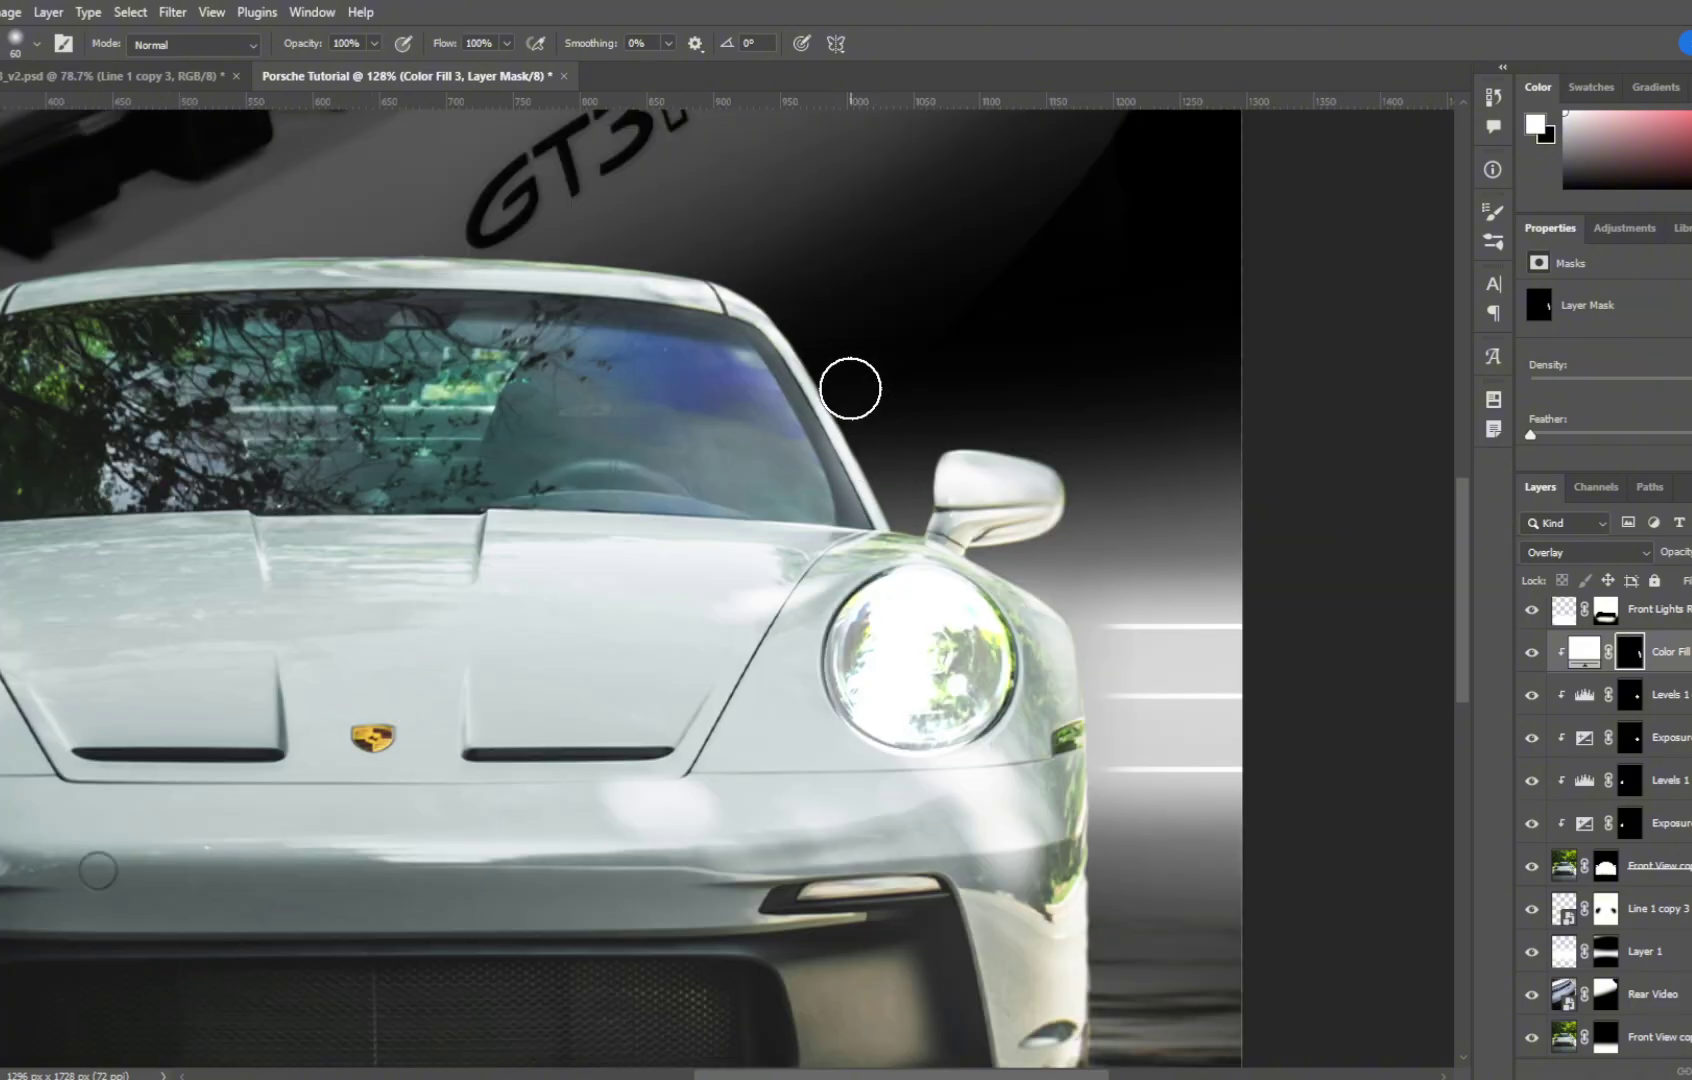
pyautogui.hscroll(-5, 850, 381)
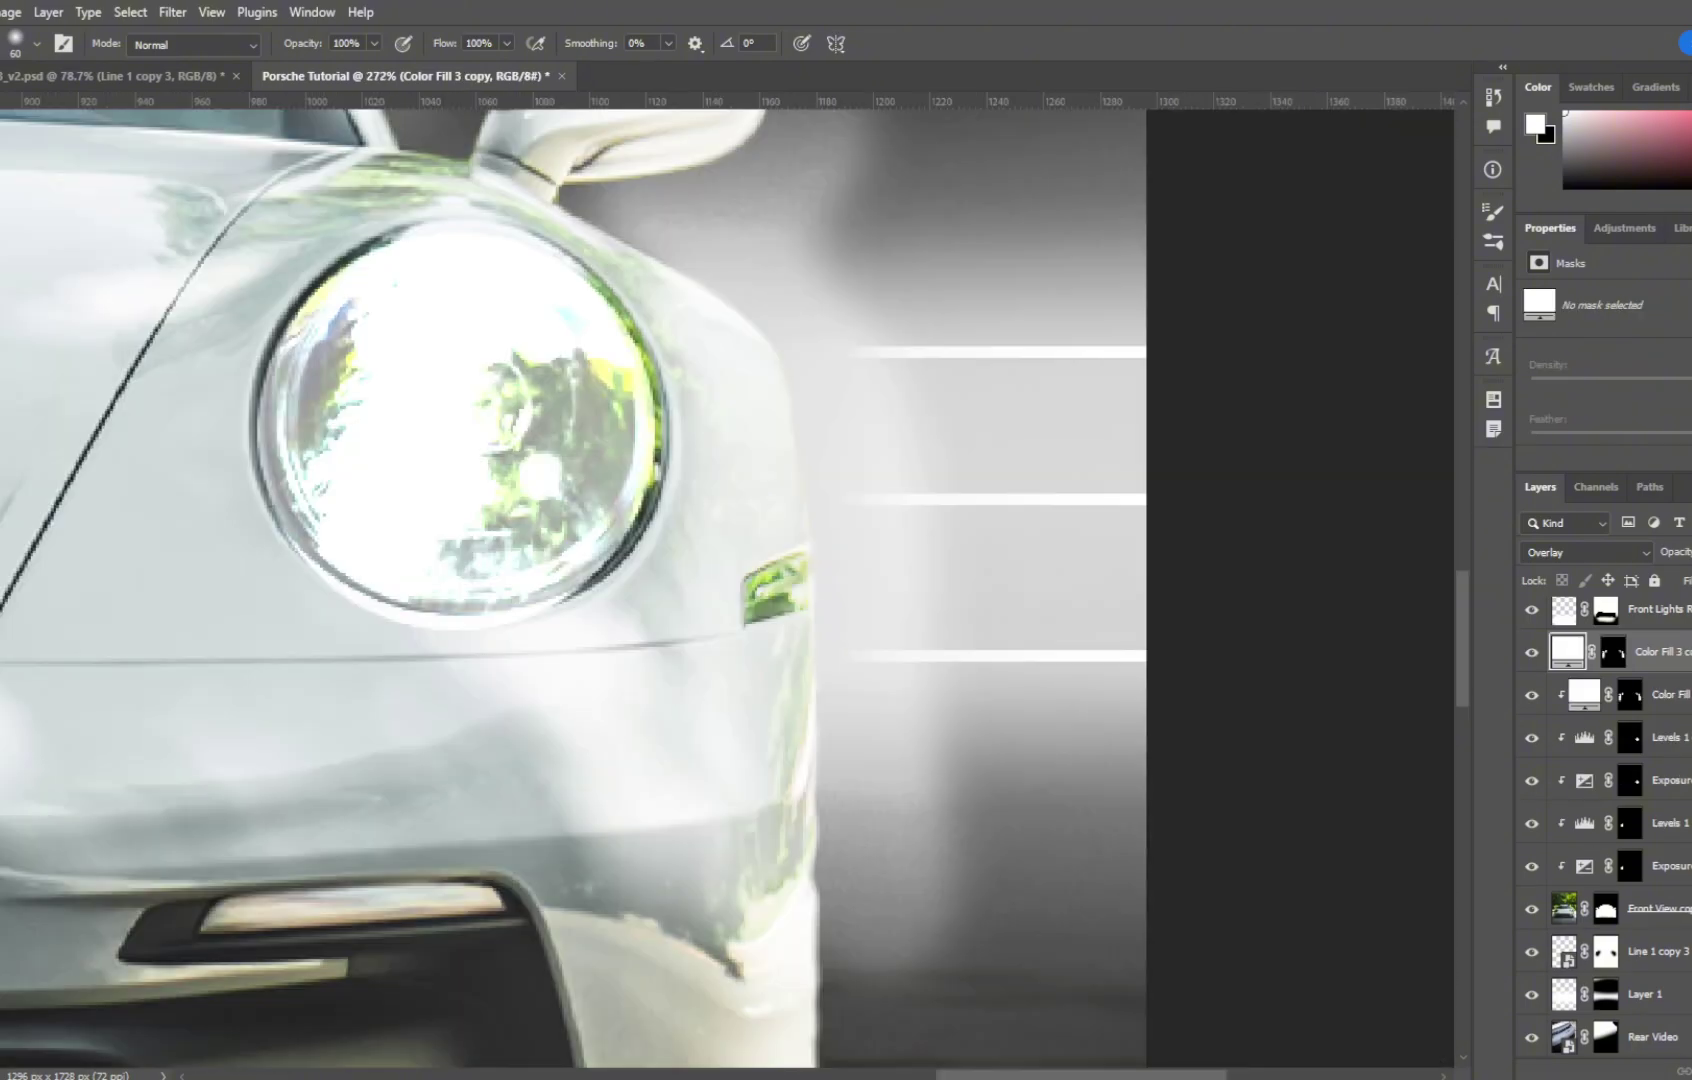
# Step: Duplicate the Color Fill 3 layer and clip the copy to the front car
pyautogui.hotkey('ctrl', 'z')
pyautogui.click(1584, 651)
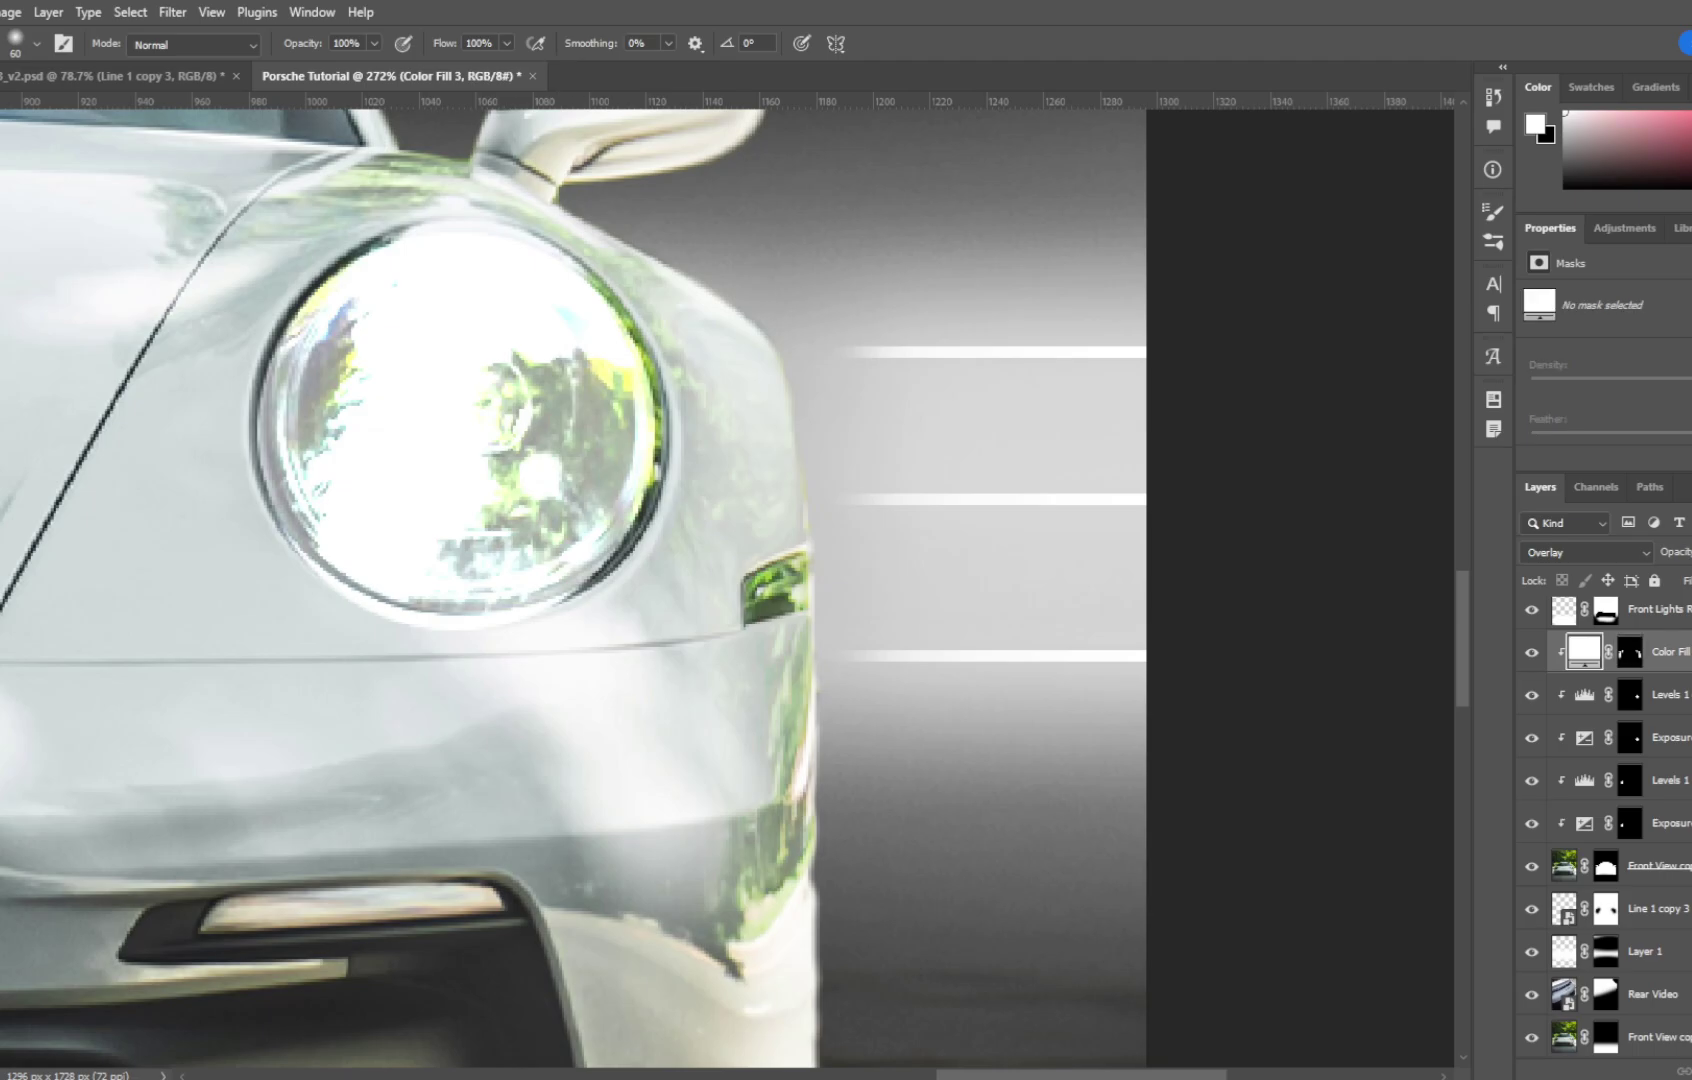
pyautogui.hotkey('ctrl', 'j')
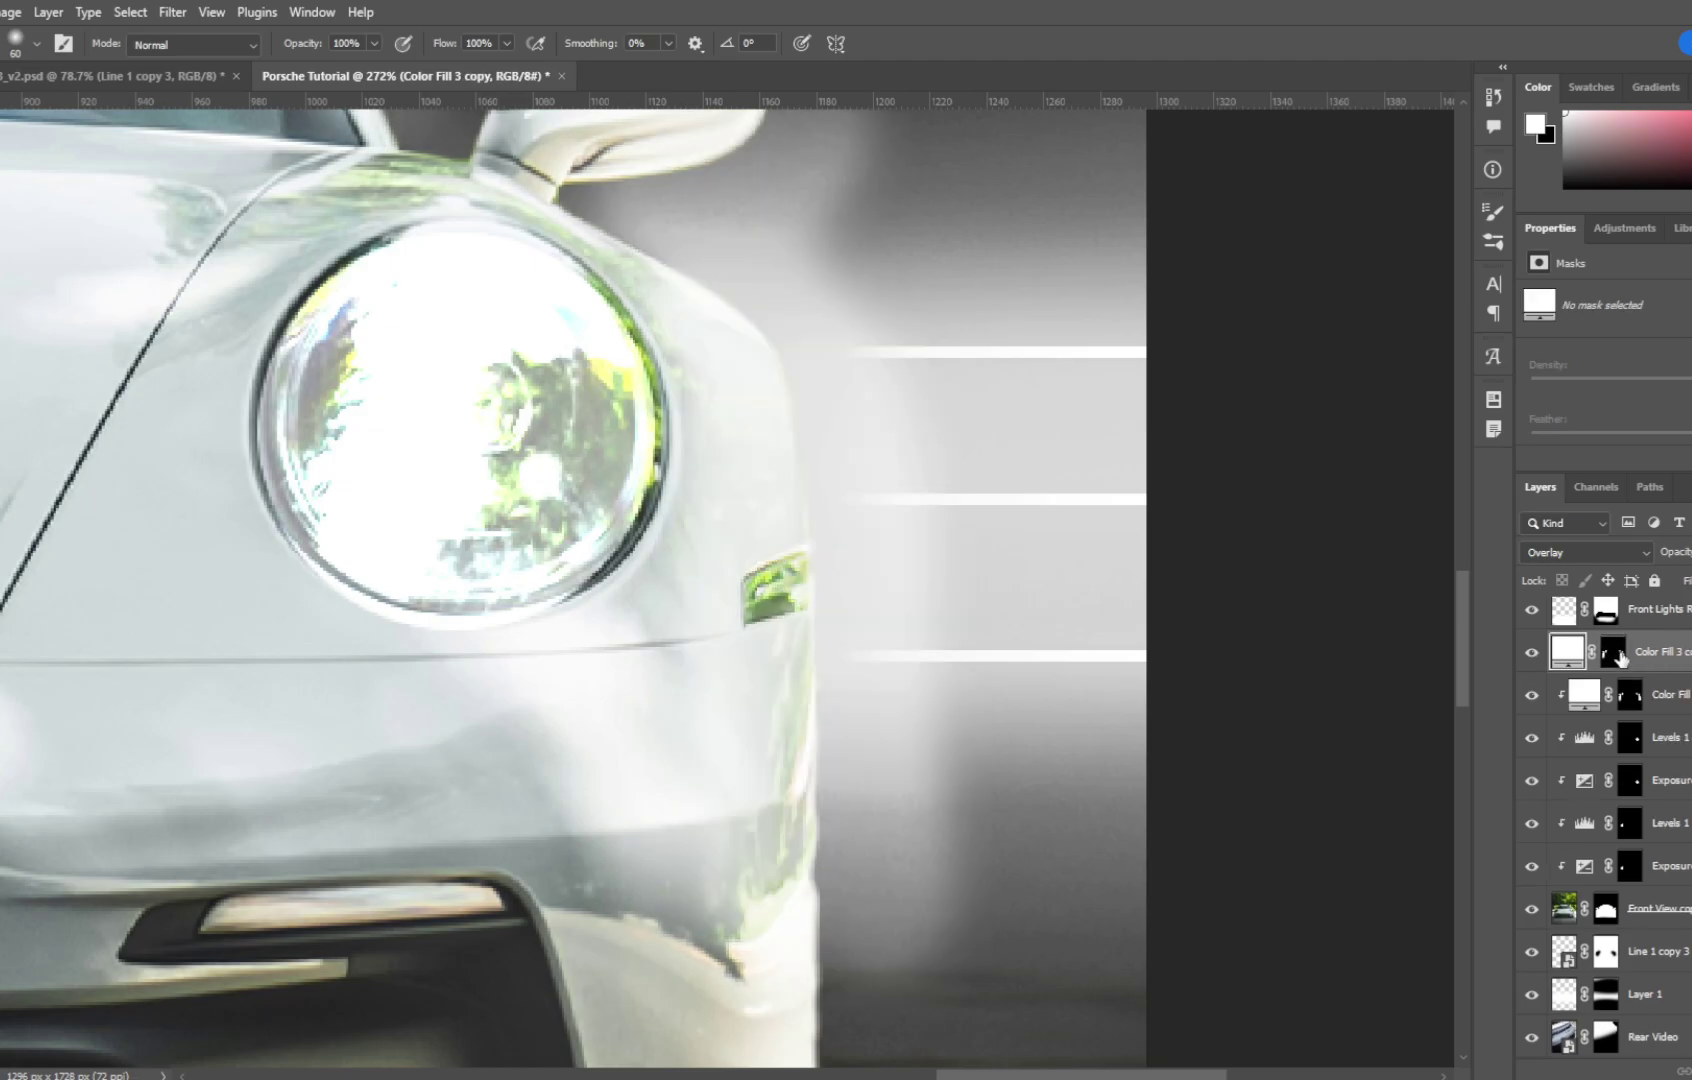
pyautogui.rightClick(1652, 655)
pyautogui.click(1672, 557)
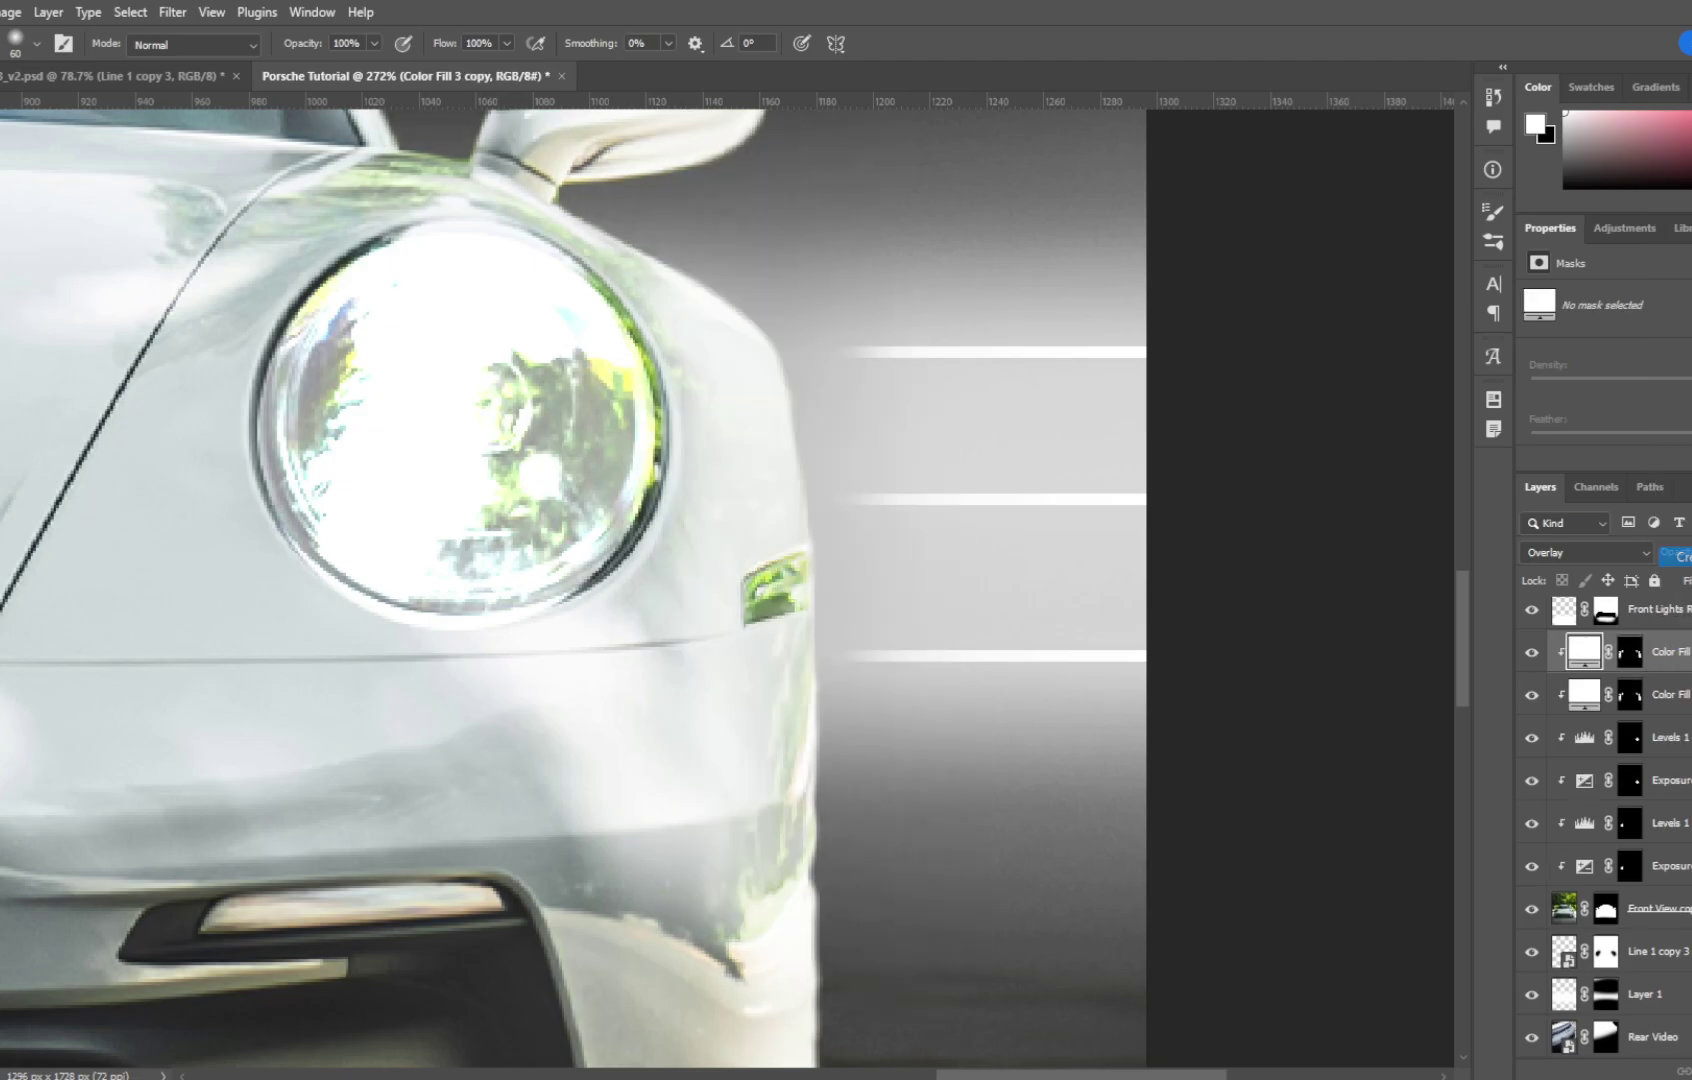
# Step: Delete the color fill copy's mask, set its blend mode to Normal, and give it a new inverted black mask
pyautogui.rightClick(1630, 655)
pyautogui.click(1660, 698)
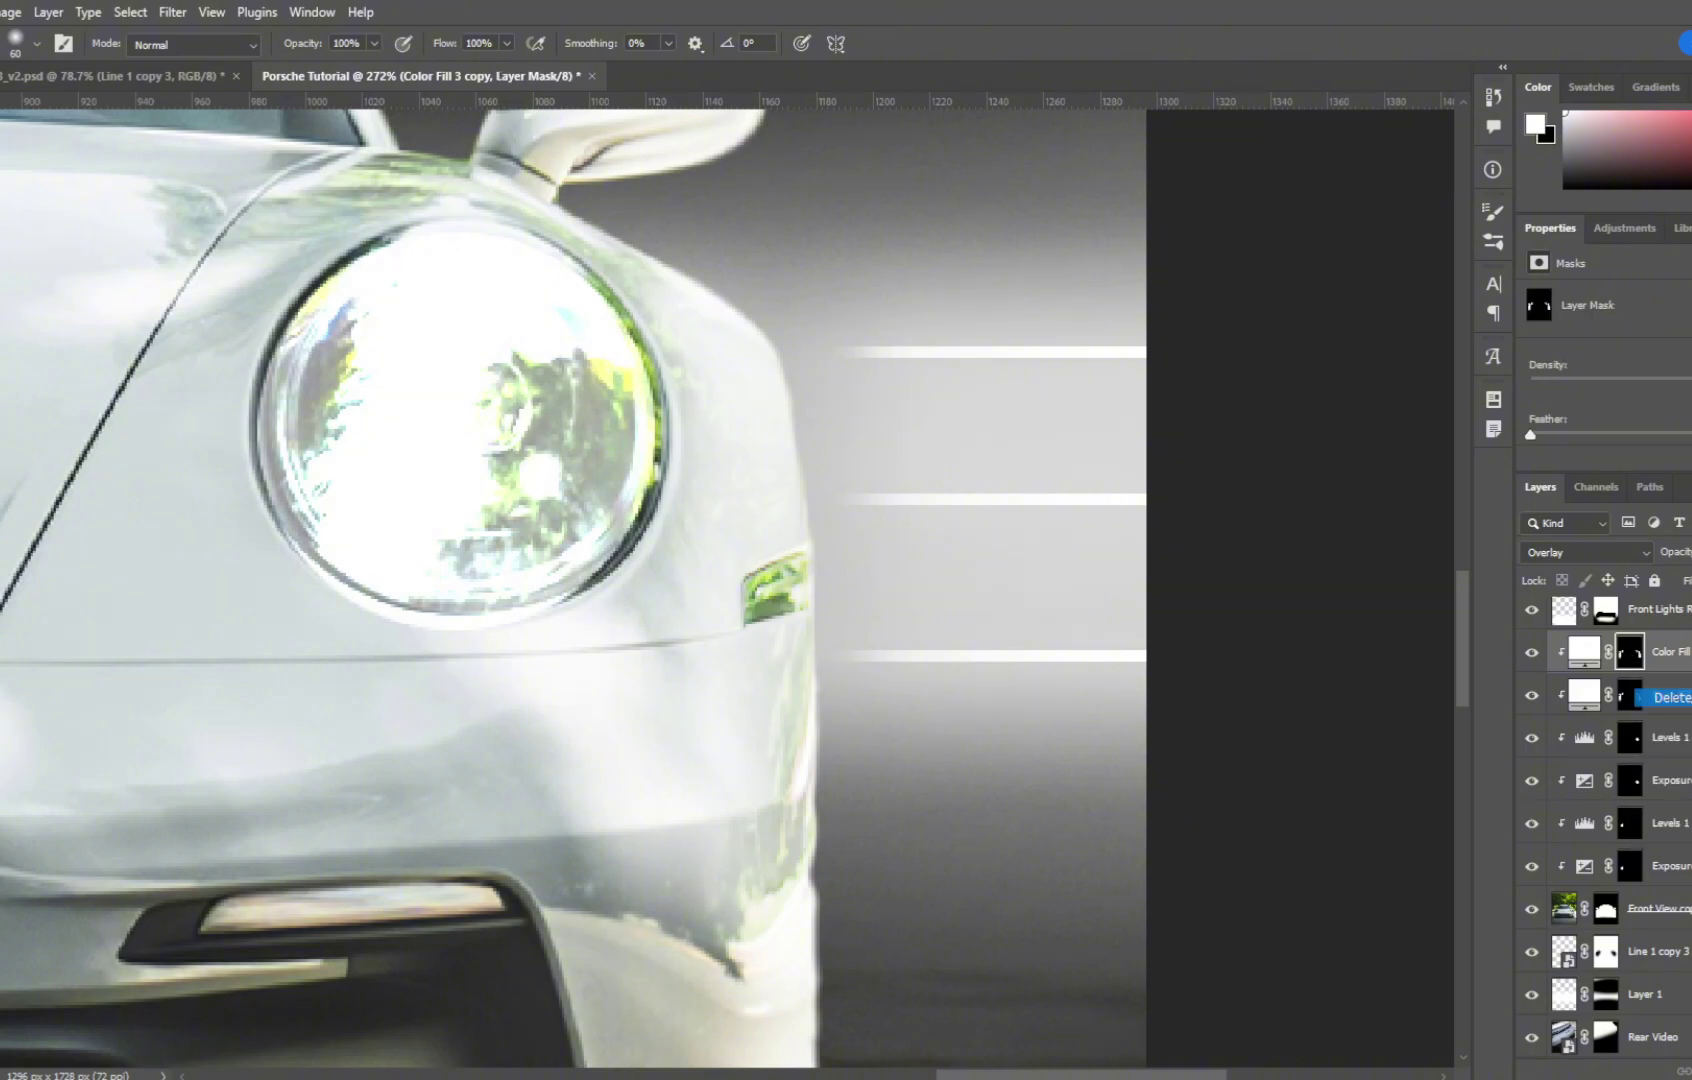
pyautogui.click(1590, 551)
pyautogui.click(1560, 522)
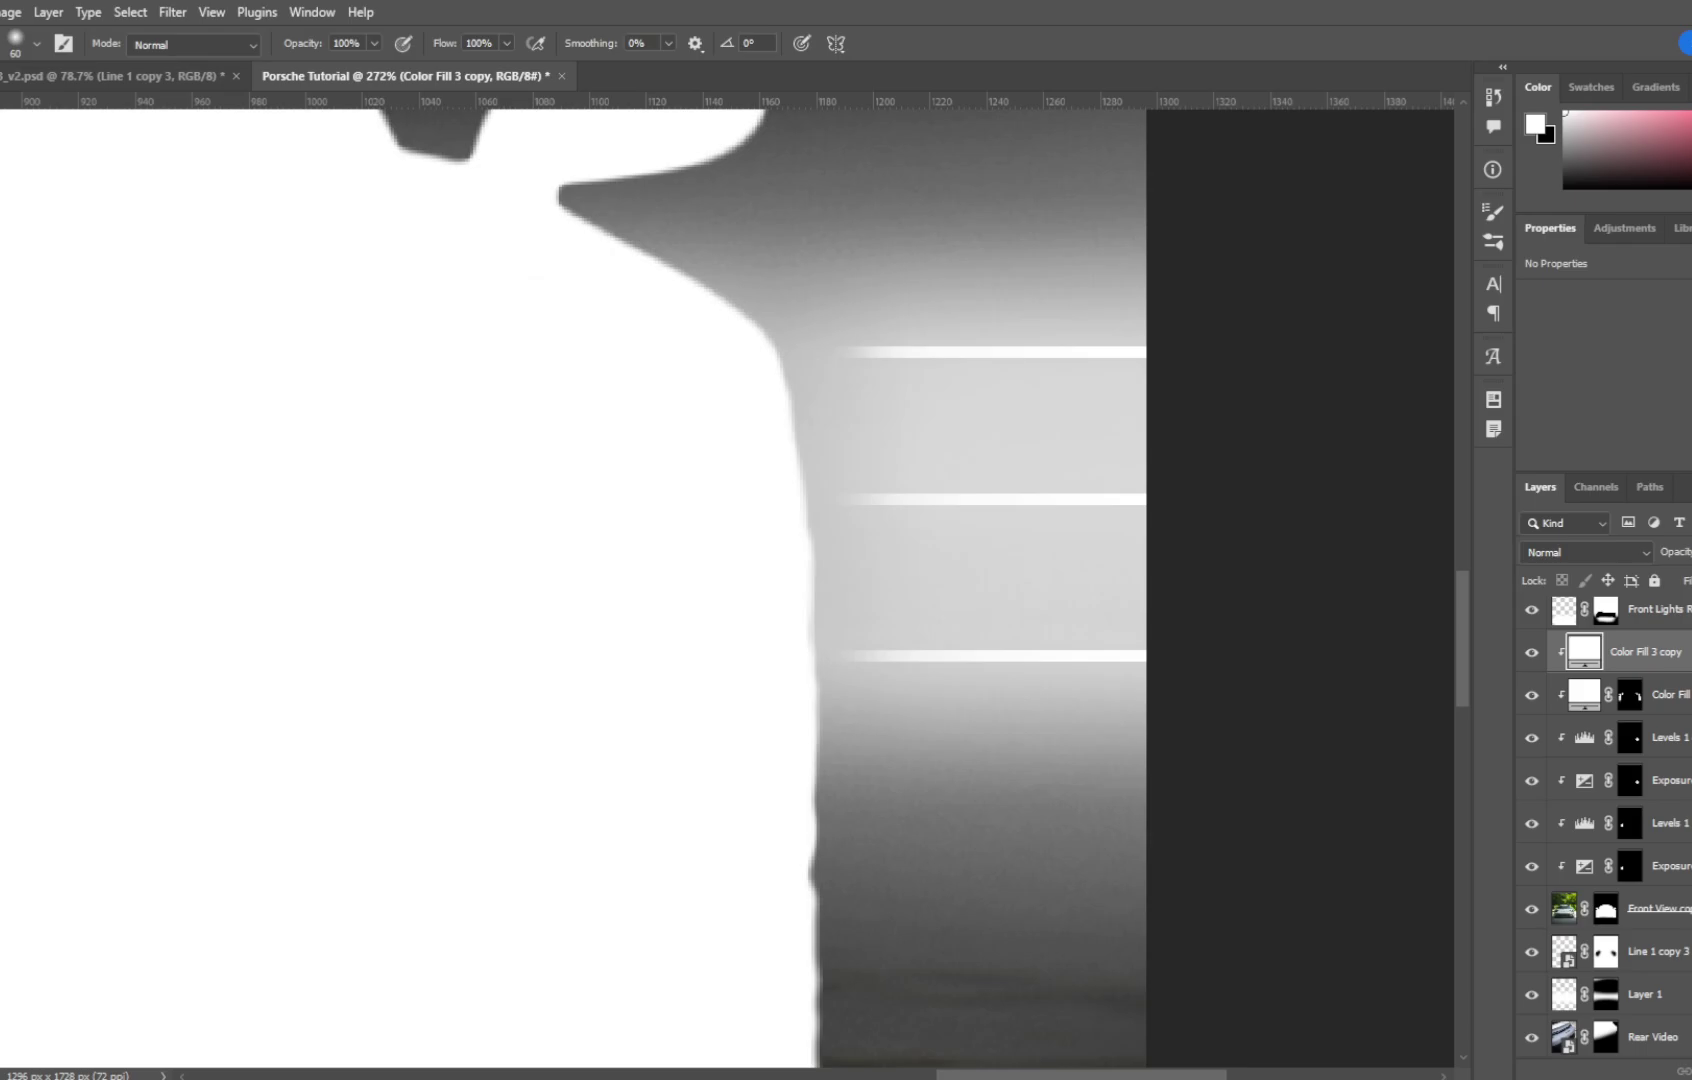
pyautogui.click(1691, 1071)
pyautogui.hotkey('ctrl', 'i')
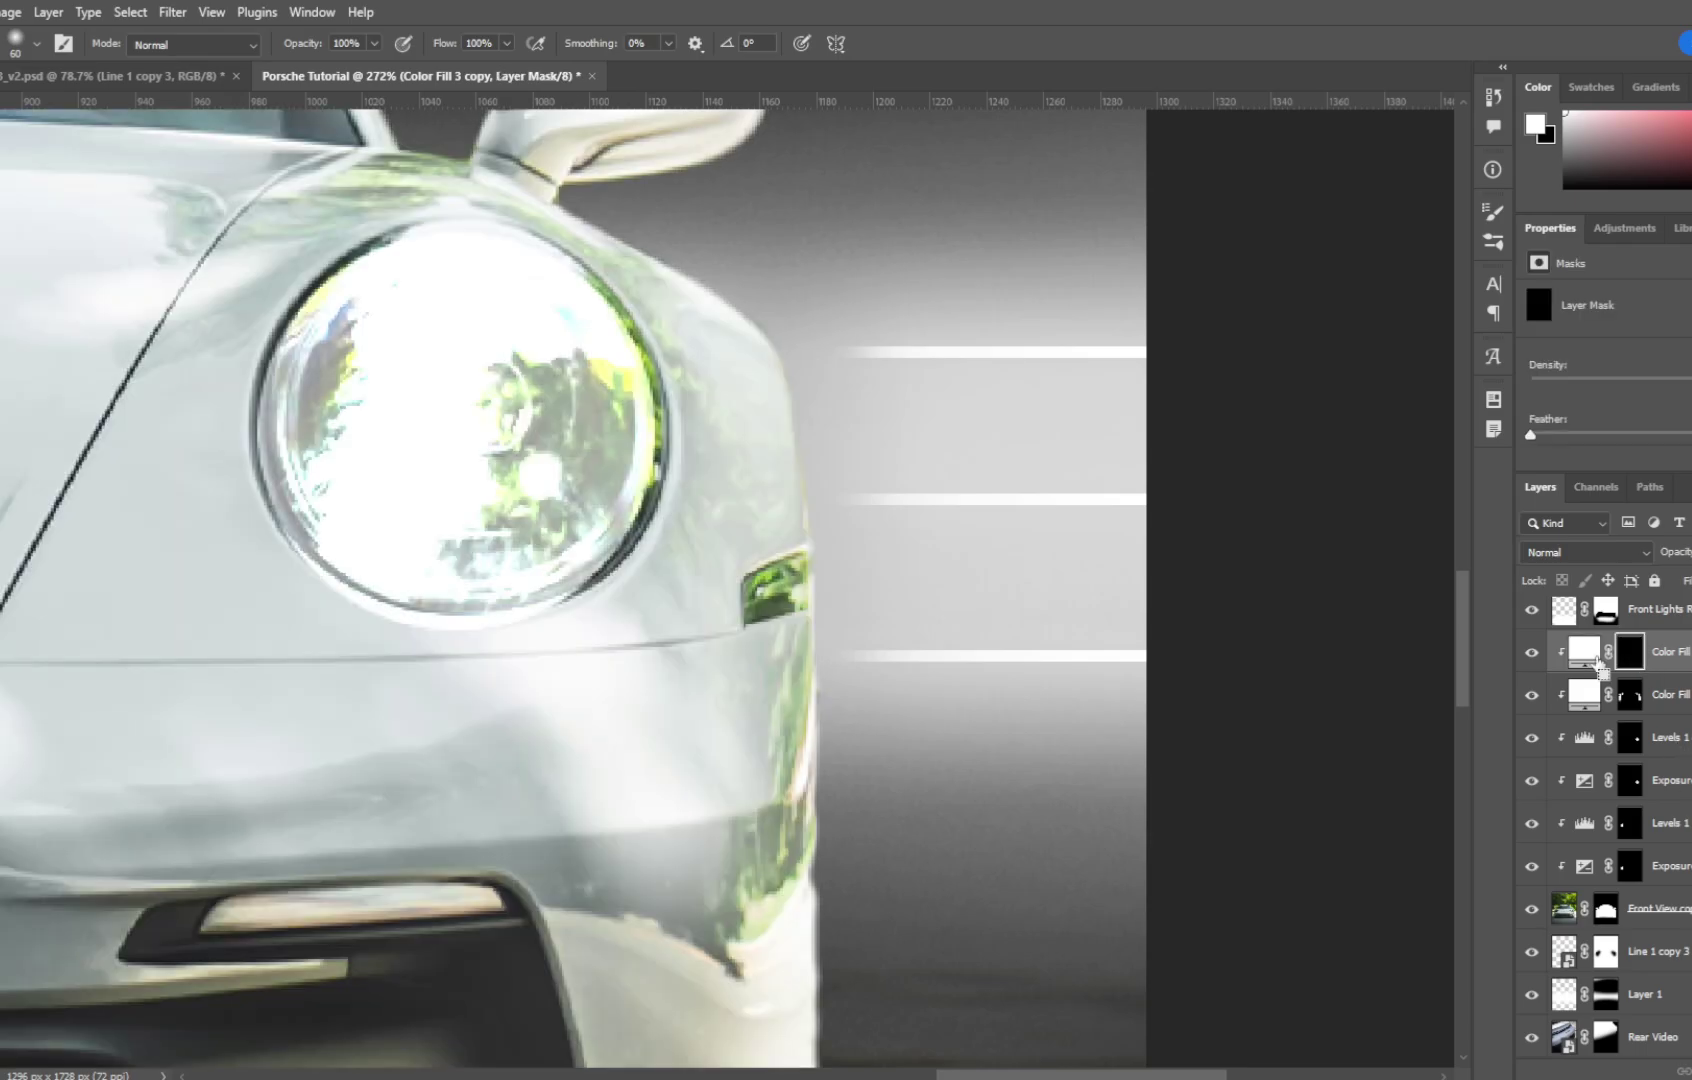
# Step: With a hard 3 px white brush, paint a thin highlight on the copy's mask along the car edge beside the brighter headlight
pyautogui.click(36, 43)
pyautogui.click(31, 388)
pyautogui.click(36, 46)
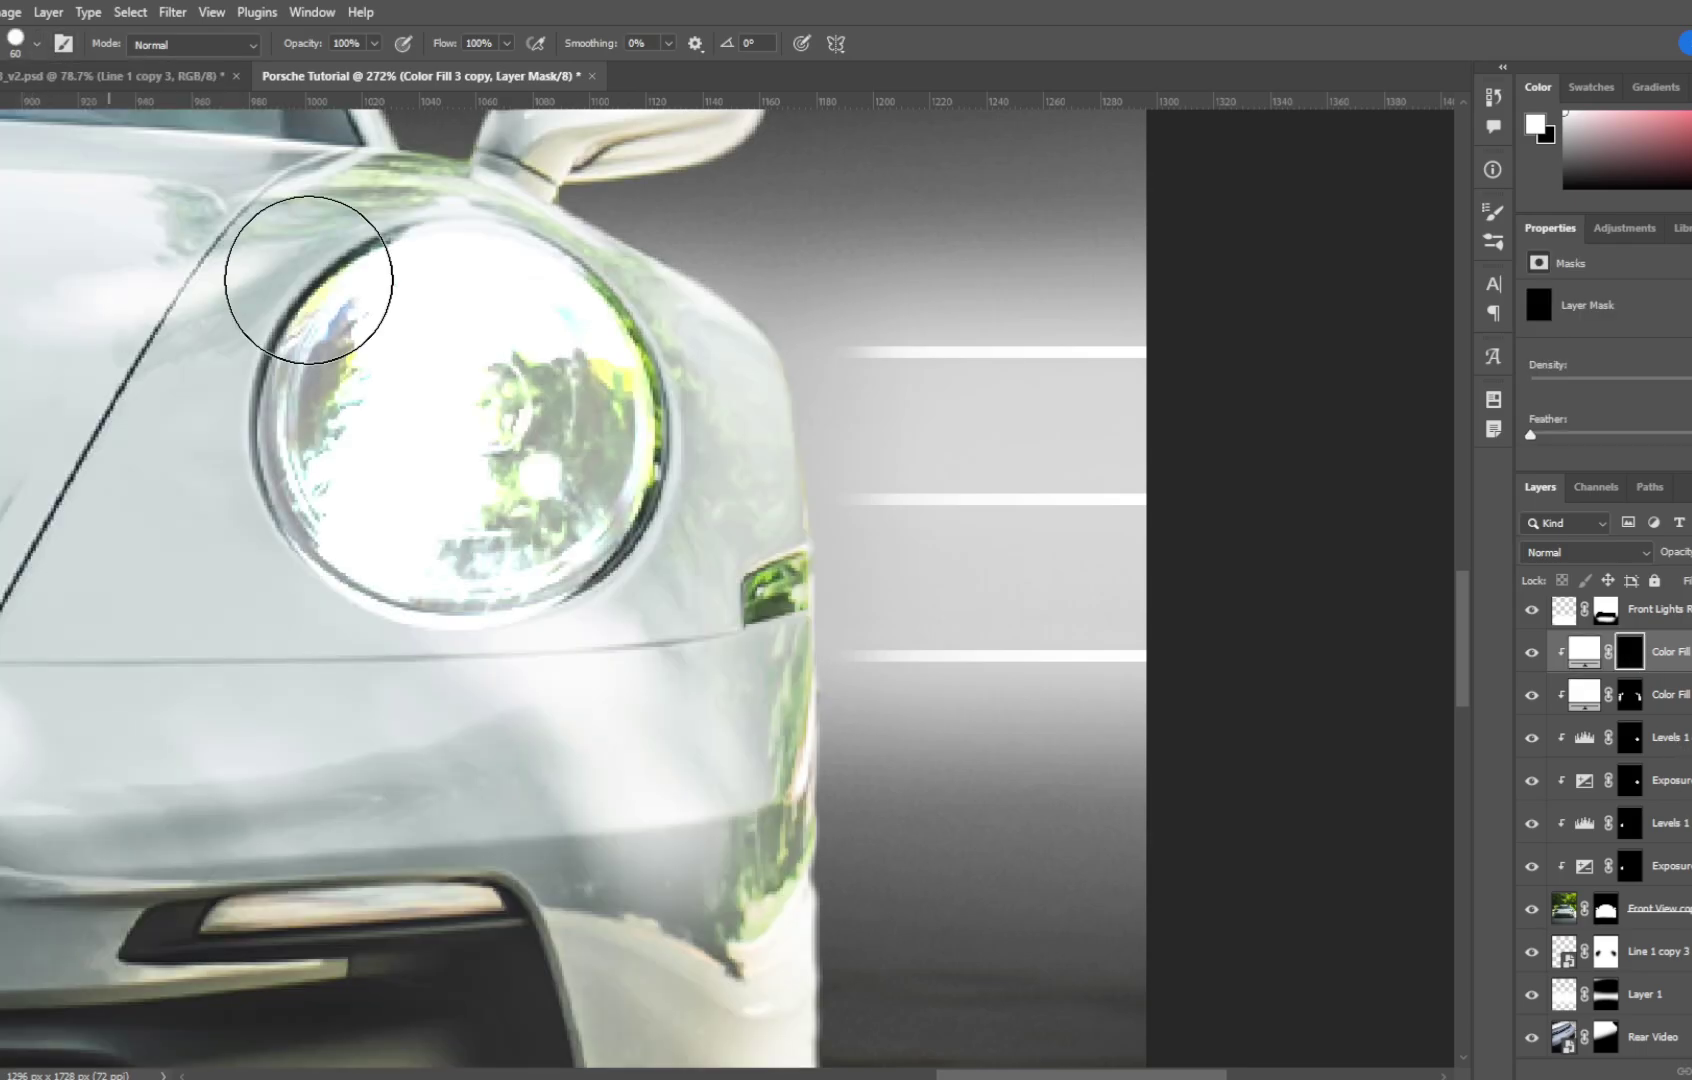
pyautogui.press('[')
pyautogui.press('[')
pyautogui.press('[')
pyautogui.press('[')
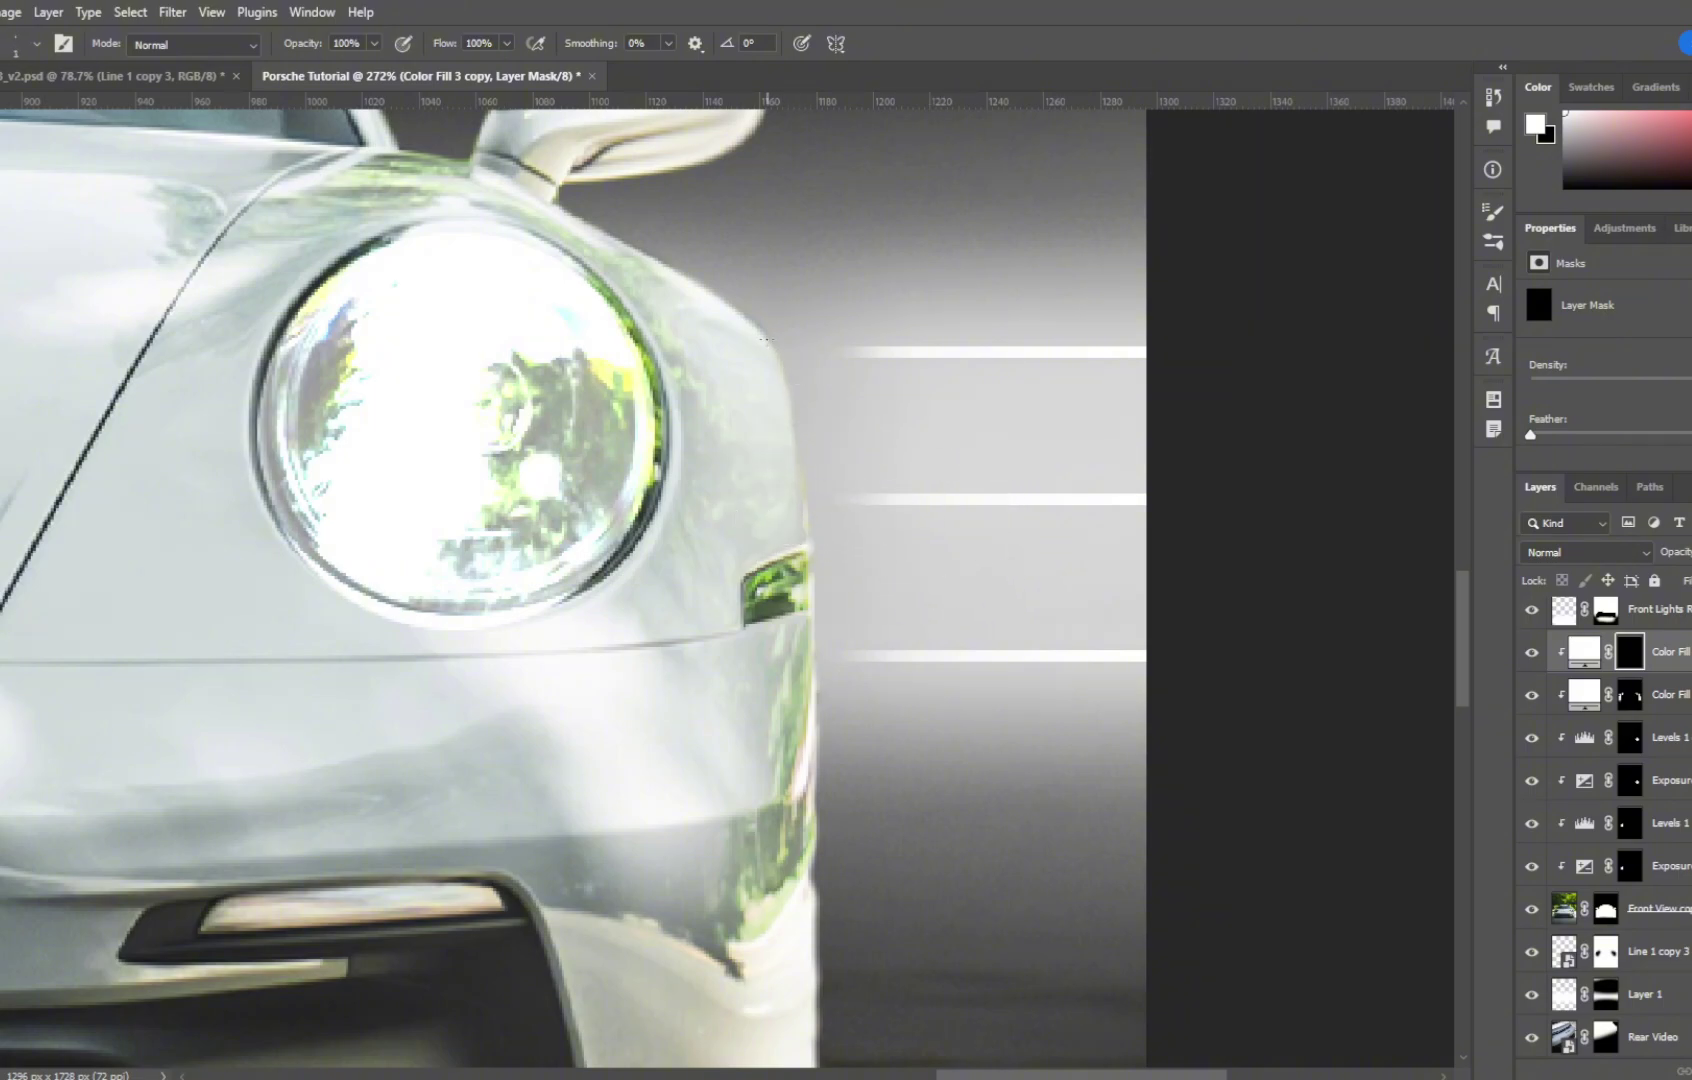
pyautogui.press(']')
pyautogui.press(']')
pyautogui.scroll(-2, 1005, 476)
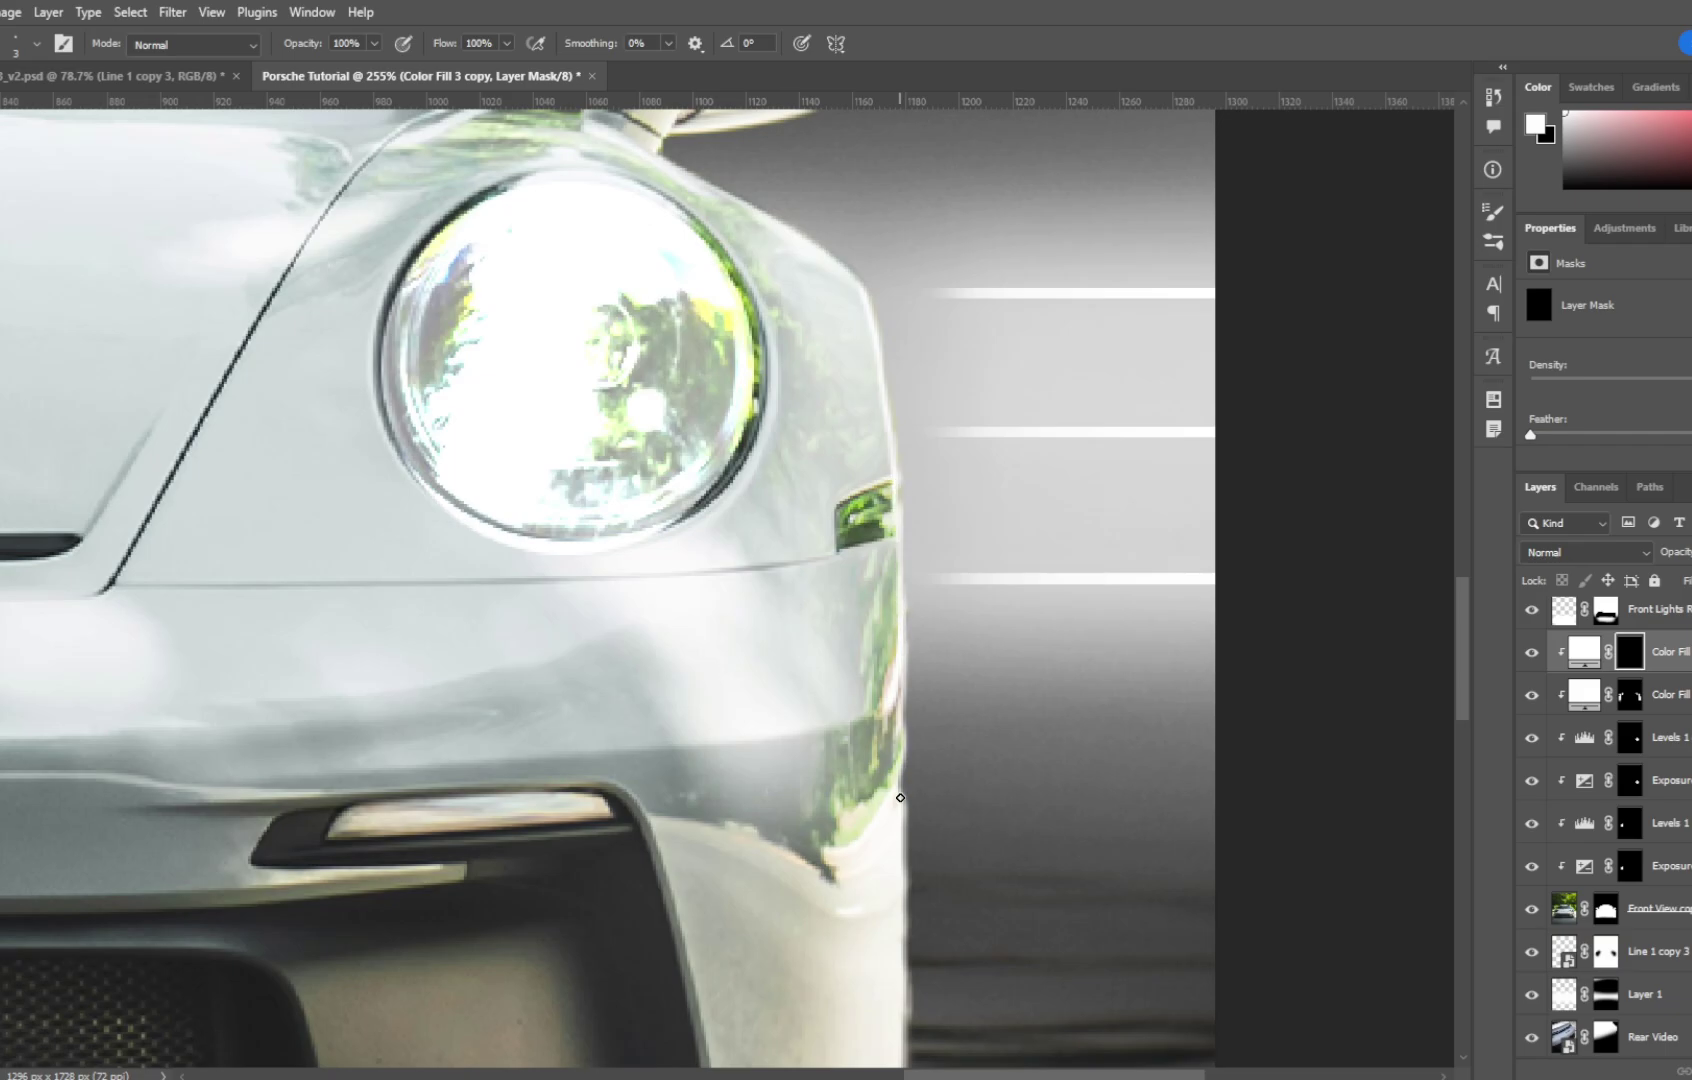
pyautogui.moveTo(862, 431); pyautogui.dragTo(1130, 776)
pyautogui.moveTo(1117, 419)
pyautogui.mouseDown()
pyautogui.moveTo(1099, 448)
pyautogui.moveTo(958, 477)
pyautogui.mouseUp()
# Step: Paint the same thin white edge highlight down the opposite side of the car on the copy's mask
pyautogui.hscroll(-20, 1107, 435)
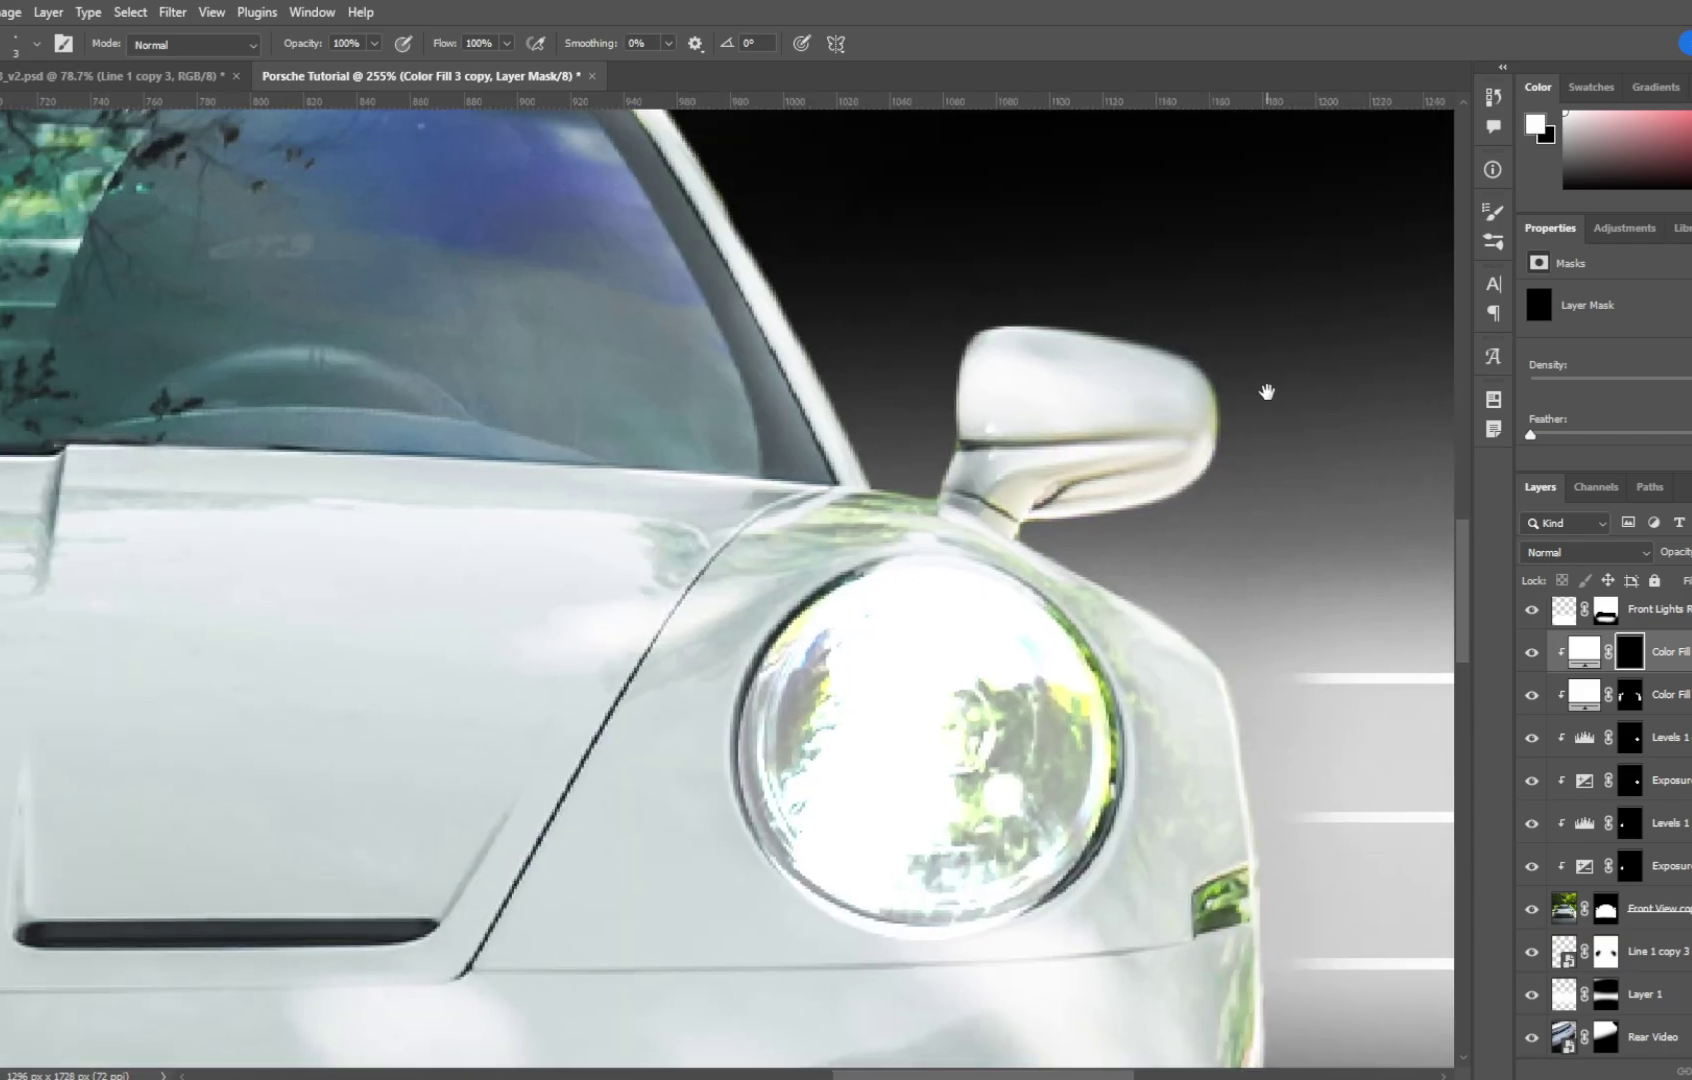
pyautogui.hscroll(-5, 653, 348)
pyautogui.scroll(-5, 653, 348)
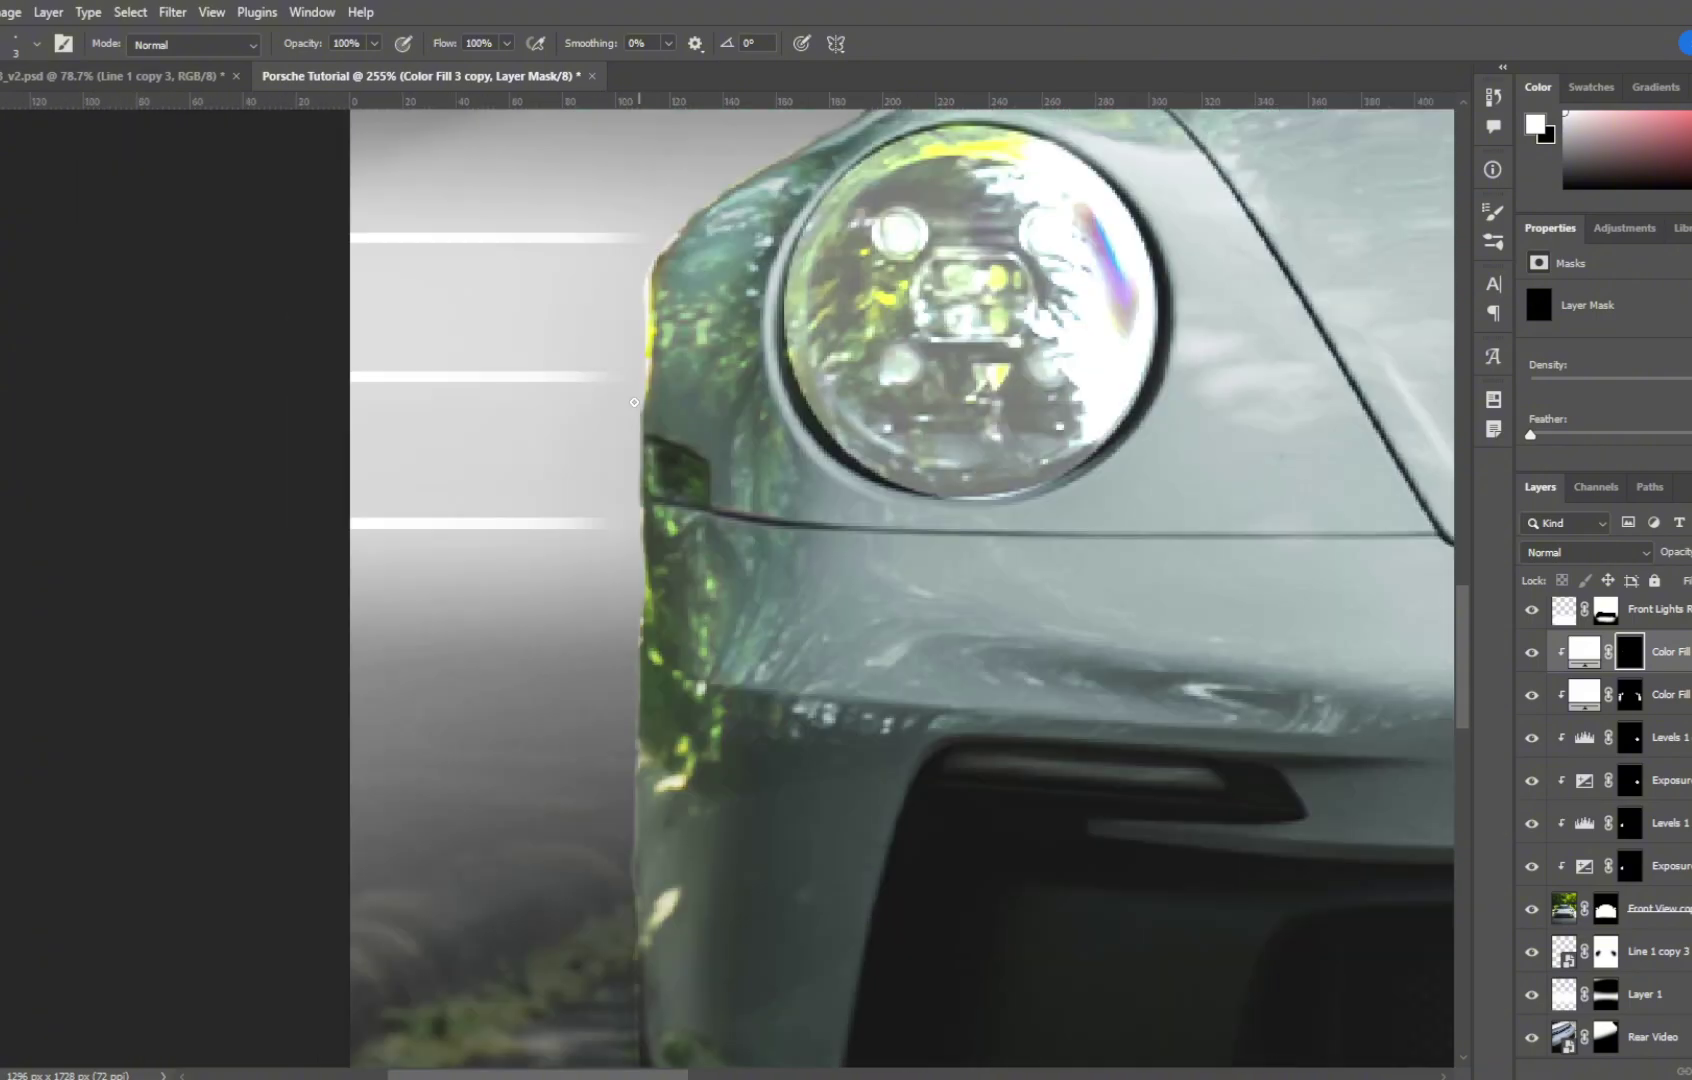
pyautogui.moveTo(634, 402); pyautogui.dragTo(641, 660)
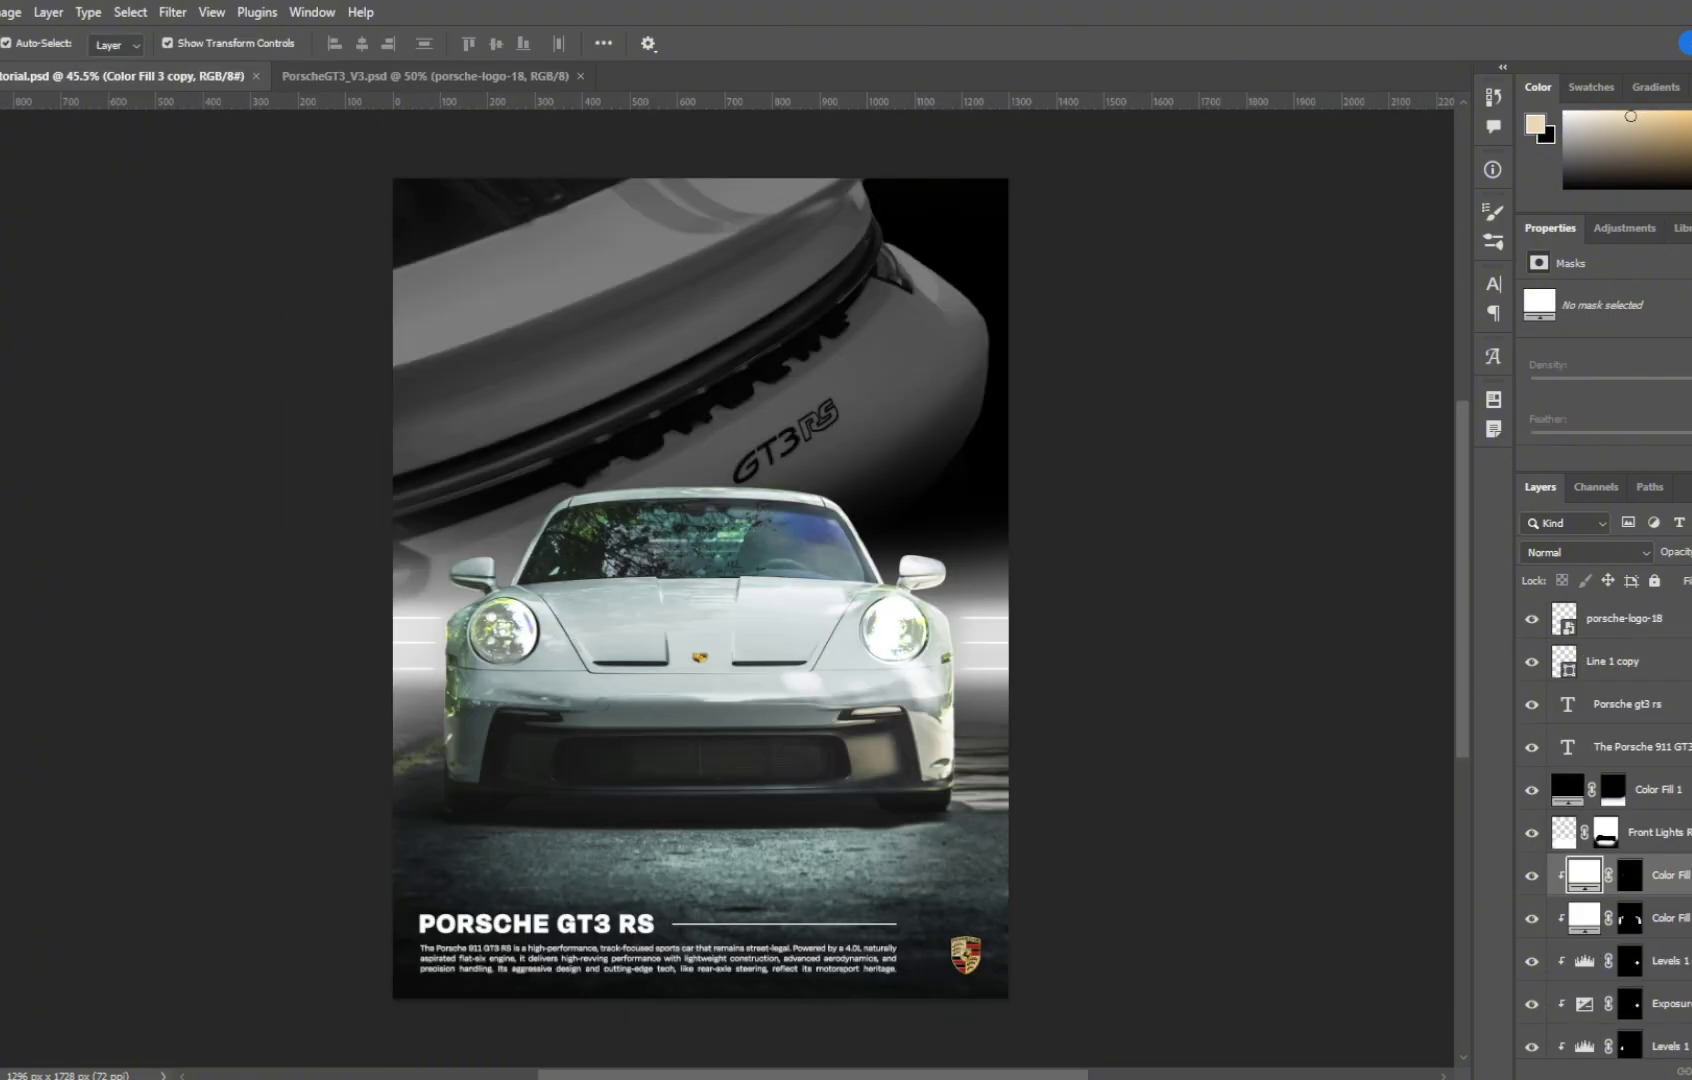
# Step: Compare with the PorscheGT3_V3 poster, remove the old title, and arrange the logo, PORSCHE title and GT3 RS subtitle centred above the car
pyautogui.click(351, 80)
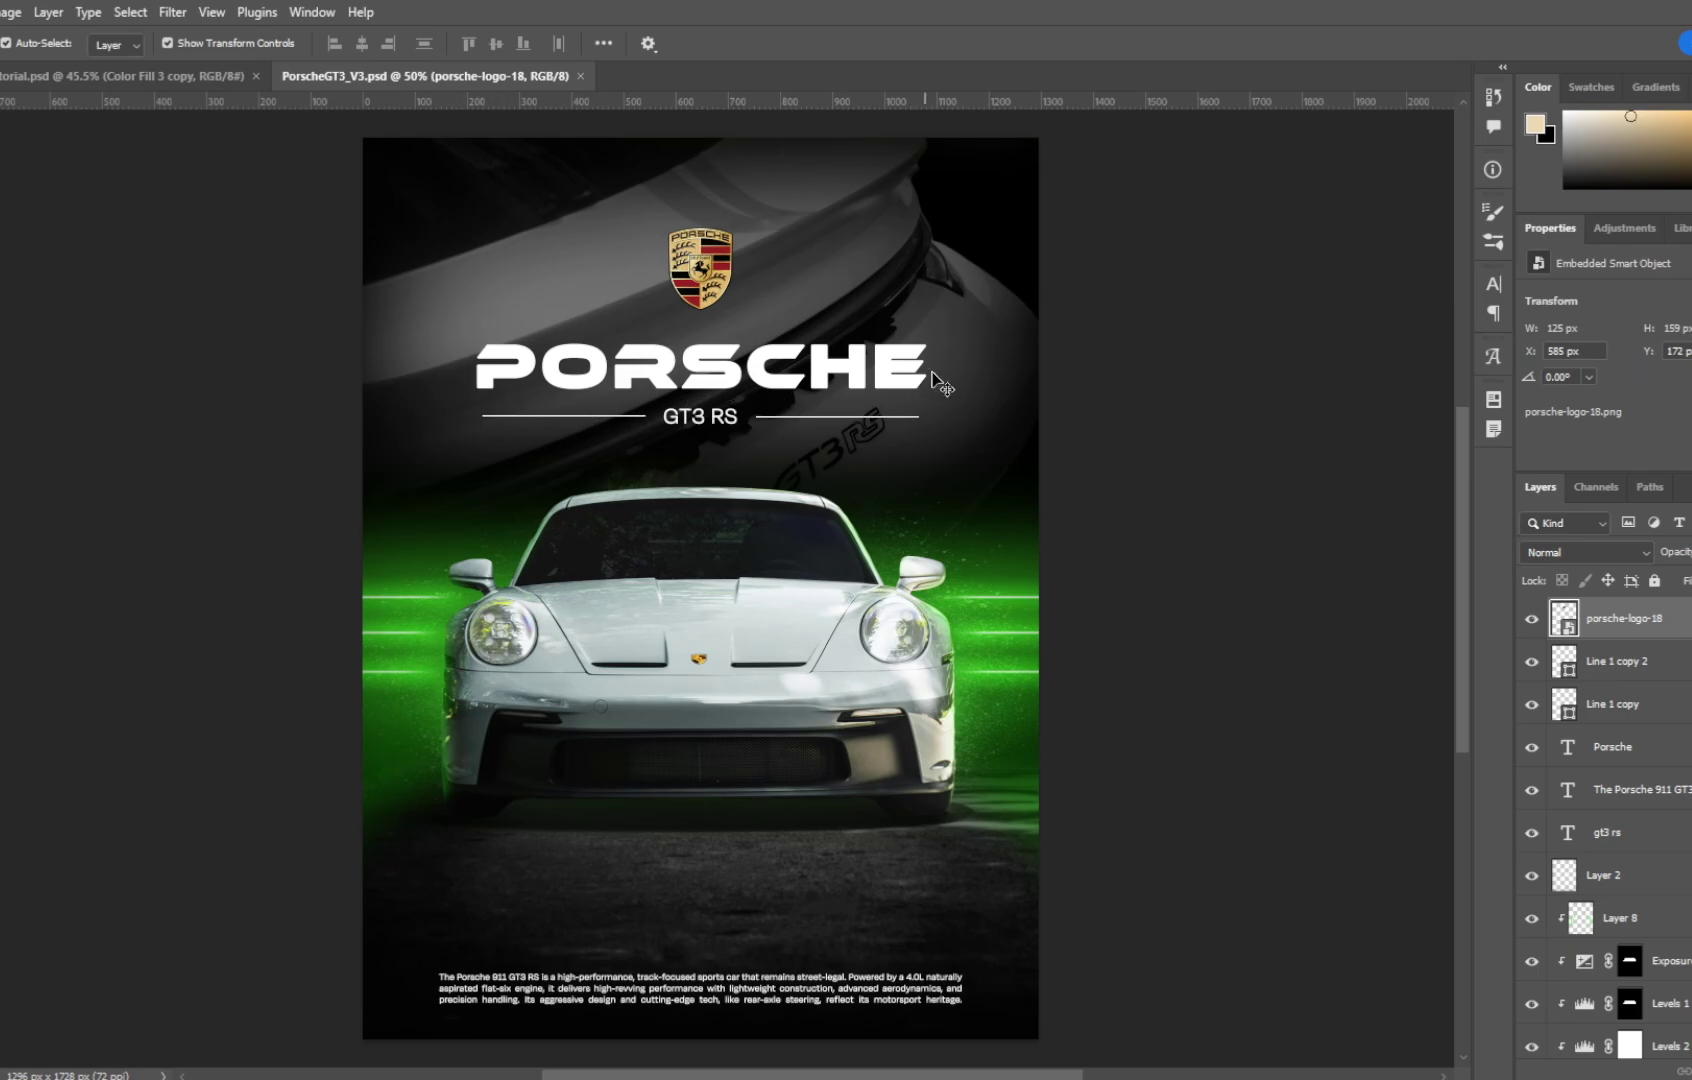
pyautogui.hotkey('ctrl', 'Tab')
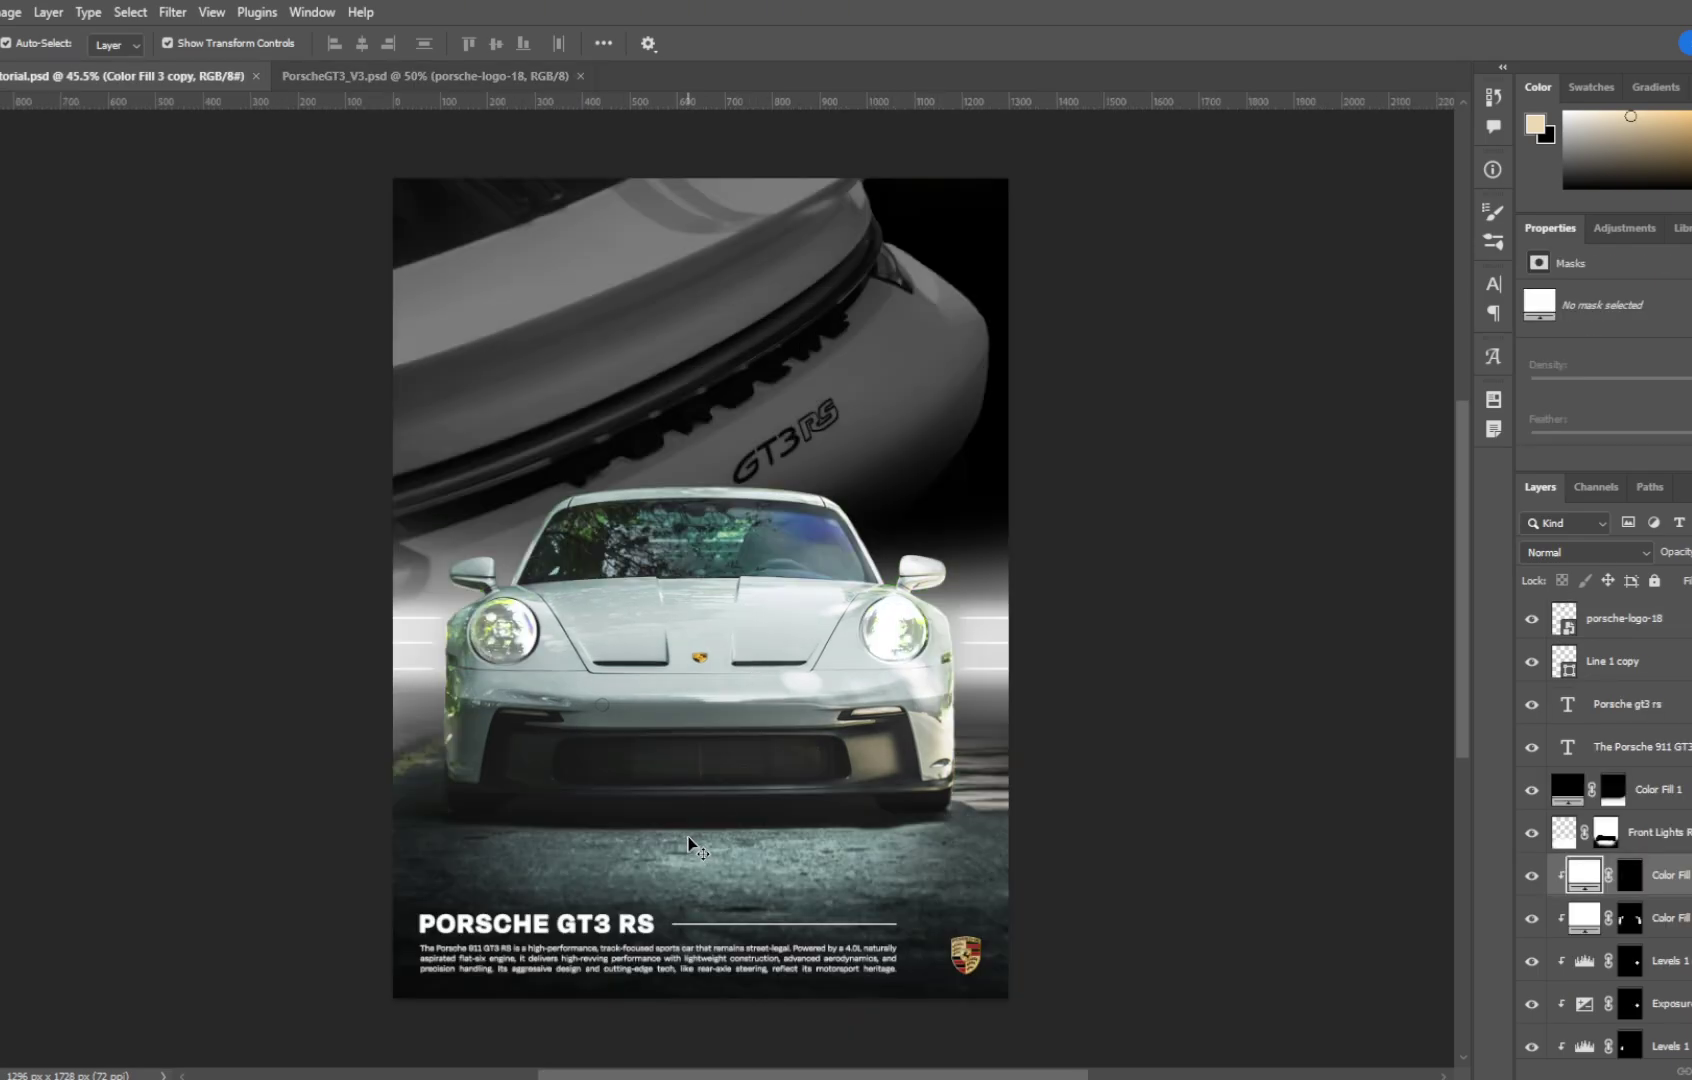
pyautogui.click(638, 924)
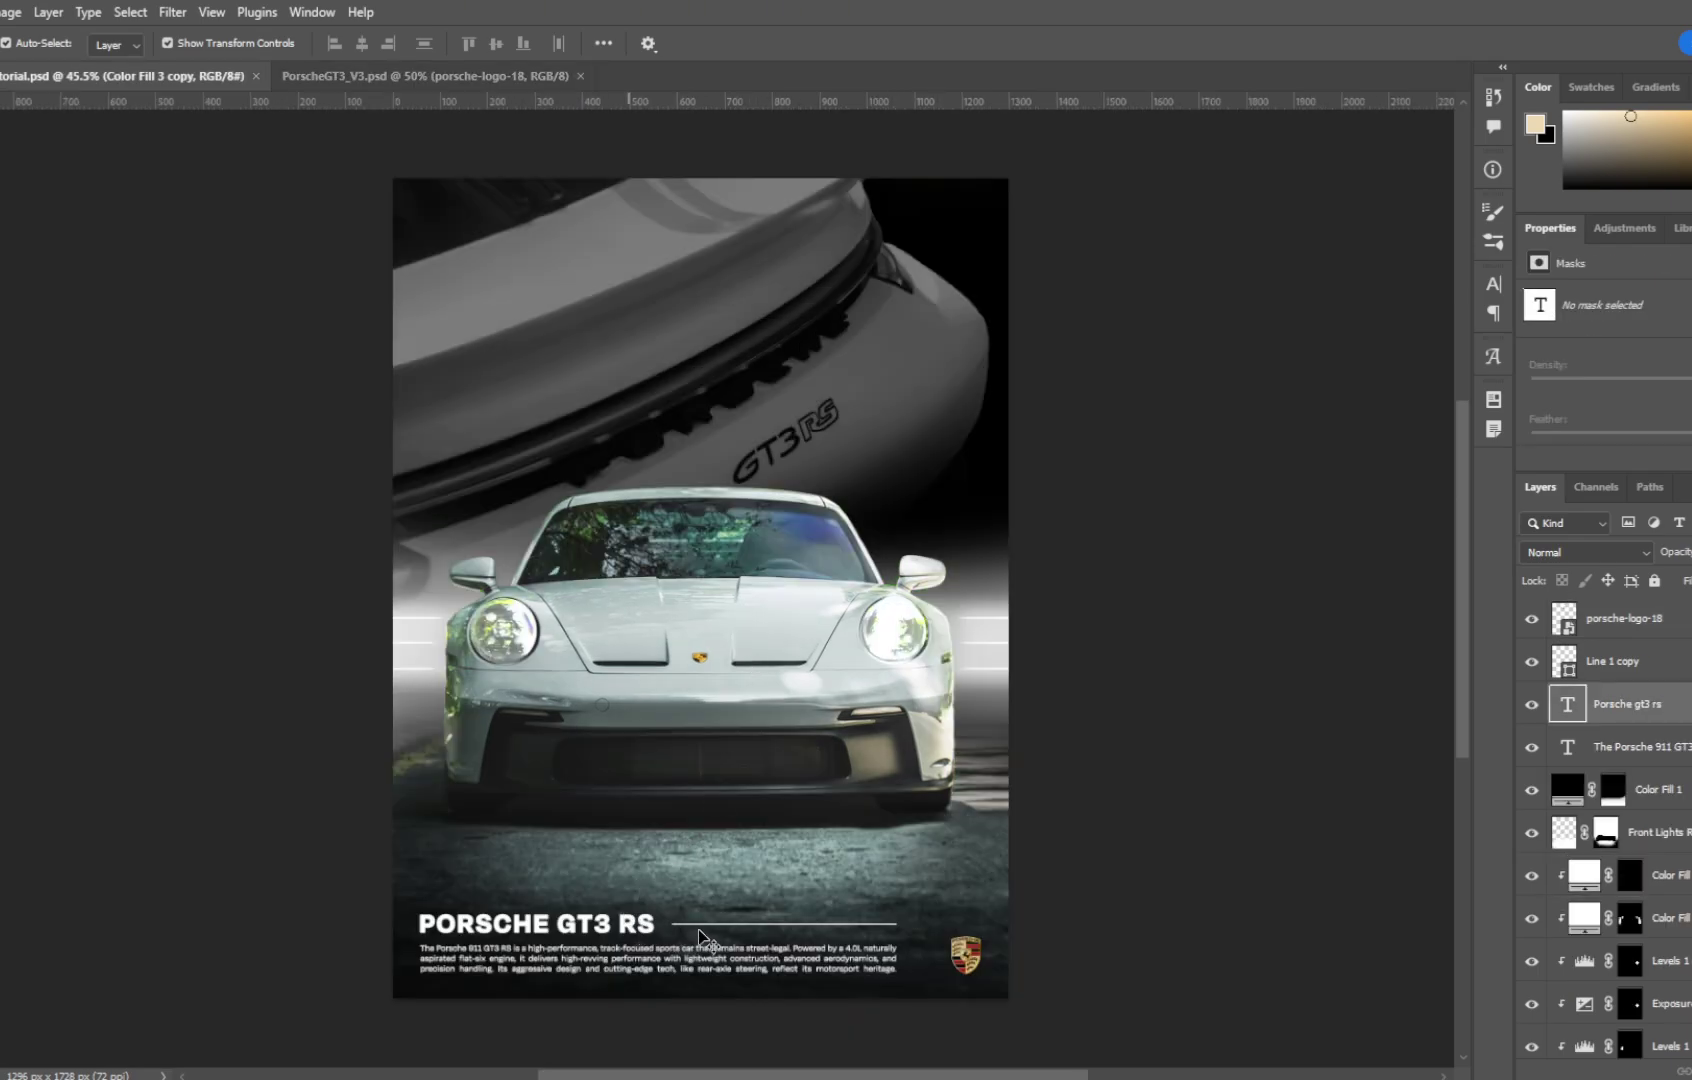
pyautogui.press('Delete')
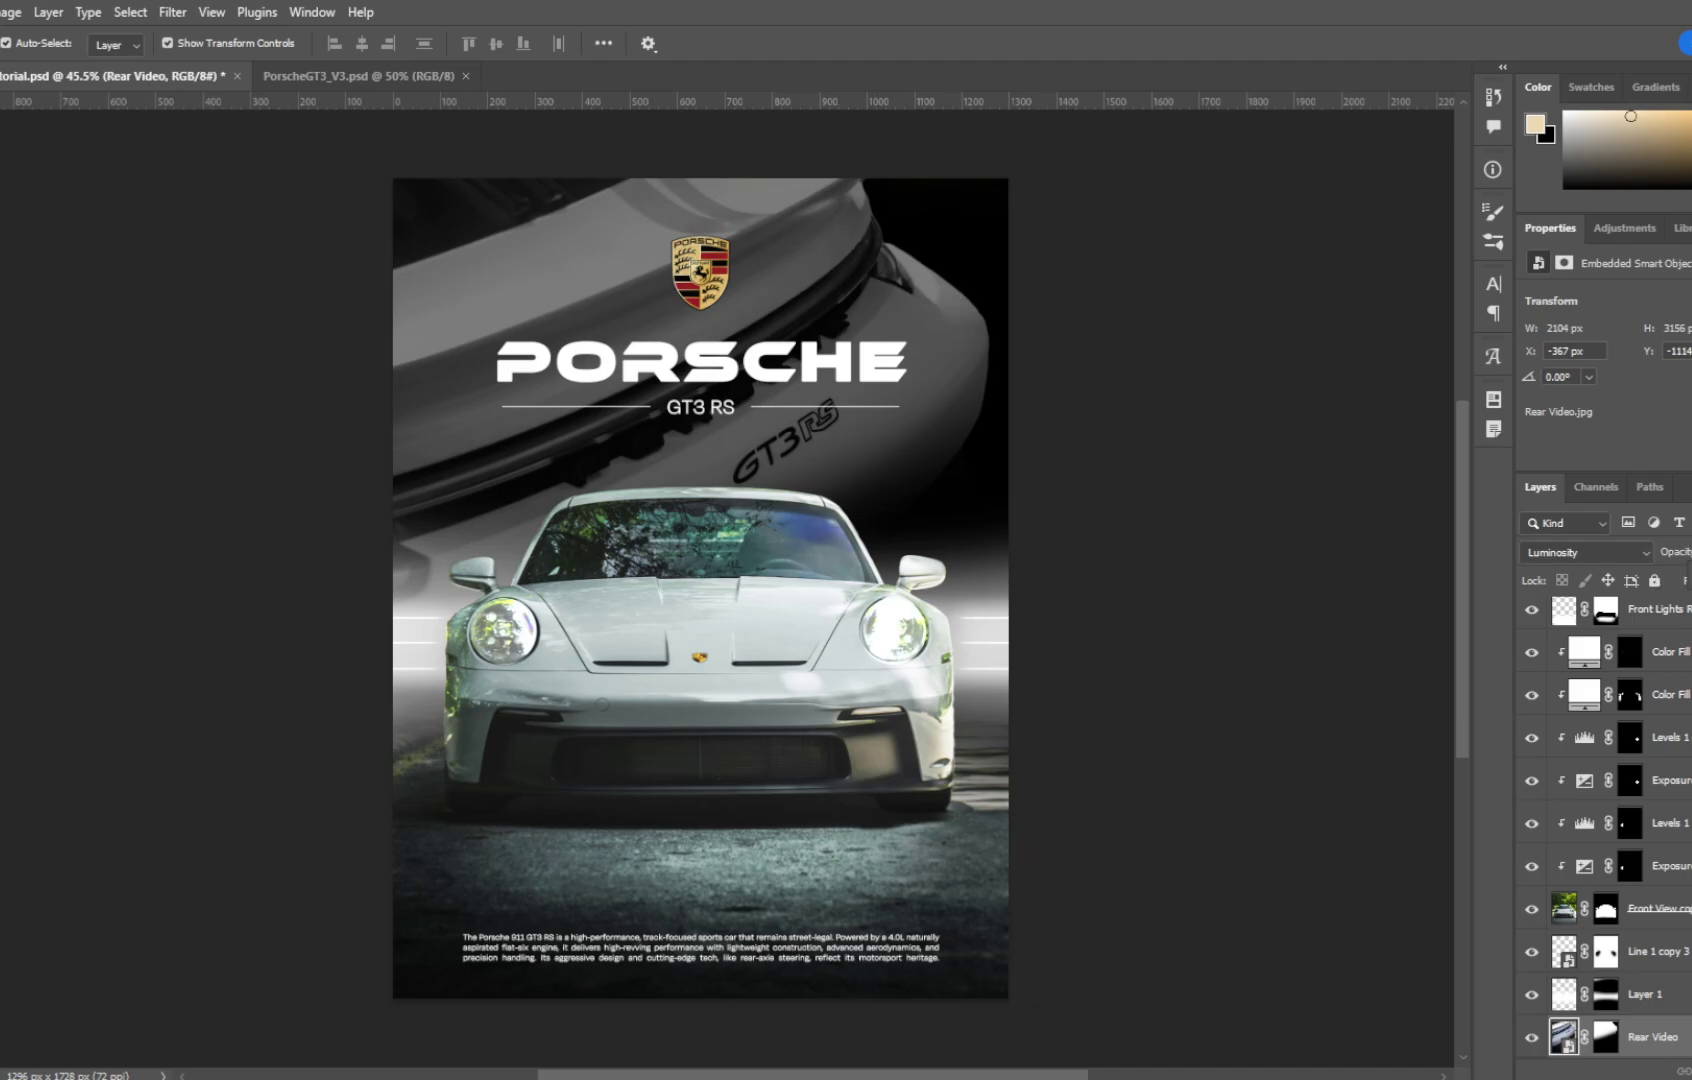
# Step: Lower the Rear Video layer's opacity to darken the rear car and set Color Fill 1's blend mode to Hard Light
pyautogui.moveTo(1691, 573); pyautogui.dragTo(1688, 573)
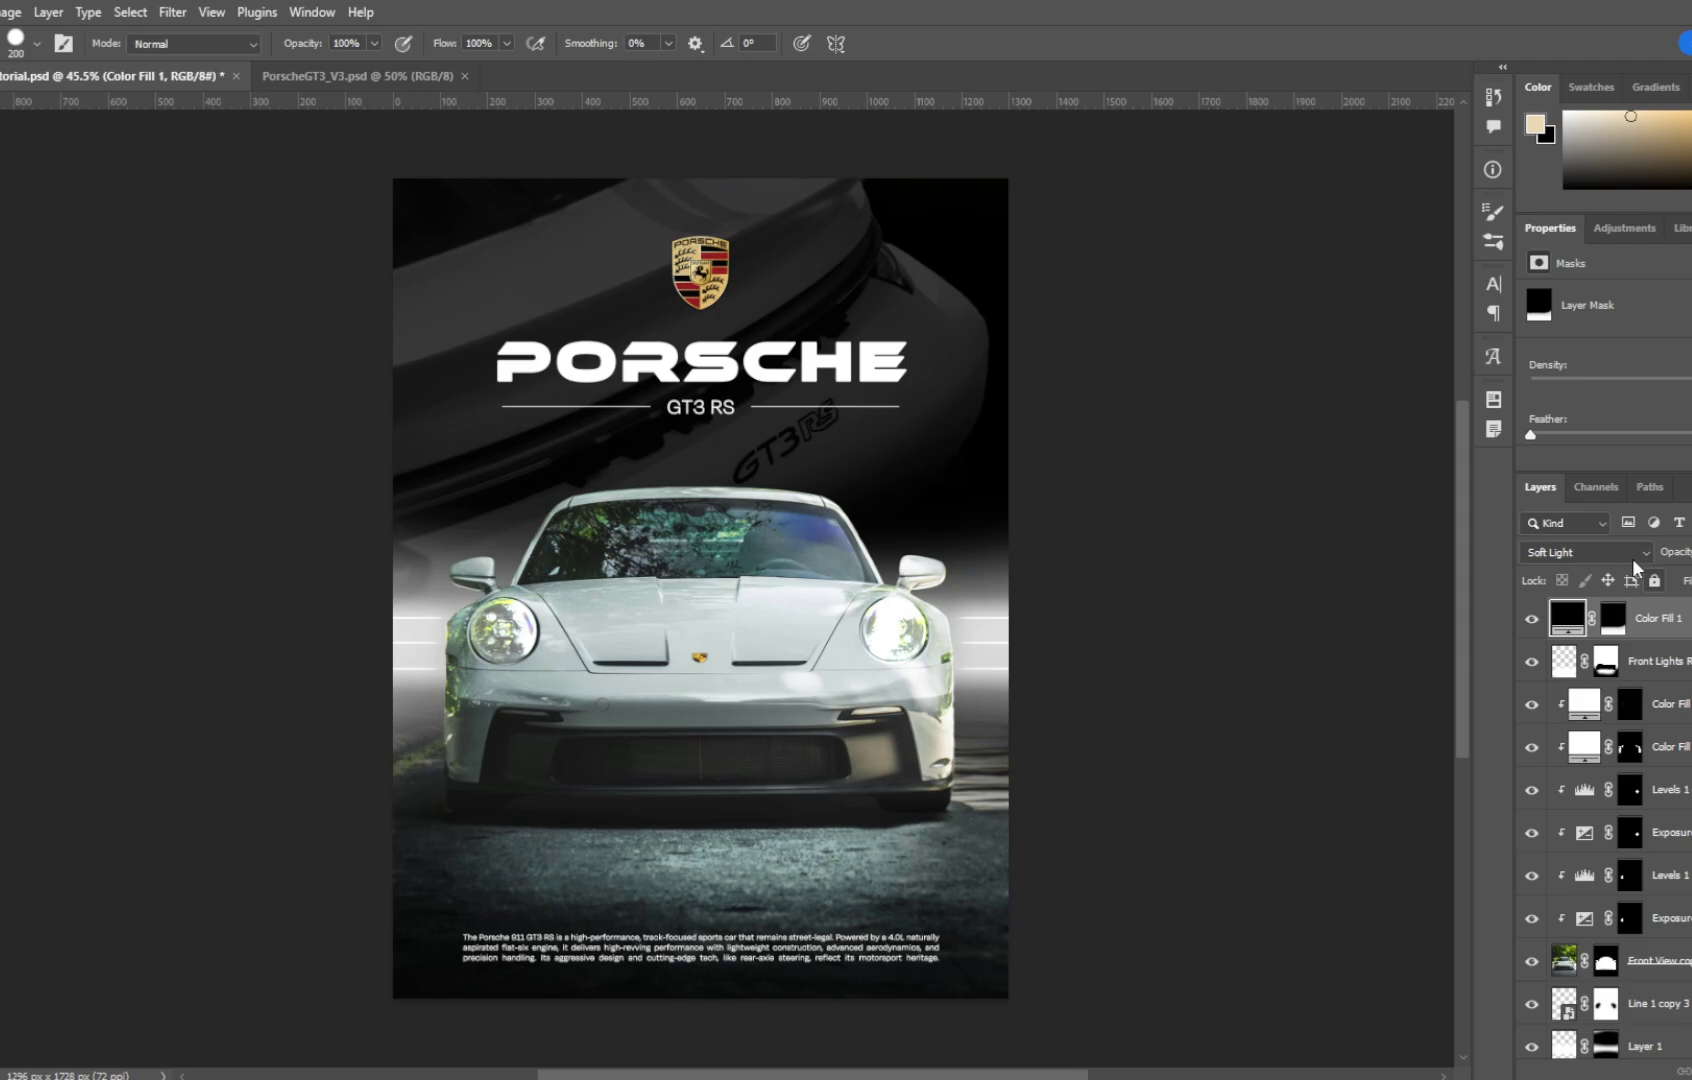
pyautogui.click(1633, 558)
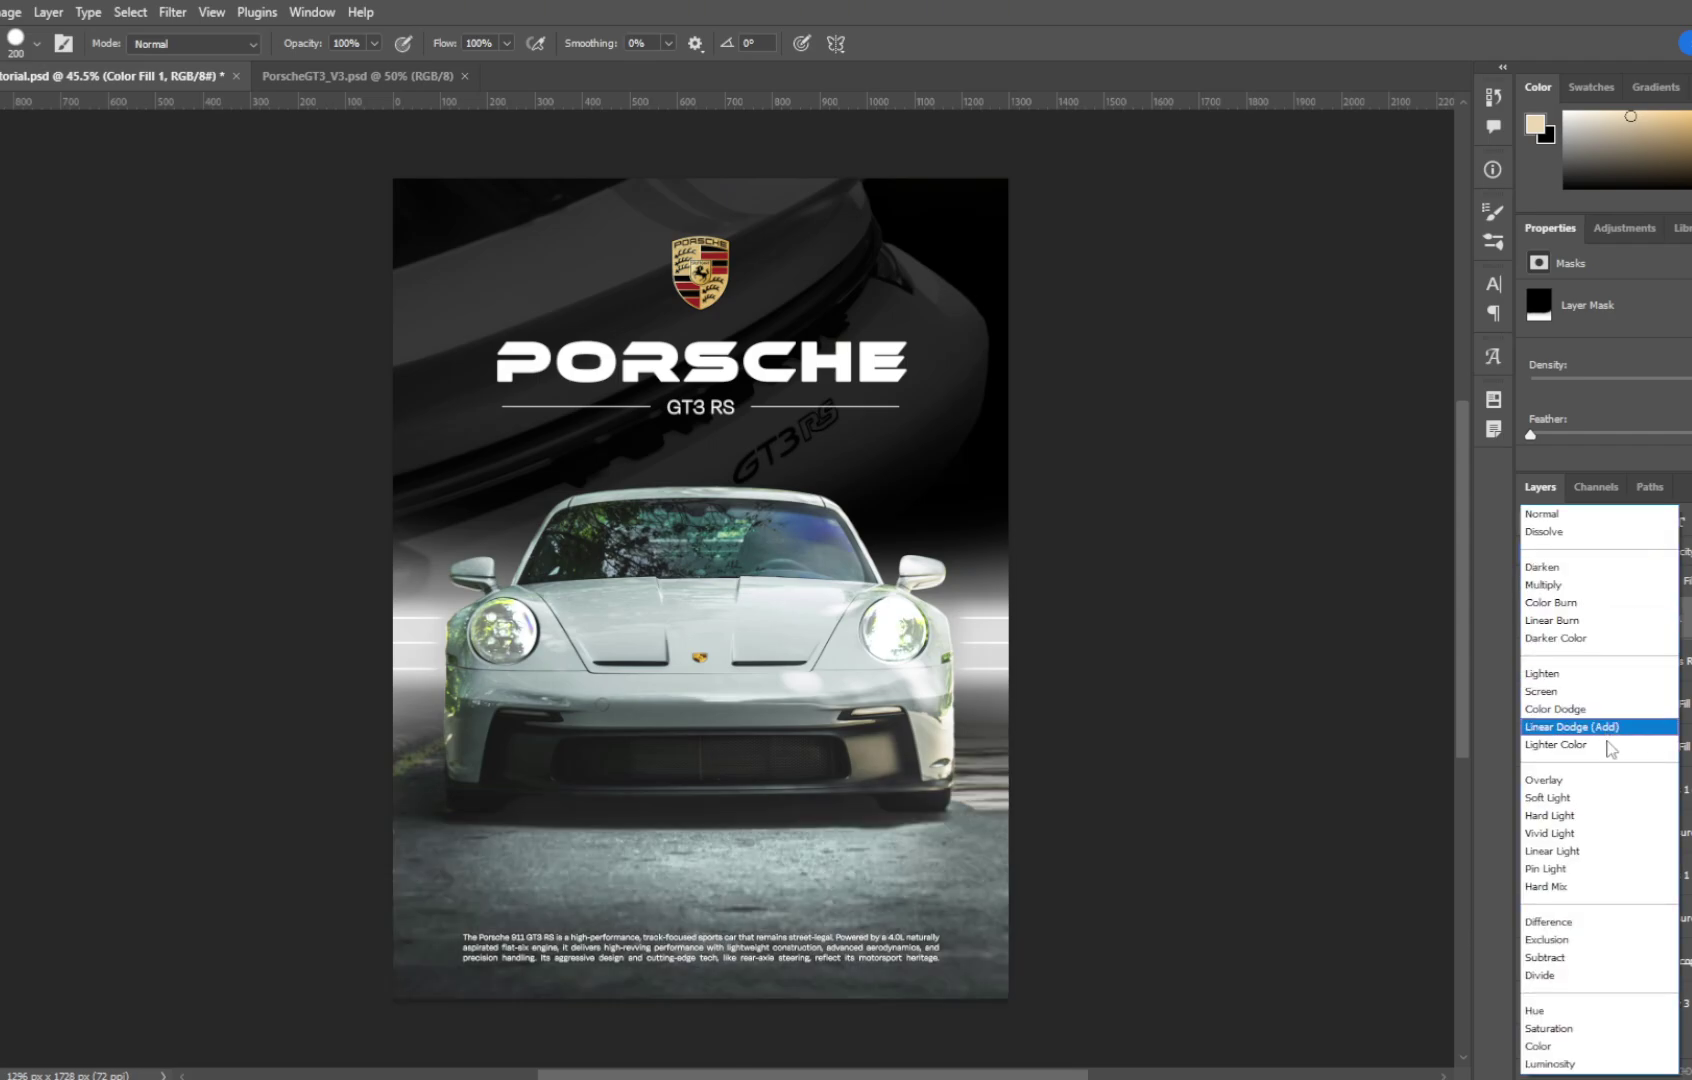
pyautogui.click(1597, 824)
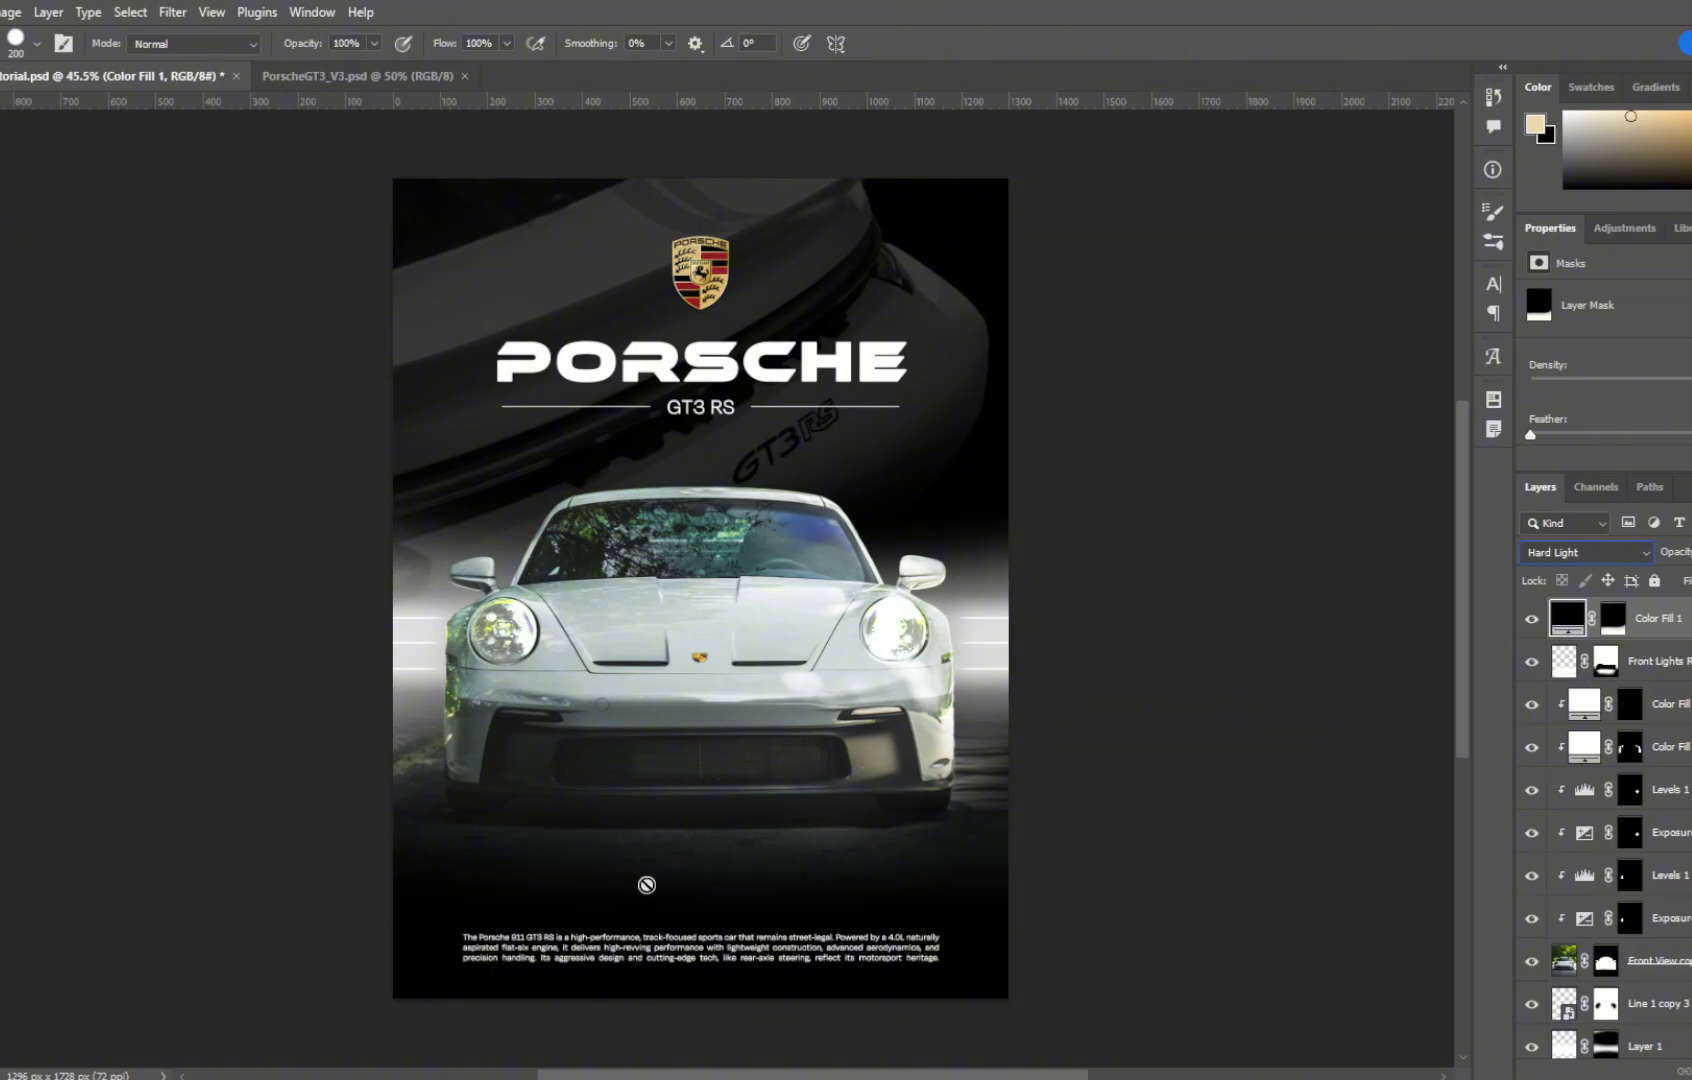
# Step: Move the Front Lights Reflect layer above Color Fill 1 and reduce the opacity of Color Fill 1
pyautogui.moveTo(1660, 661); pyautogui.dragTo(1660, 602)
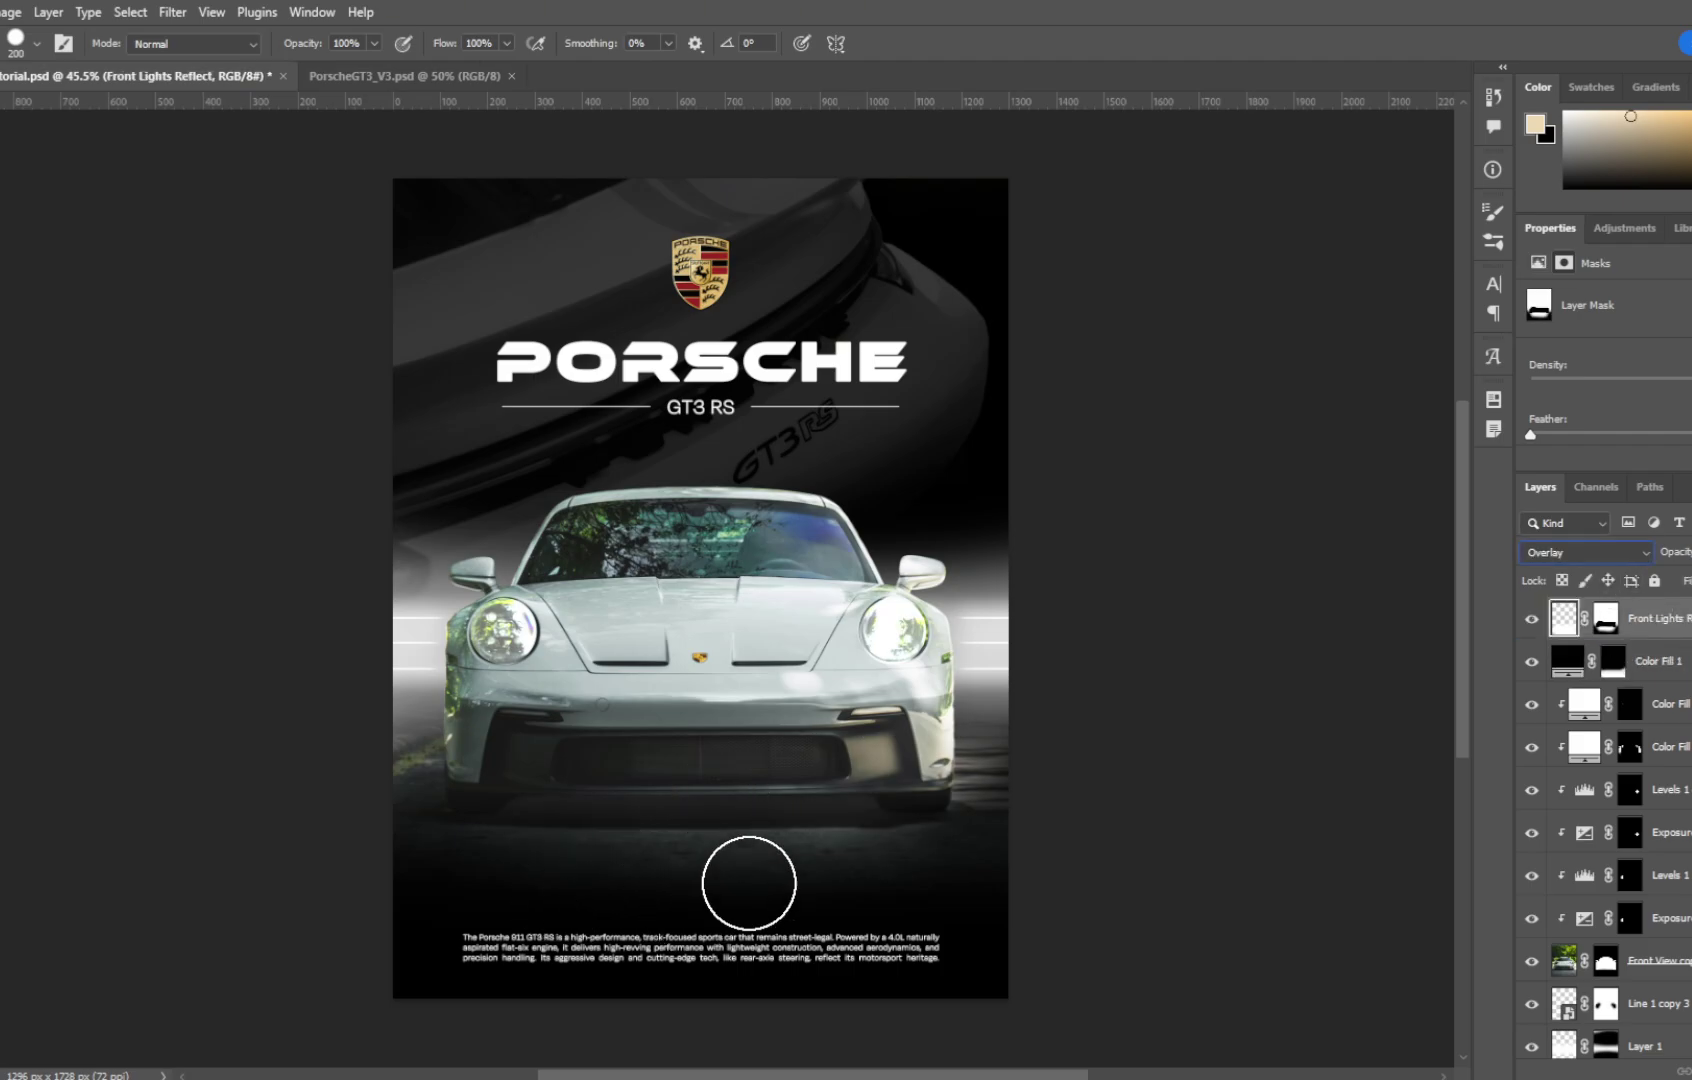
pyautogui.click(1591, 673)
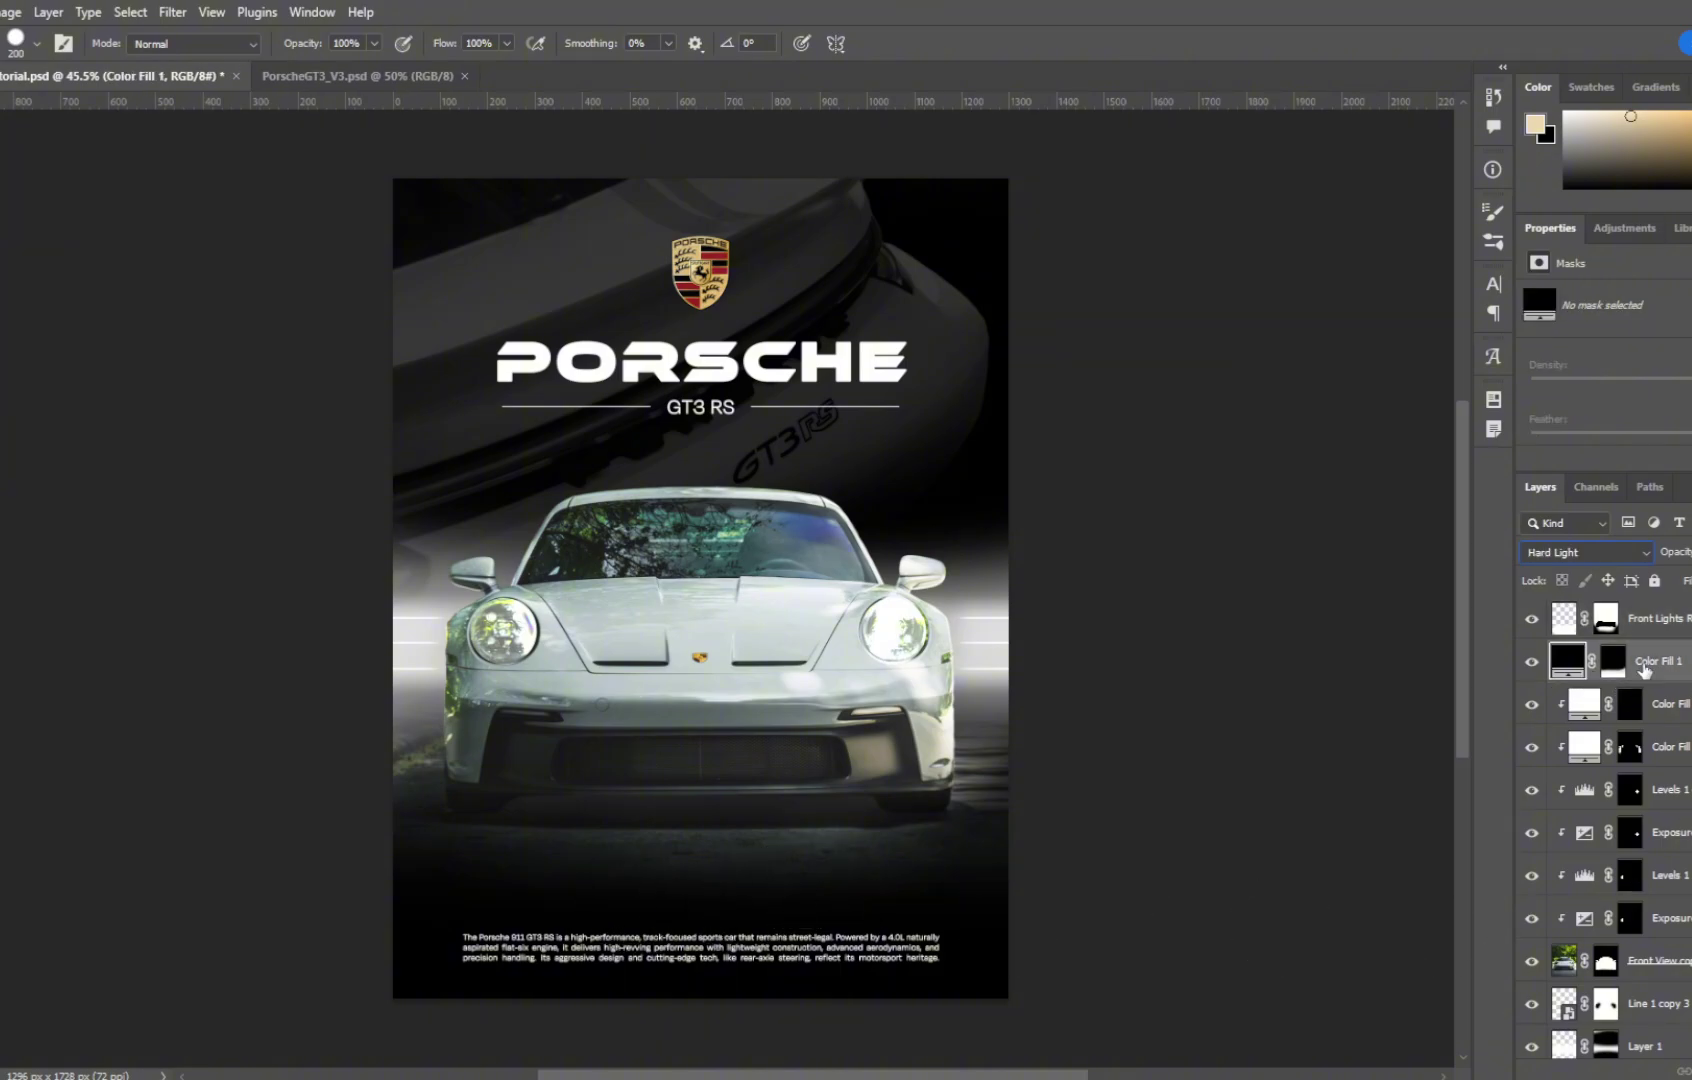
pyautogui.click(1690, 552)
pyautogui.moveTo(1691, 575); pyautogui.dragTo(1691, 575)
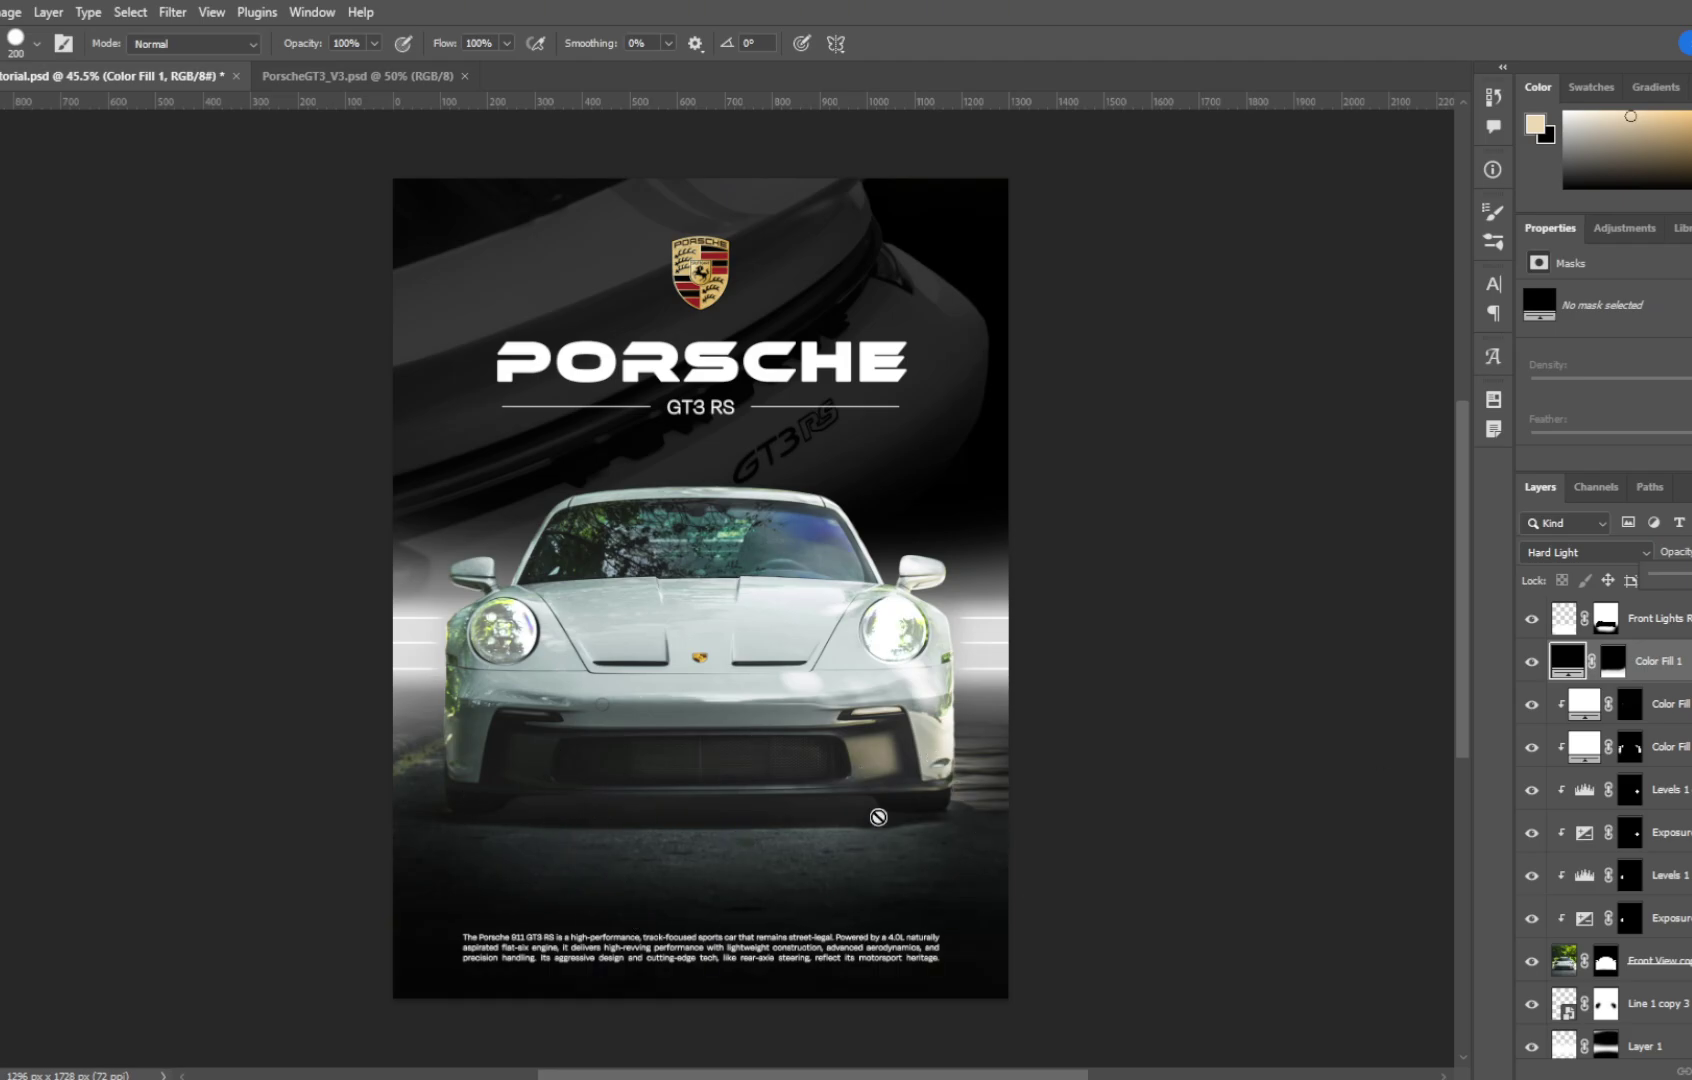
# Step: Add a Hue/Saturation adjustment between Rear Video and the road's Front View copy, clip it to the road, and drop saturation to the minimum
pyautogui.press('v')
pyautogui.click(781, 888)
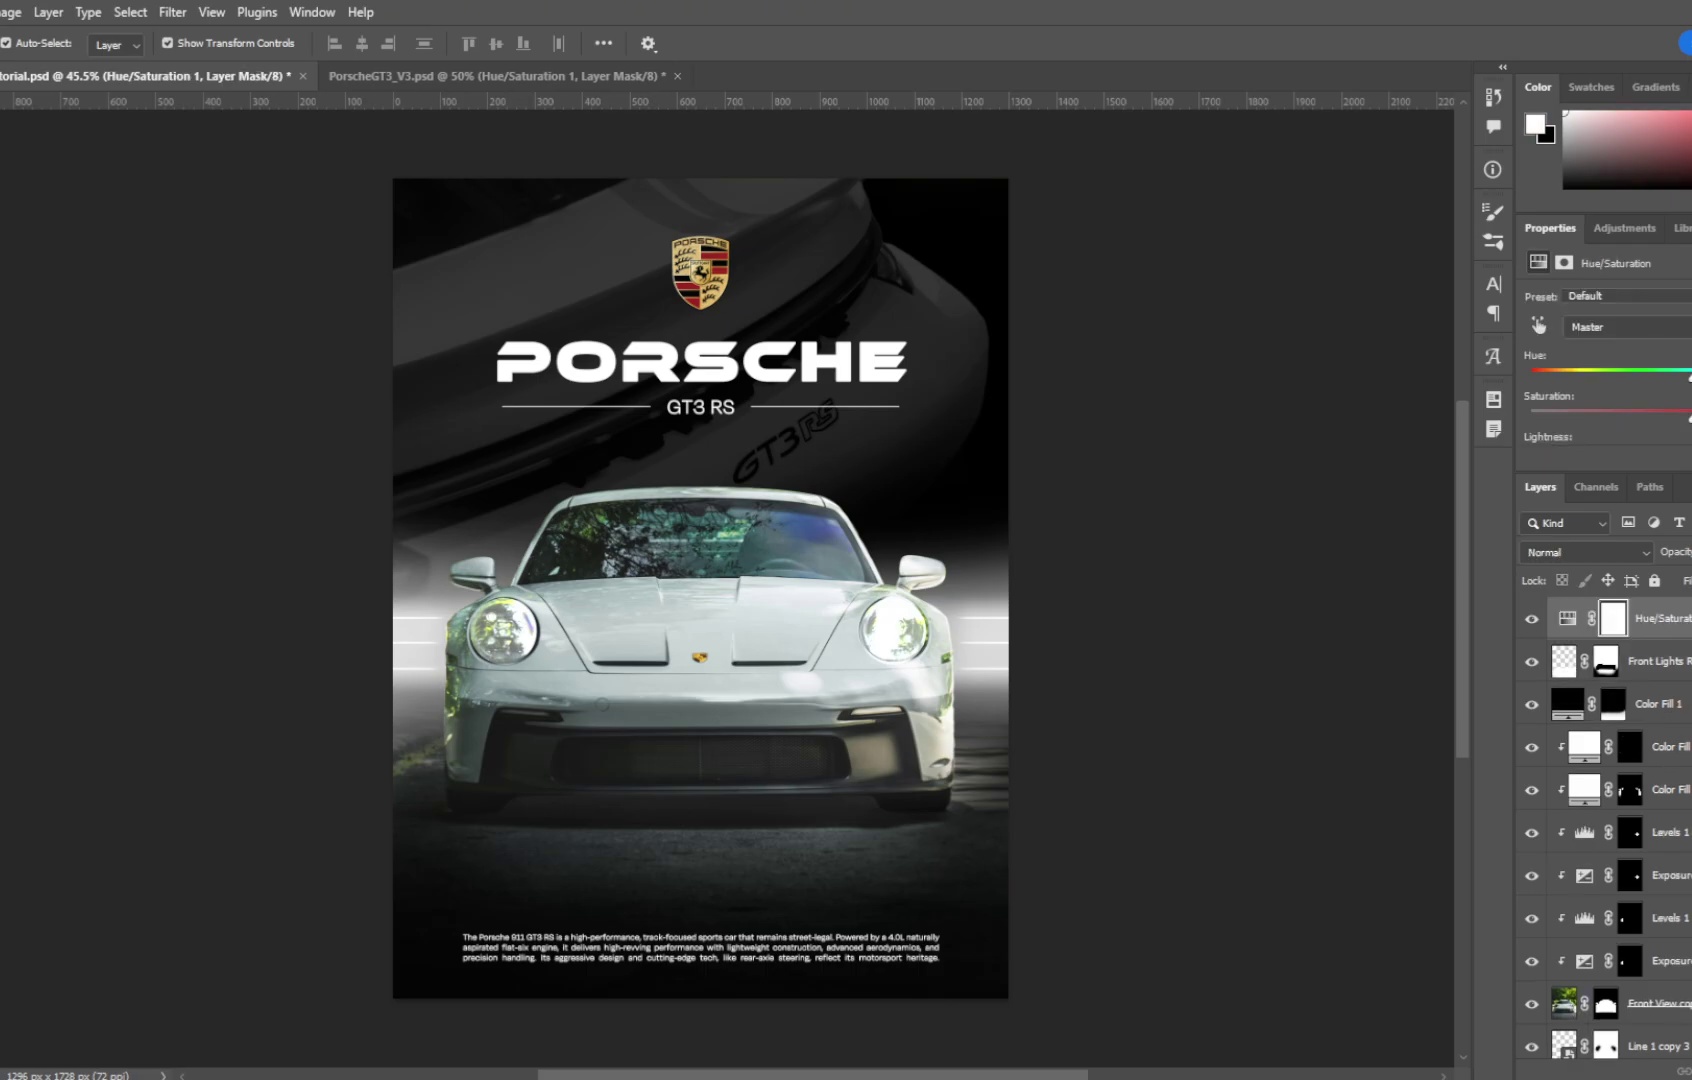
pyautogui.scroll(-4, 1600, 830)
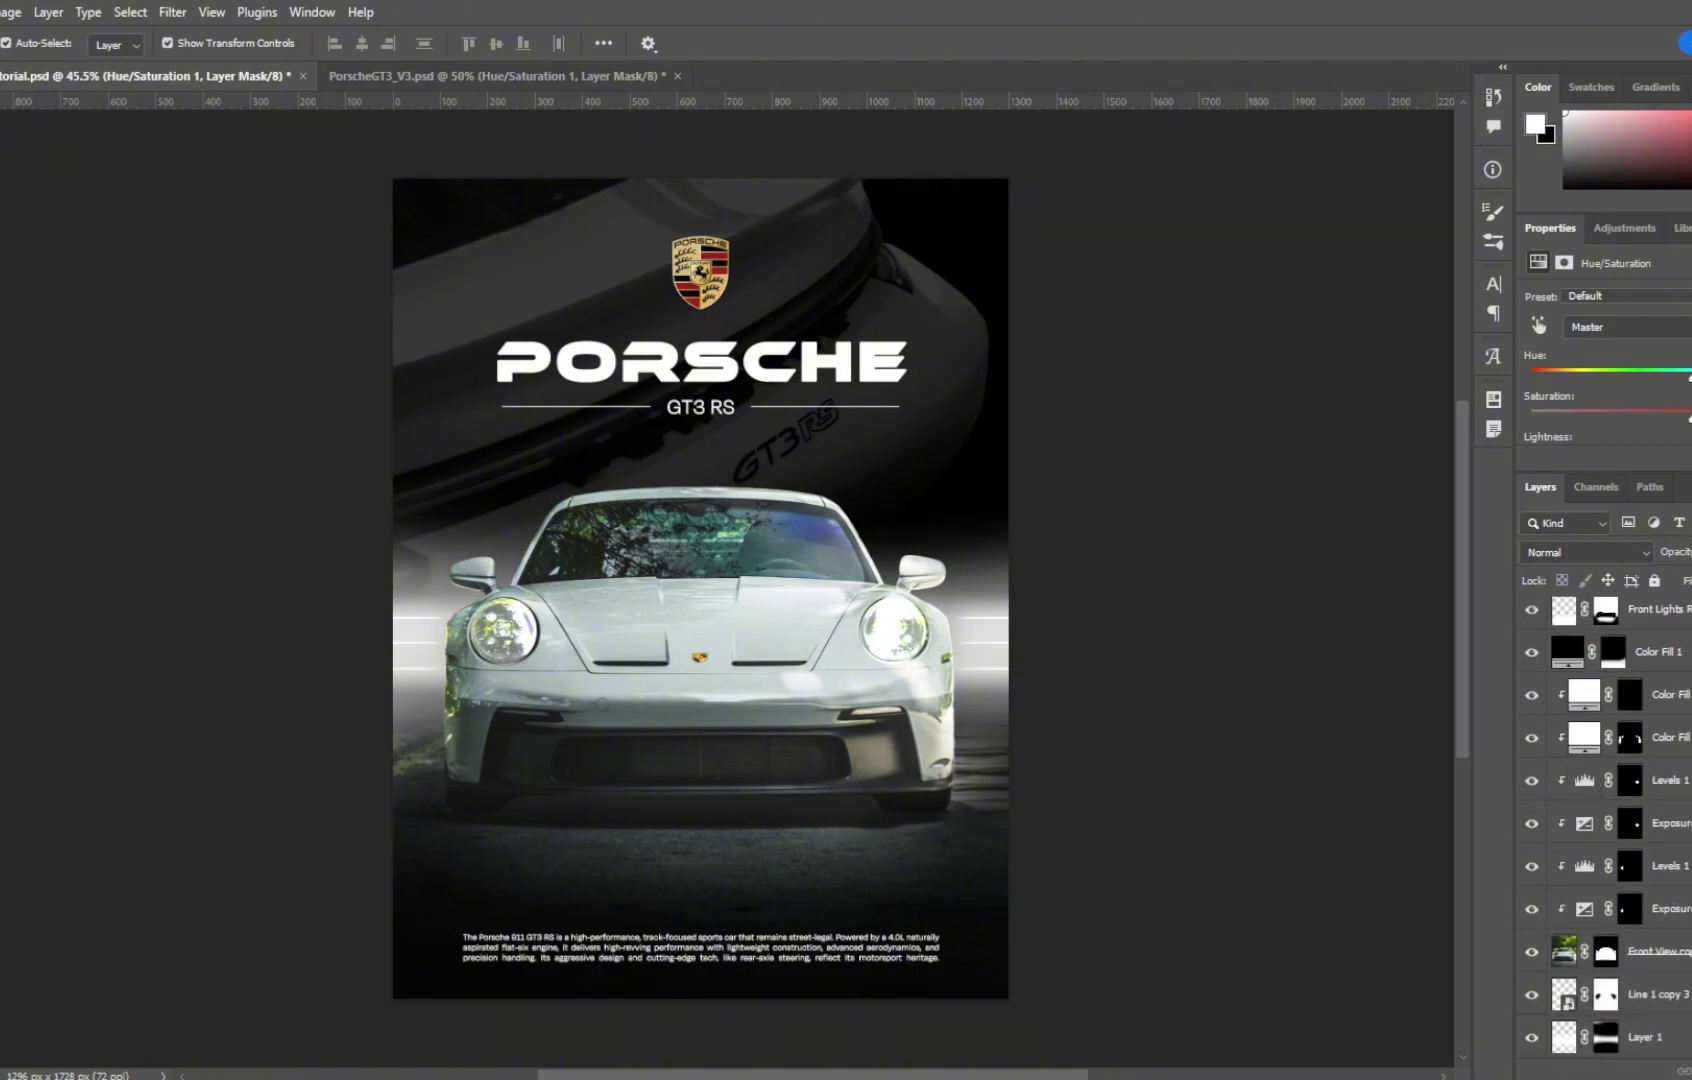
pyautogui.moveTo(1675, 1068); pyautogui.dragTo(1675, 973)
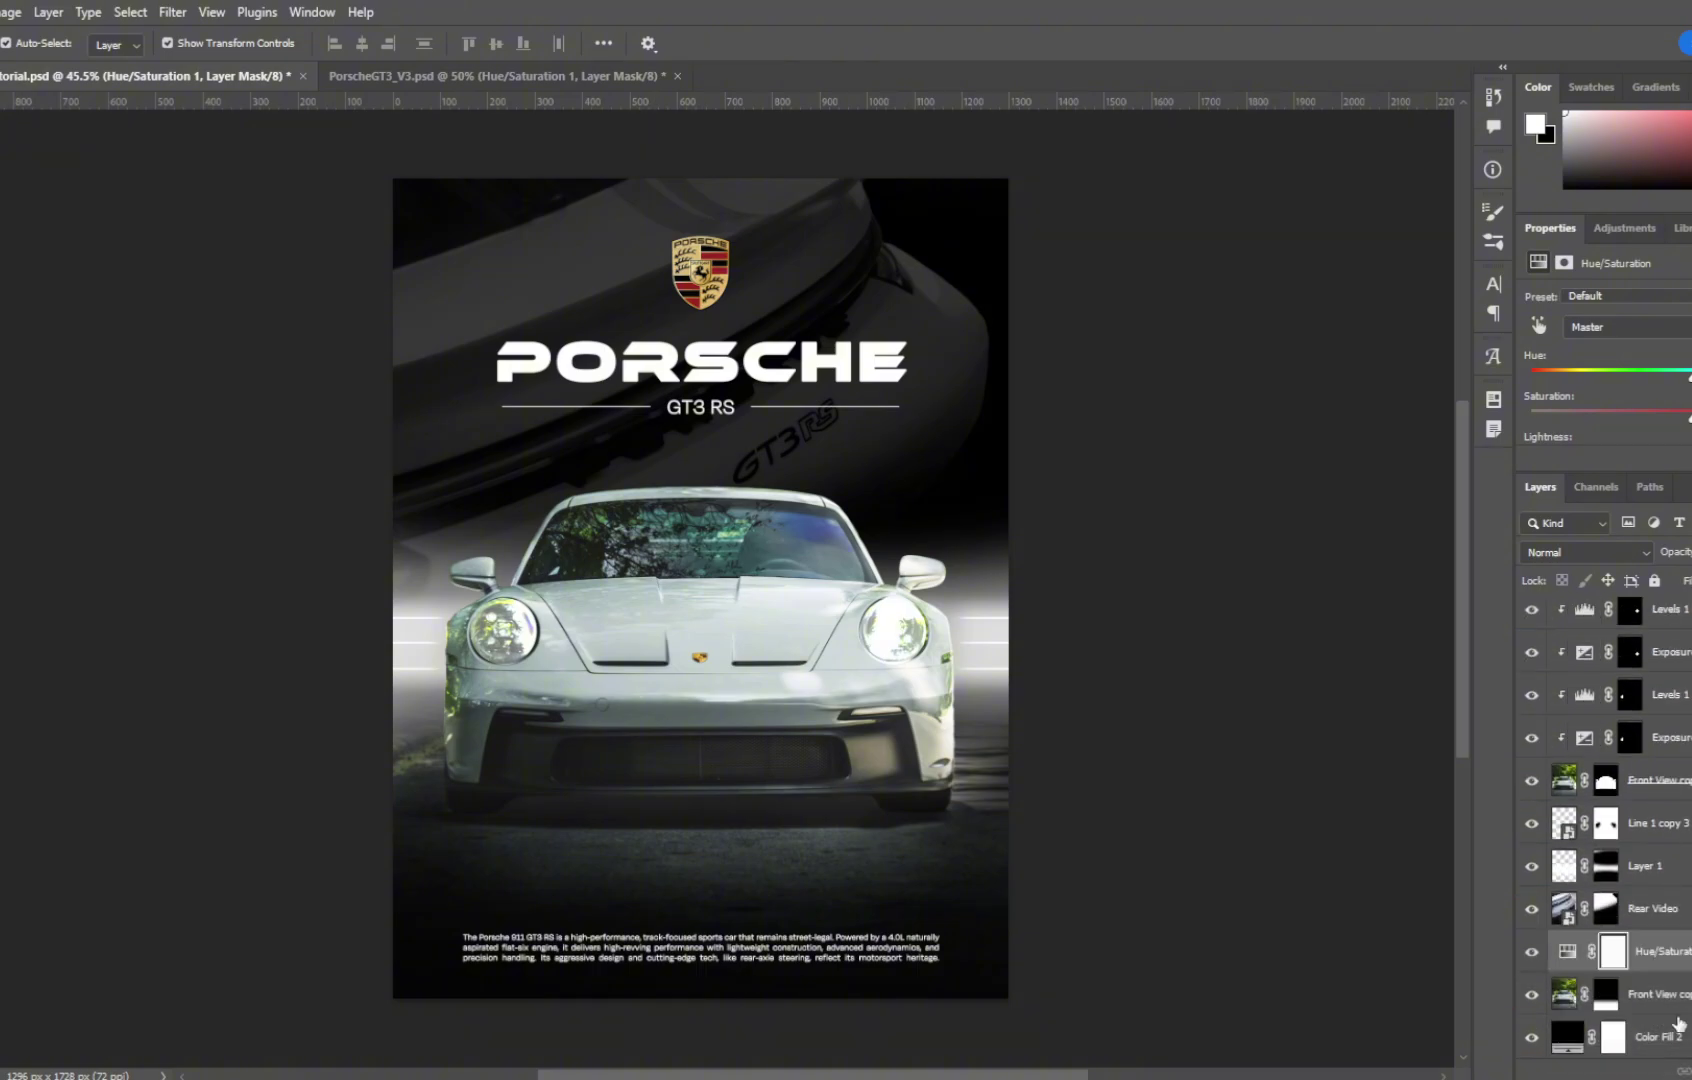
pyautogui.click(1531, 994)
pyautogui.rightClick(1660, 954)
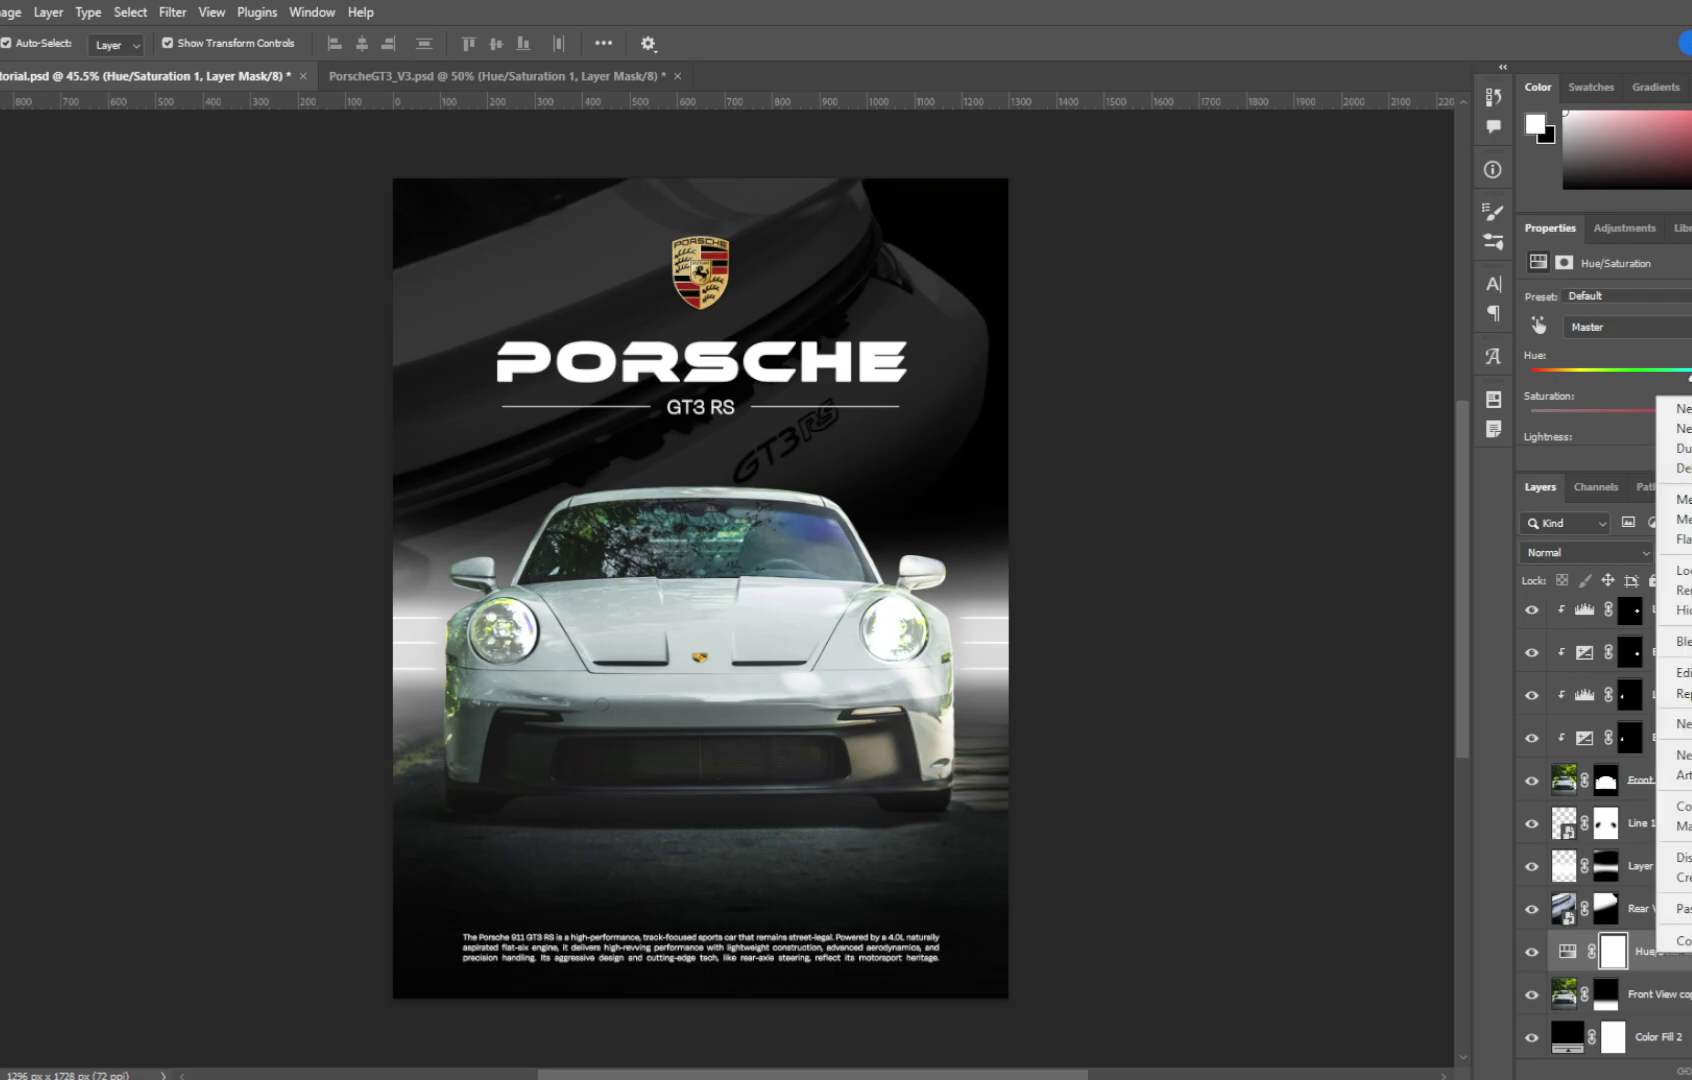
pyautogui.click(1684, 877)
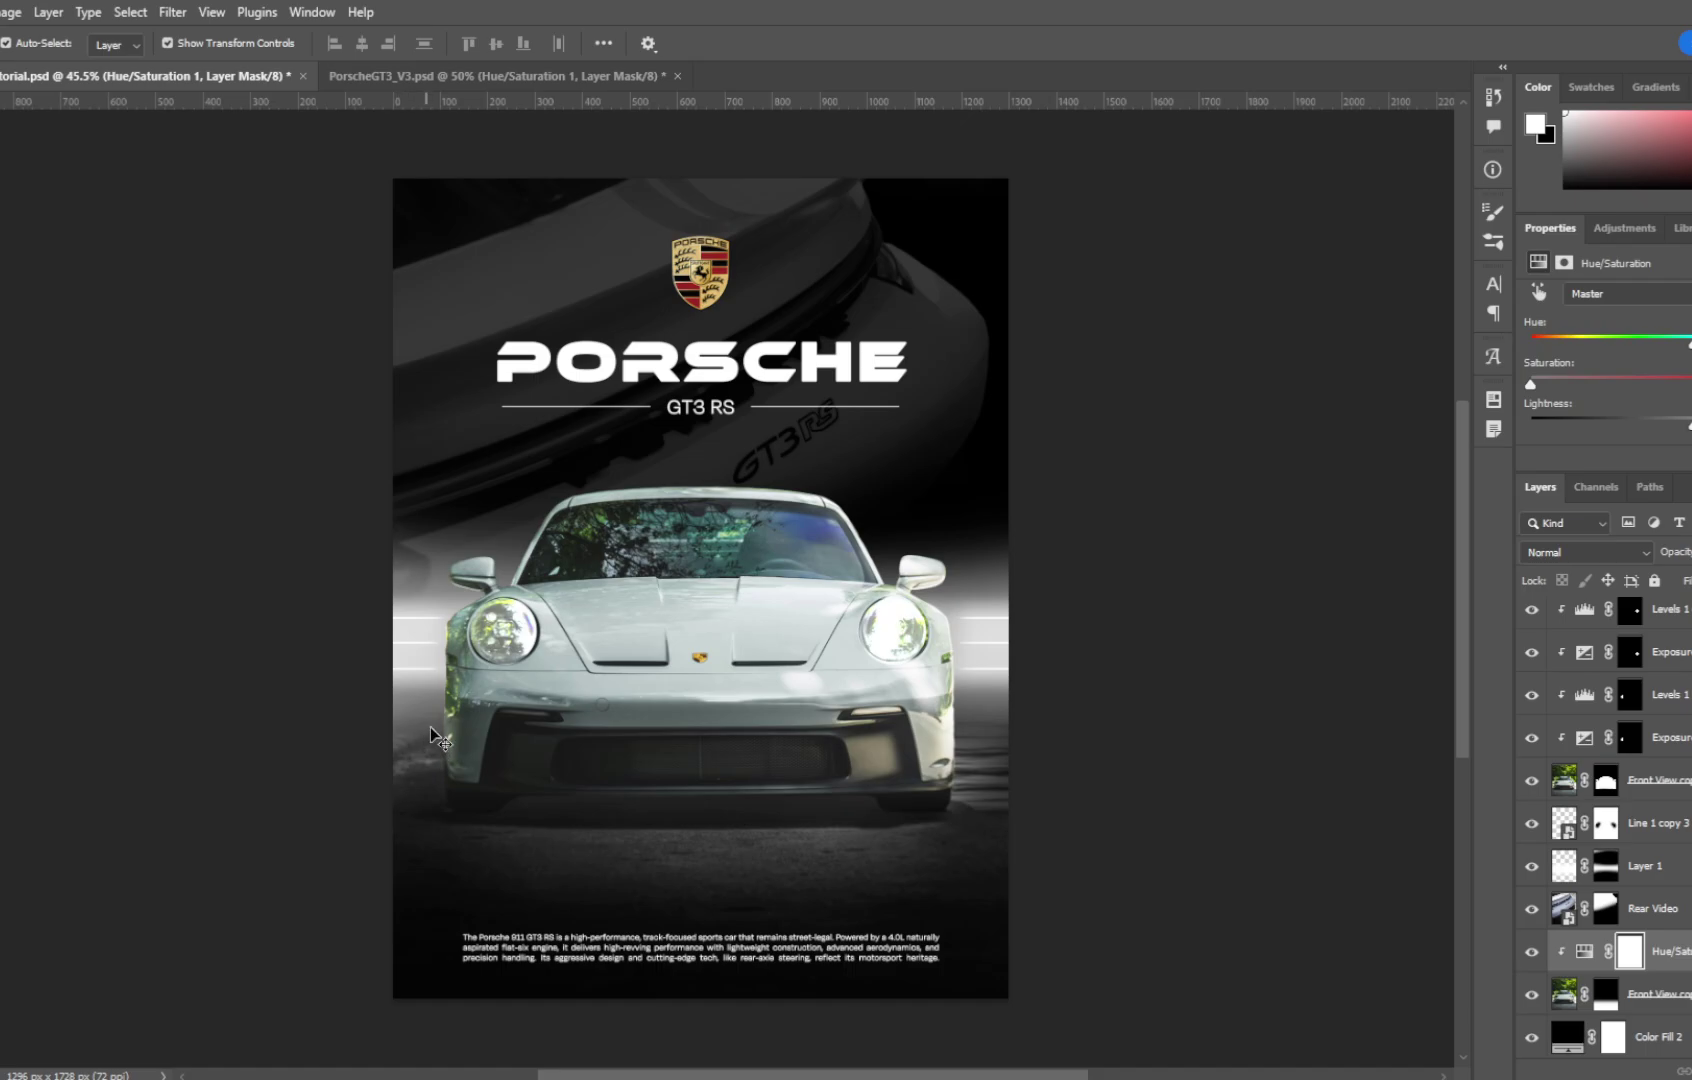
# Step: Invert the Hue/Saturation mask and paint it white with a 200 px brush over the road to limit the desaturation there
pyautogui.click(1629, 951)
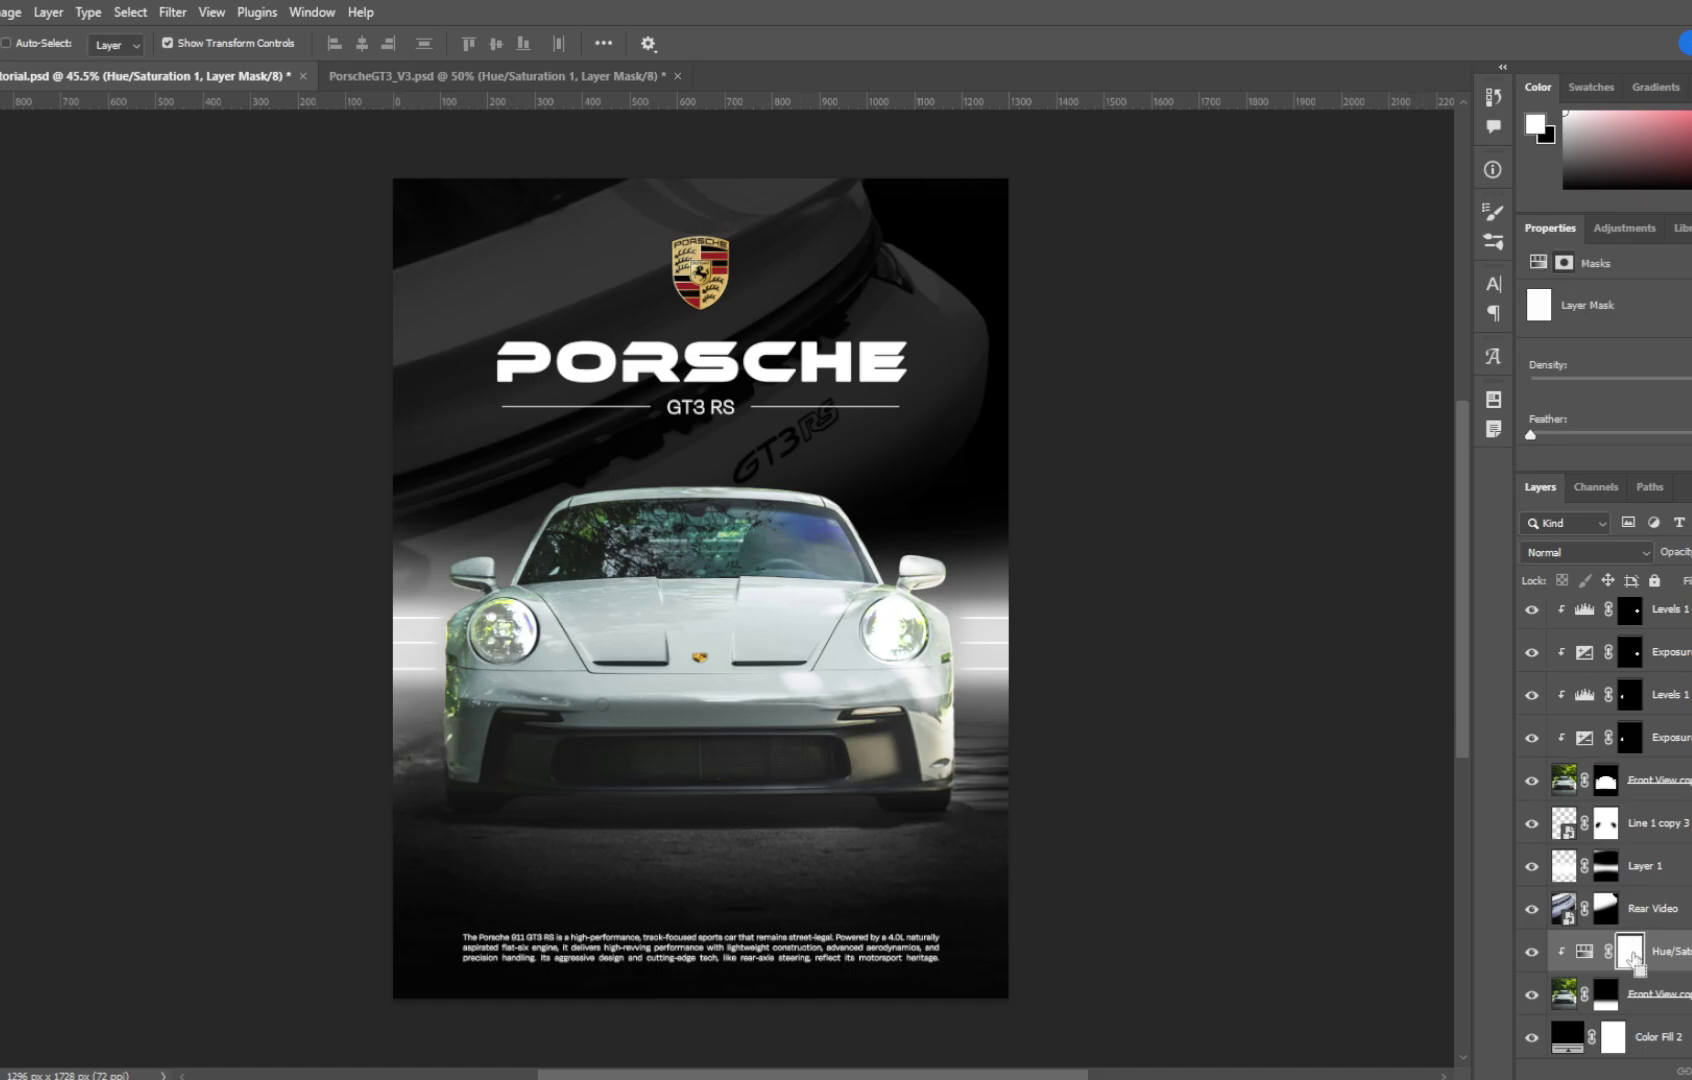
pyautogui.hotkey('ctrl', 'i')
pyautogui.press('b')
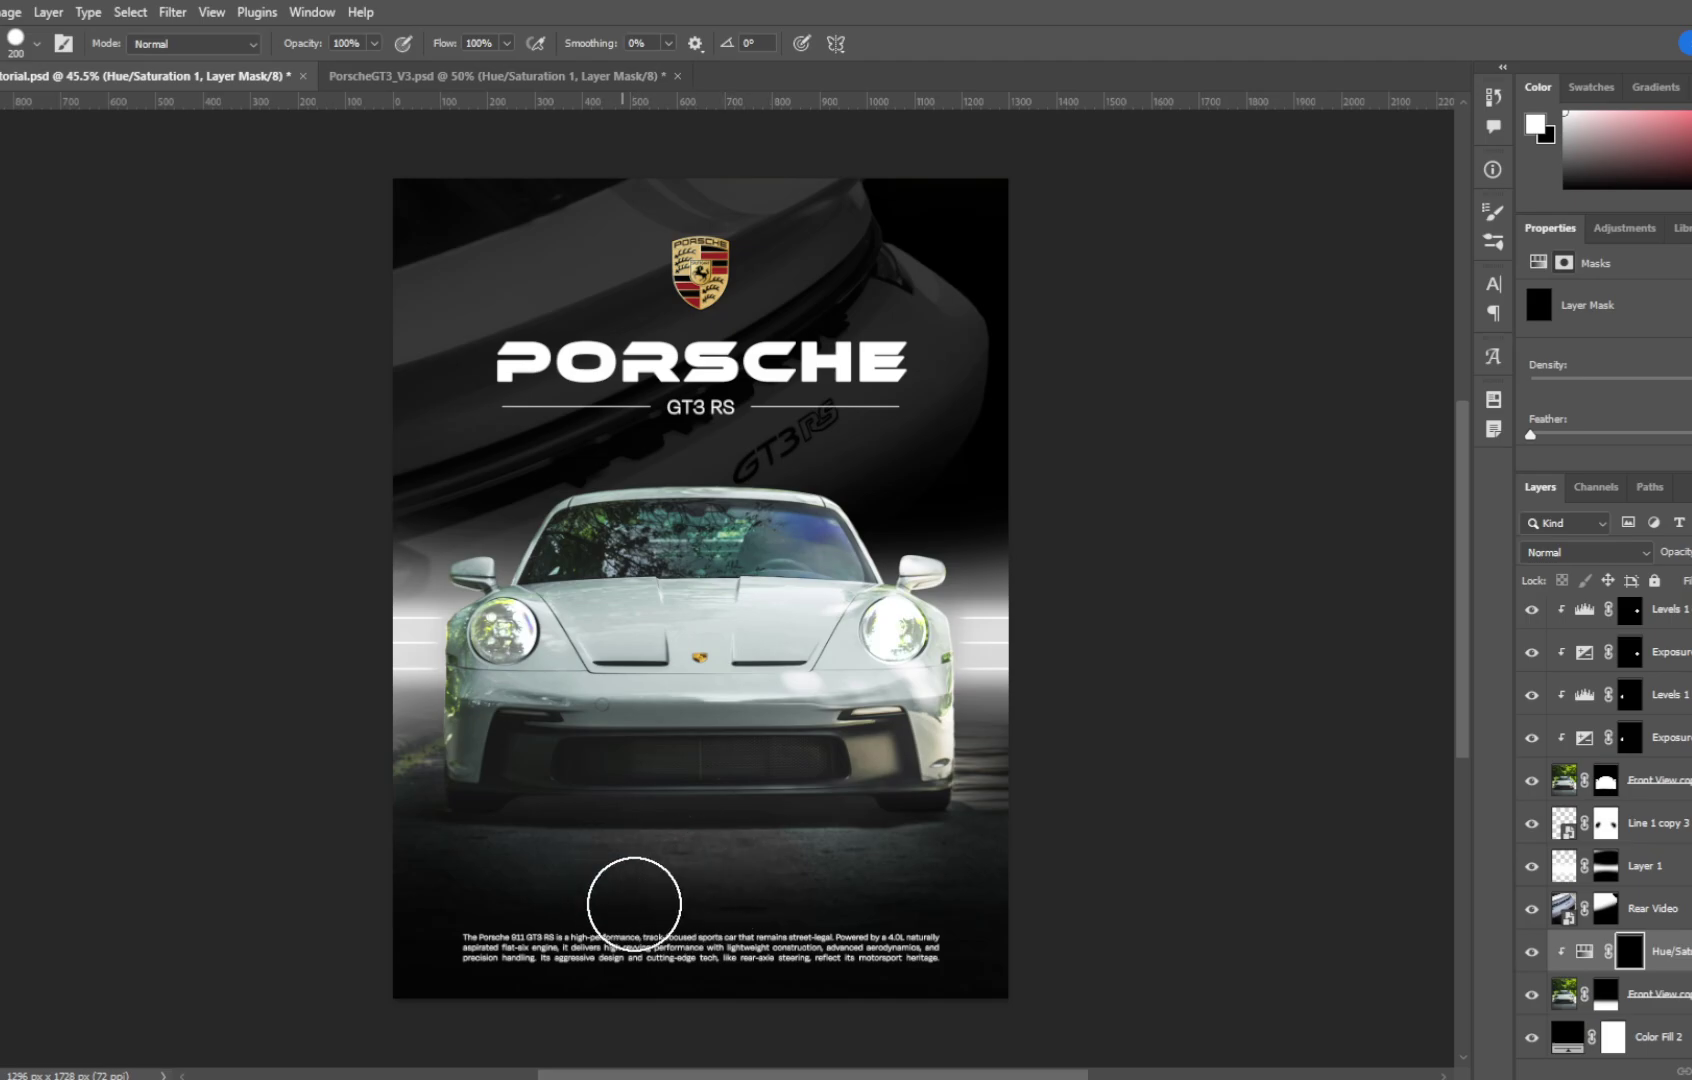
pyautogui.moveTo(595, 848); pyautogui.dragTo(717, 850)
pyautogui.press('v')
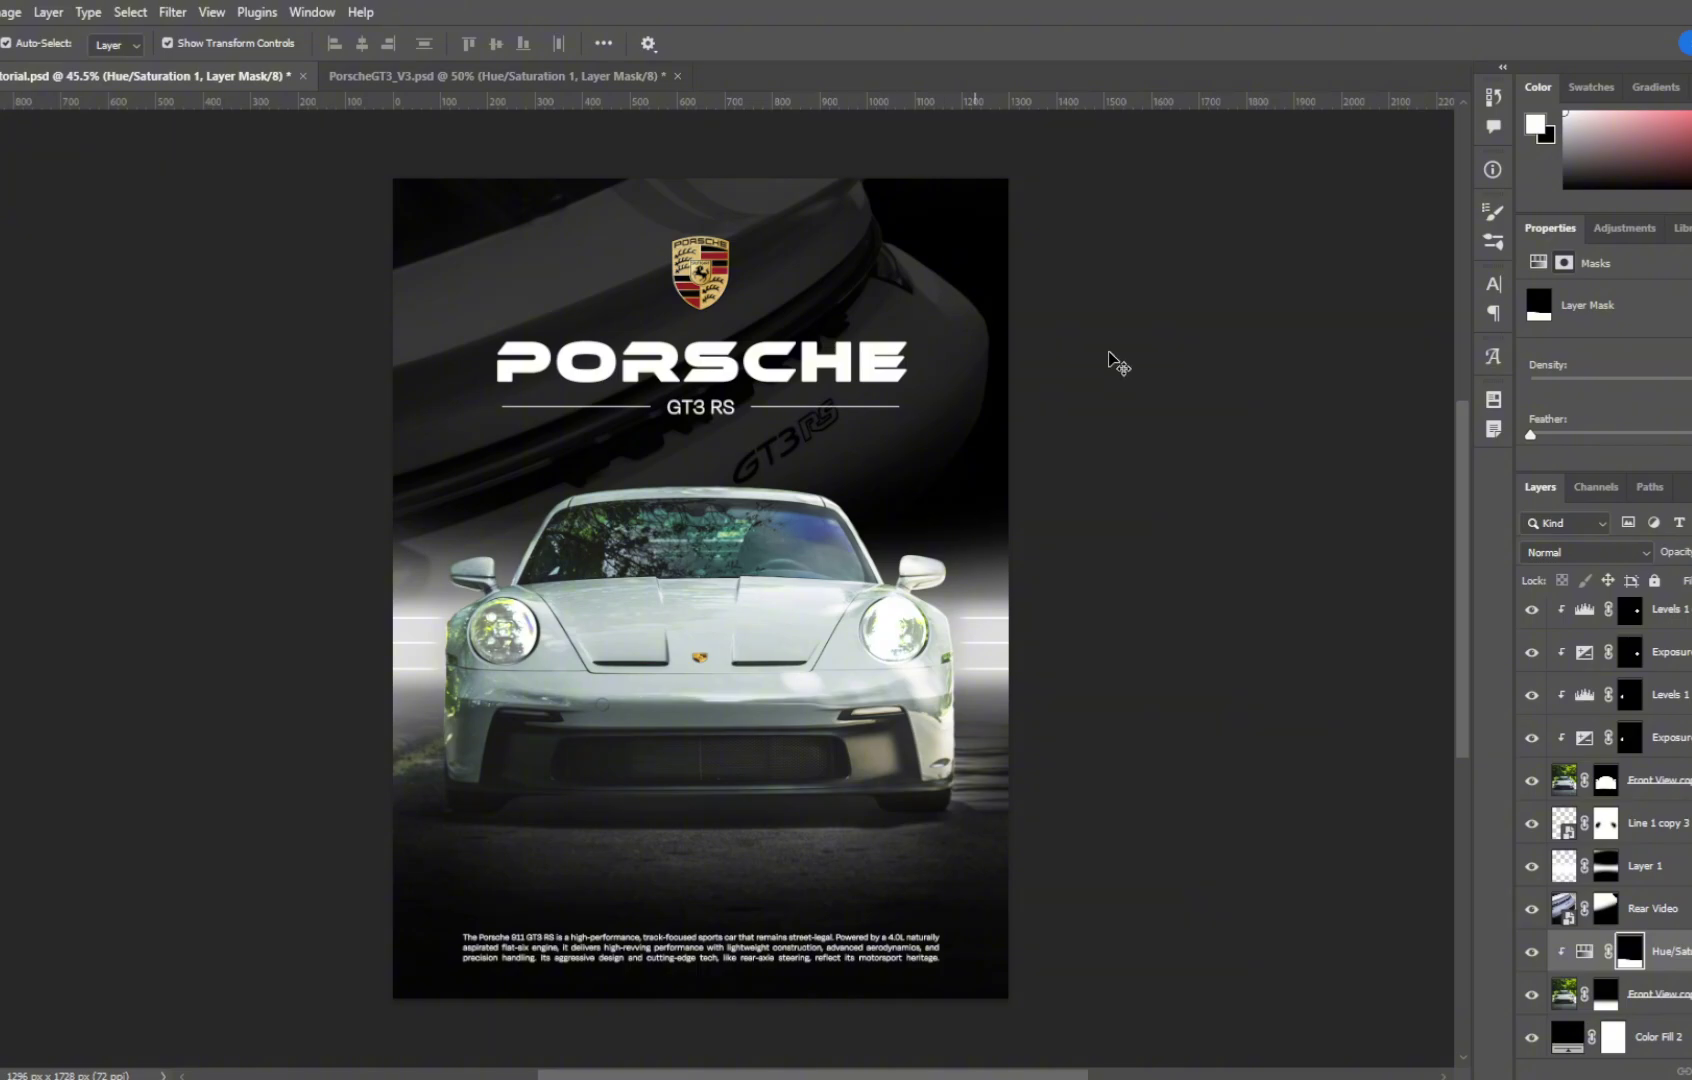
# Step: Trace the front car's windshield with a Pen path and convert it to a new anti-aliased selection with a 2 px feather
pyautogui.hotkey('ctrl', 'Tab')
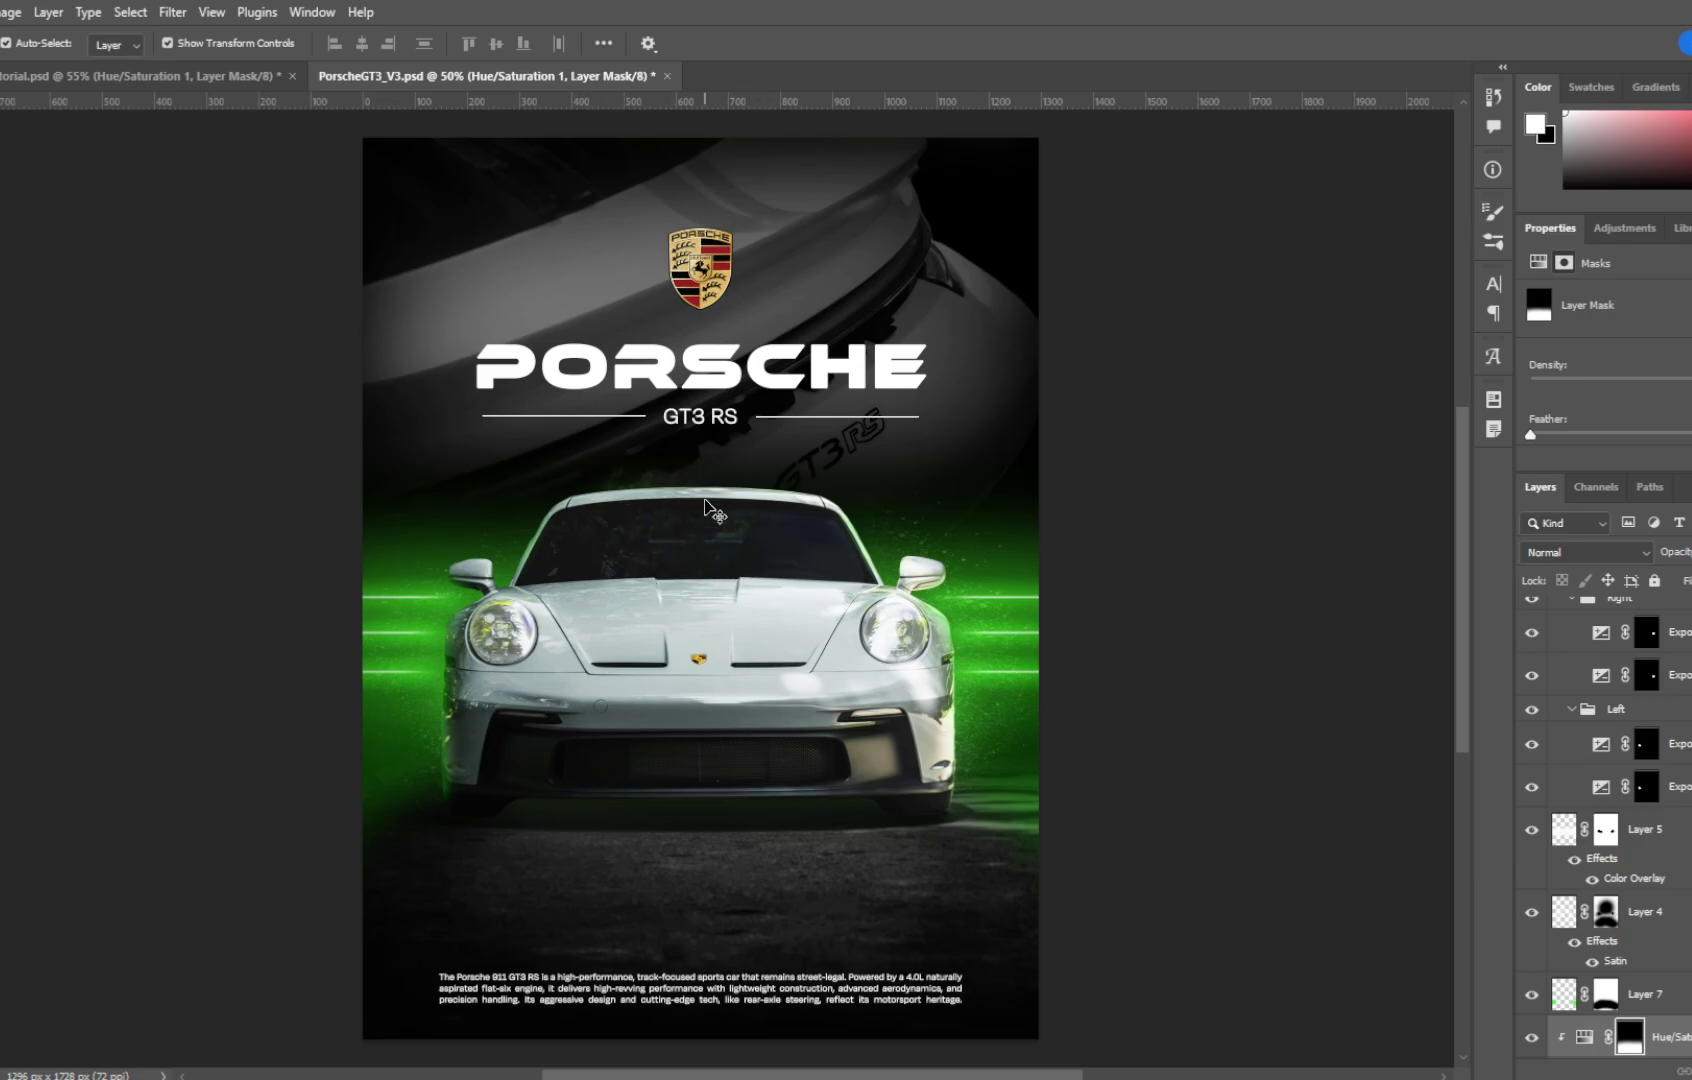
pyautogui.click(270, 78)
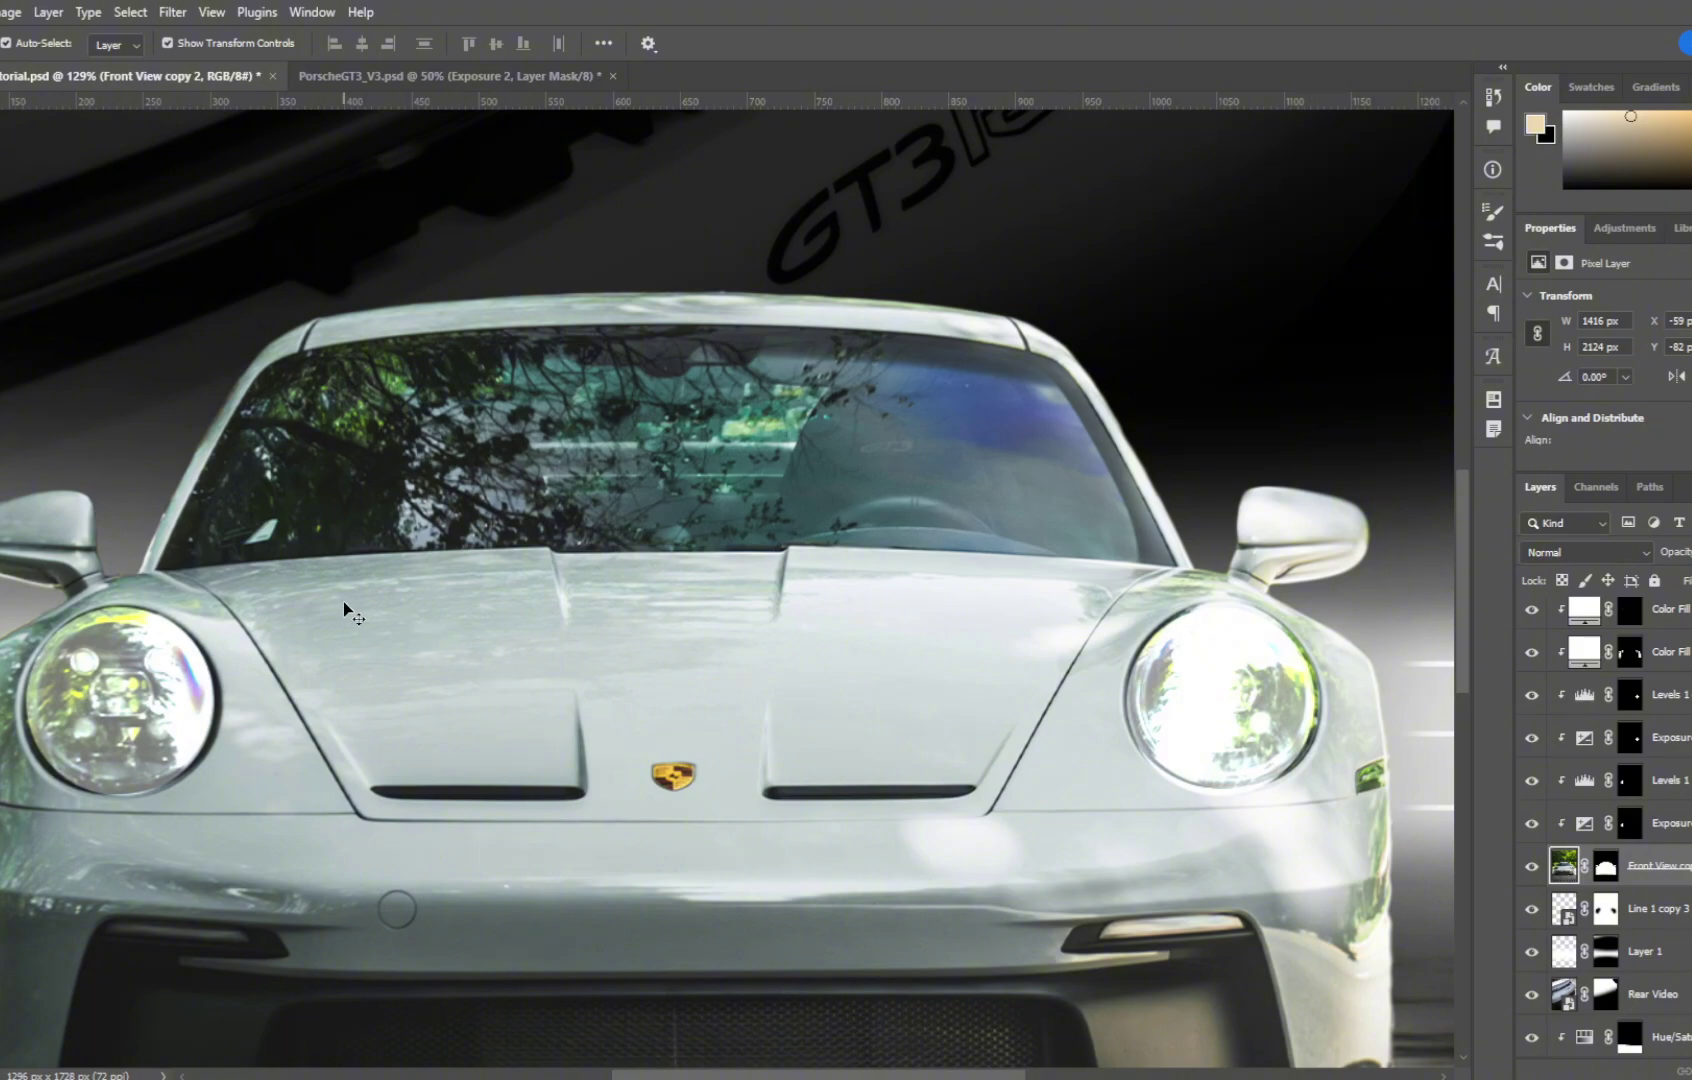
pyautogui.press('p')
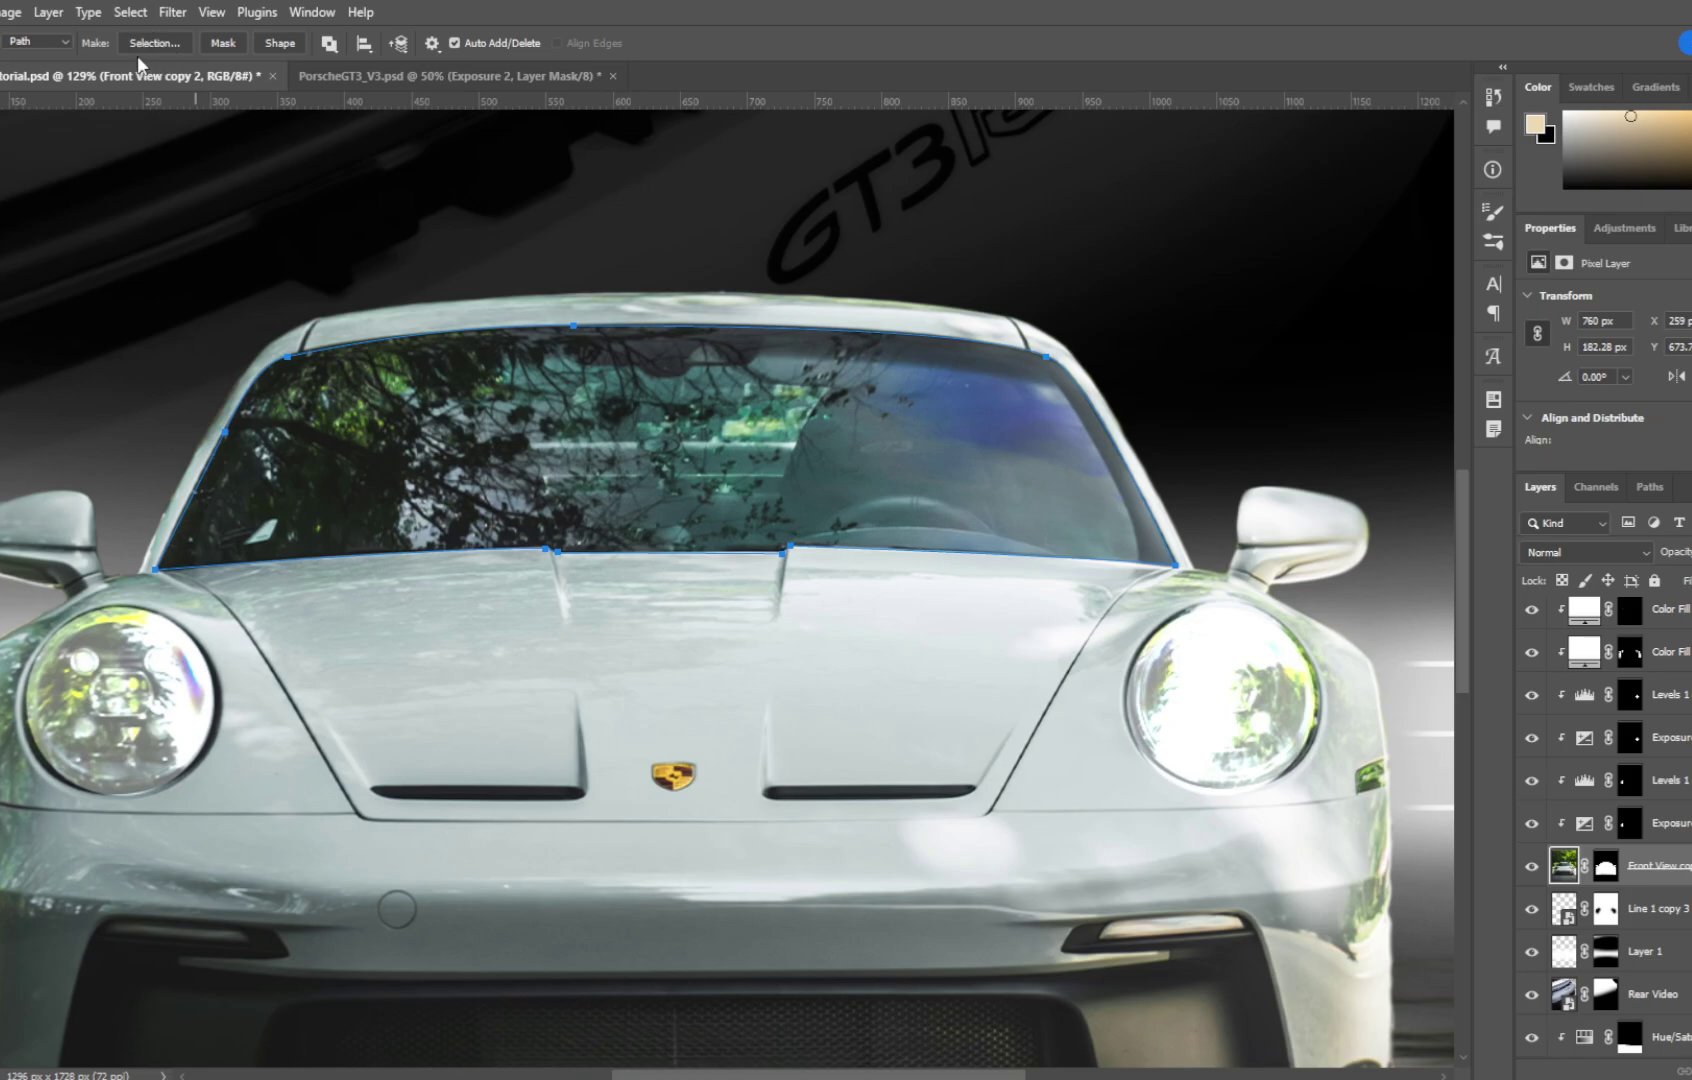
pyautogui.click(155, 43)
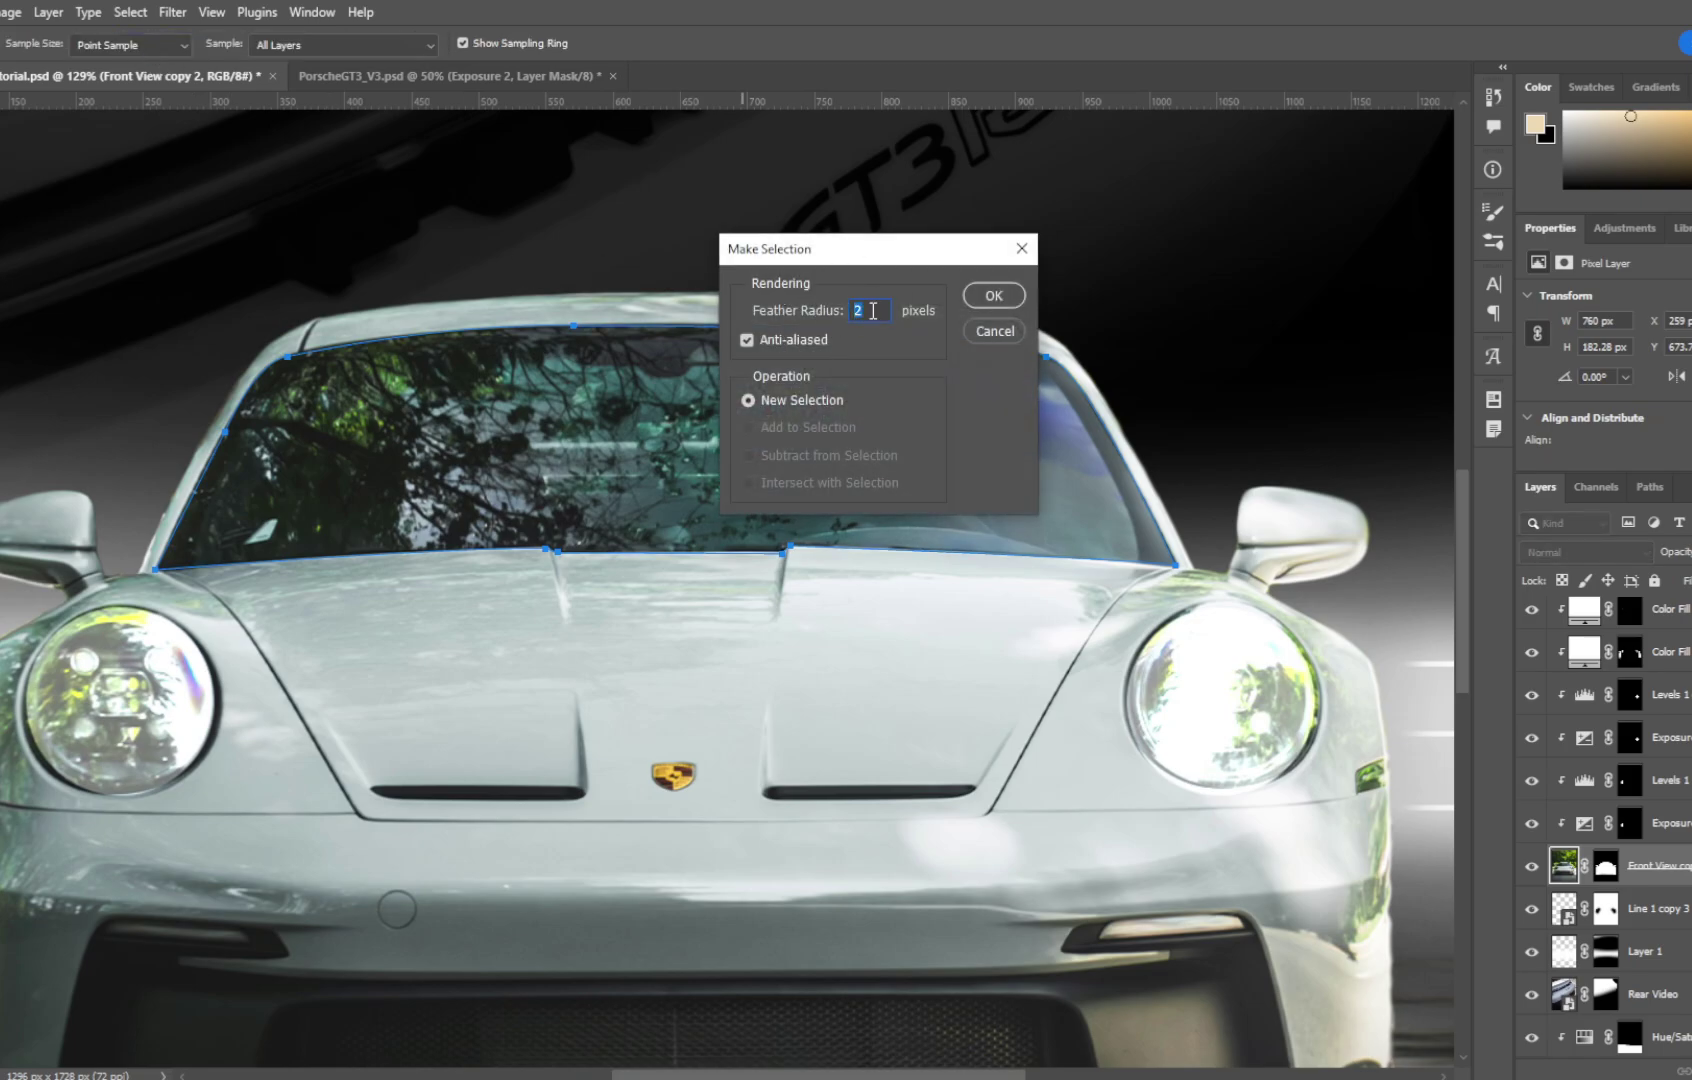
pyautogui.click(995, 297)
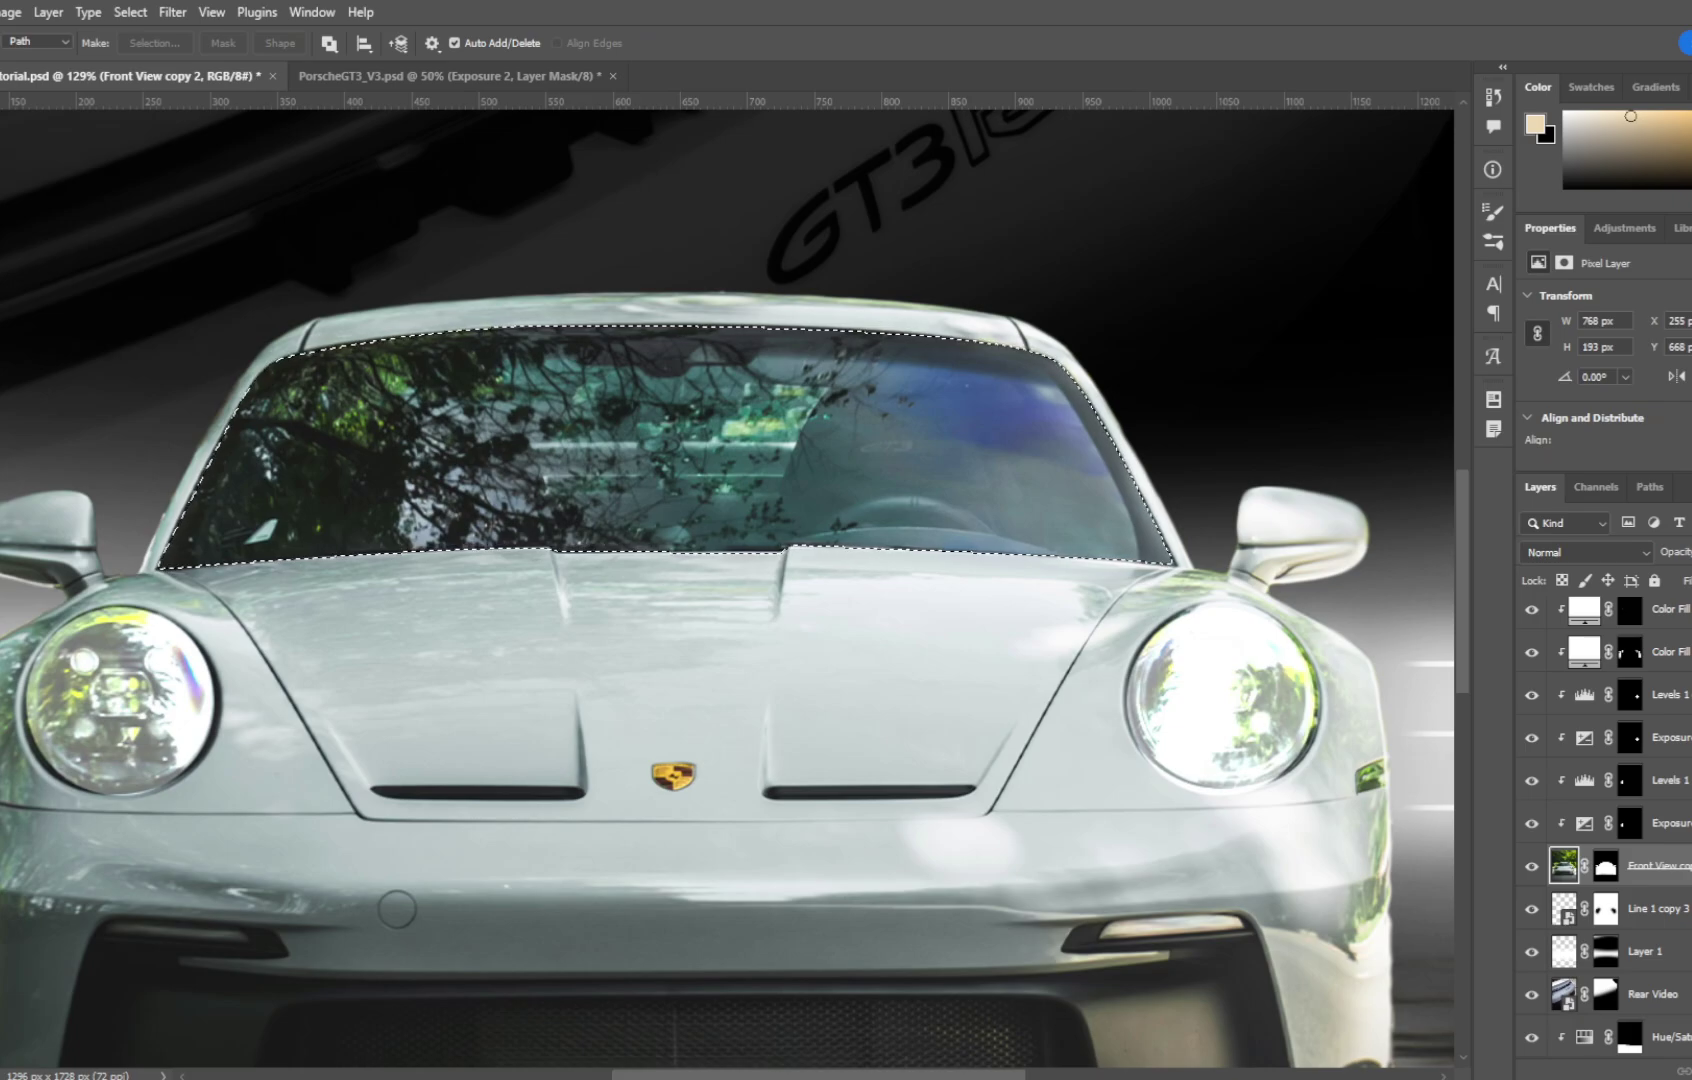
# Step: Add a clipped Exposure adjustment masked to the windshield and lower its exposure strongly to darken the glass
pyautogui.click(1691, 748)
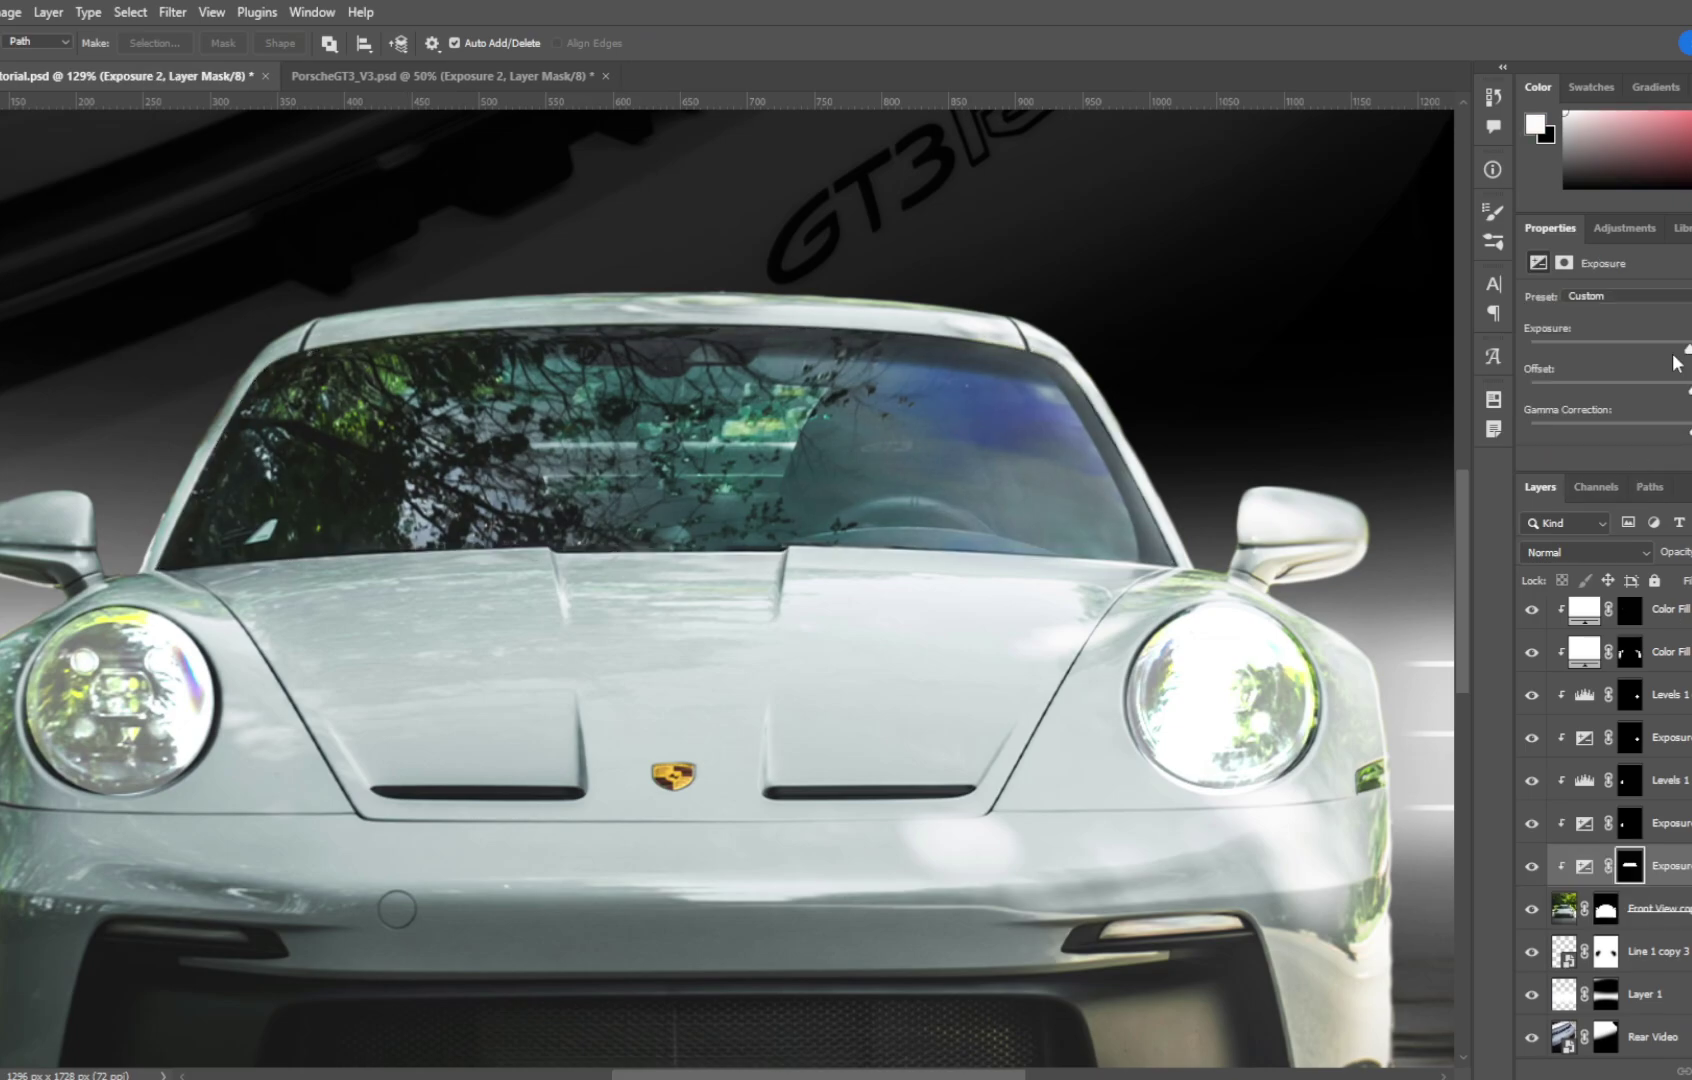
pyautogui.moveTo(1678, 352); pyautogui.dragTo(1530, 355)
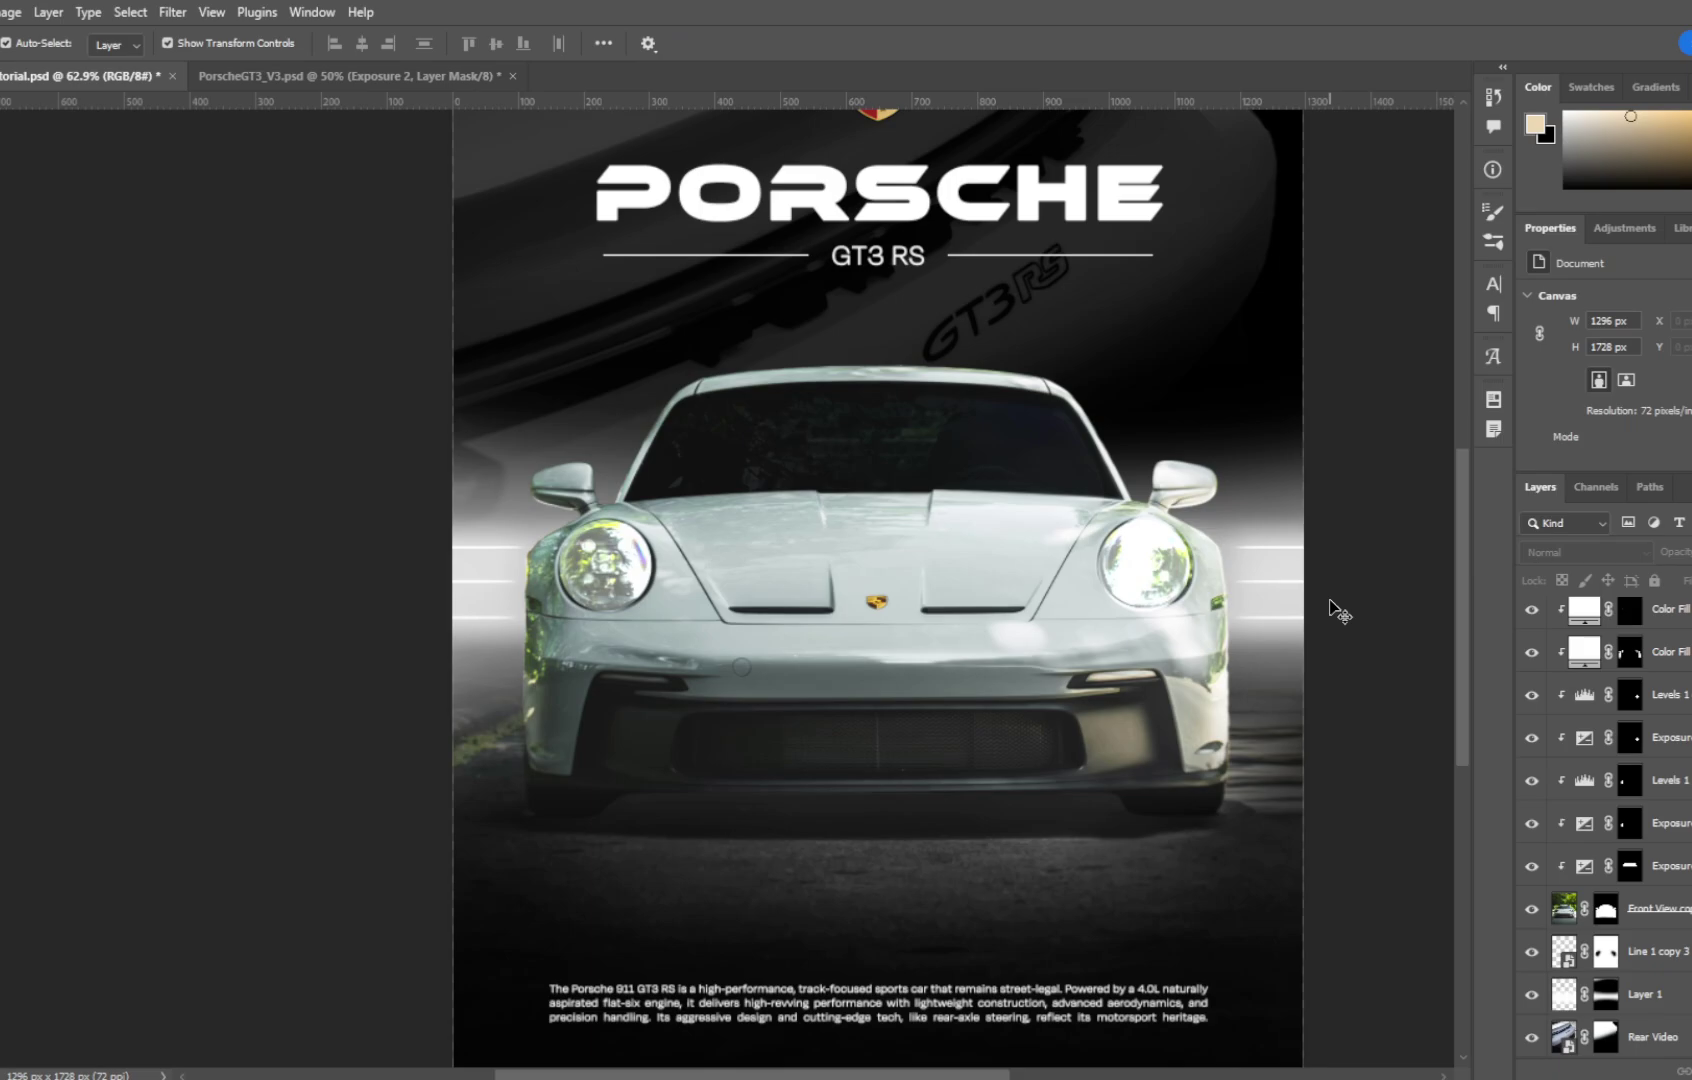
# Step: Give the background glow on Layer 1 a Color Overlay in green #00ff00 at 100% opacity
pyautogui.scroll(-3, 1338, 612)
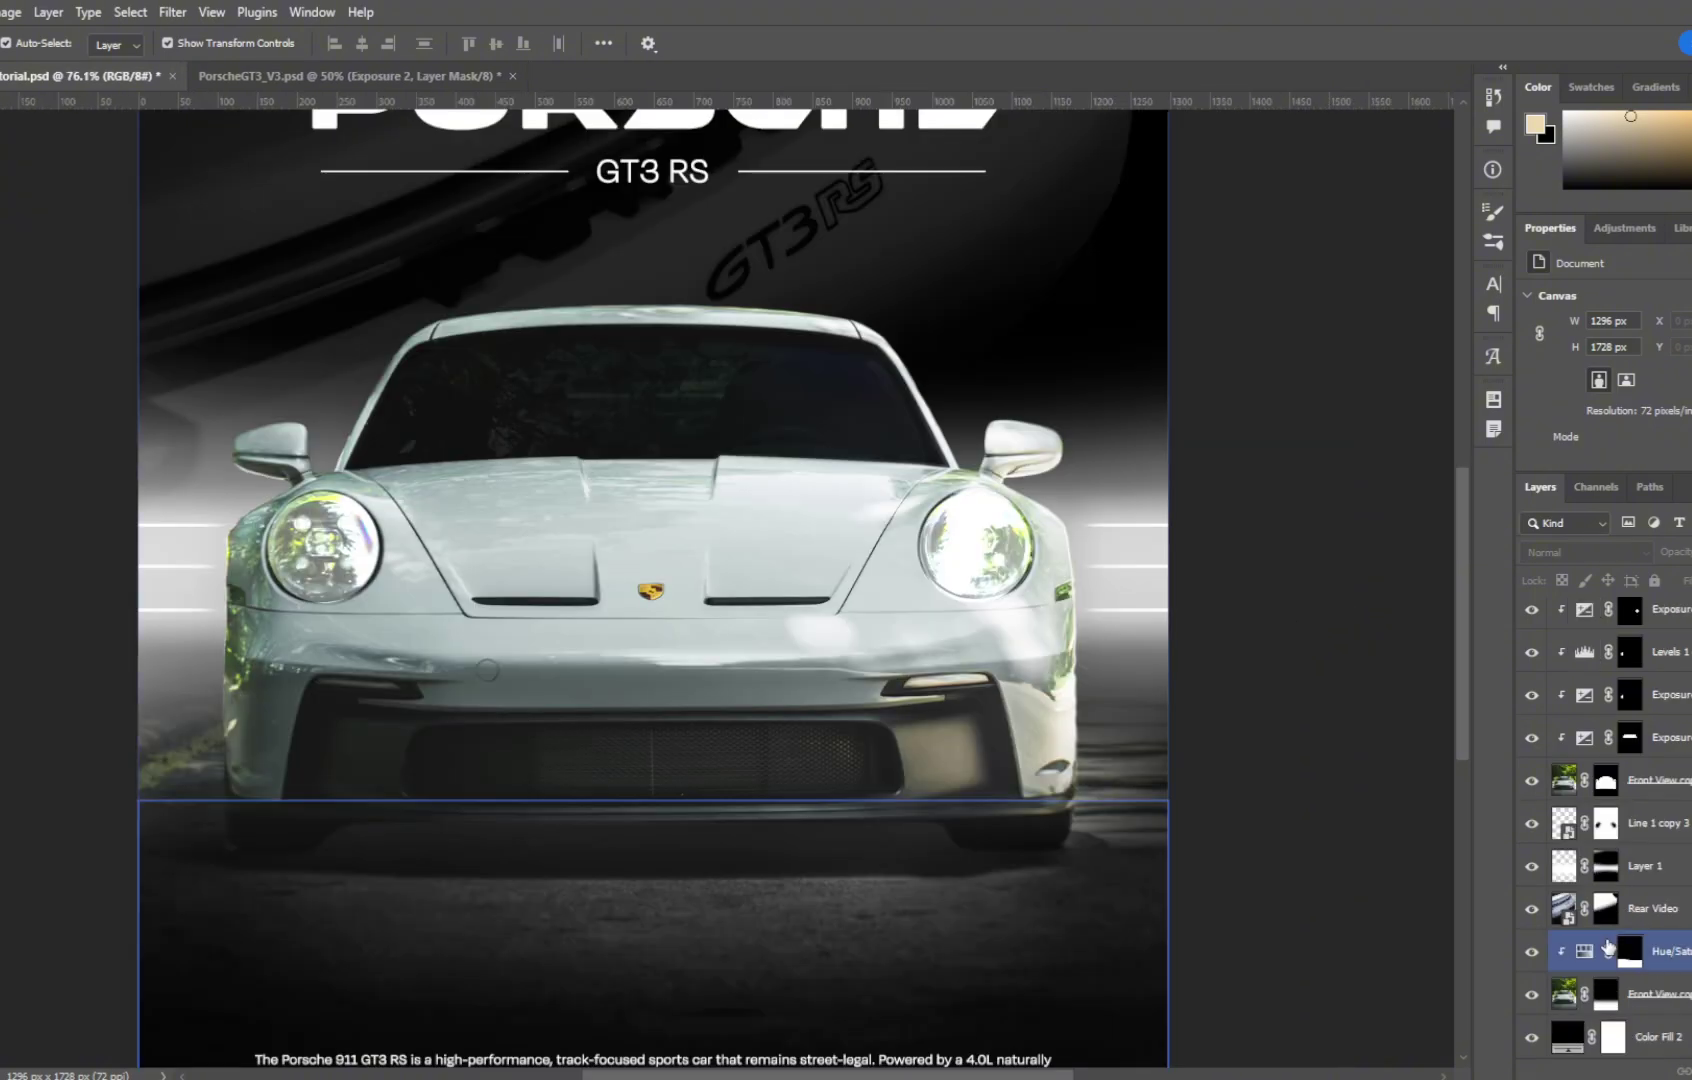
pyautogui.click(1654, 884)
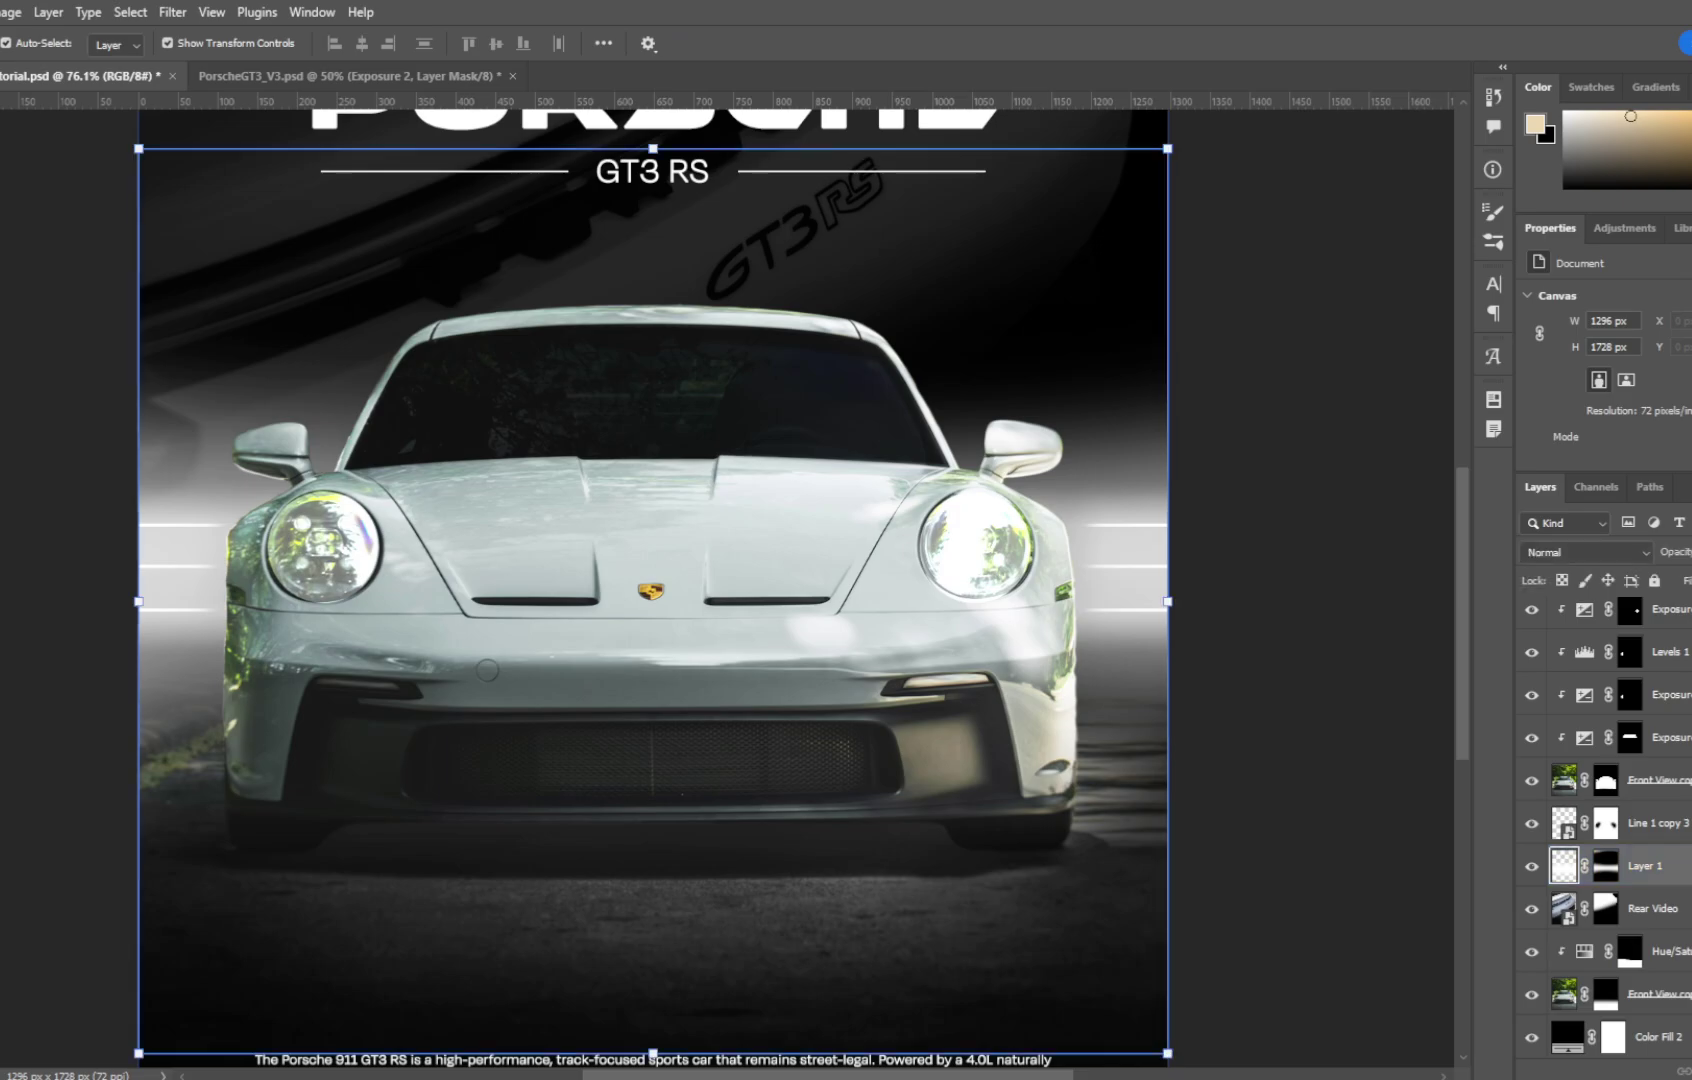
pyautogui.doubleClick(1660, 878)
pyautogui.click(1176, 640)
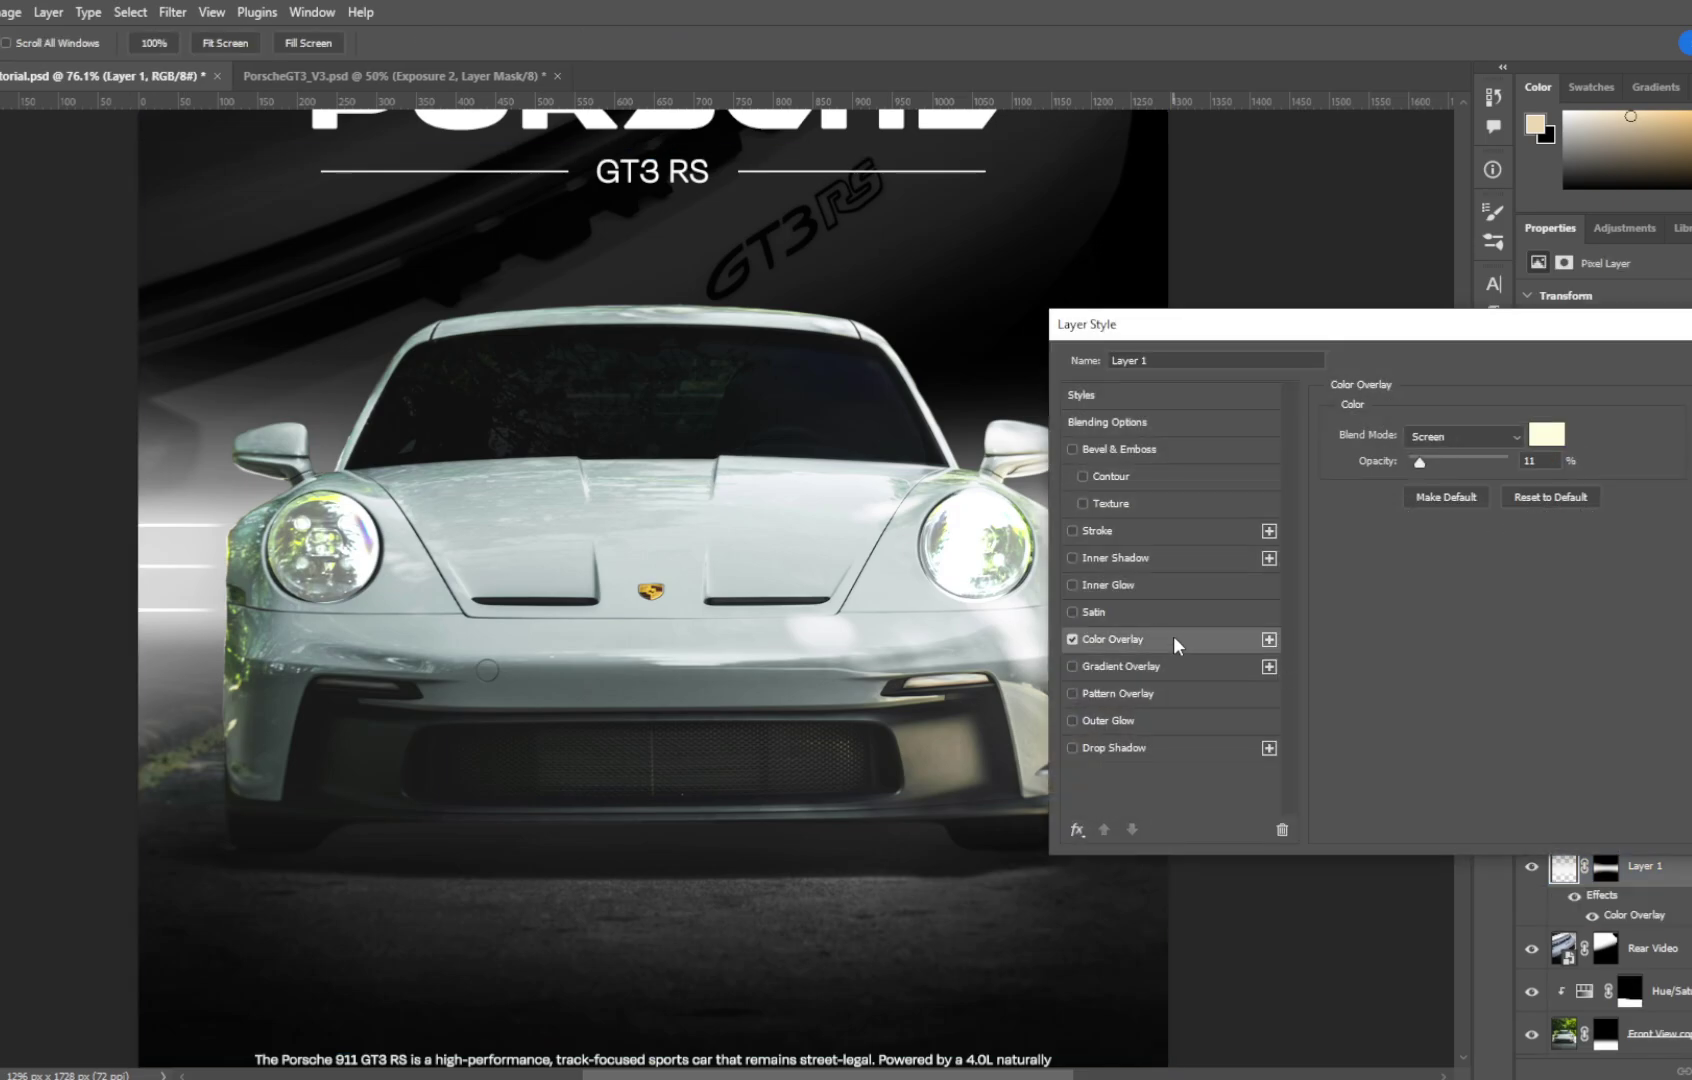
pyautogui.click(1545, 436)
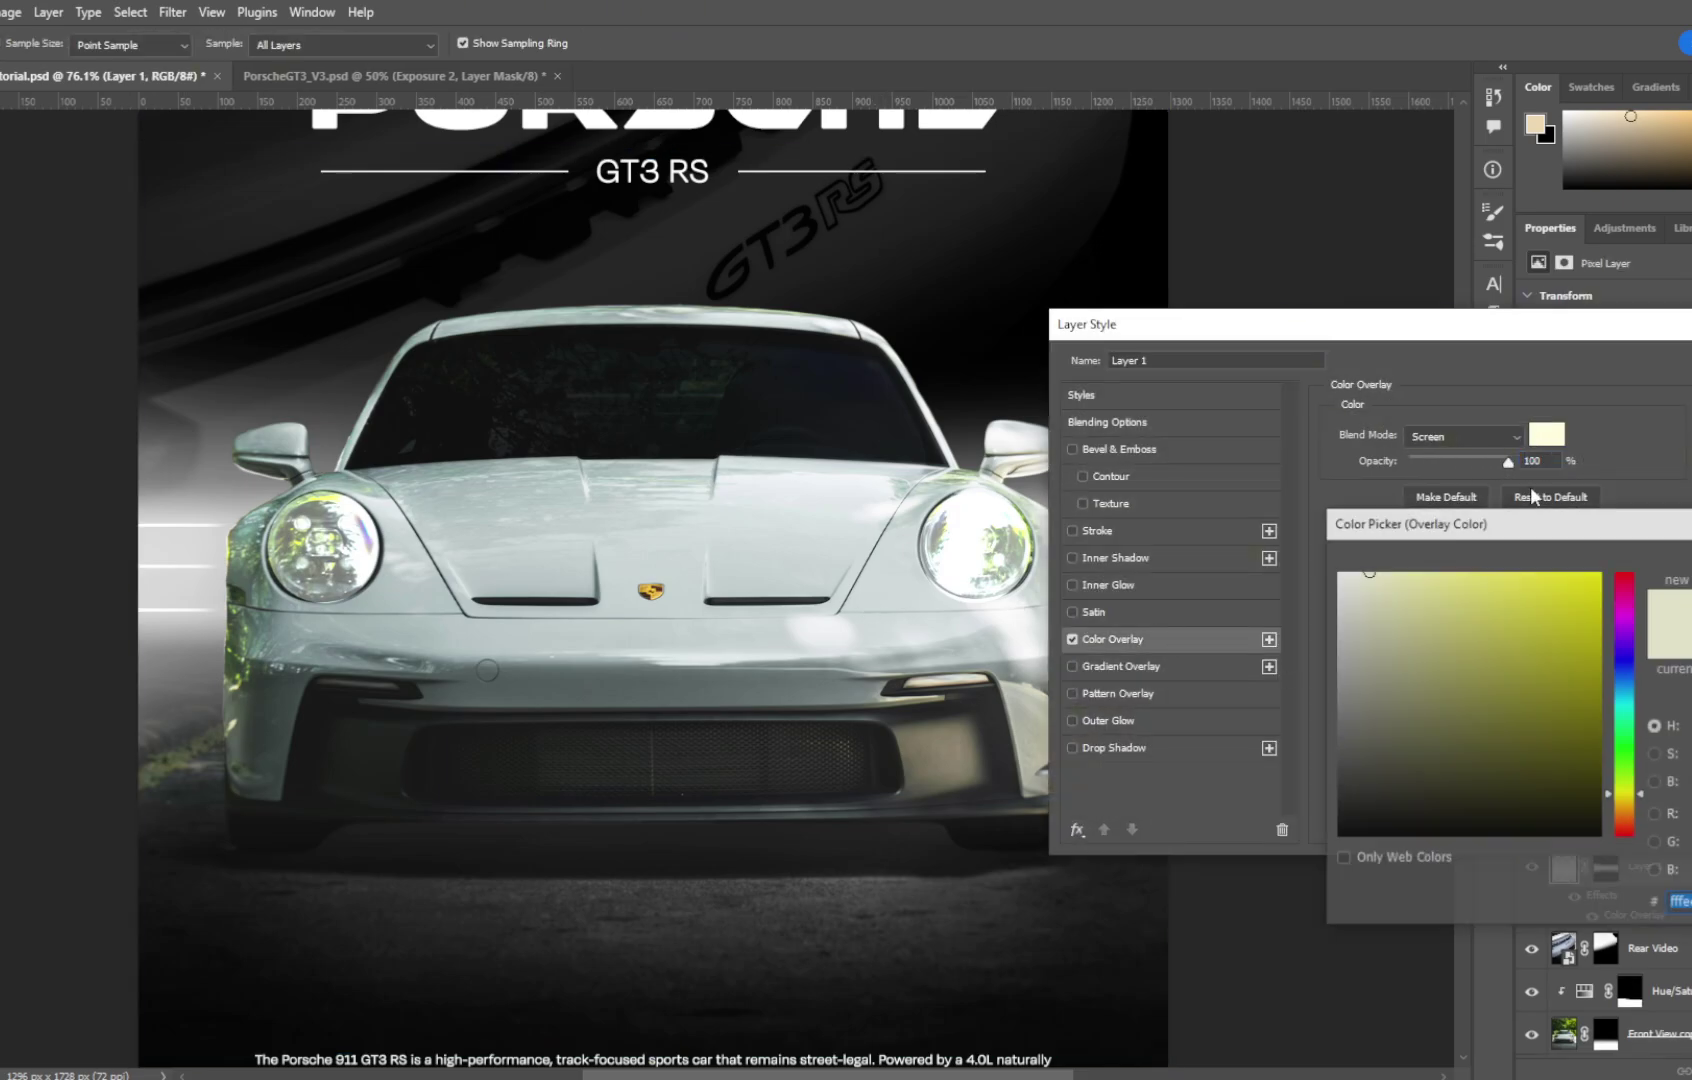
pyautogui.write('00ff00')
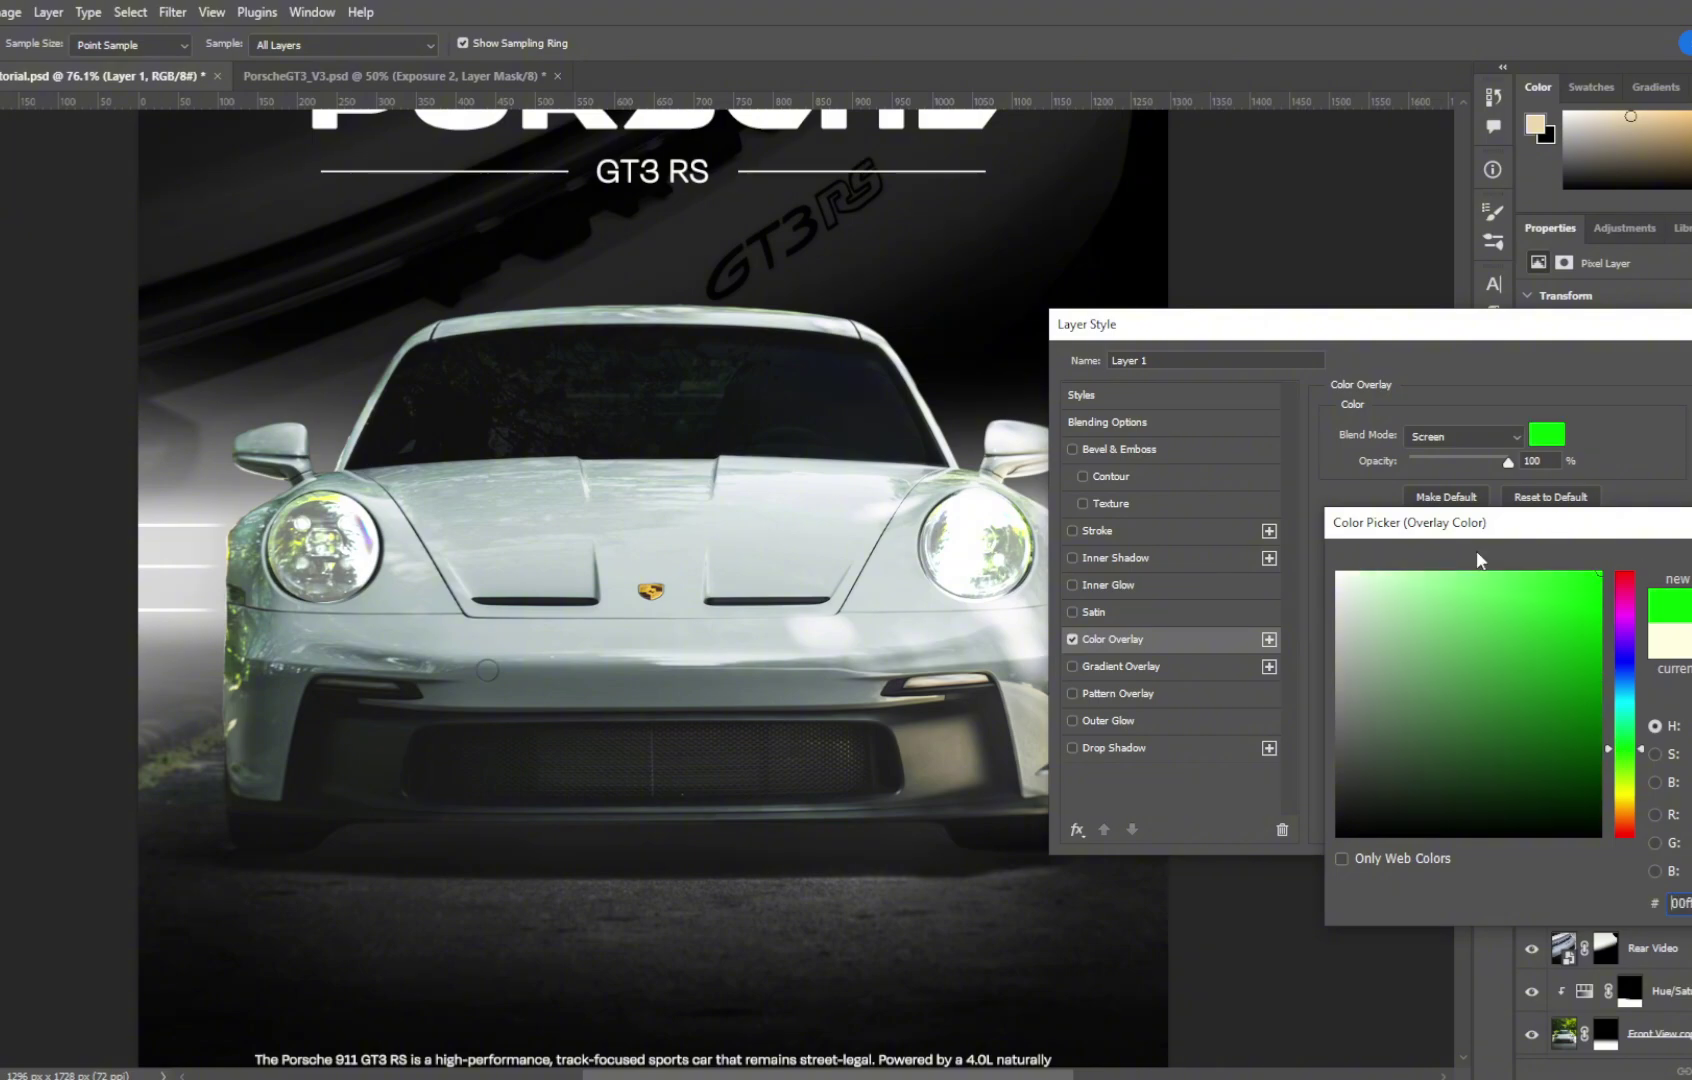
pyautogui.press('Return')
pyautogui.press('Return')
# Step: Check the green glow in PorscheGT3_V3, and add a new empty layer directly above Layer 1 in the tutorial poster
pyautogui.click(371, 75)
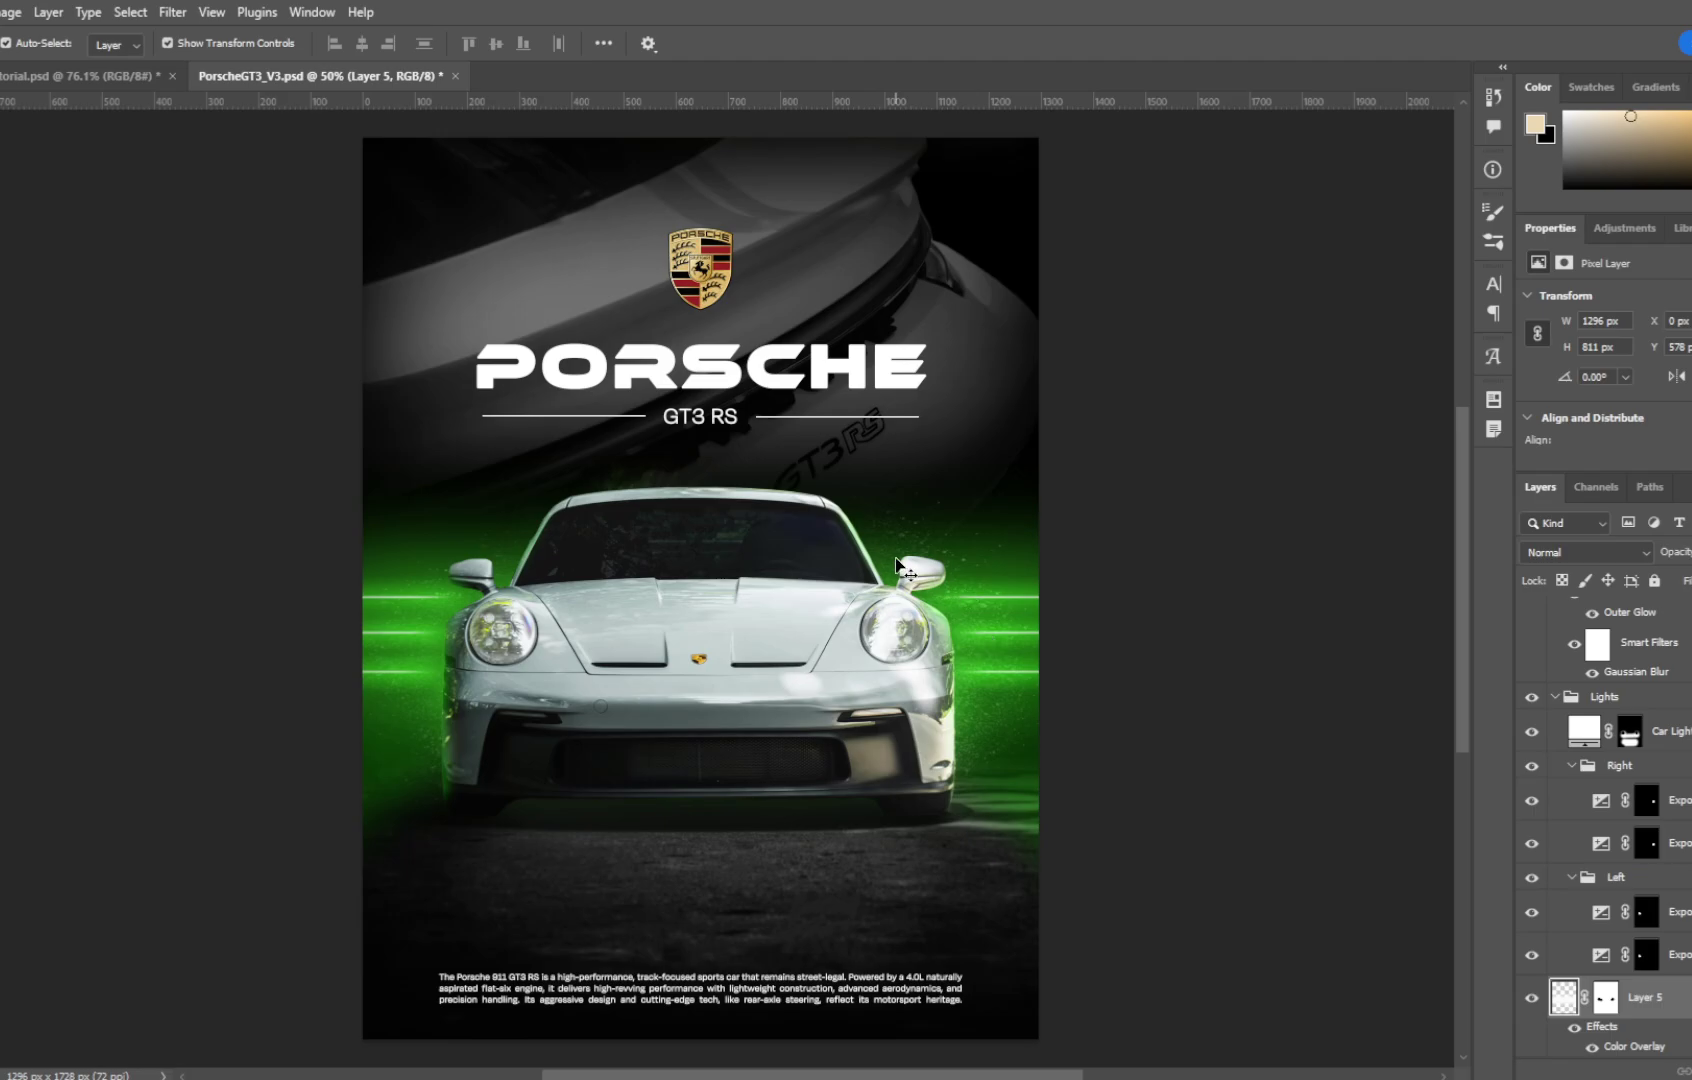
pyautogui.click(80, 77)
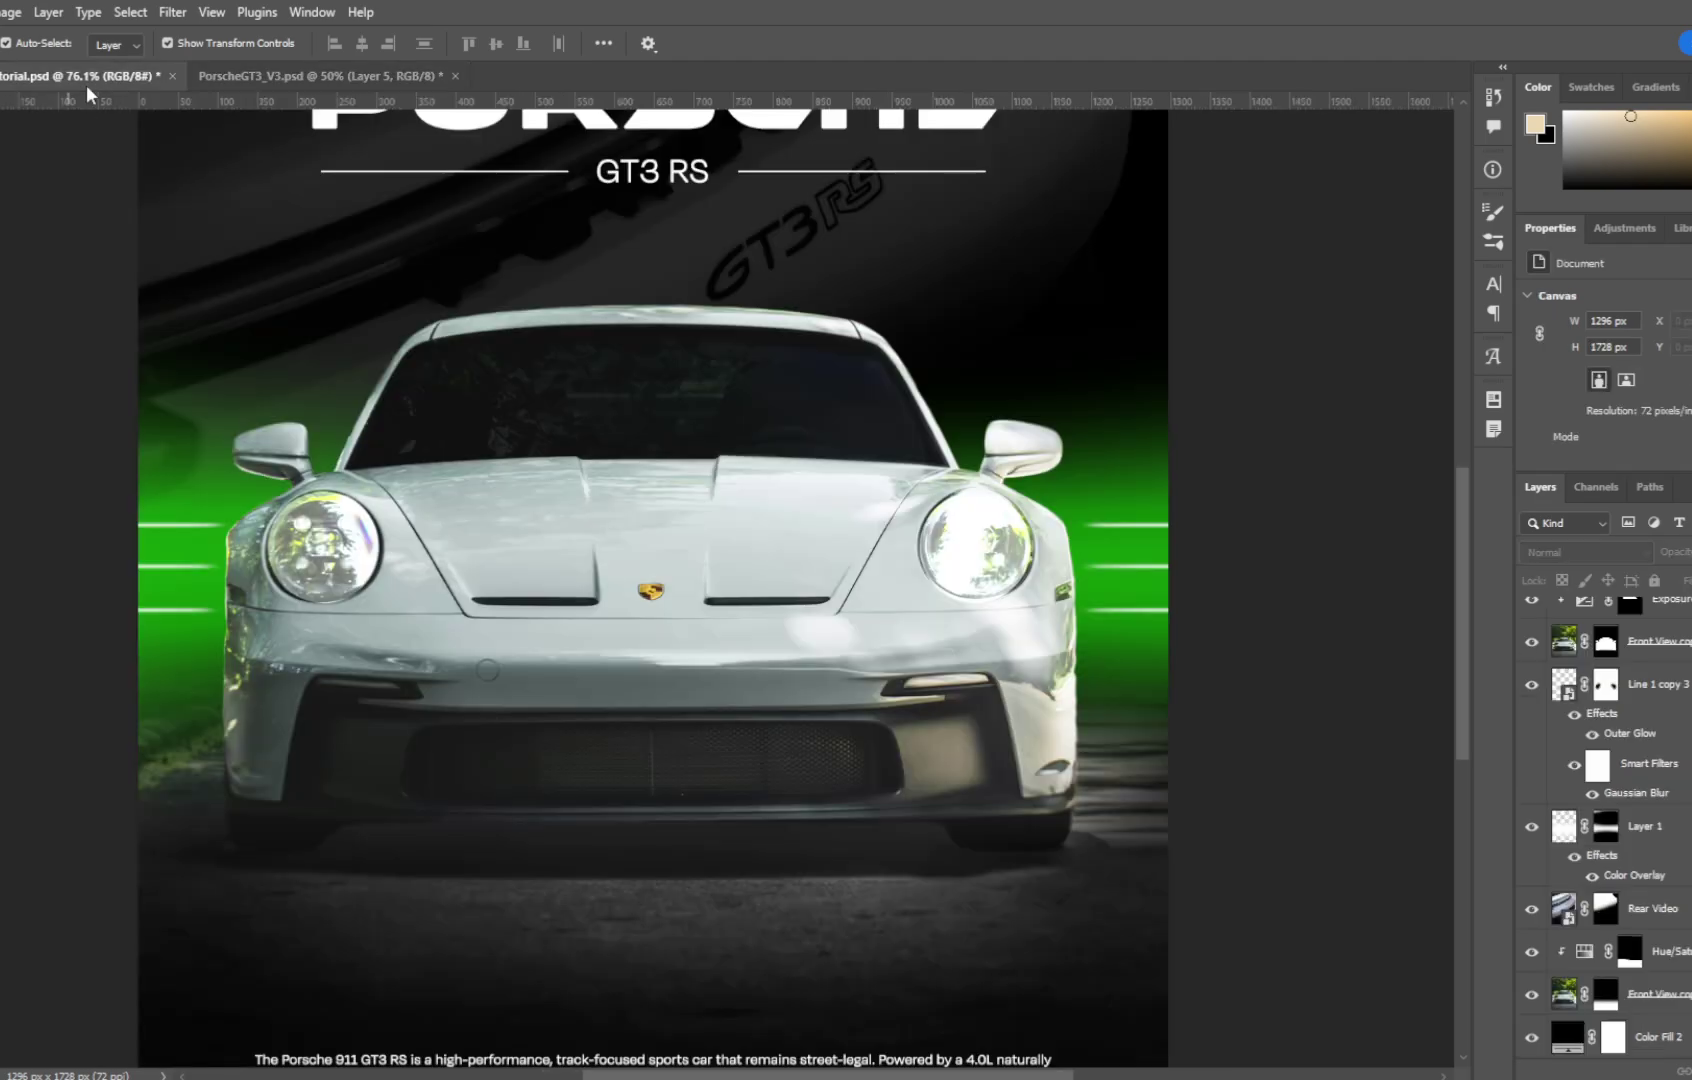
pyautogui.click(1104, 545)
pyautogui.click(1690, 1071)
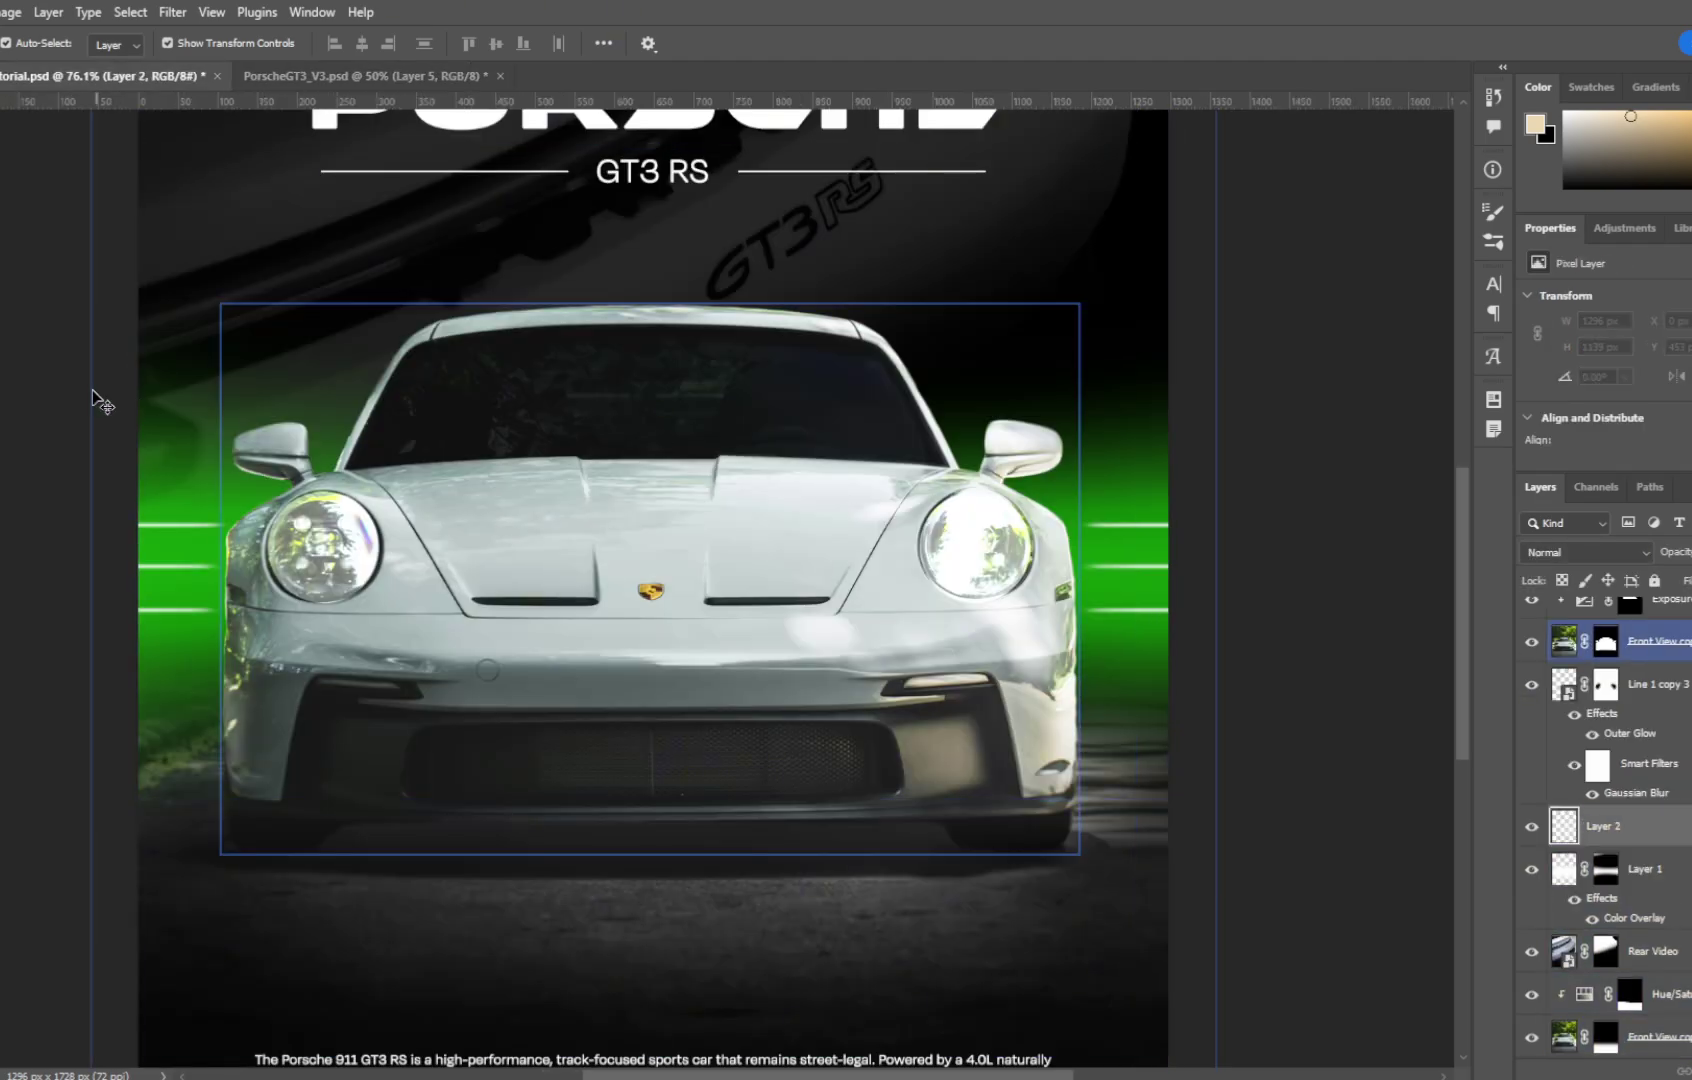
# Step: Switch to the Brush tool and browse the brush preset groups for a splatter brush to use on Layer 2
pyautogui.press('b')
pyautogui.click(30, 45)
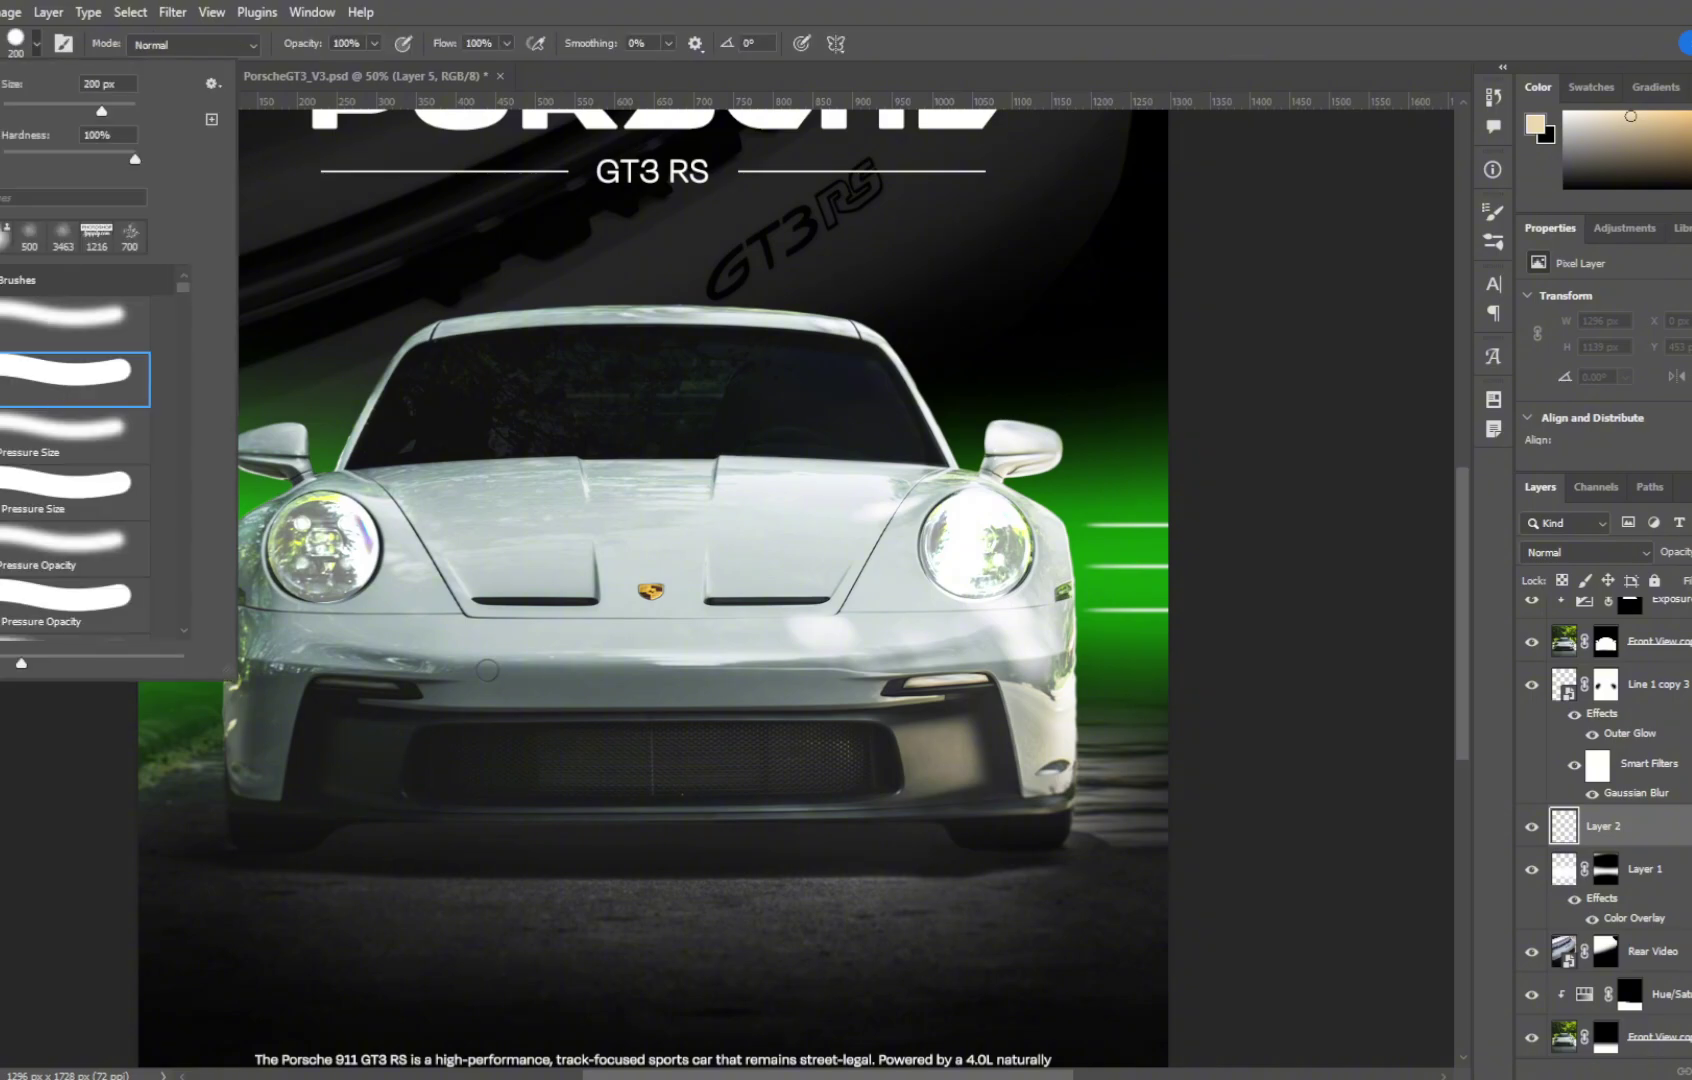
pyautogui.click(2, 280)
pyautogui.click(3, 404)
pyautogui.scroll(-2, 37, 458)
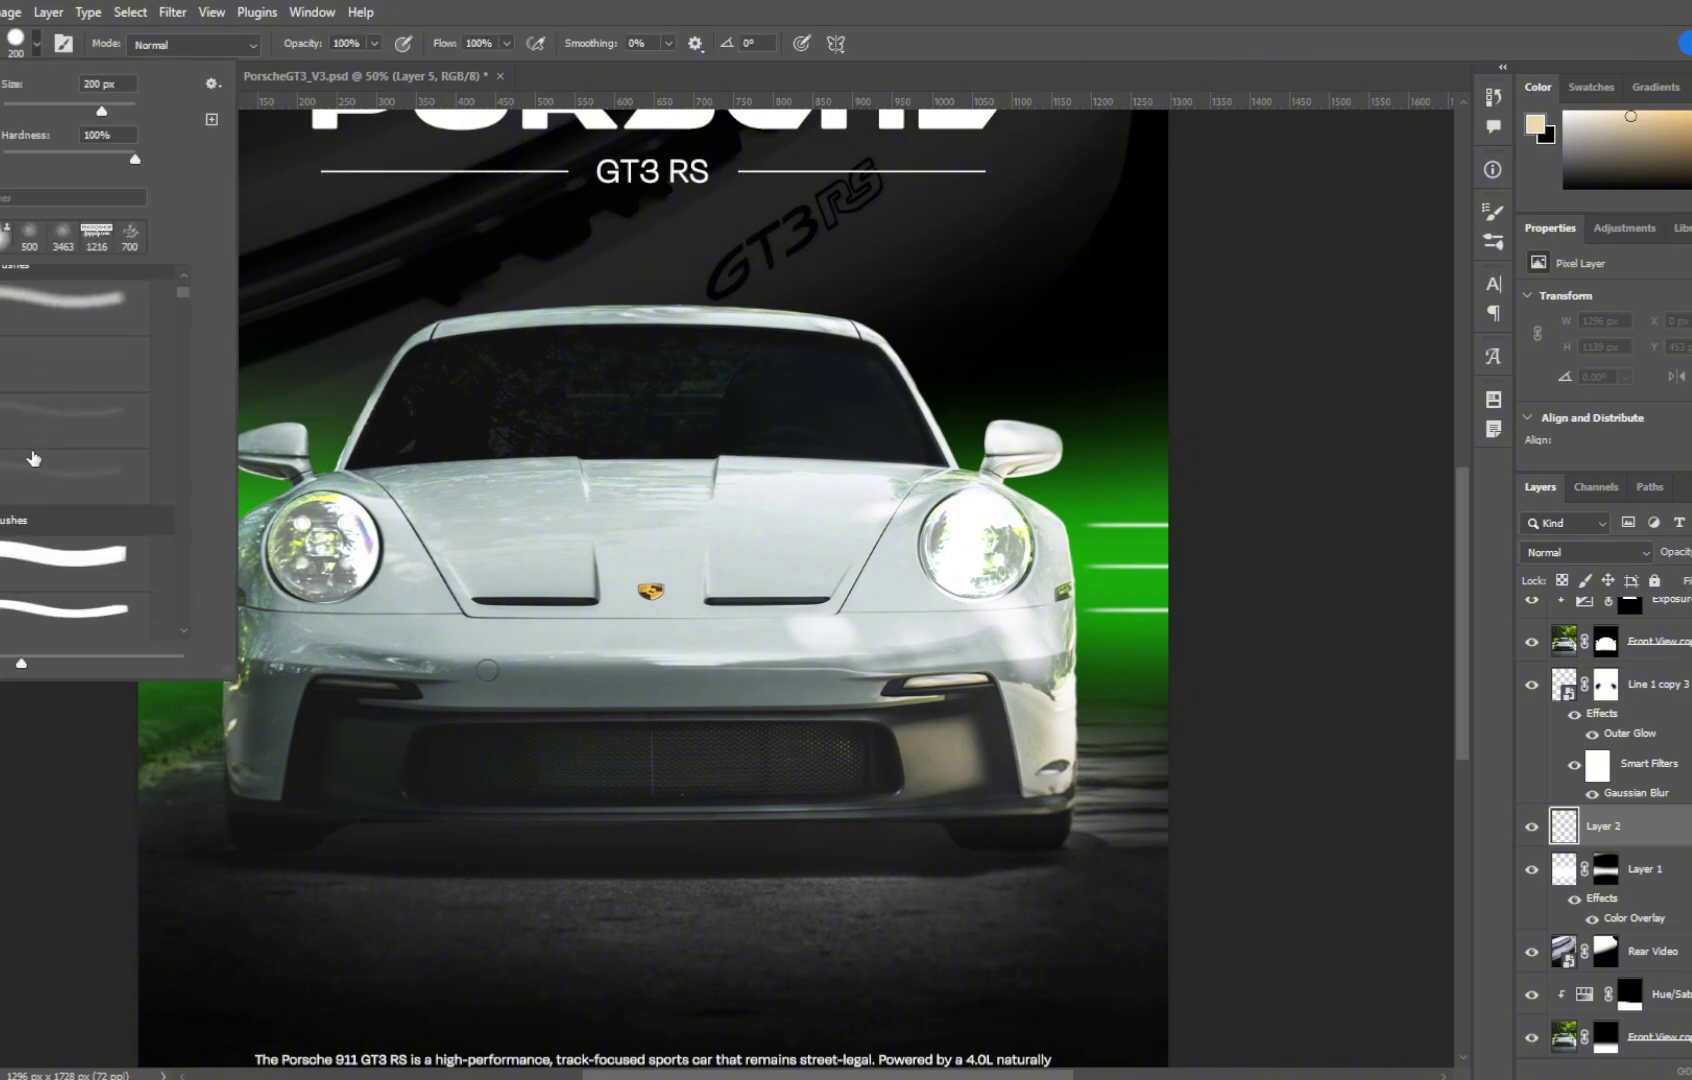
pyautogui.scroll(1, 50, 484)
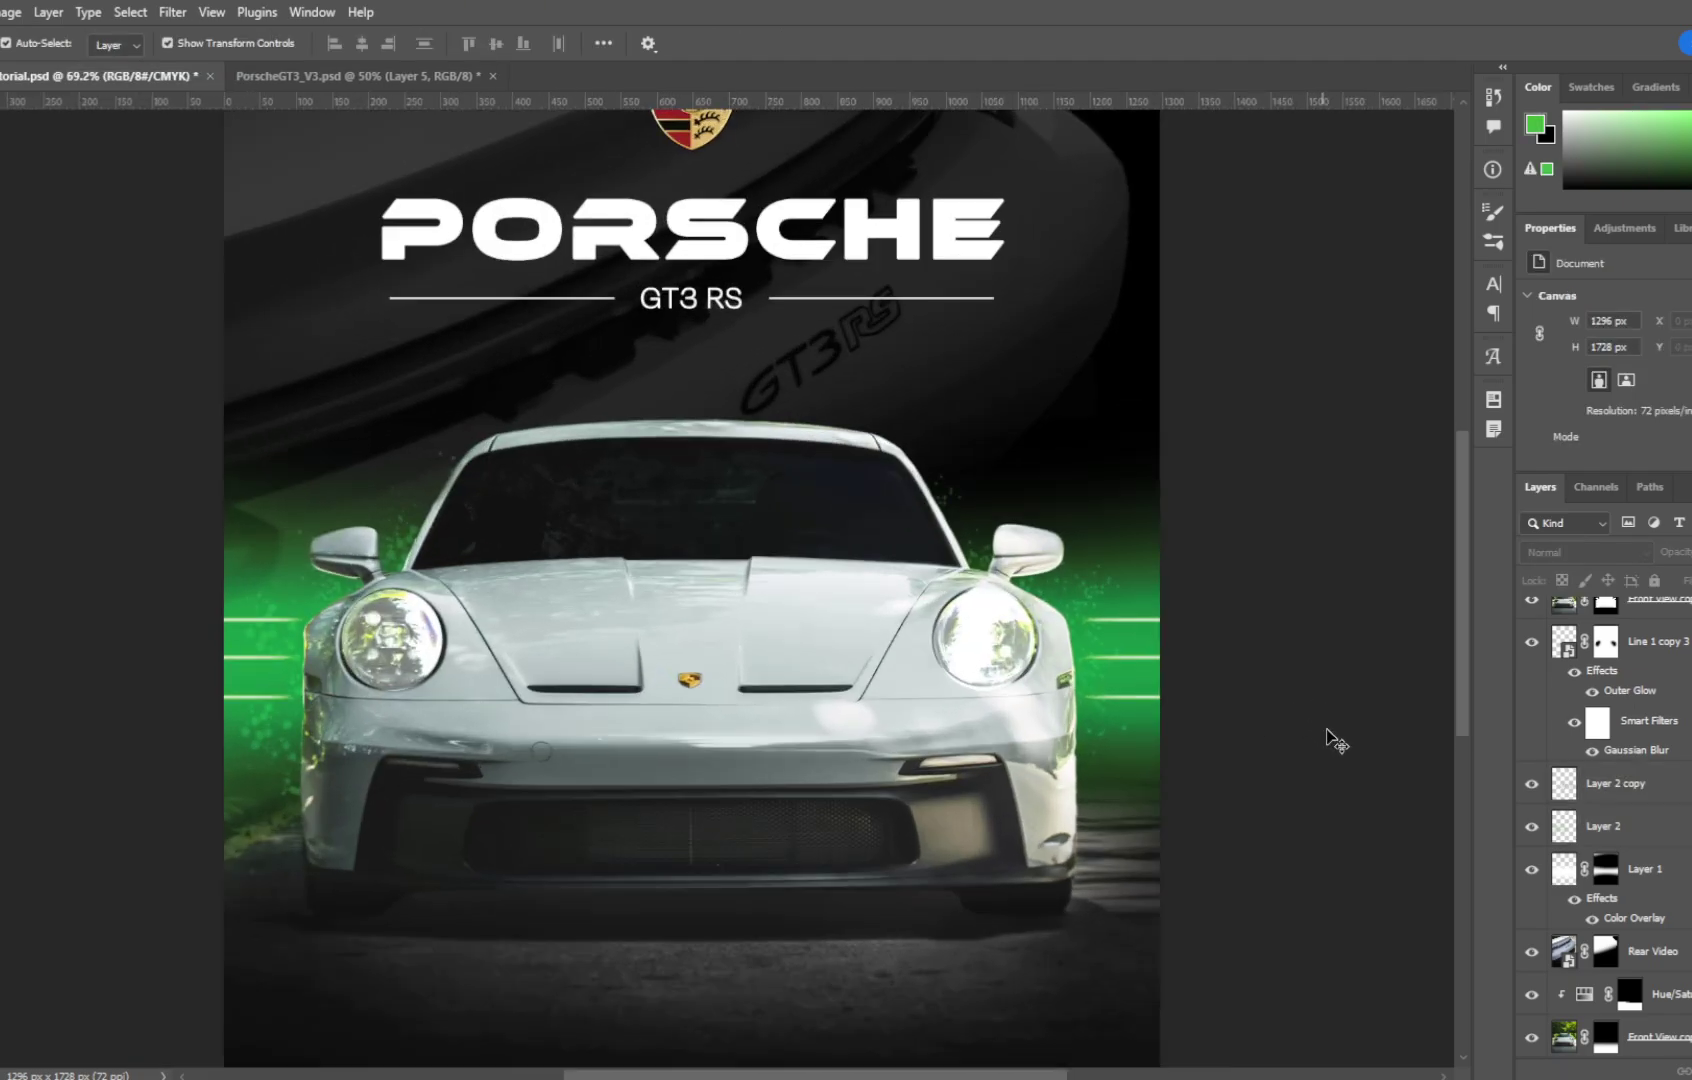
# Step: Recolour the clipped Color Fill 3 layer to a bright light green based on a sample of the background glow
pyautogui.scroll(2, 1273, 631)
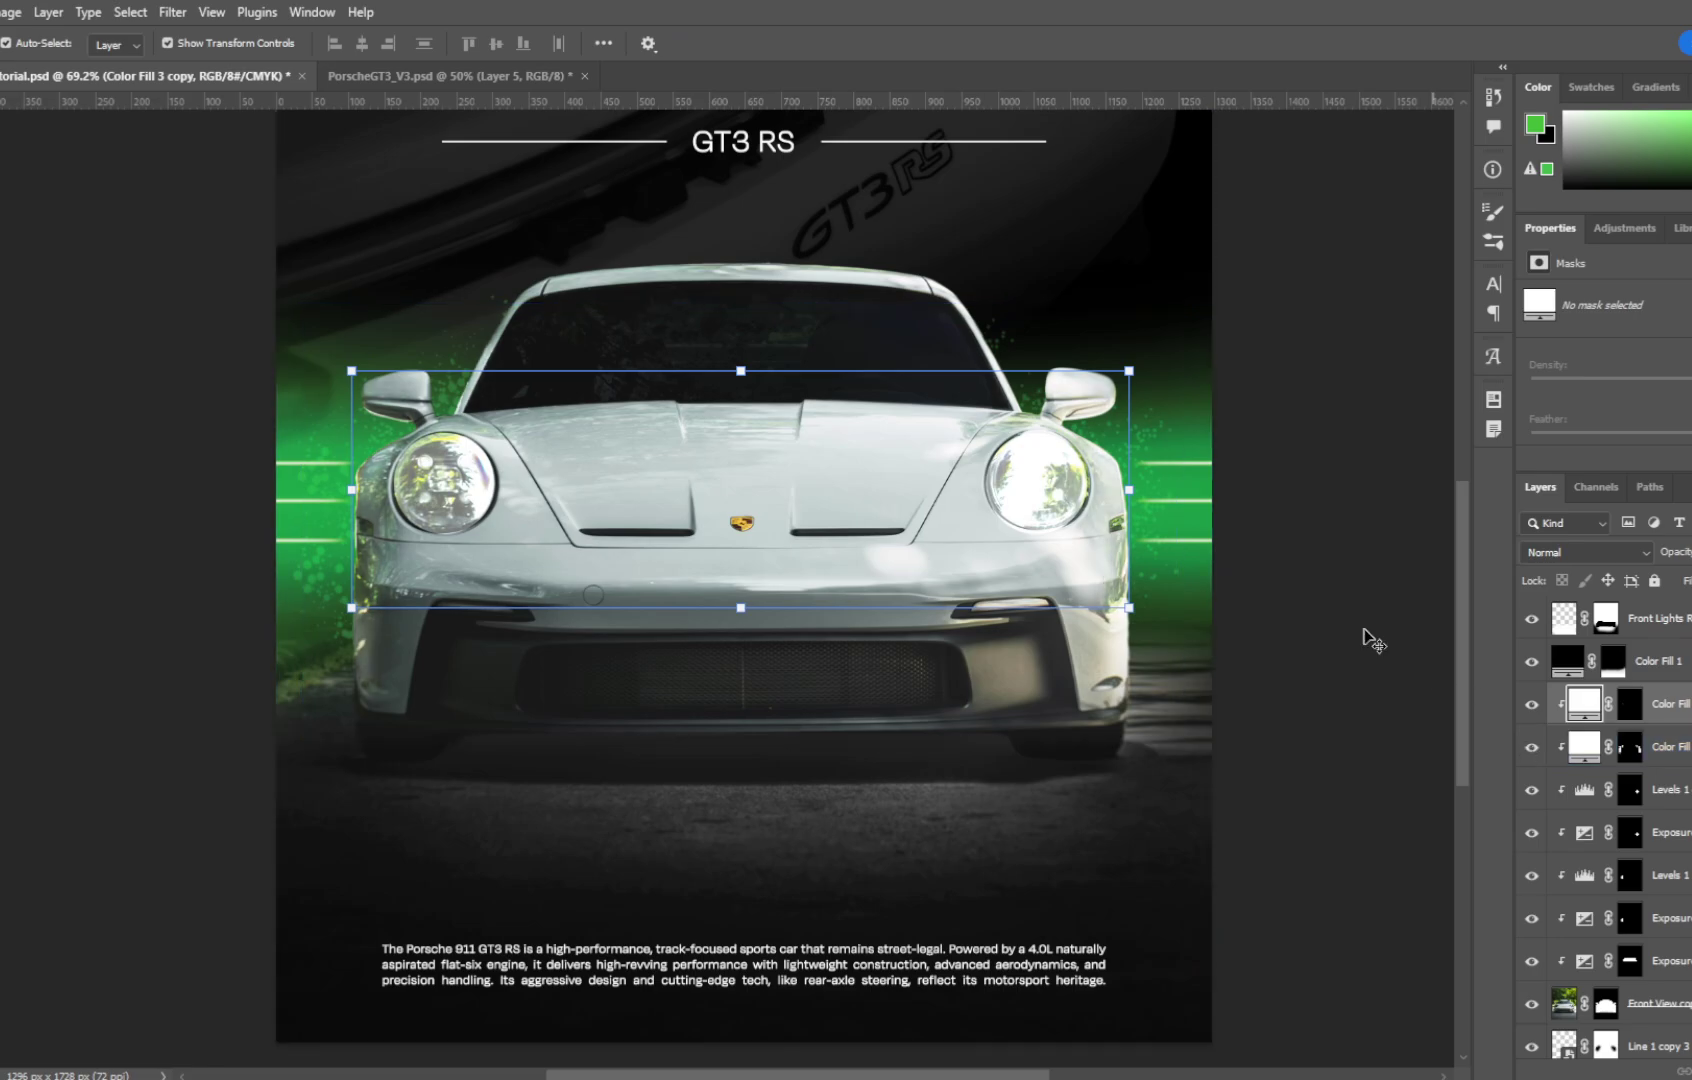
pyautogui.doubleClick(1583, 704)
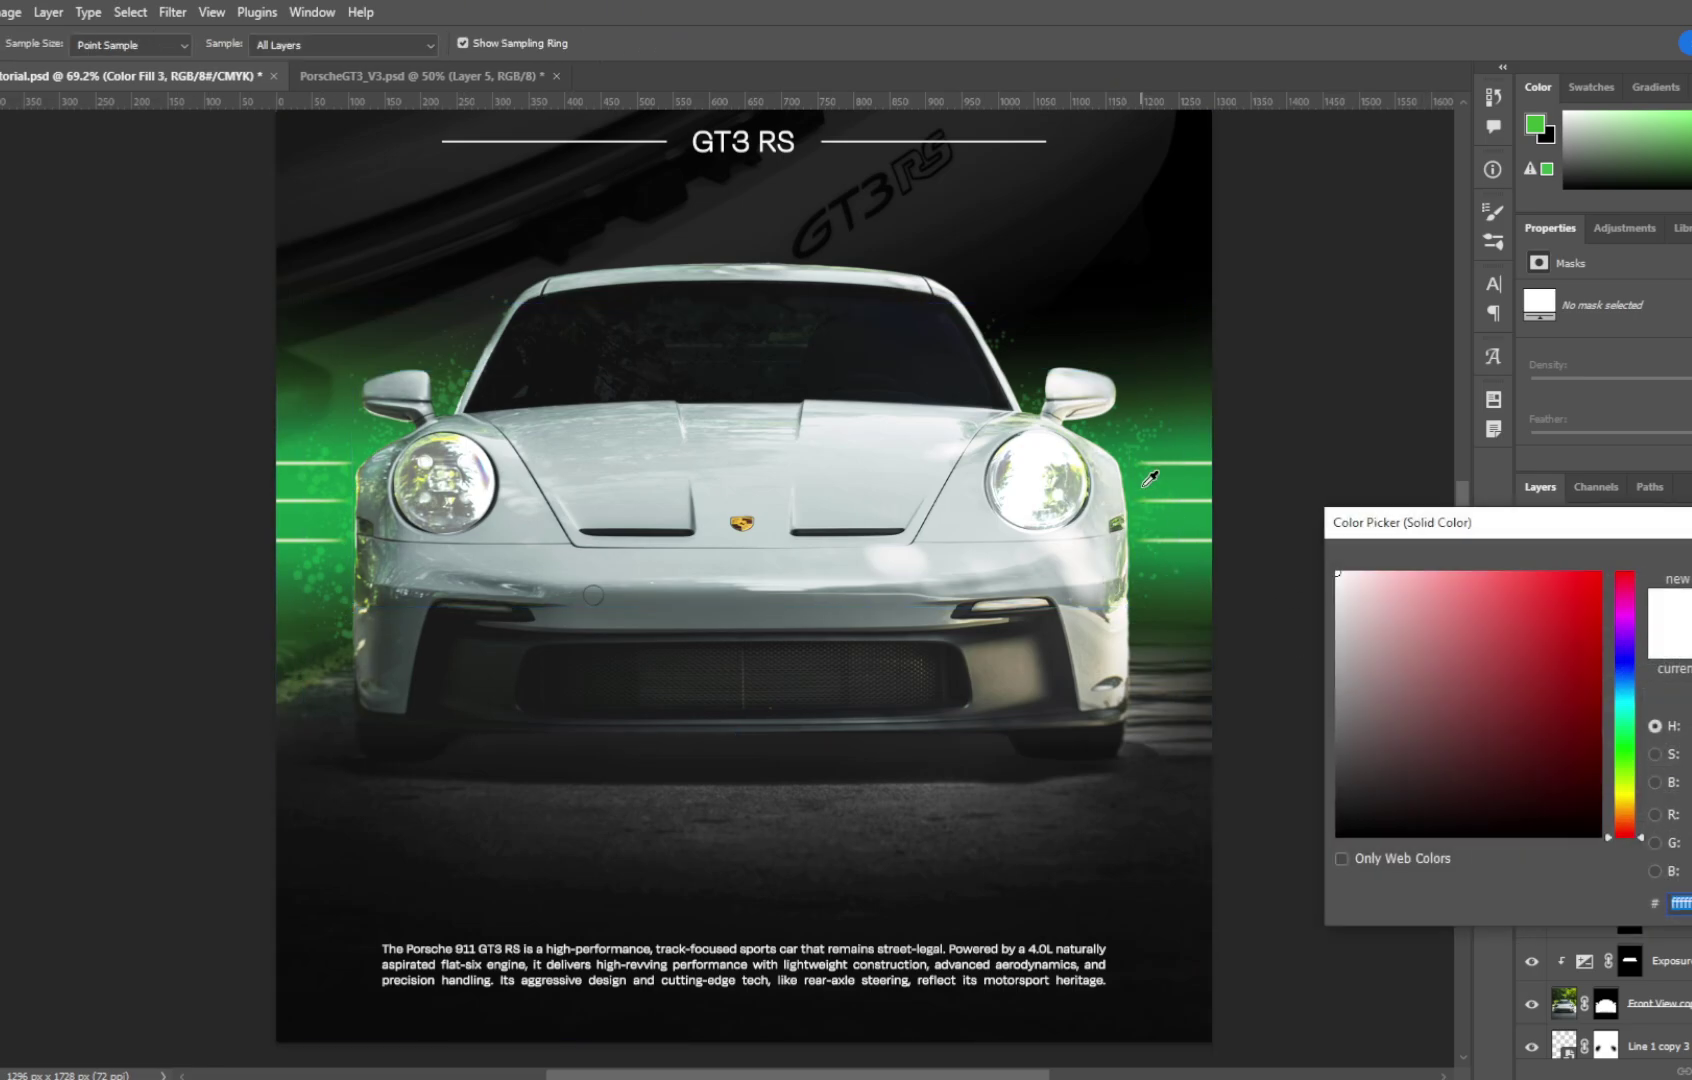
pyautogui.click(1193, 487)
pyautogui.moveTo(1440, 595); pyautogui.dragTo(1434, 552)
pyautogui.press('Return')
pyautogui.press('v')
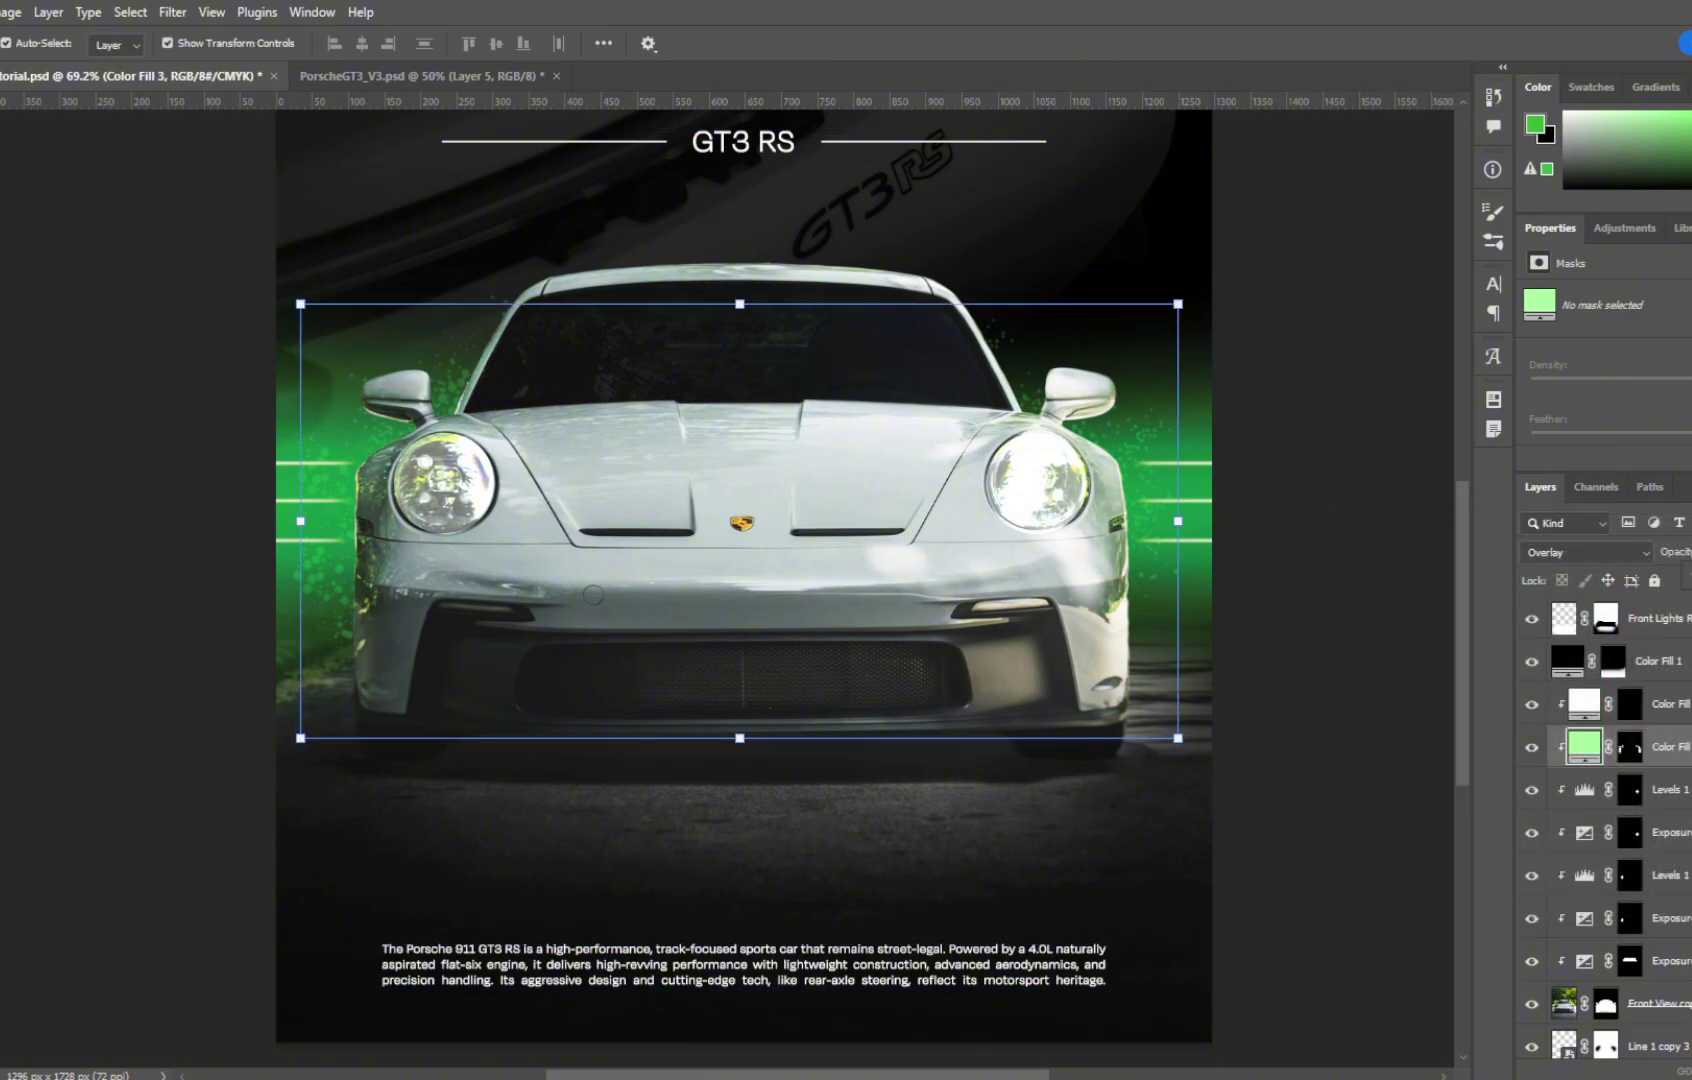
# Step: Change the Color Fill 3 copy layer to a very pale, nearly white green, using the hue sampled from the background glow
pyautogui.click(1588, 706)
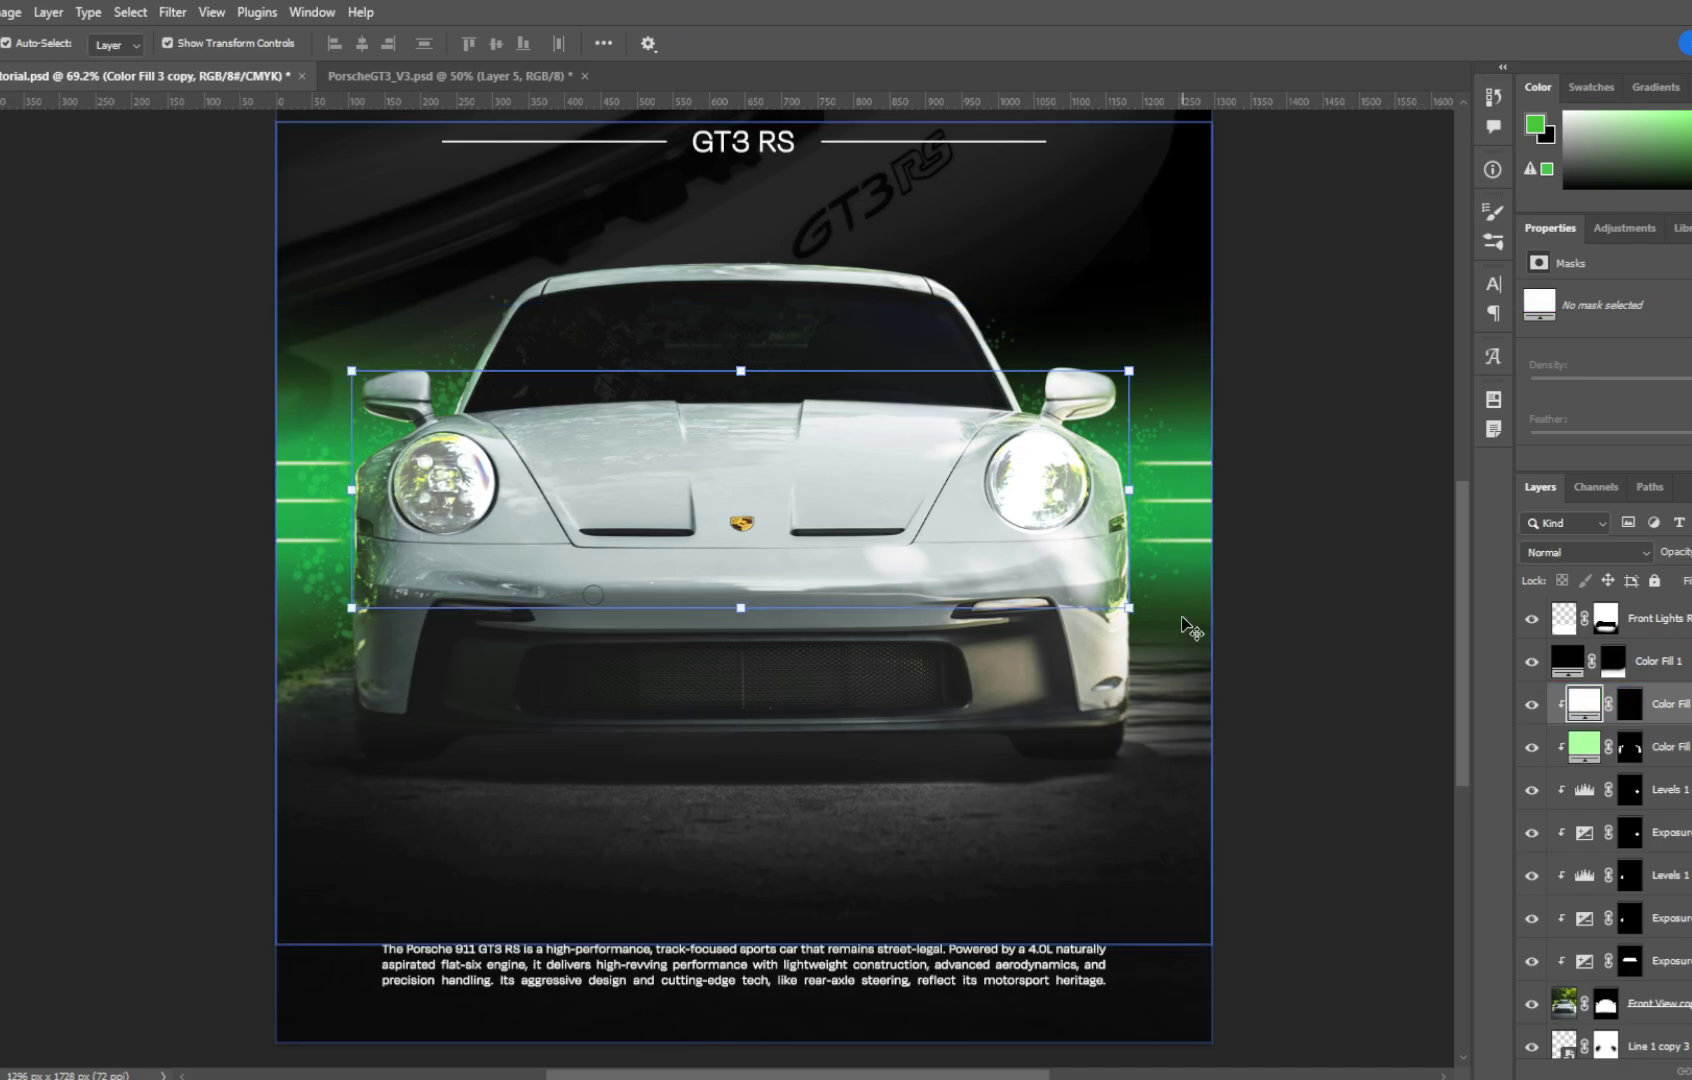
pyautogui.scroll(5, 1200, 668)
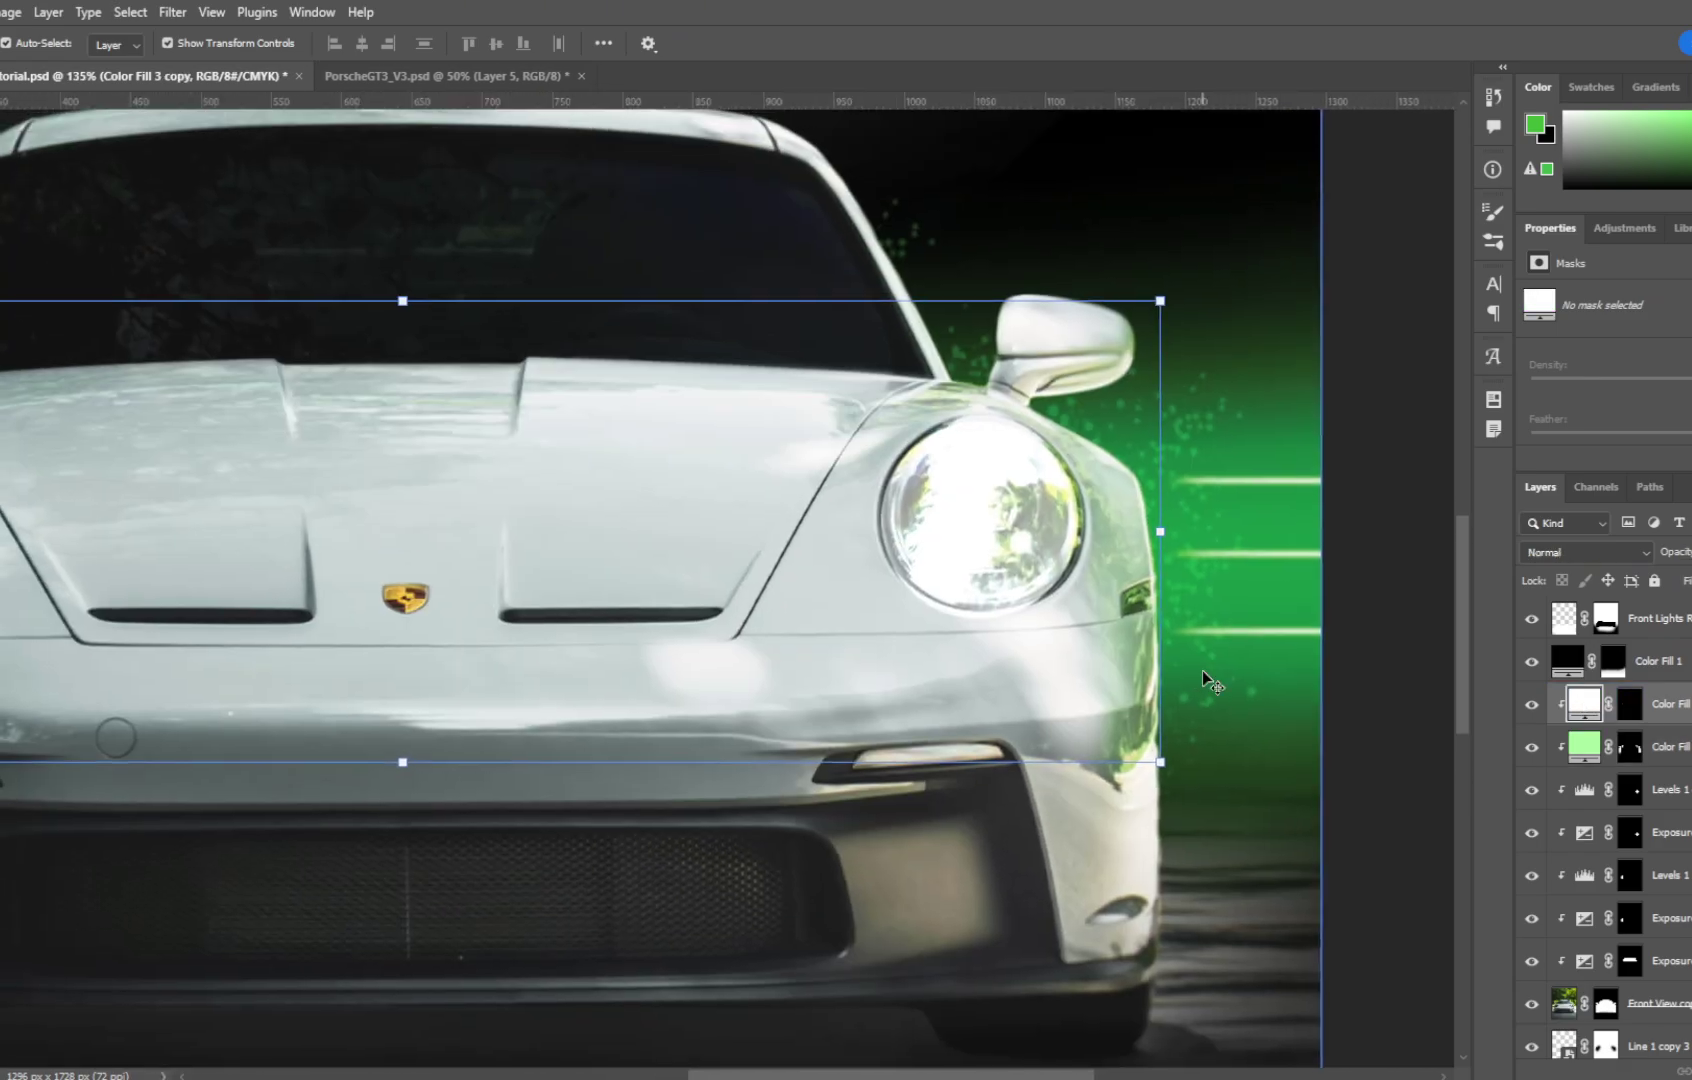
pyautogui.doubleClick(1584, 705)
pyautogui.click(1276, 468)
pyautogui.click(1367, 570)
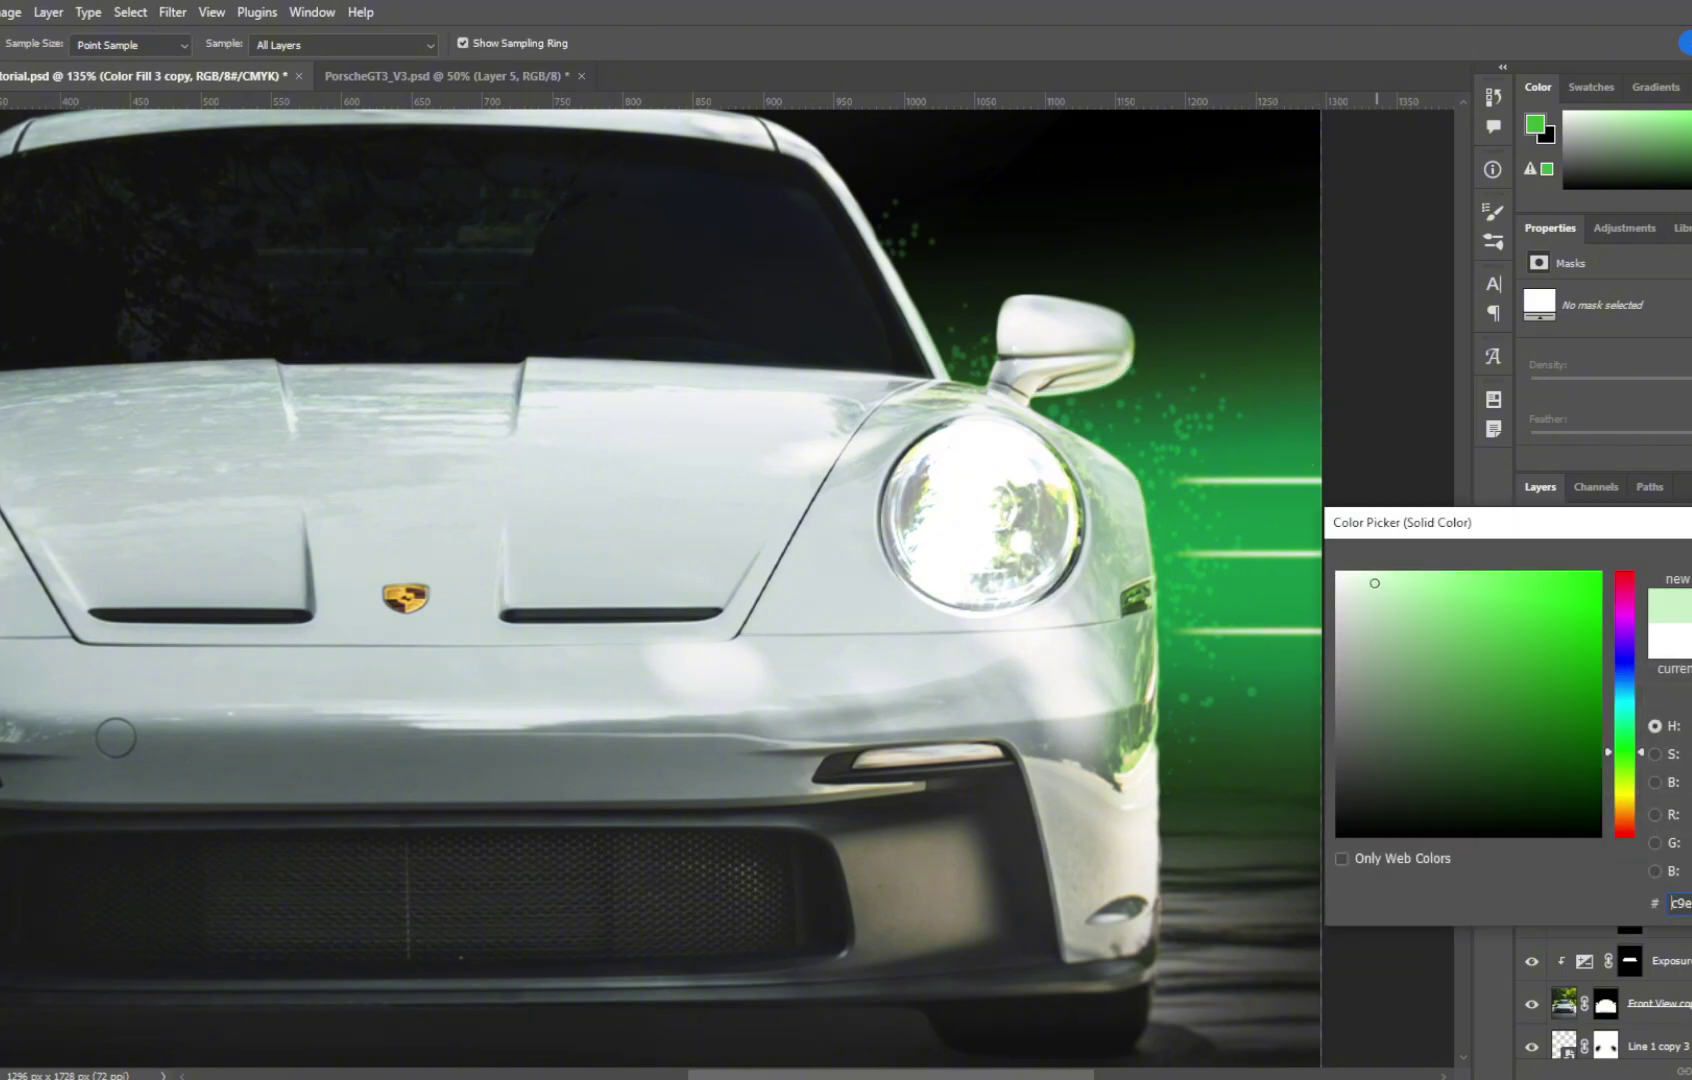
pyautogui.moveTo(1367, 570); pyautogui.dragTo(1367, 567)
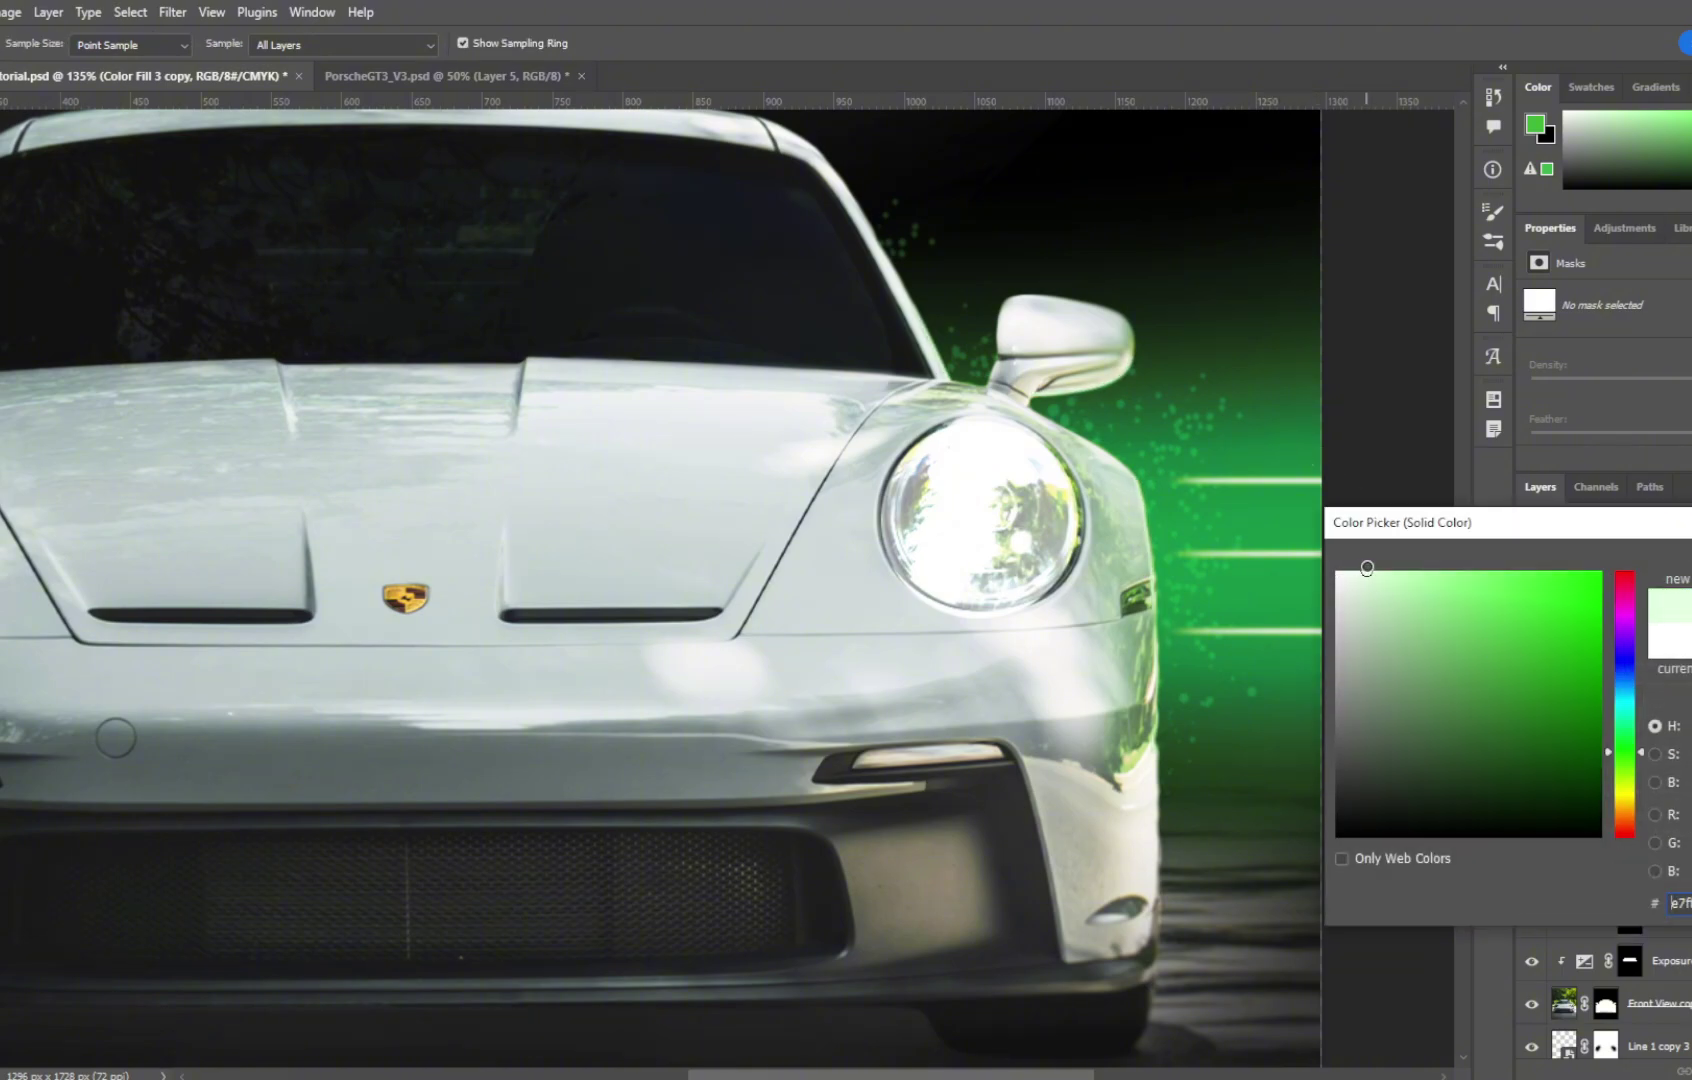